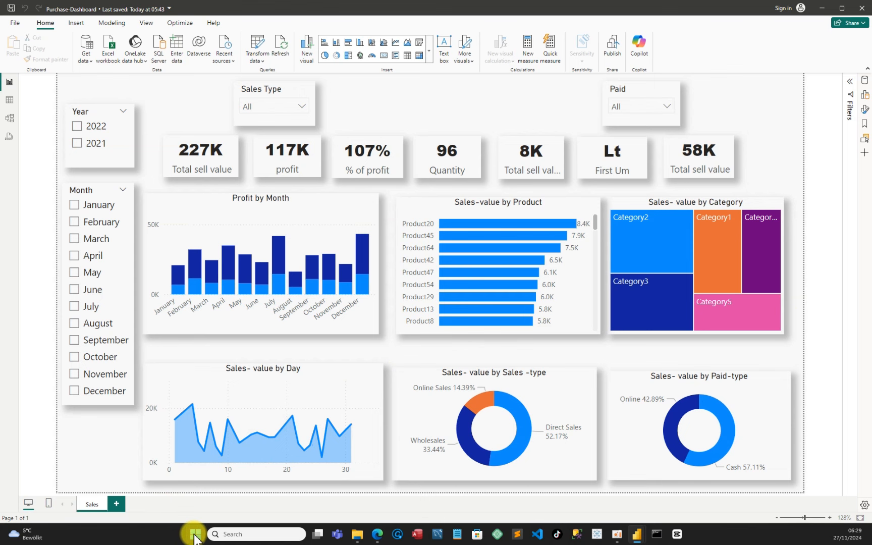
Search for Power BI Desktop from the Start menu and launch it
{"action": "left_click", "coordinate": [195, 538]}
{"action": "left_click", "coordinate": [419, 211]}
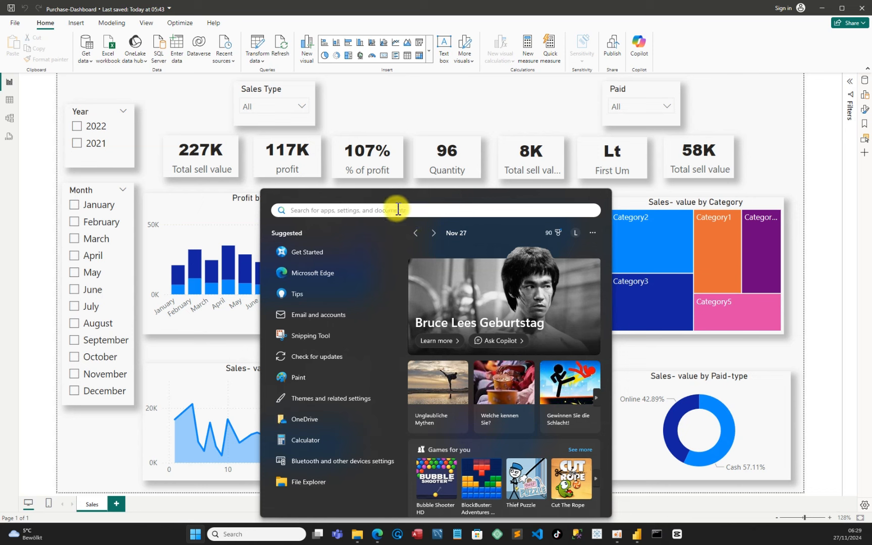
{"action": "type", "text": "power"}
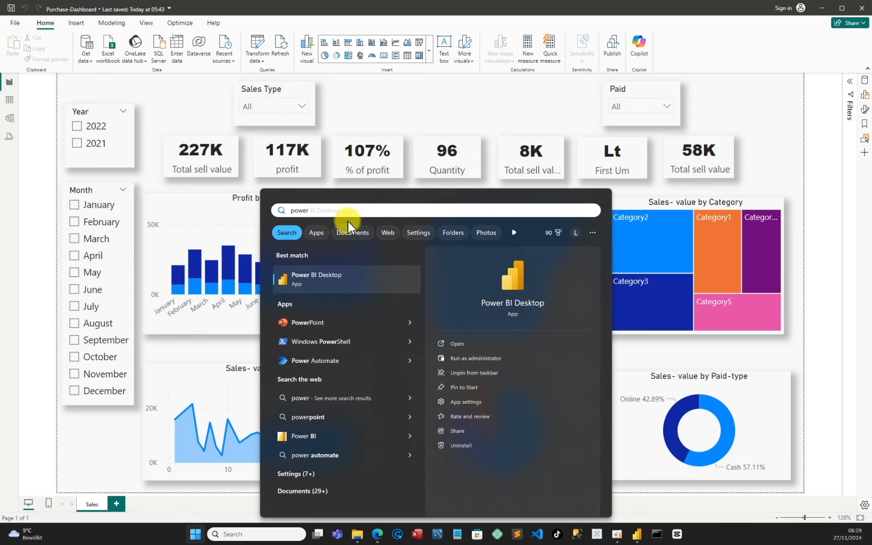
{"action": "left_click", "coordinate": [317, 281]}
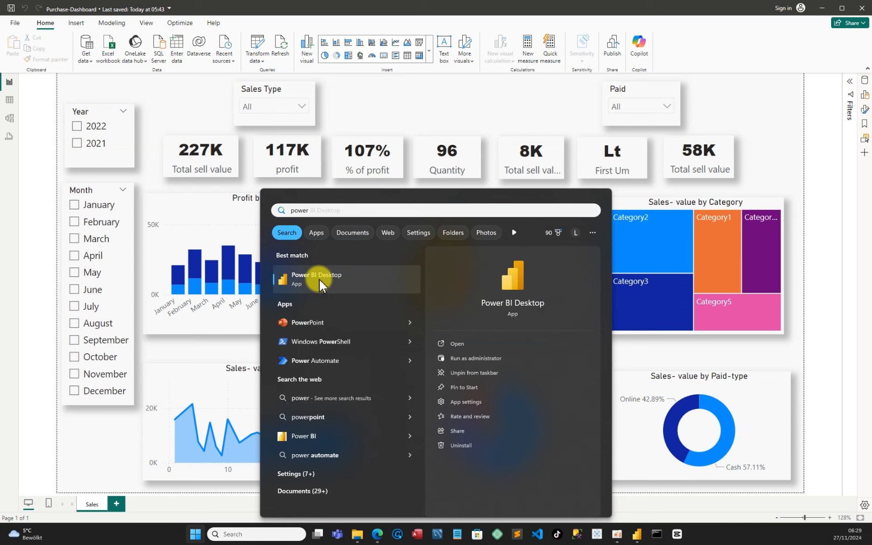
{"action": "left_click", "coordinate": [319, 281]}
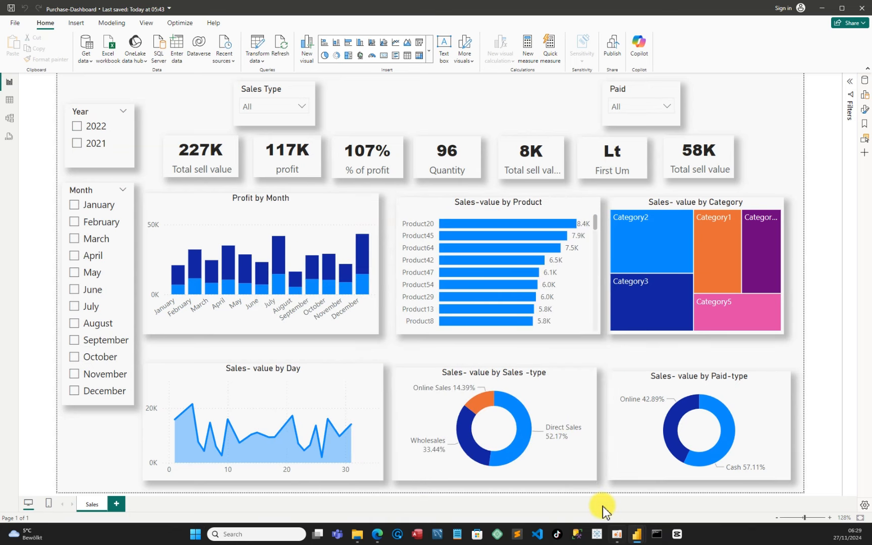
Switch to the new Untitled Power BI Desktop window
{"action": "mouse_move", "coordinate": [634, 533]}
{"action": "mouse_move", "coordinate": [639, 537]}
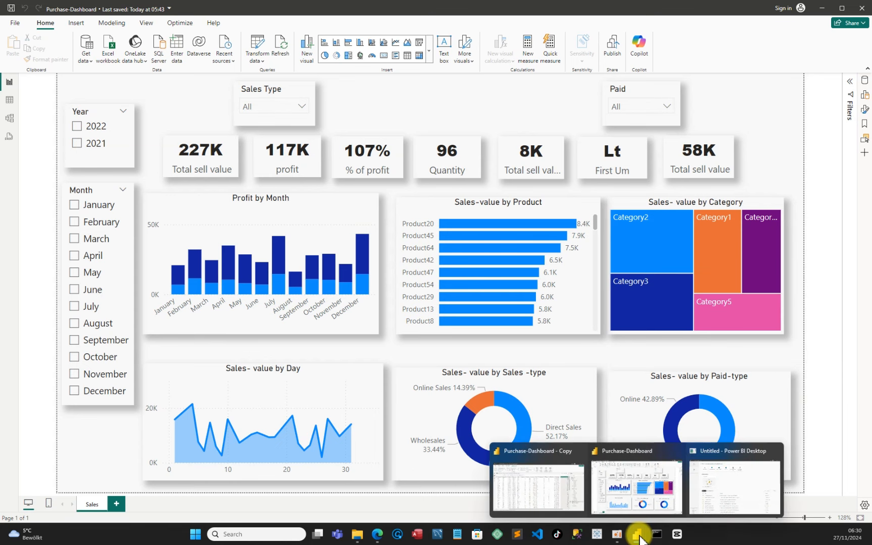
{"action": "left_click", "coordinate": [745, 484]}
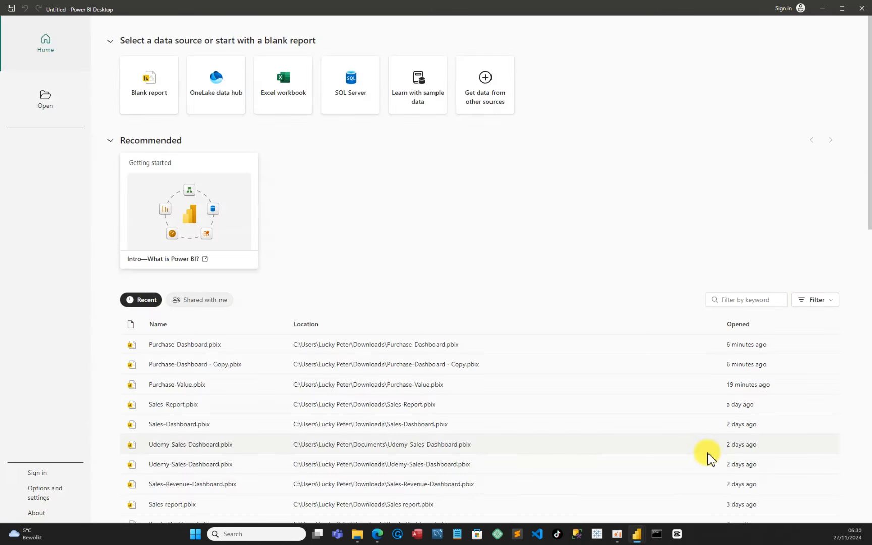
Start a blank report and import the Excel workbook "Data - Copy" from Downloads
{"action": "left_click", "coordinate": [158, 89]}
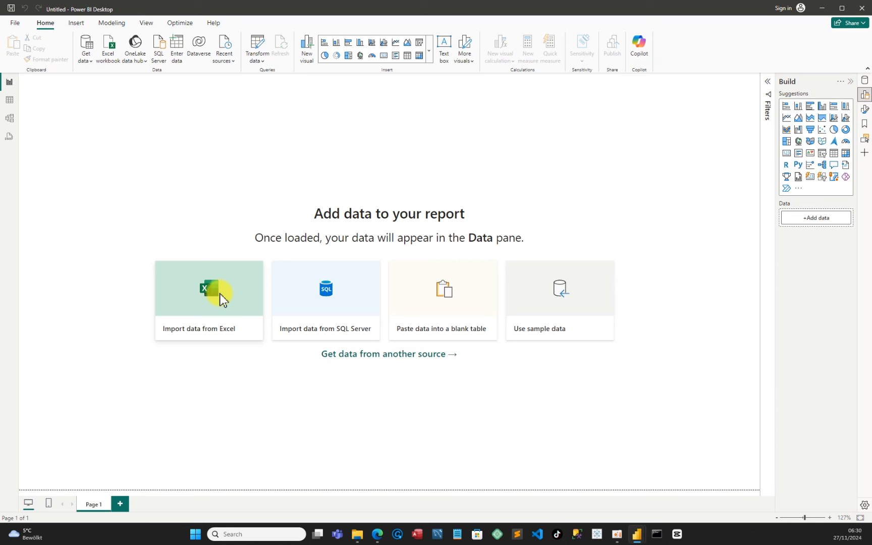
{"action": "left_click", "coordinate": [220, 293]}
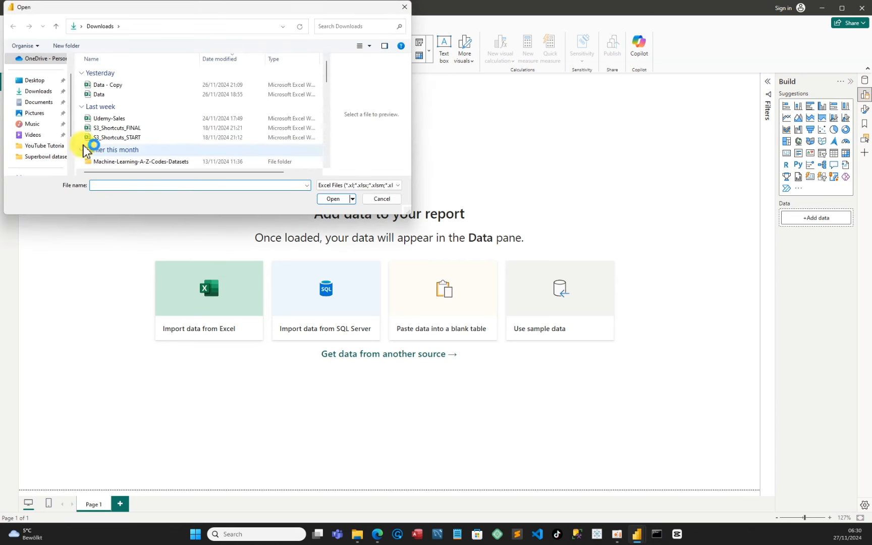
{"action": "left_click", "coordinate": [120, 89]}
{"action": "left_click", "coordinate": [333, 198]}
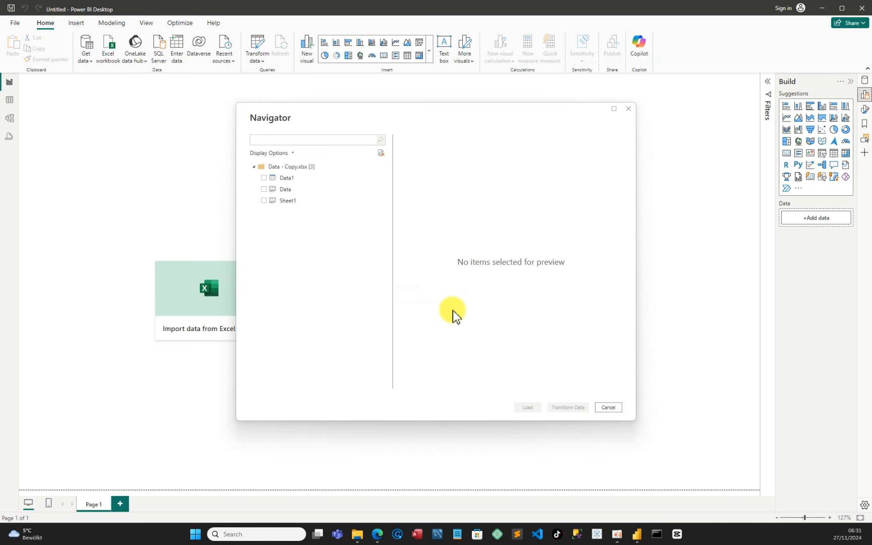
Select the Data sheet in the navigator and open it for transformation in Power Query
{"action": "left_click", "coordinate": [265, 190]}
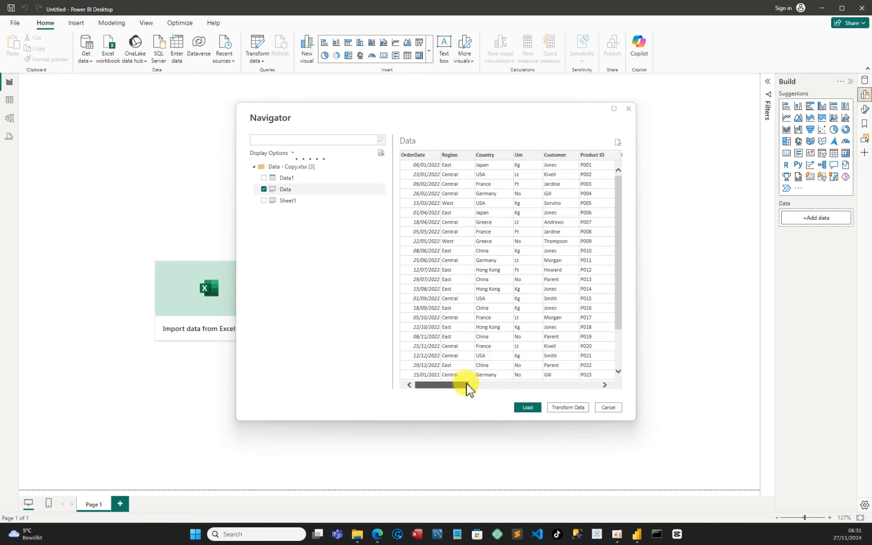
{"action": "left_click_drag", "start_coordinate": [467, 385], "coordinate": [435, 385]}
{"action": "left_click", "coordinate": [568, 410]}
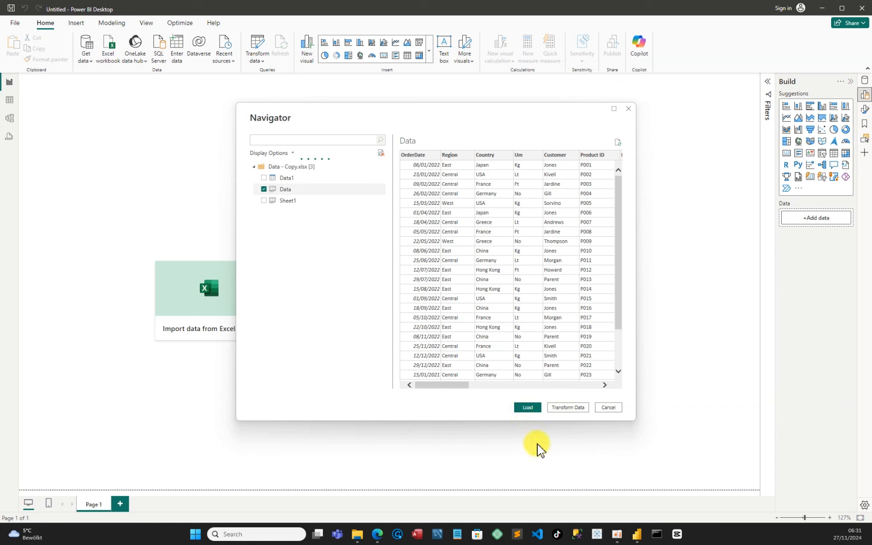
{"action": "left_click", "coordinate": [537, 410]}
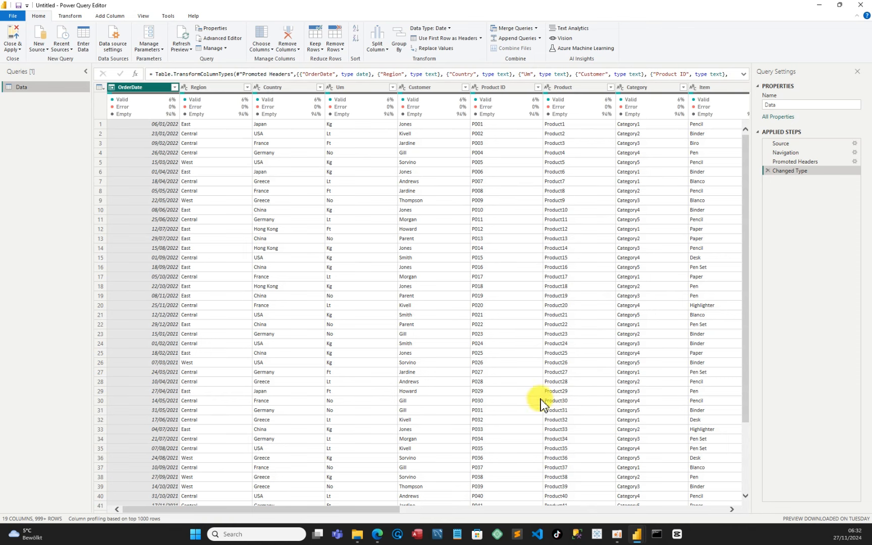
Remove the empty OrderDate, Column18 and Column19 columns from the query
{"action": "left_click_drag", "start_coordinate": [389, 509], "coordinate": [737, 502]}
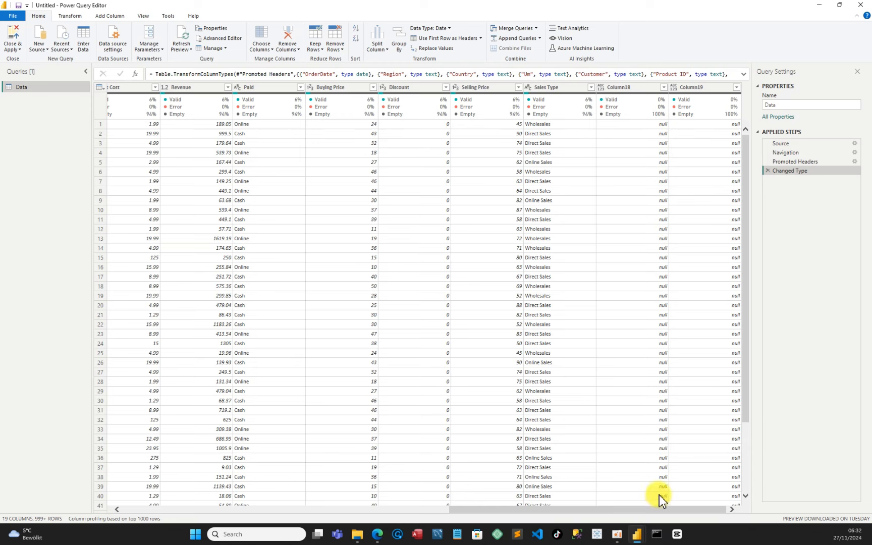
{"action": "scroll", "coordinate": [658, 494], "scroll_direction": "down", "scroll_amount": 19}
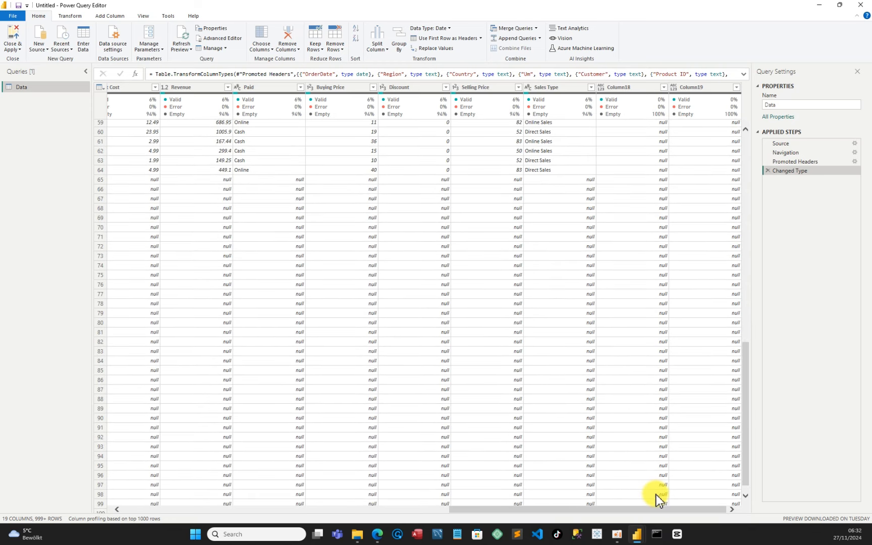
{"action": "scroll", "coordinate": [656, 495], "scroll_direction": "up", "scroll_amount": 19}
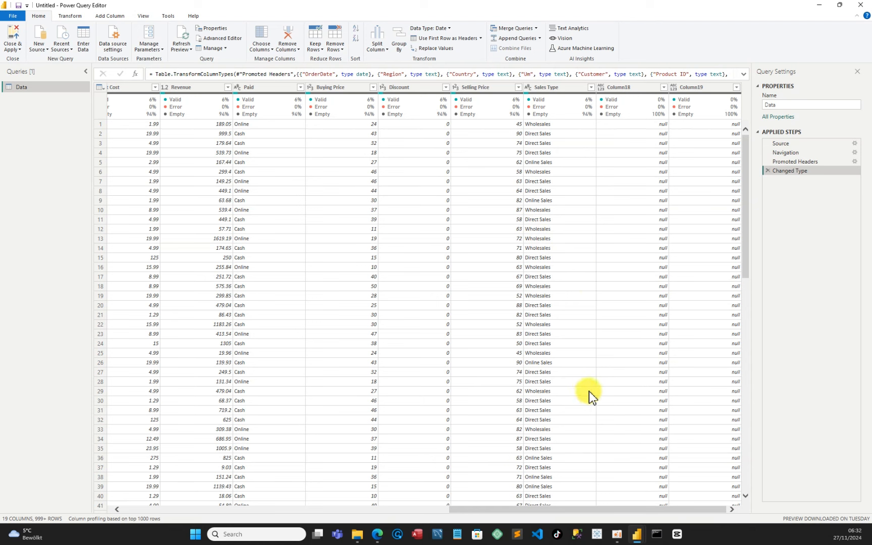
{"action": "left_click", "coordinate": [622, 90]}
{"action": "left_click", "coordinate": [696, 89], "text": "shift"}
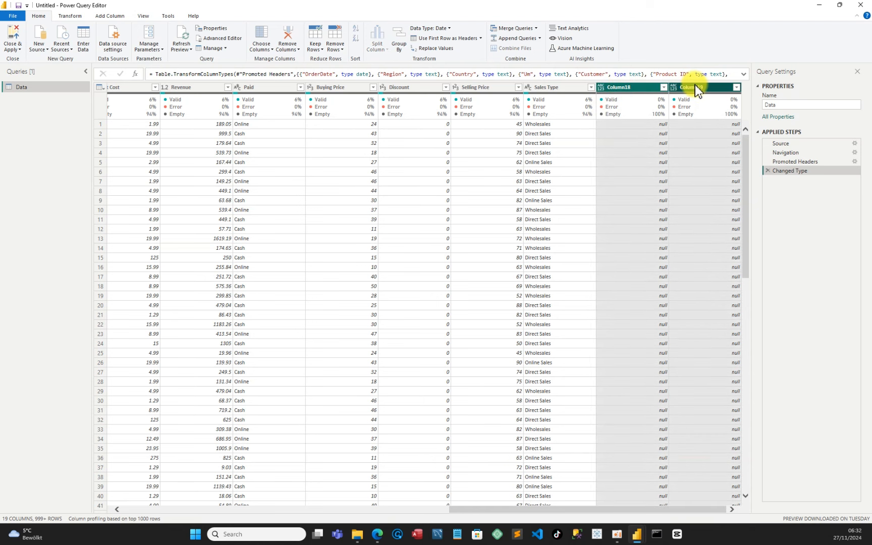
{"action": "right_click", "coordinate": [695, 93]}
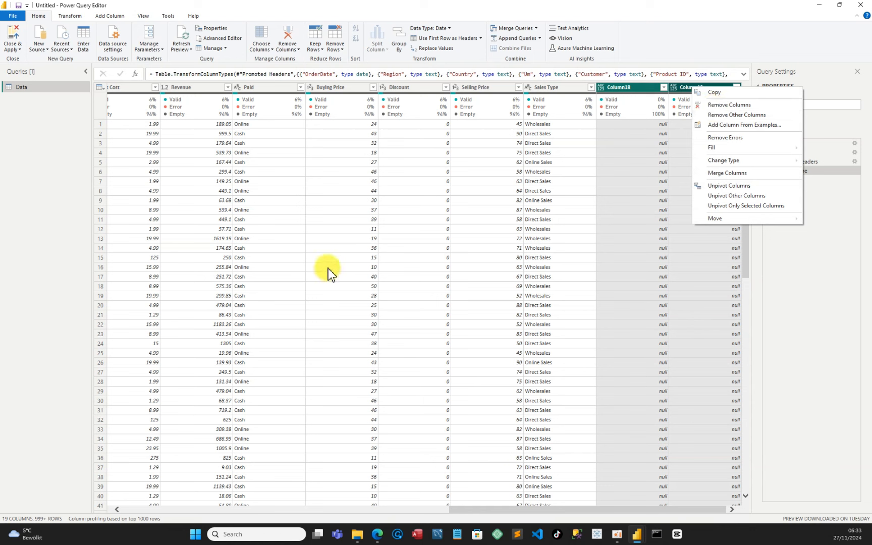
{"action": "left_click", "coordinate": [735, 104]}
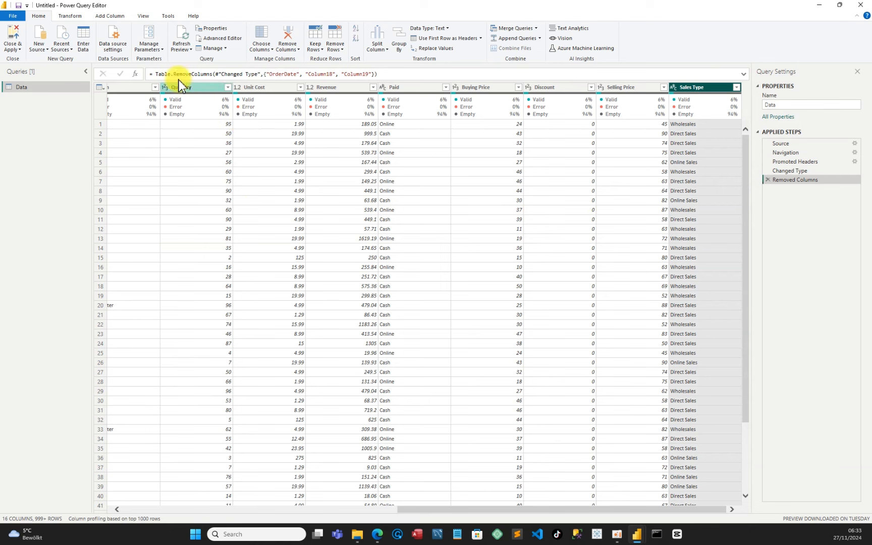
{"action": "left_click", "coordinate": [144, 16]}
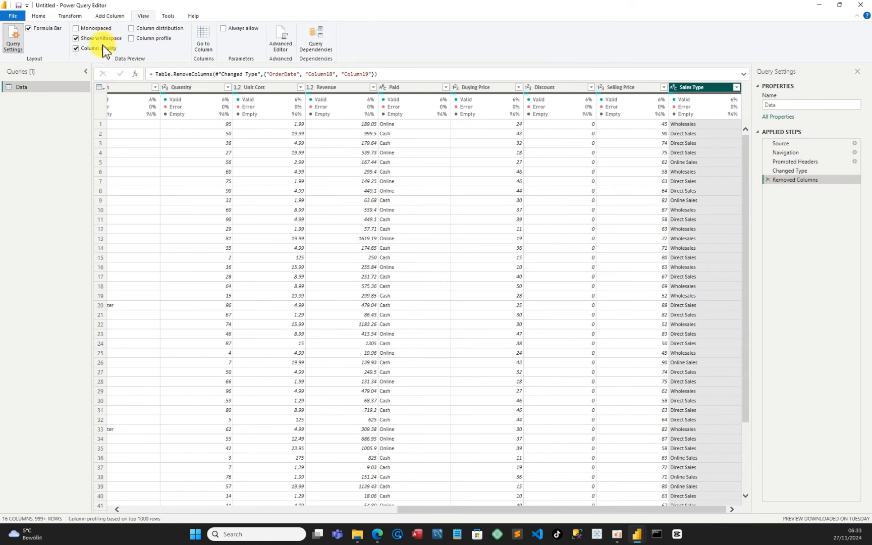
{"action": "left_click", "coordinate": [76, 48]}
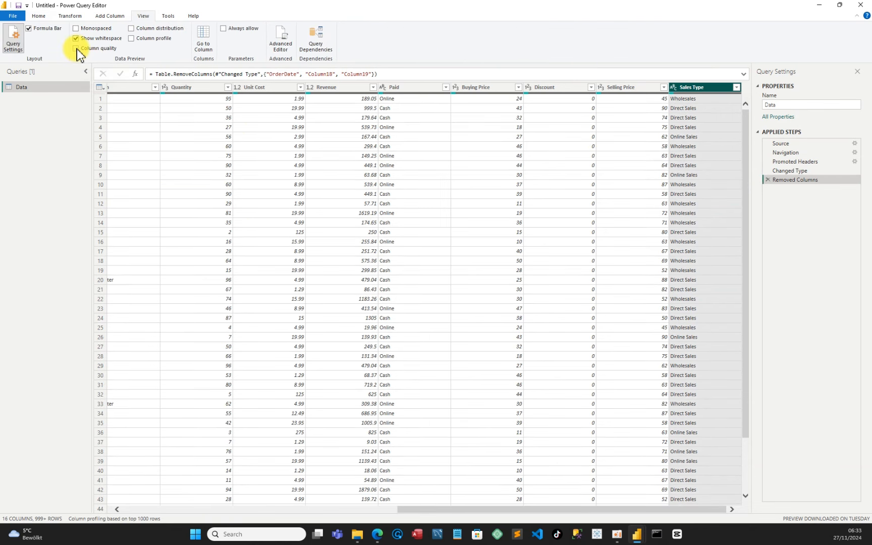
{"action": "left_click", "coordinate": [76, 49]}
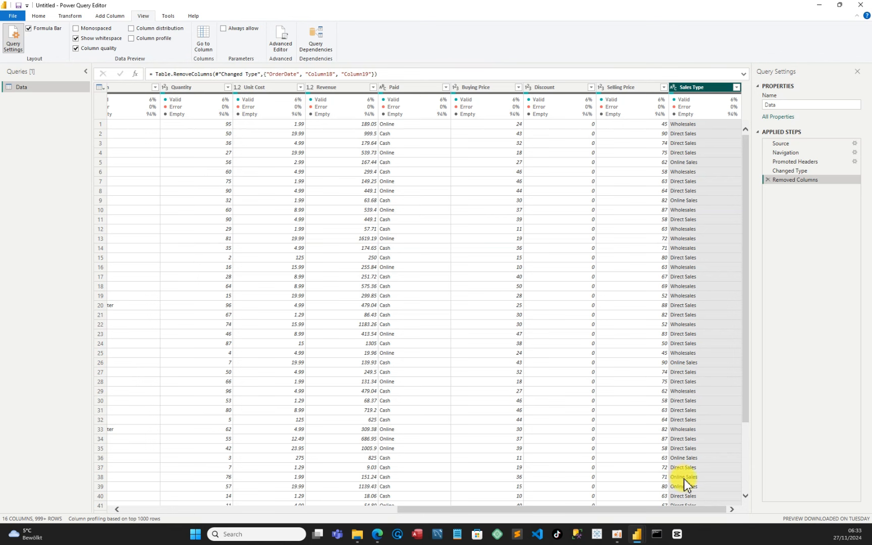
Filter the Paid column to exclude null values
{"action": "left_click_drag", "start_coordinate": [691, 510], "coordinate": [712, 498]}
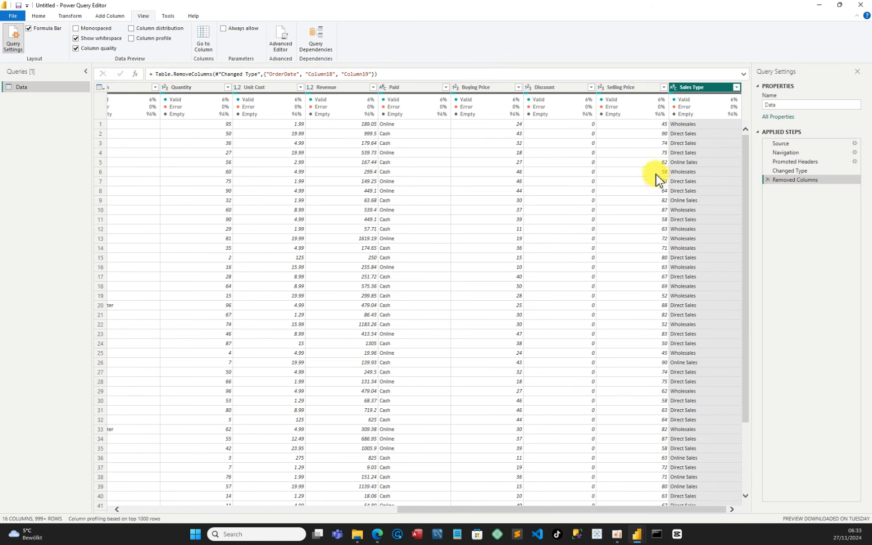
{"action": "mouse_move", "coordinate": [691, 104]}
{"action": "left_click", "coordinate": [445, 88]}
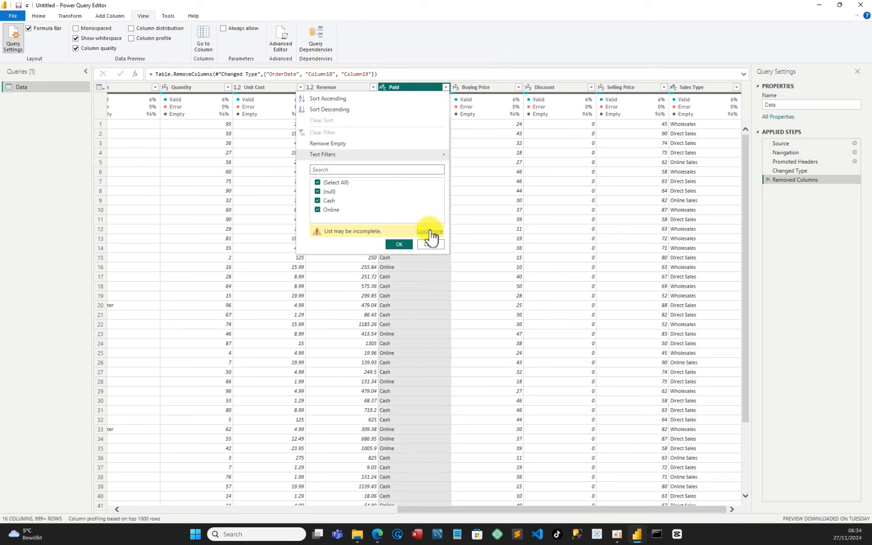
{"action": "left_click", "coordinate": [430, 231]}
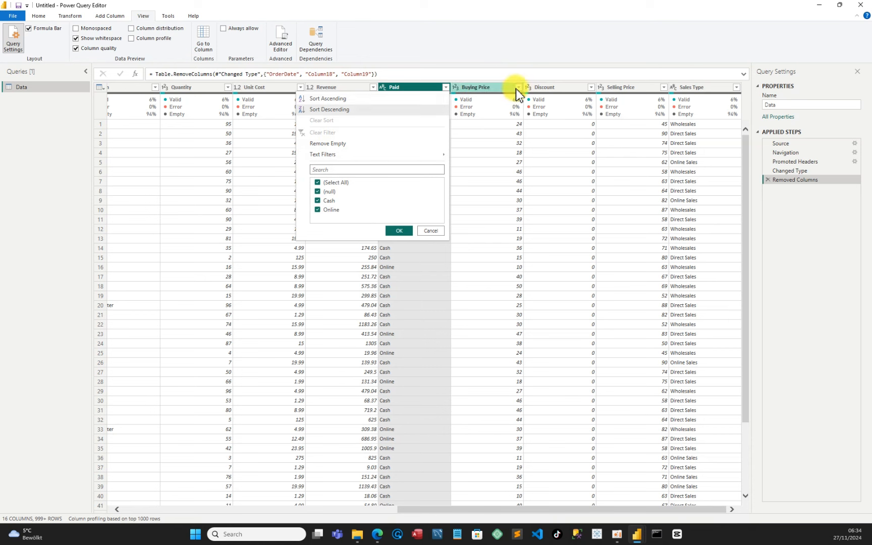
{"action": "mouse_move", "coordinate": [572, 122]}
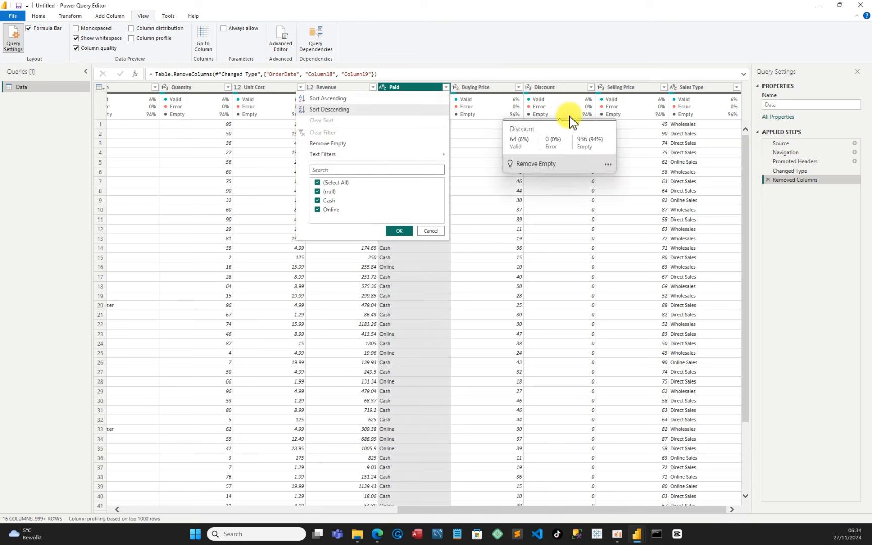
{"action": "left_click", "coordinate": [318, 191]}
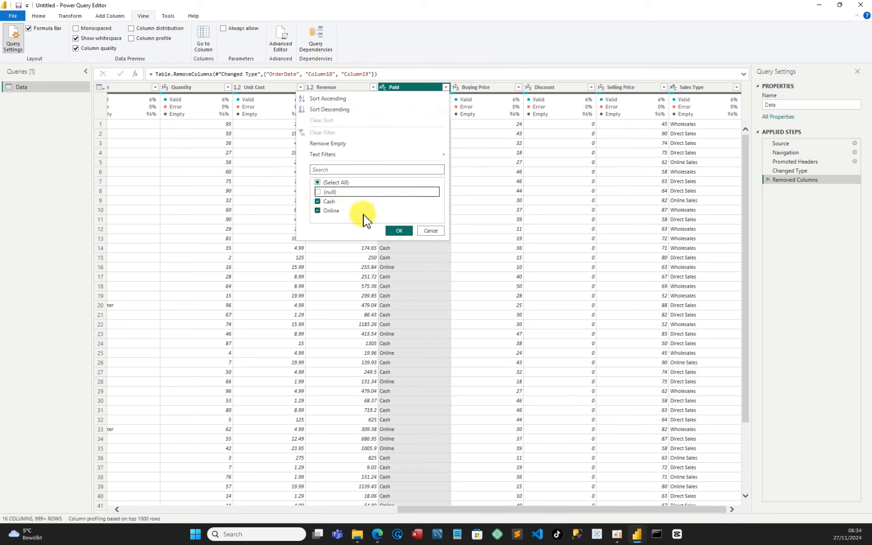
{"action": "left_click", "coordinate": [397, 230]}
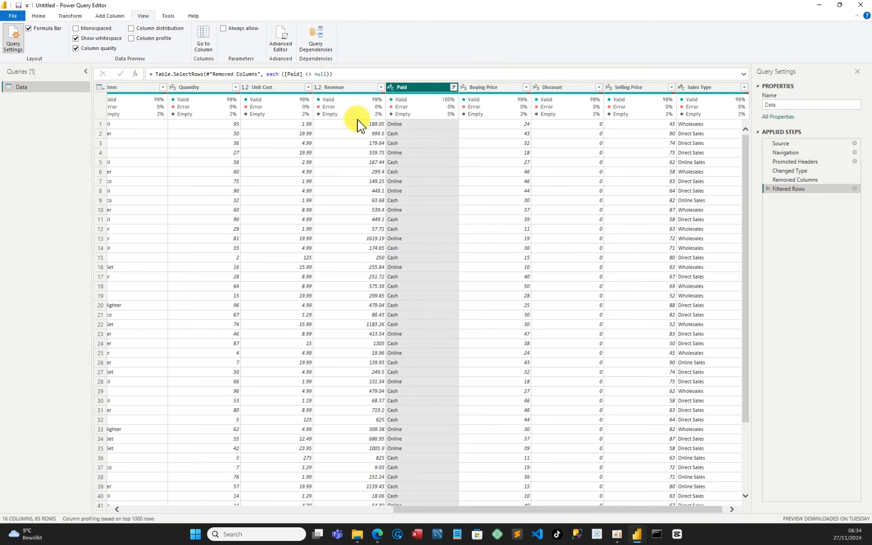
Delete the Filtered Rows applied step
{"action": "mouse_move", "coordinate": [381, 117]}
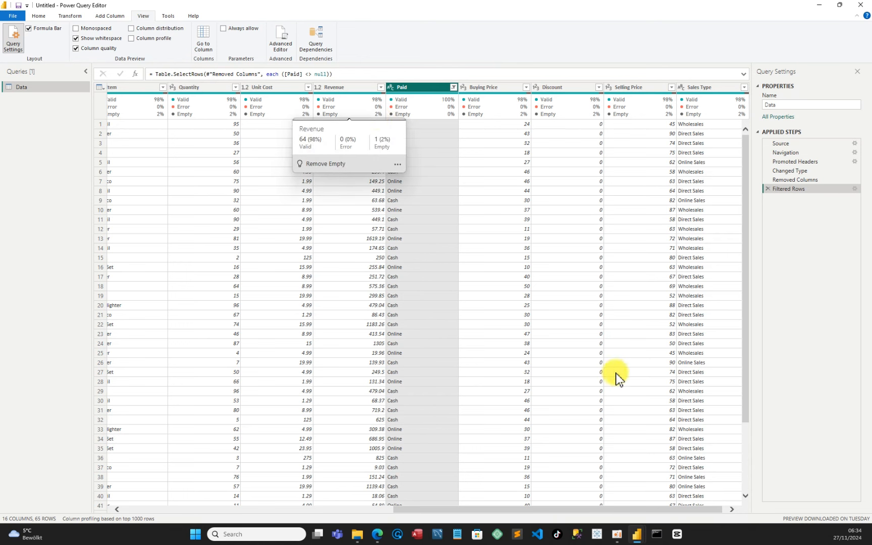
{"action": "scroll", "coordinate": [720, 418], "scroll_direction": "down", "scroll_amount": 8}
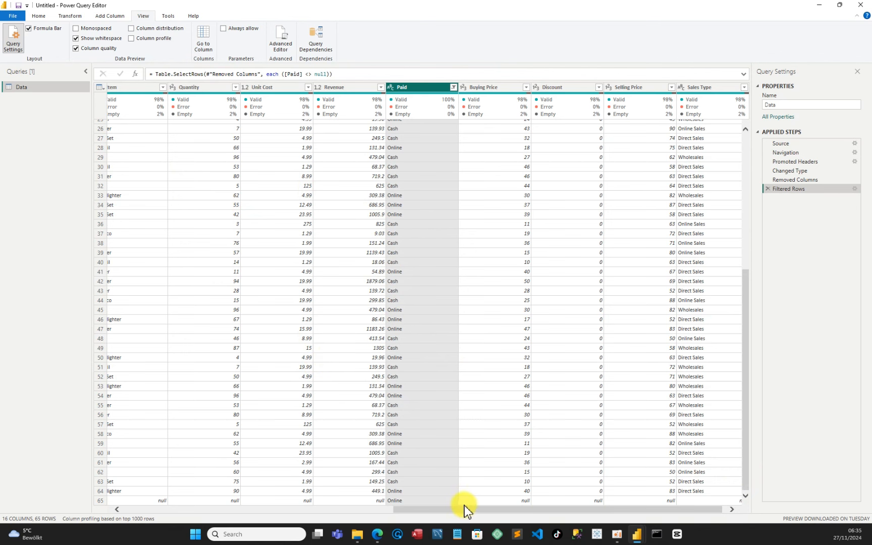
{"action": "left_click_drag", "start_coordinate": [450, 508], "coordinate": [117, 493]}
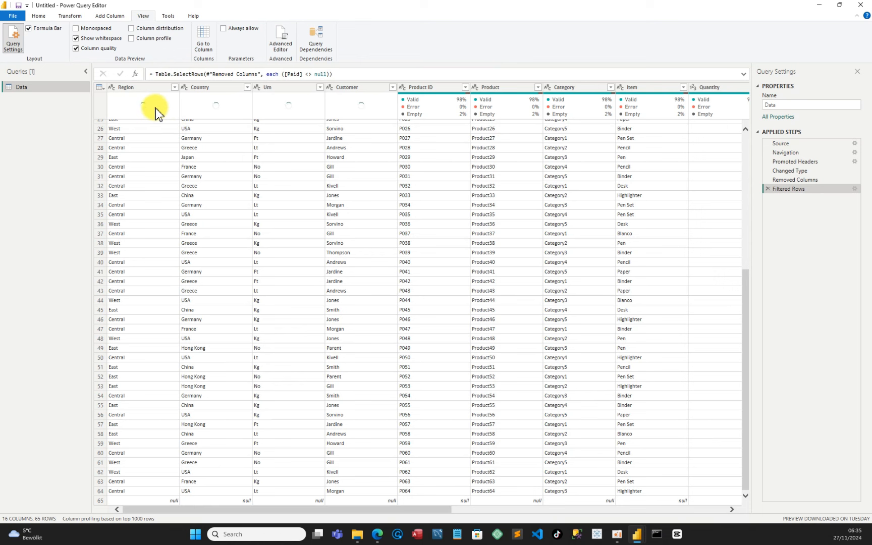
{"action": "left_click", "coordinate": [768, 190]}
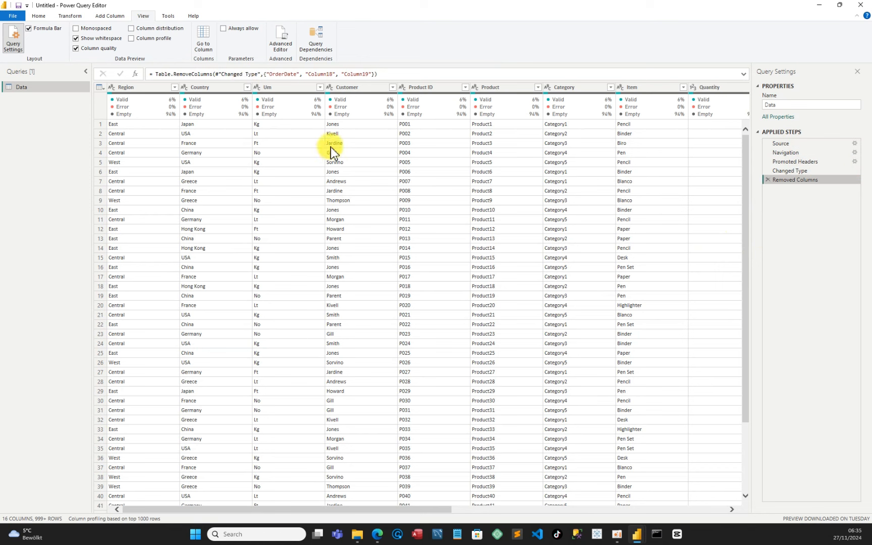
Filter the Region column to exclude null values
{"action": "mouse_move", "coordinate": [386, 118]}
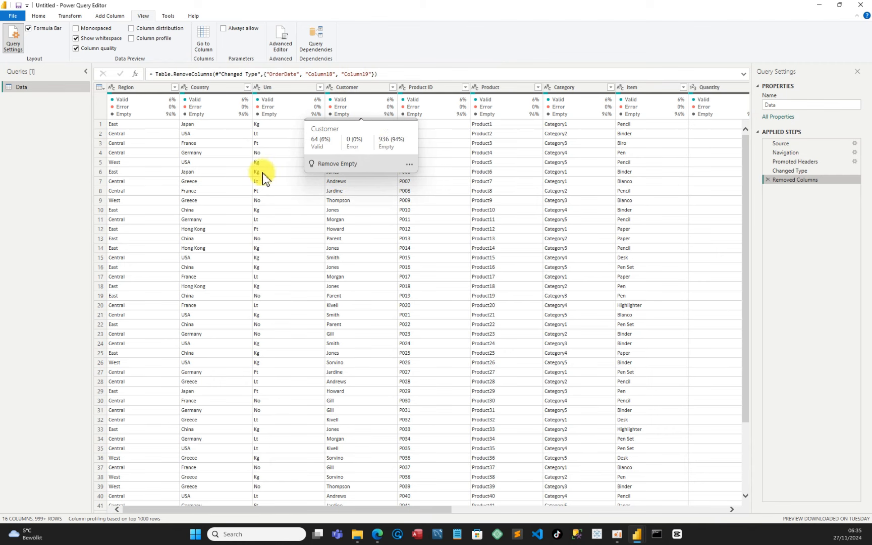
{"action": "left_click", "coordinate": [175, 88]}
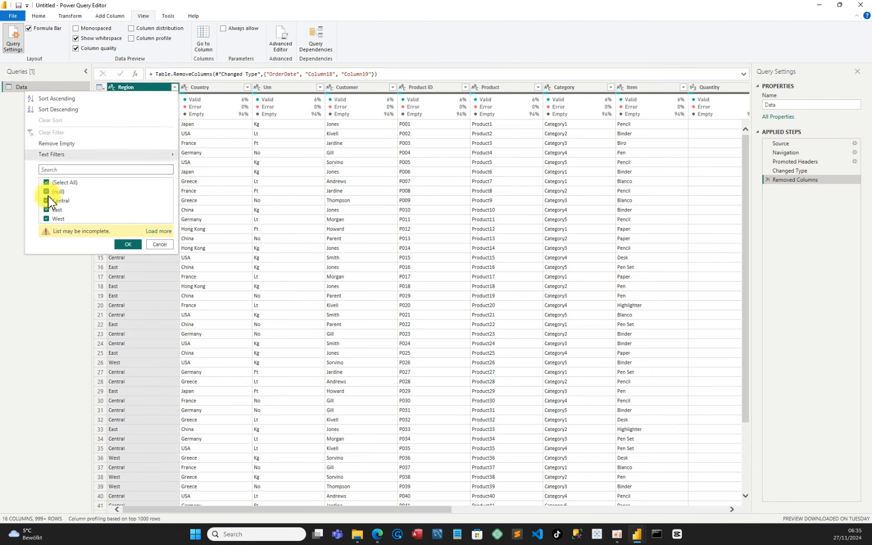
{"action": "left_click", "coordinate": [46, 191]}
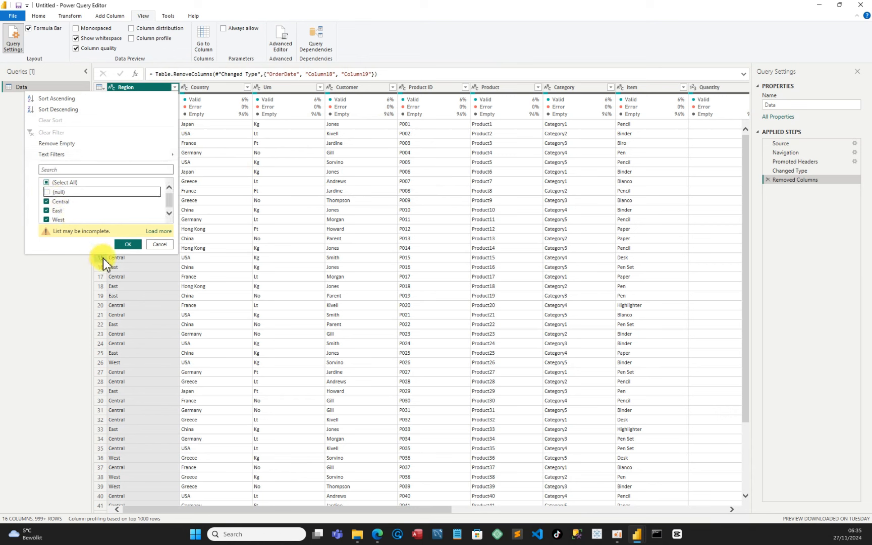
{"action": "left_click", "coordinate": [127, 244]}
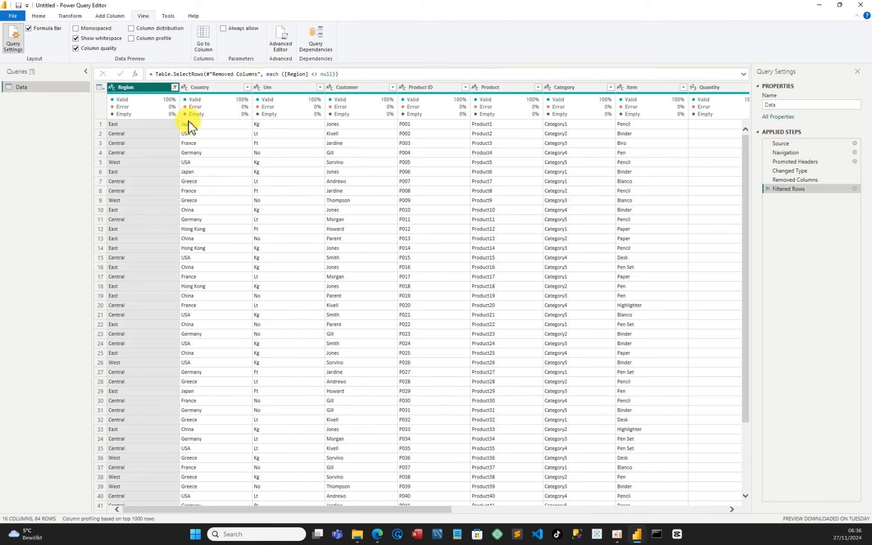
Turn off the column quality preview and scroll across the remaining columns of the query
{"action": "left_click", "coordinate": [76, 48]}
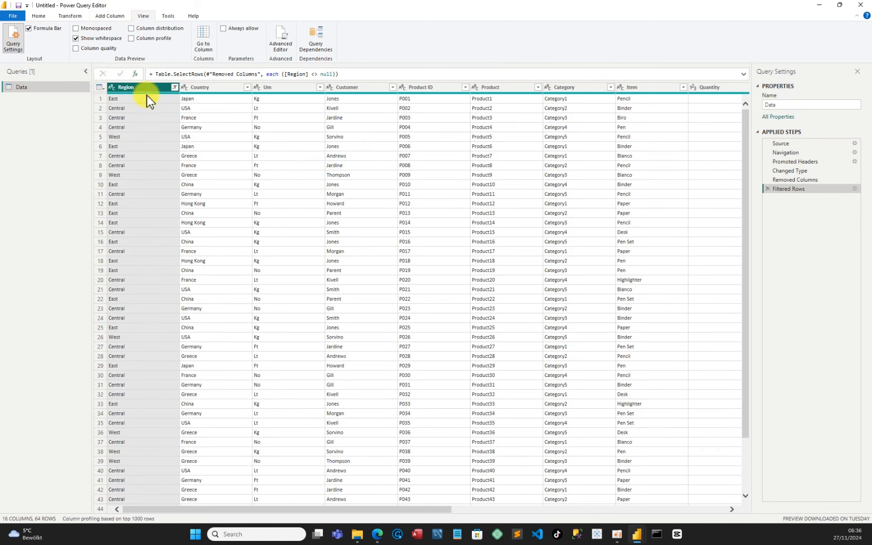
{"action": "left_click", "coordinate": [39, 17]}
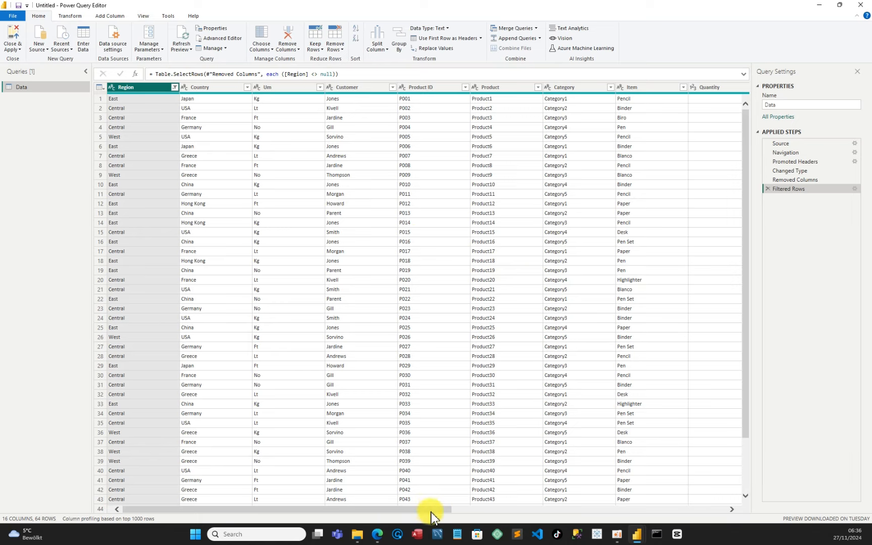
{"action": "left_click_drag", "start_coordinate": [429, 509], "coordinate": [705, 491]}
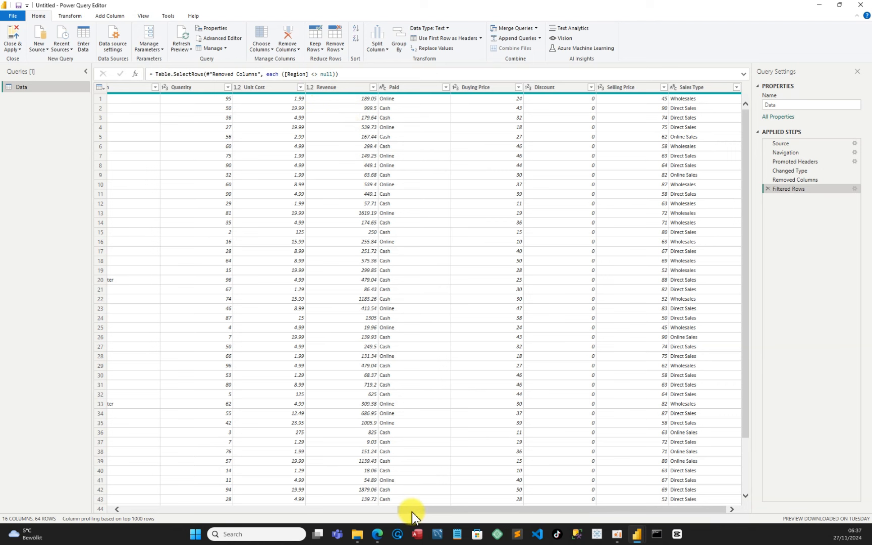
{"action": "left_click_drag", "start_coordinate": [411, 512], "coordinate": [357, 495]}
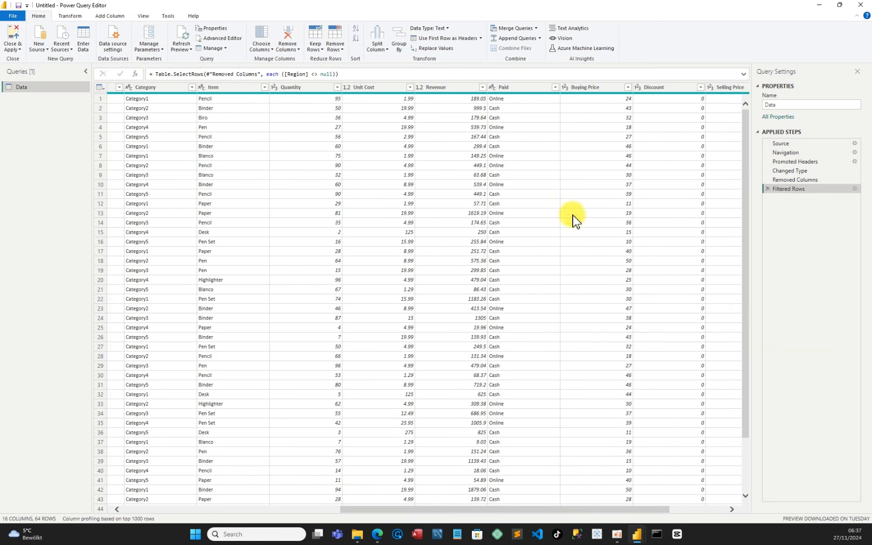
Close Power Query and apply the query changes to the report
{"action": "left_click", "coordinate": [421, 87]}
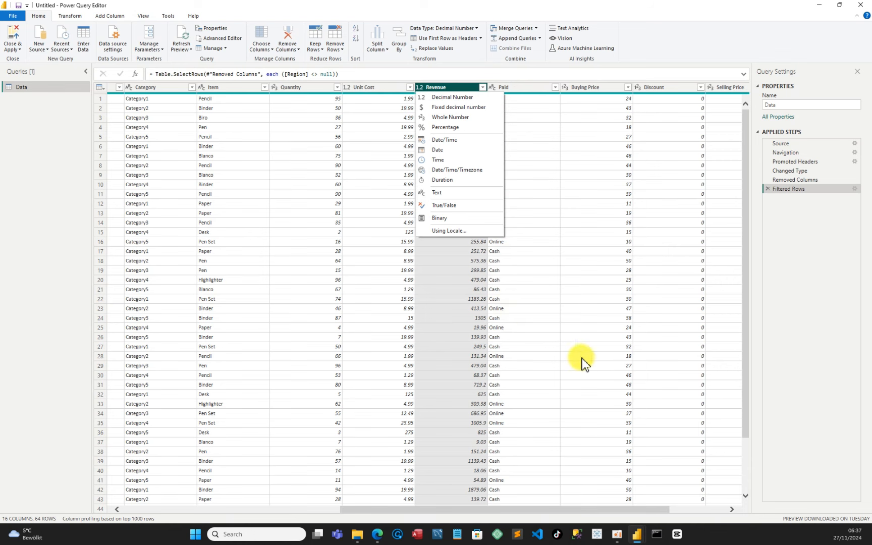
{"action": "key", "text": "Escape"}
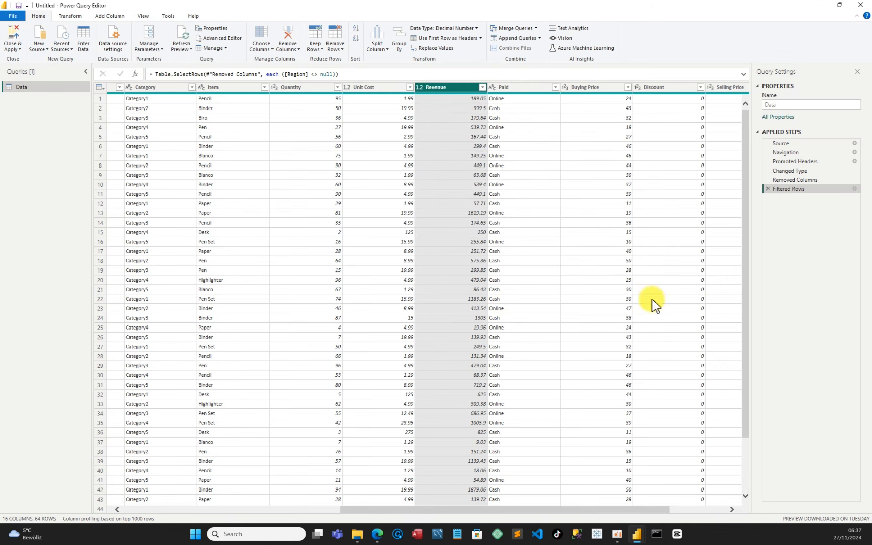
{"action": "left_click", "coordinate": [15, 36]}
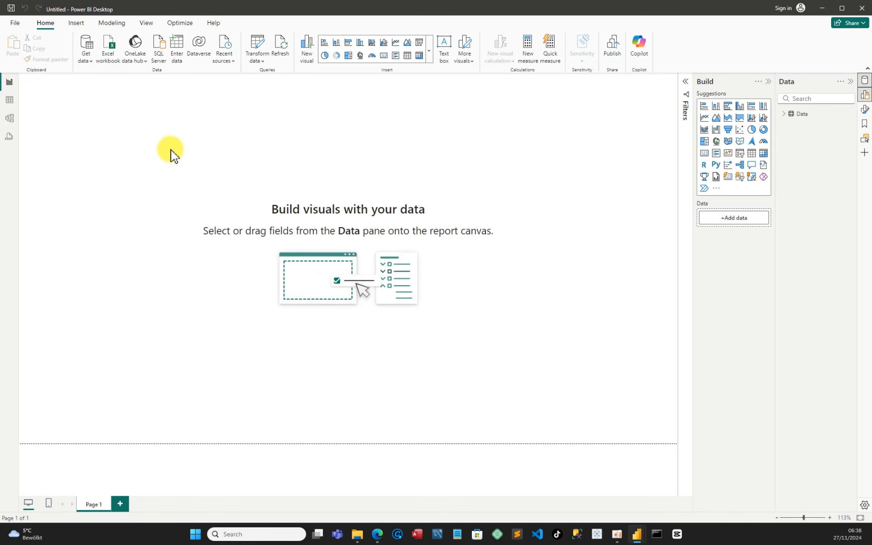
Save the report to the Downloads folder as Purchase-Report
{"action": "left_click", "coordinate": [18, 27]}
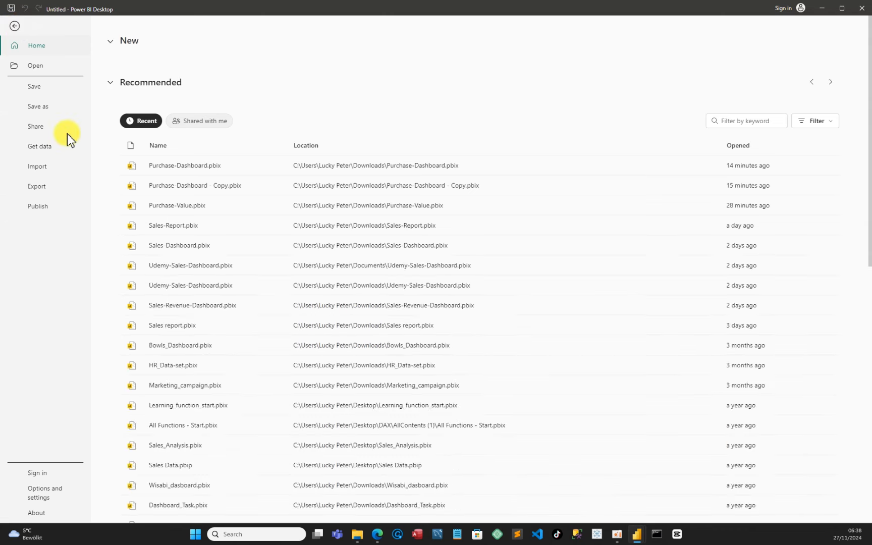
{"action": "left_click", "coordinate": [47, 111]}
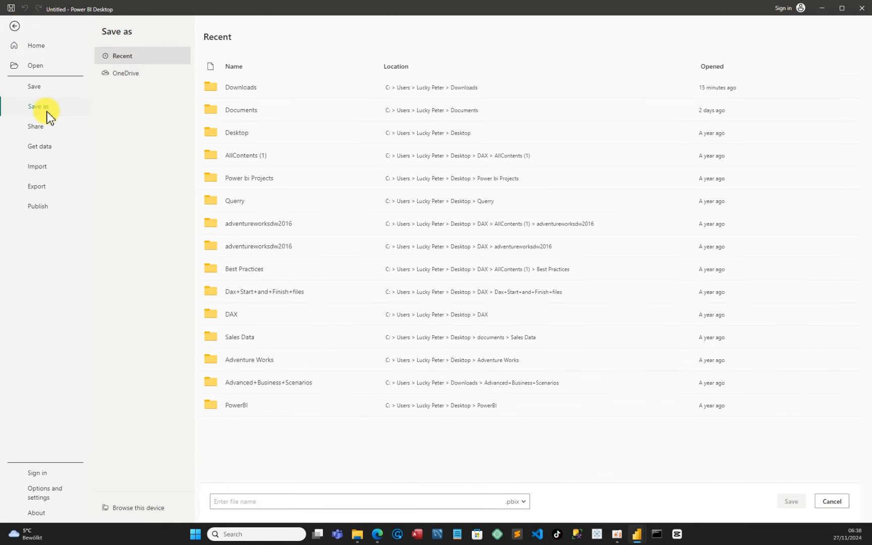
{"action": "left_click", "coordinate": [142, 508]}
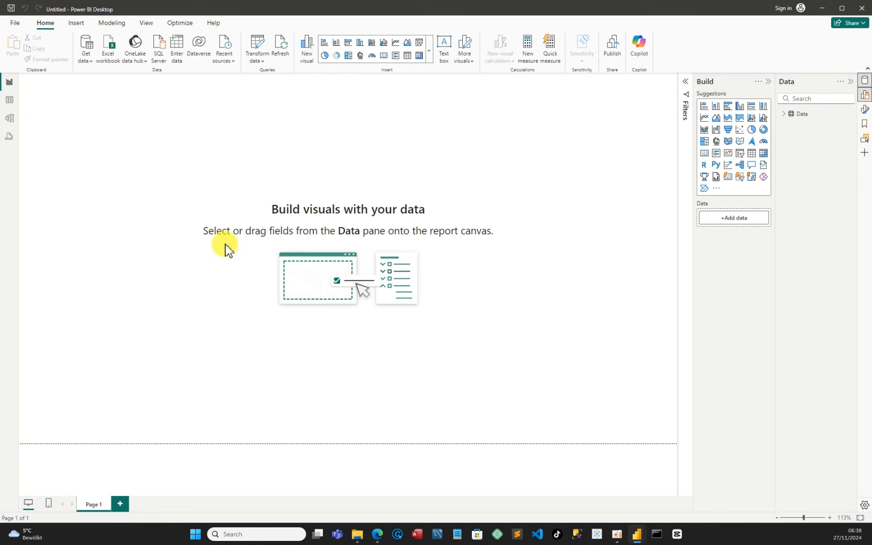
{"action": "key", "text": "ctrl+s"}
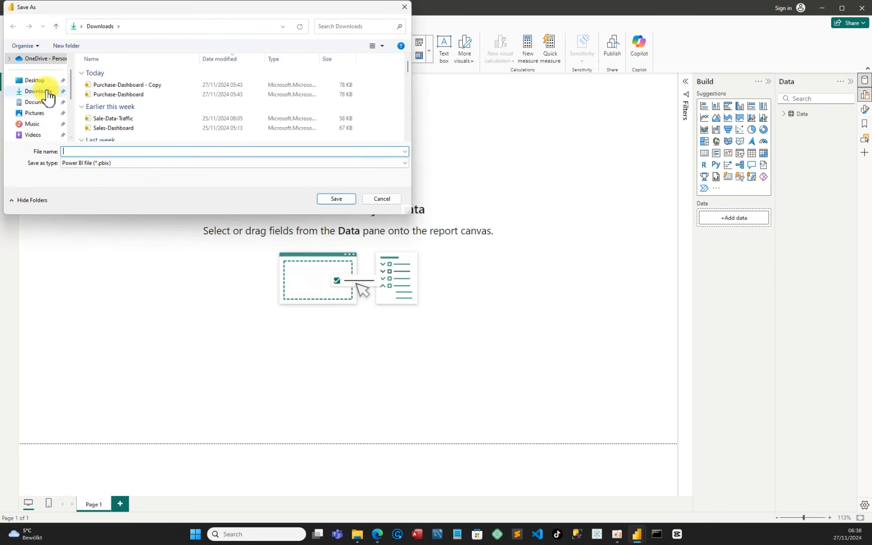
{"action": "left_click", "coordinate": [48, 93]}
{"action": "left_click", "coordinate": [95, 150]}
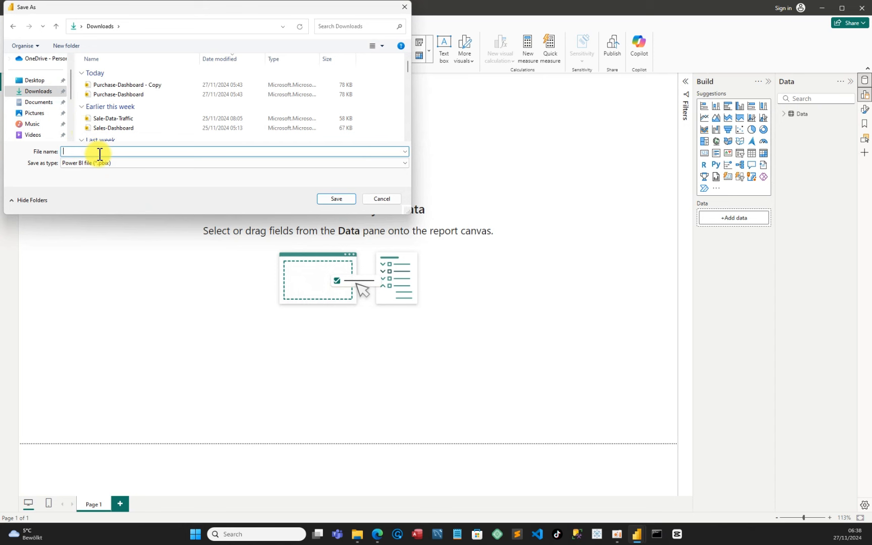
{"action": "type", "text": "Pu"}
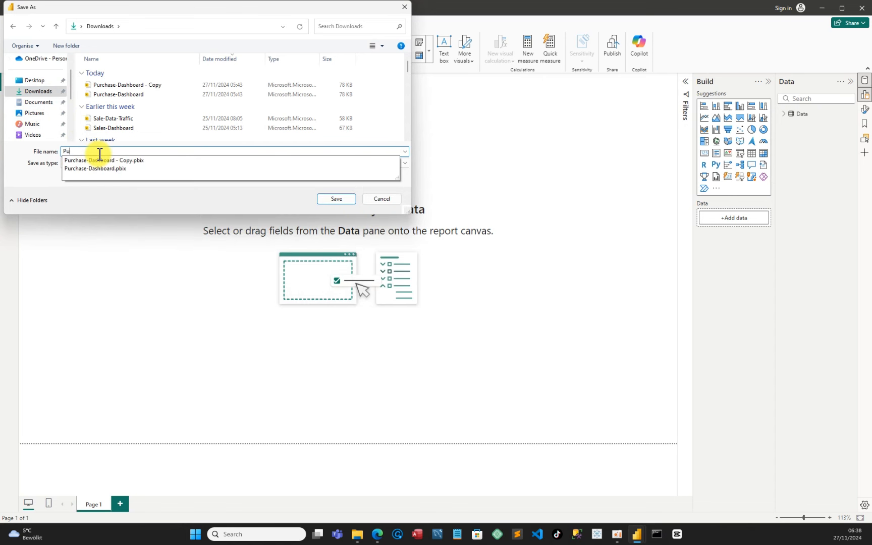
{"action": "type", "text": "rchase-Re"}
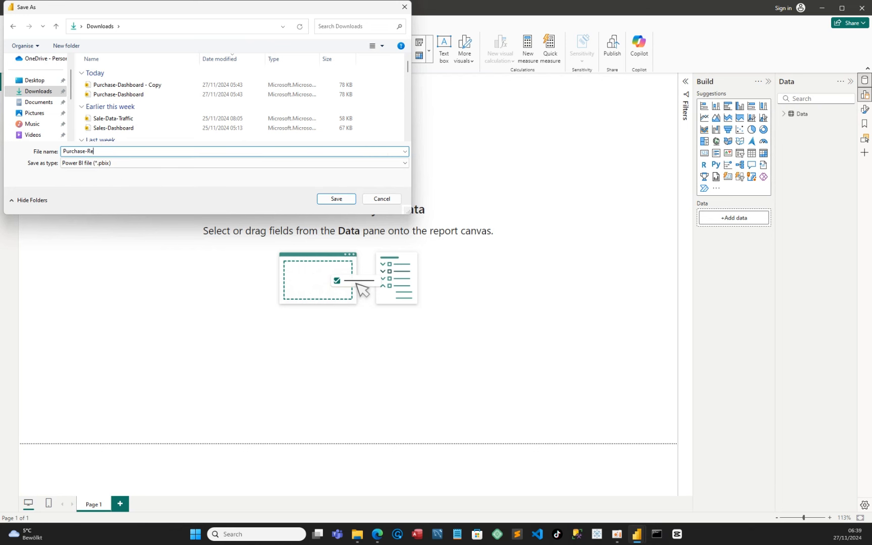
{"action": "type", "text": "port"}
{"action": "left_click", "coordinate": [337, 200]}
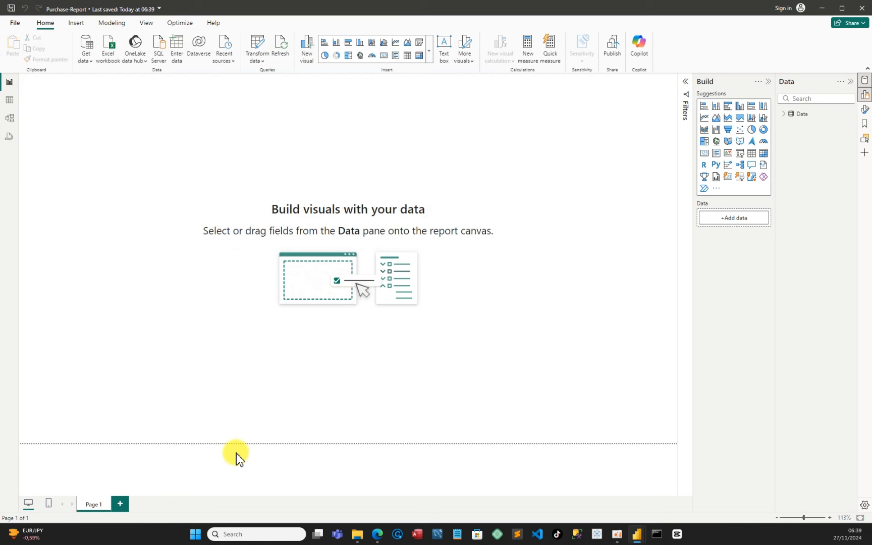
Rename the report page as Report
{"action": "double_click", "coordinate": [92, 505]}
{"action": "key", "text": "BackSpace"}
{"action": "type", "text": "Report"}
{"action": "key", "text": "Return"}
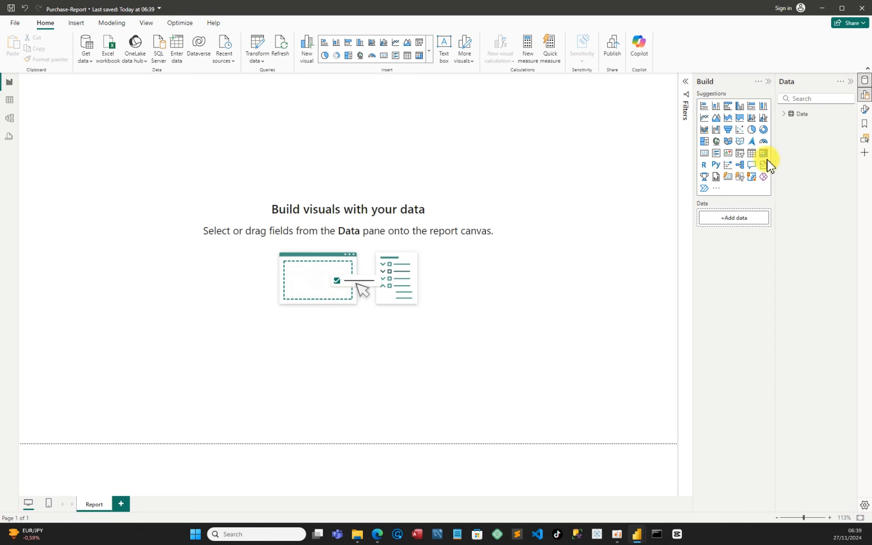
In table view, add a calculated column Total Buying values = Data[Quantity] * Data[Buying Price]
{"action": "left_click", "coordinate": [782, 116]}
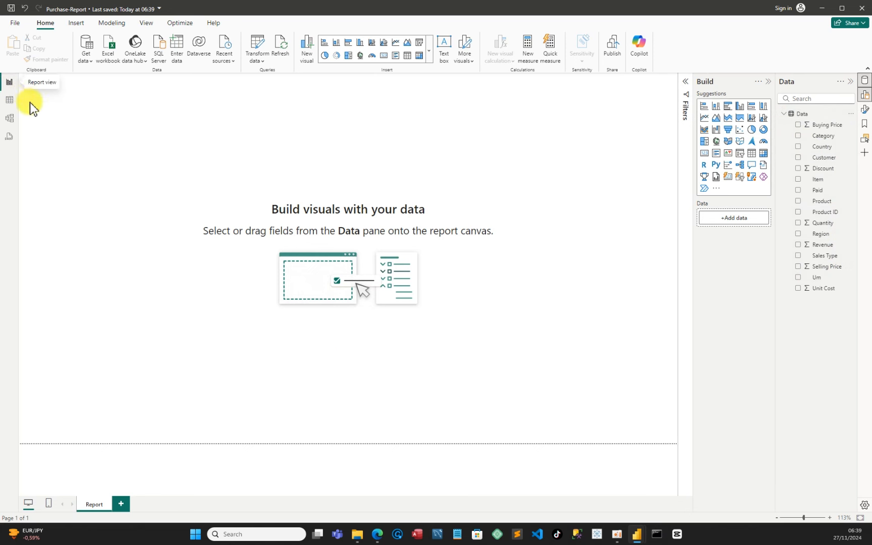
{"action": "left_click", "coordinate": [10, 101]}
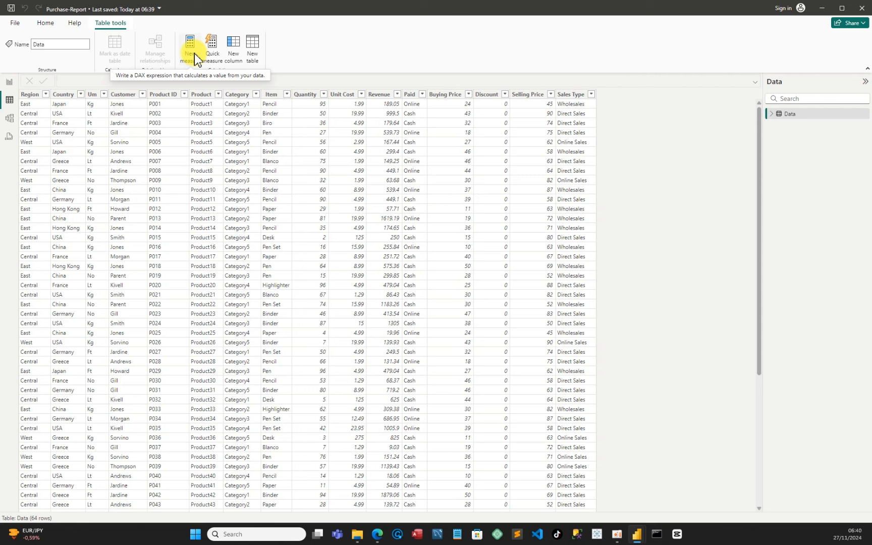
{"action": "left_click", "coordinate": [235, 45]}
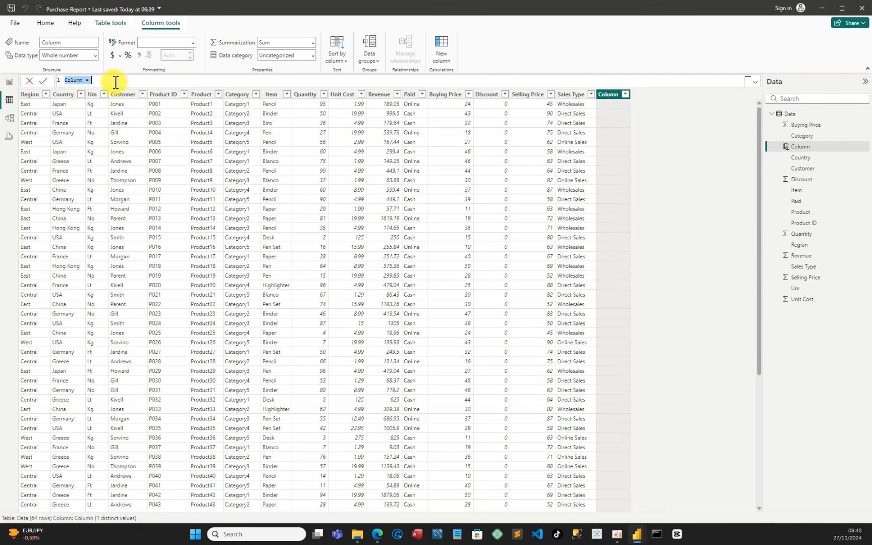
{"action": "scroll", "coordinate": [114, 82], "scroll_direction": "up", "scroll_amount": 1}
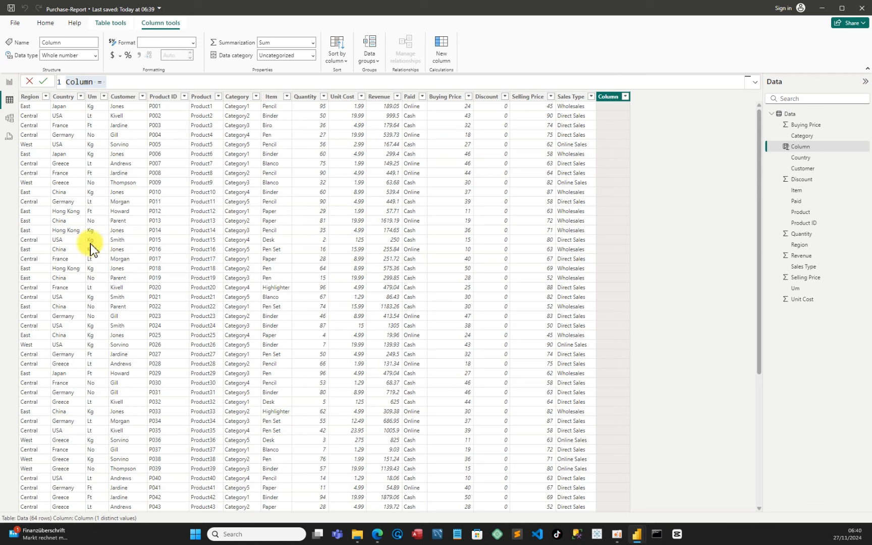
{"action": "triple_click", "coordinate": [107, 84]}
{"action": "key", "text": "BackSpace"}
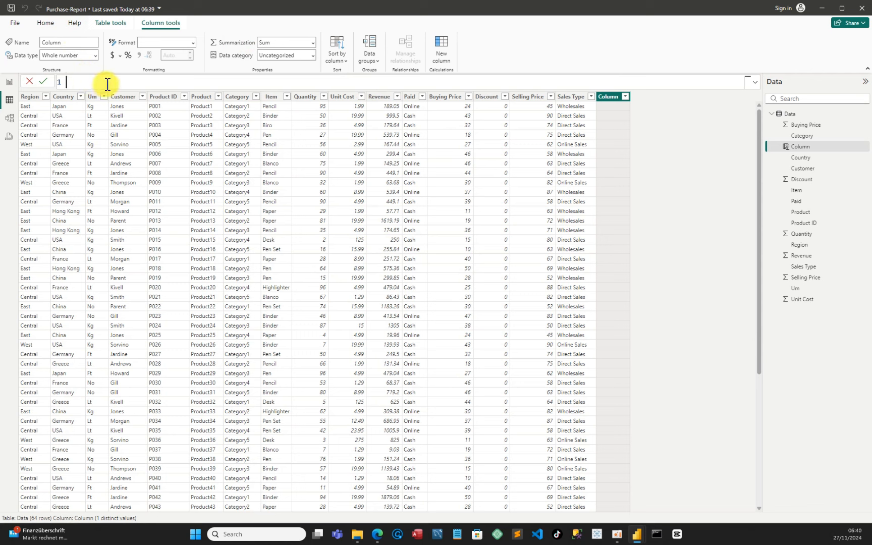
{"action": "type", "text": "Total Buying values = Data[Quantity] * Data[Buying Price]"}
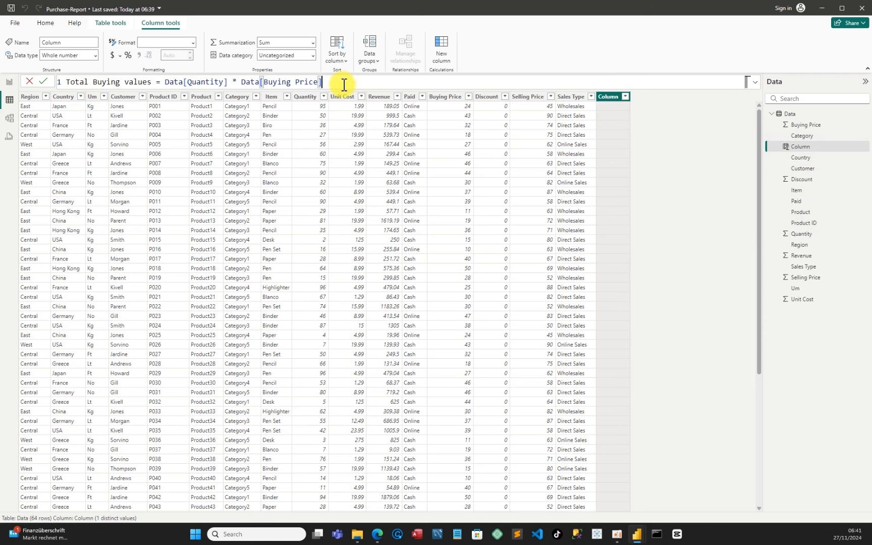
{"action": "key", "text": "Return"}
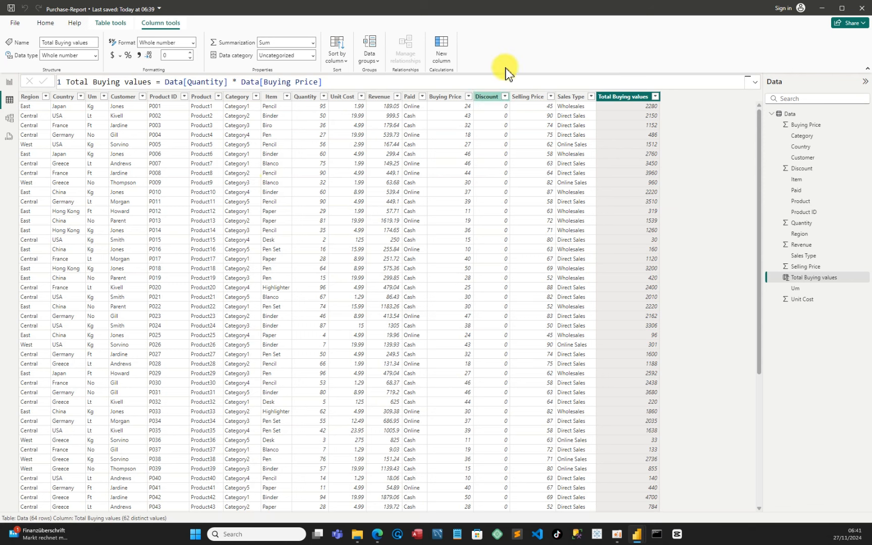
Add another new column and try the formula Total sell value = Data[Quantity] * Data[Selling Price] * (1- Data[Discount])
{"action": "left_click", "coordinate": [442, 49]}
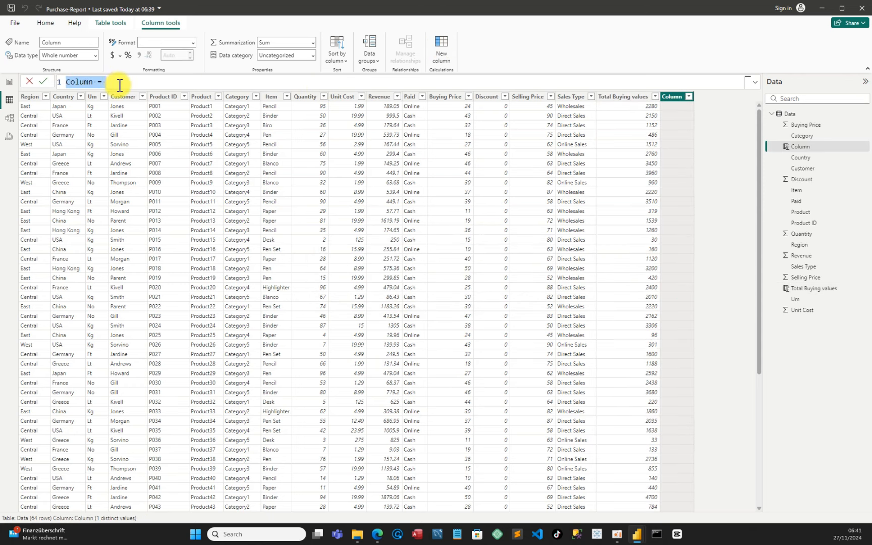
{"action": "key", "text": "BackSpace"}
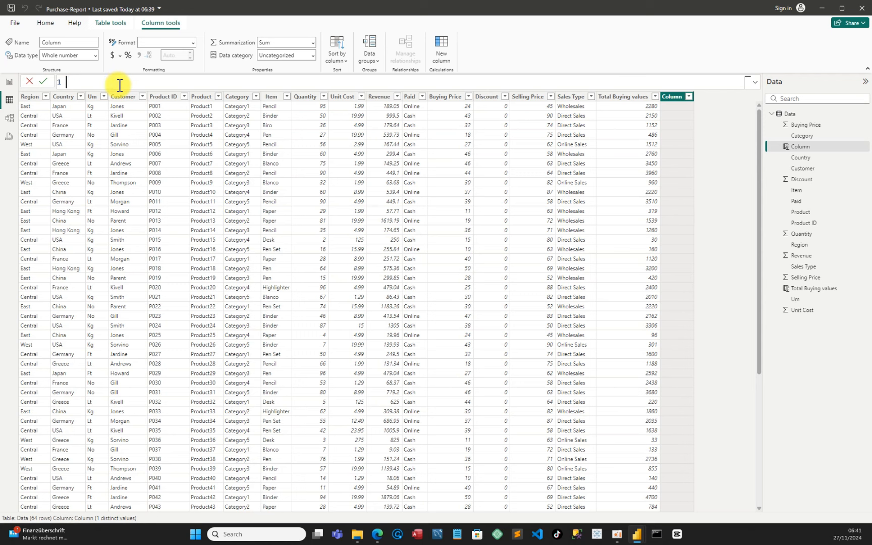
{"action": "type", "text": "Total sell value = Data[Quantity] * Data[Selling Price] * (1- Data[Discount])"}
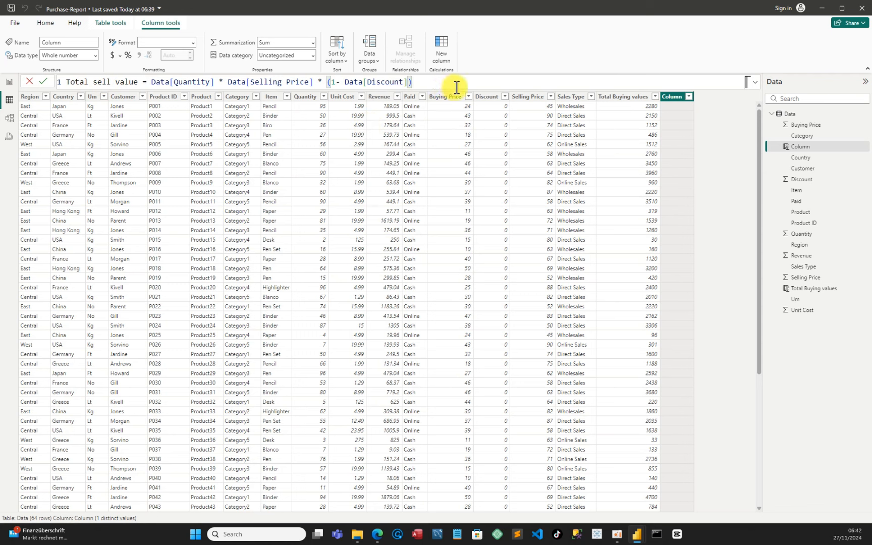
{"action": "key", "text": "Return"}
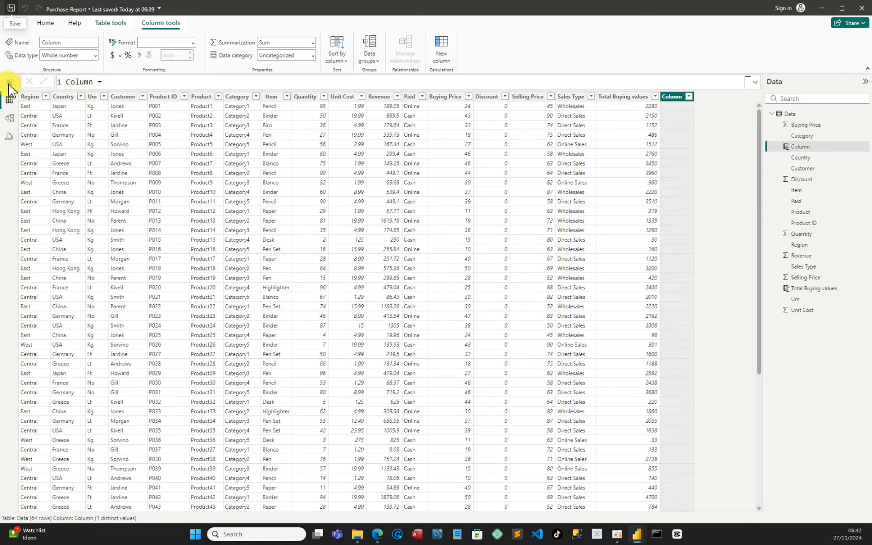
Save the report
{"action": "key", "text": "ctrl+s"}
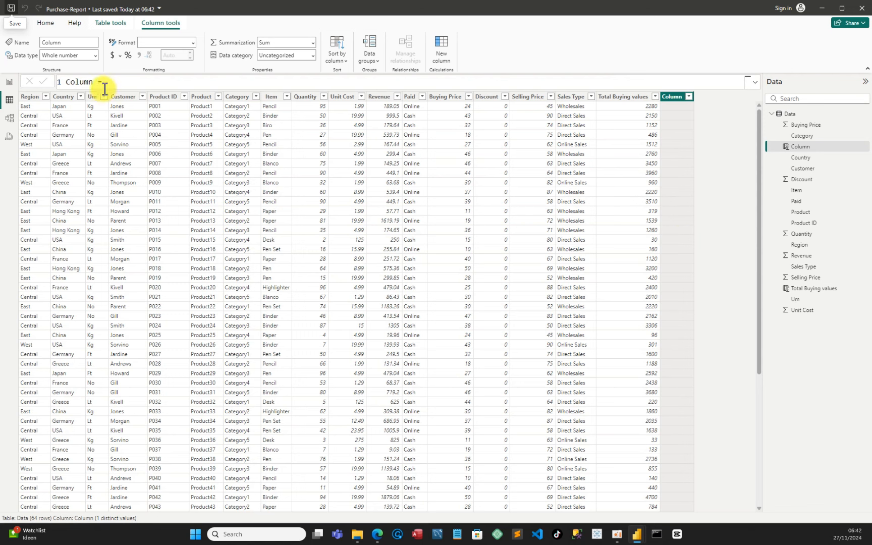
Replace the new column's formula with Total sell value = Data[Quantity] * Data[Selling Price] * (1- Data[Discount])
{"action": "left_click_drag", "start_coordinate": [114, 85], "coordinate": [61, 83]}
{"action": "key", "text": "BackSpace"}
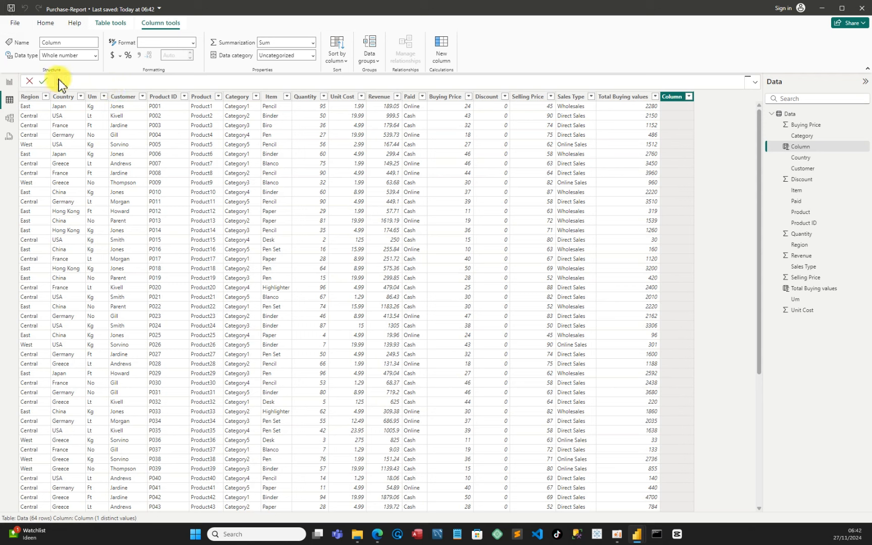
{"action": "type", "text": "Total sell value = Data[Quantity] * Data[Selling Price] * (1- Data[Discount])"}
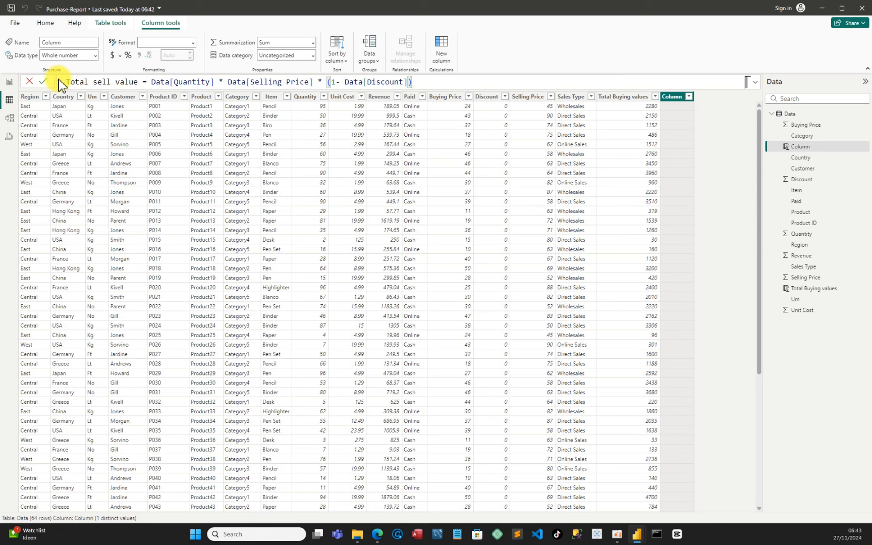
{"action": "key", "text": "Return"}
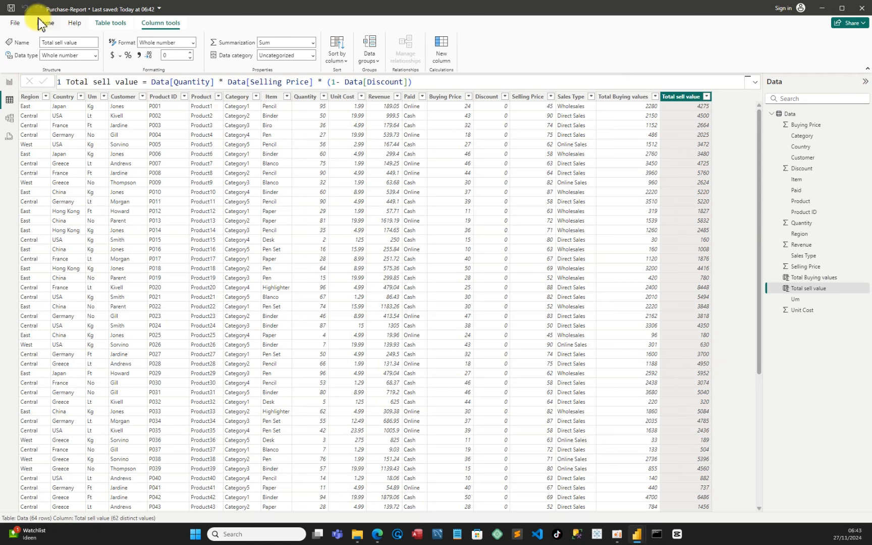
In report view, create a new empty table named Measure with Enter data and load it
{"action": "left_click", "coordinate": [11, 8]}
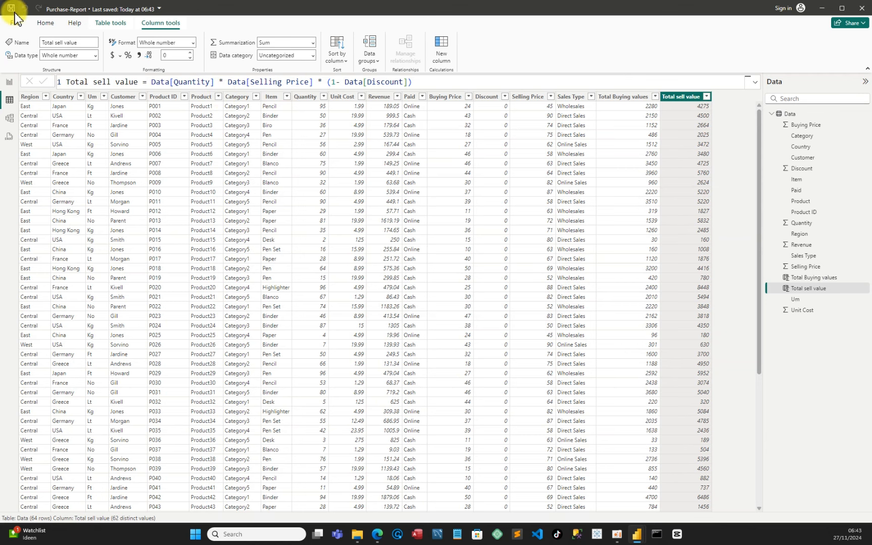
{"action": "left_click", "coordinate": [9, 85]}
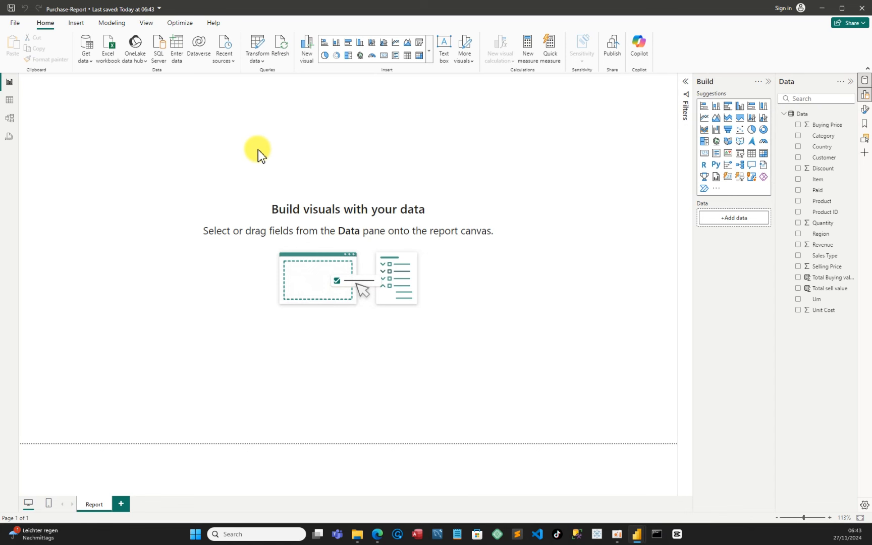
{"action": "left_click", "coordinate": [176, 49]}
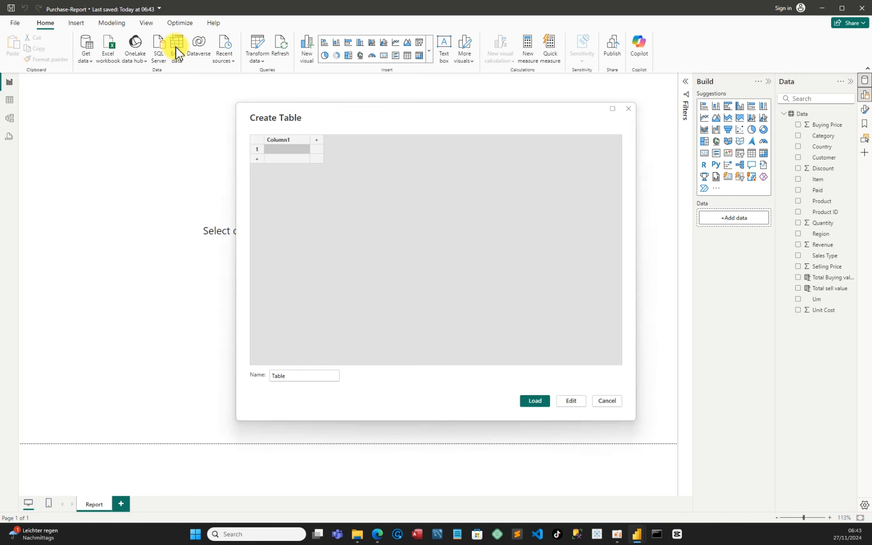
{"action": "double_click", "coordinate": [287, 375]}
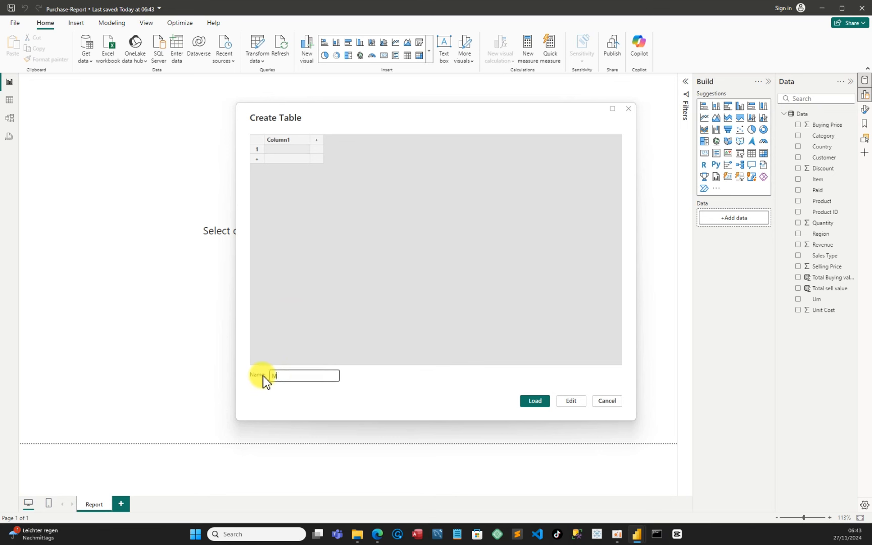
{"action": "type", "text": "Measure"}
{"action": "left_click", "coordinate": [535, 400]}
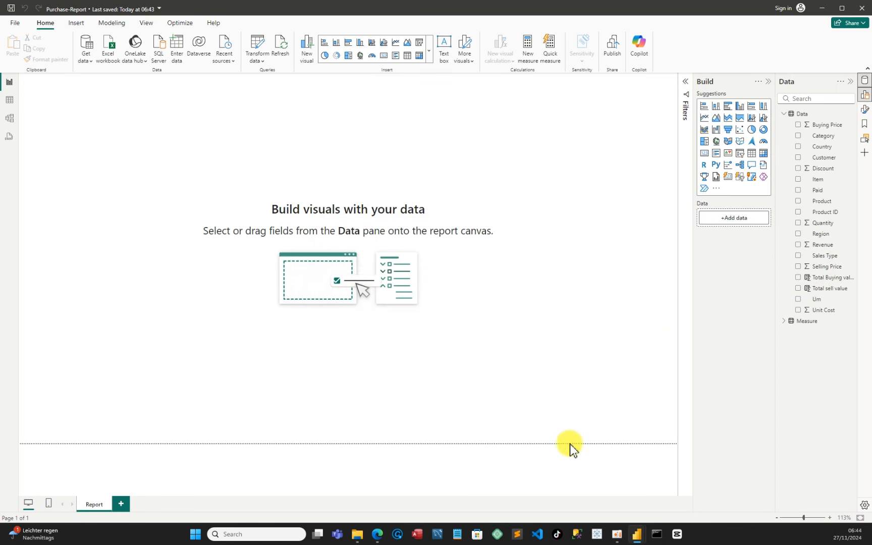
Add a new measure to the Measure table and rename it profit
{"action": "mouse_move", "coordinate": [634, 533]}
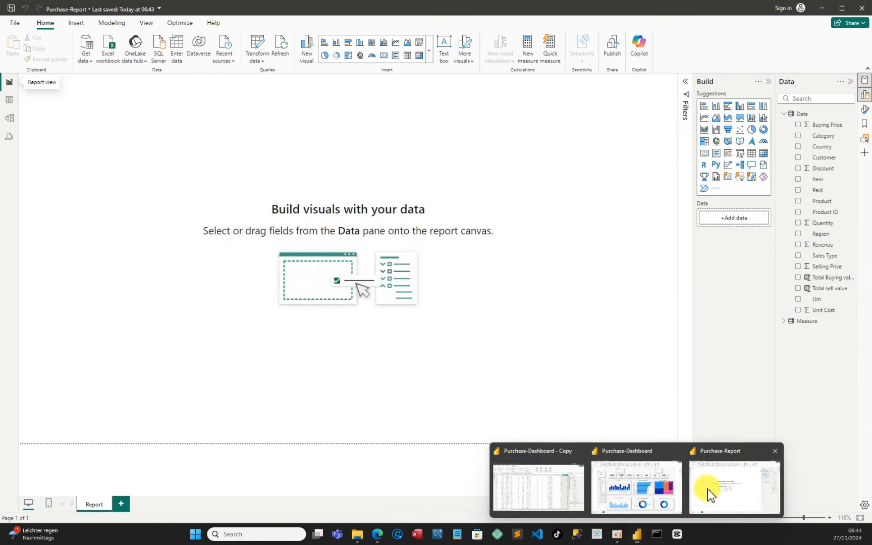
{"action": "left_click", "coordinate": [708, 489]}
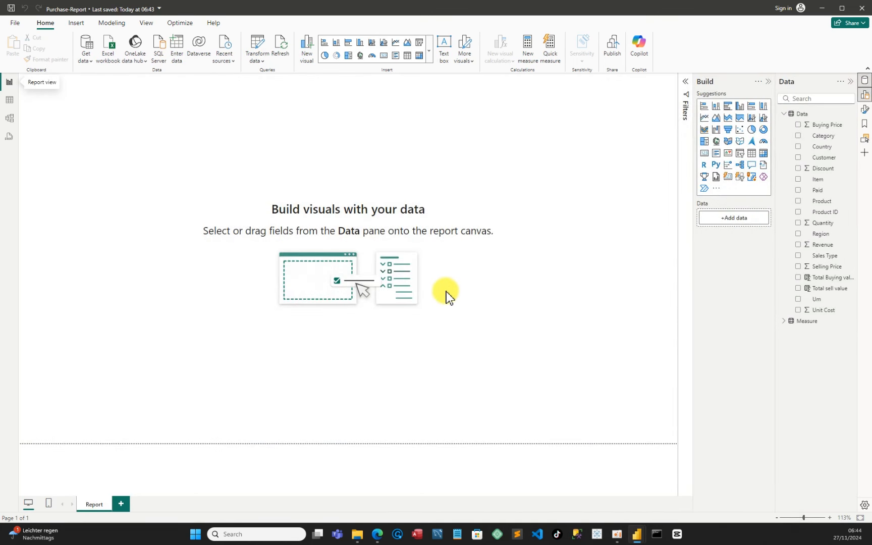
{"action": "left_click", "coordinate": [783, 322]}
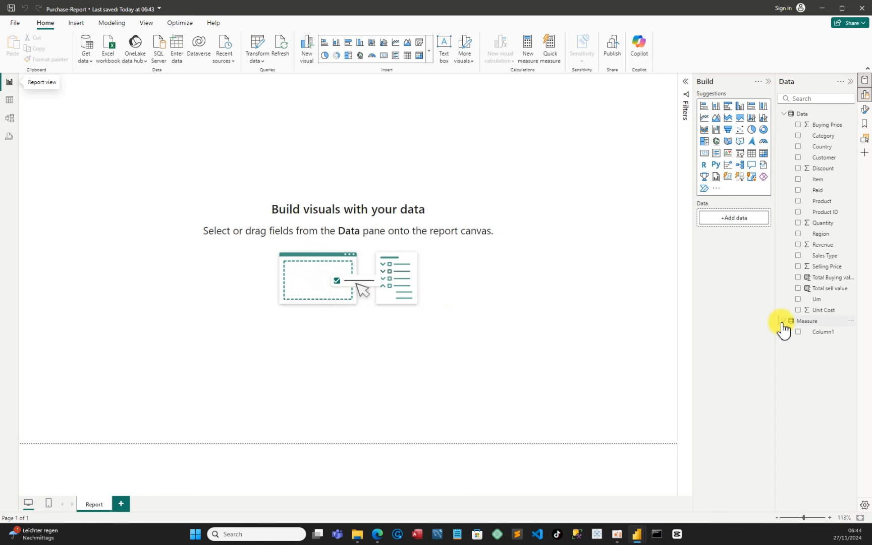
{"action": "left_click", "coordinate": [852, 323]}
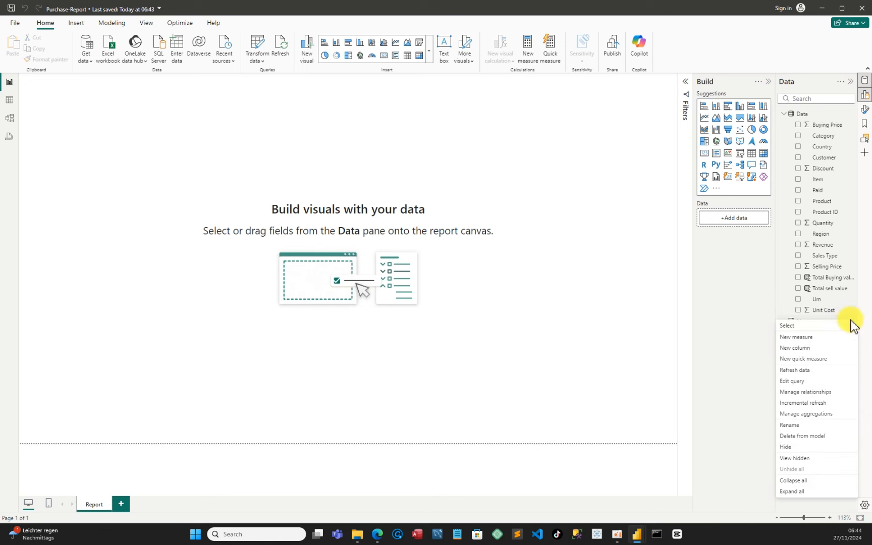
{"action": "left_click", "coordinate": [810, 337]}
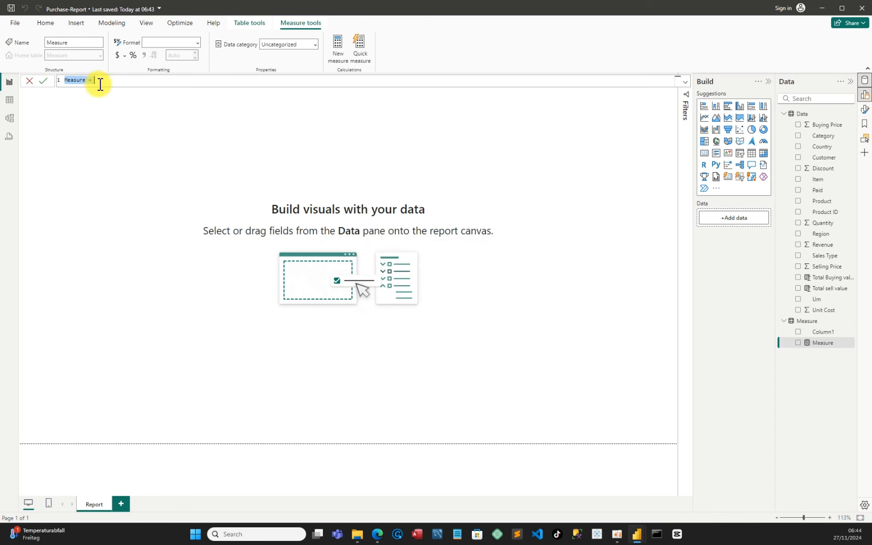
{"action": "scroll", "coordinate": [106, 83], "scroll_direction": "up", "scroll_amount": 5}
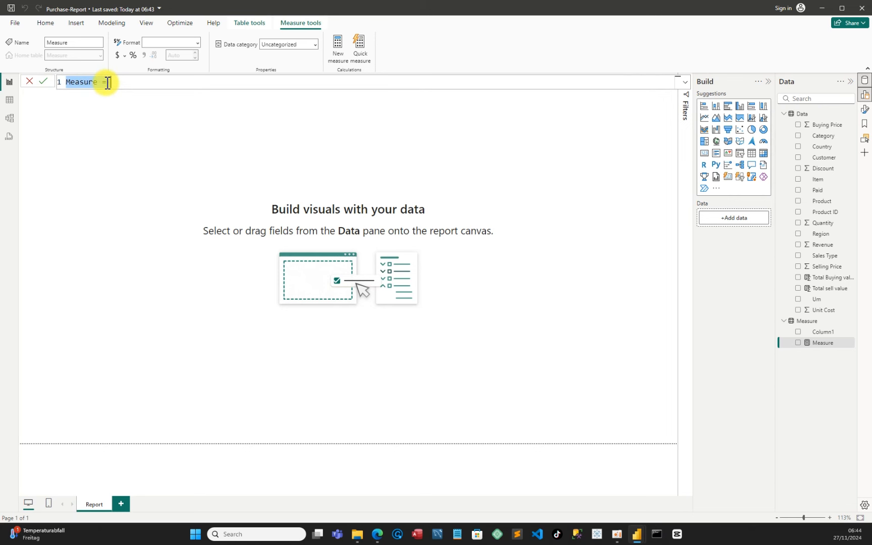
{"action": "left_click", "coordinate": [105, 85]}
{"action": "key", "text": "BackSpace"}
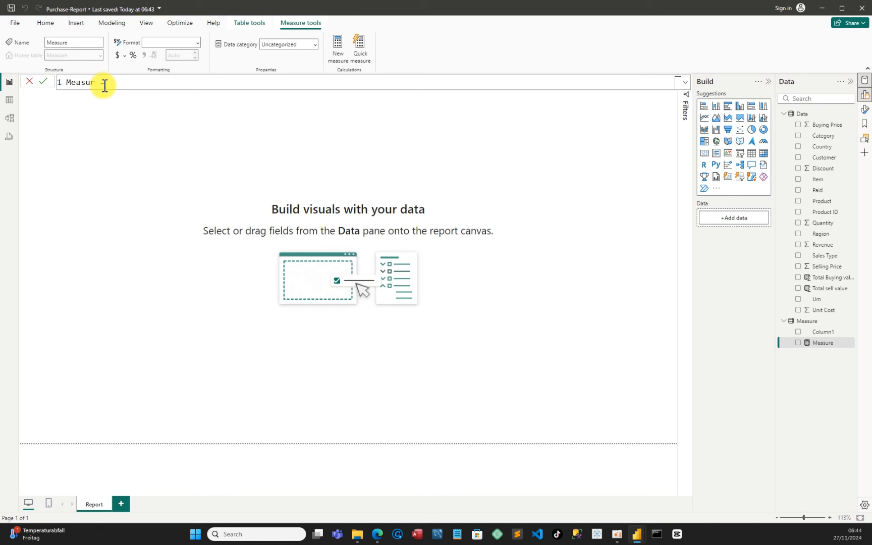
{"action": "key", "text": "BackSpace"}
{"action": "key", "text": "BackSpace"}
{"action": "key", "text": "BackSpace"}
{"action": "key", "text": "BackSpace"}
{"action": "key", "text": "BackSpace"}
{"action": "key", "text": "BackSpace"}
{"action": "type", "text": "prof"}
{"action": "type", "text": "t"}
{"action": "key", "text": "BackSpace"}
{"action": "type", "text": "it"}
{"action": "double_click", "coordinate": [70, 82]}
{"action": "left_click", "coordinate": [112, 80]}
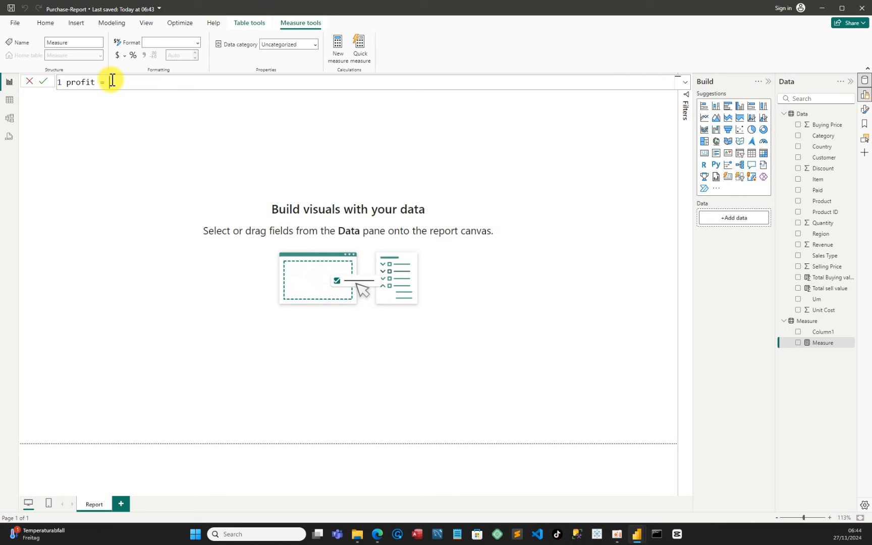
Define the profit measure as SUM(Data[Total sell value]) - SUM(Data[Total Buying values])
{"action": "key", "text": "BackSpace"}
{"action": "key", "text": "BackSpace"}
{"action": "key", "text": "BackSpace"}
{"action": "key", "text": "BackSpace"}
{"action": "key", "text": "BackSpace"}
{"action": "key", "text": "BackSpace"}
{"action": "key", "text": "BackSpace"}
{"action": "key", "text": "BackSpace"}
{"action": "type", "text": "pt"}
{"action": "key", "text": "BackSpace"}
{"action": "type", "text": "rofit = sum"}
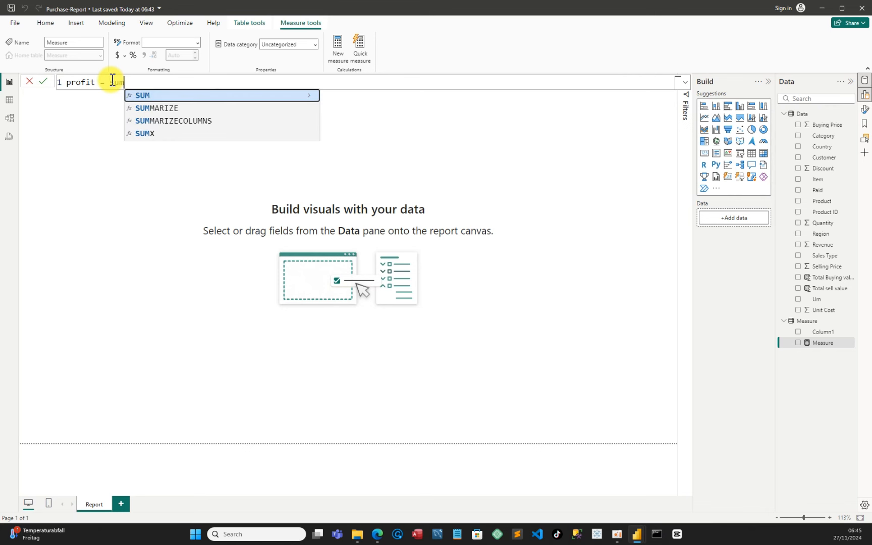
{"action": "key", "text": "Tab"}
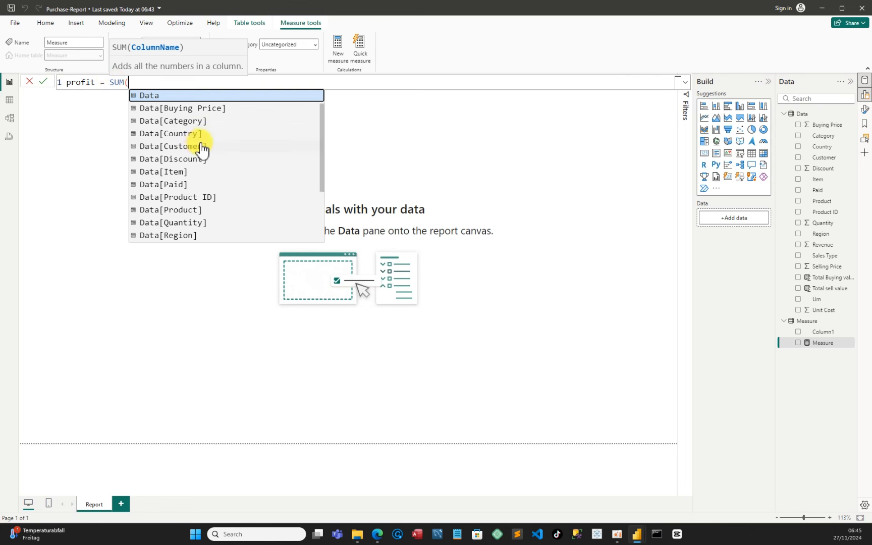
{"action": "scroll", "coordinate": [212, 147], "scroll_direction": "down", "scroll_amount": 3}
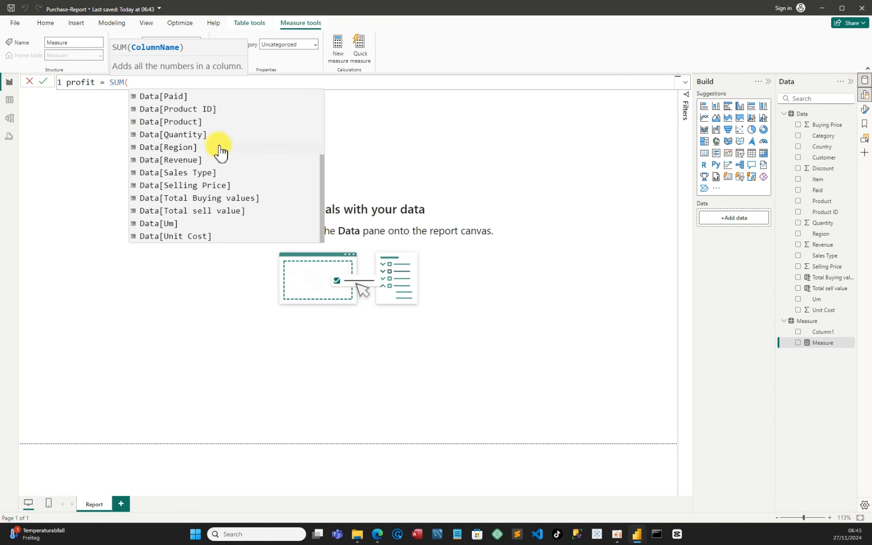
{"action": "left_click", "coordinate": [190, 211]}
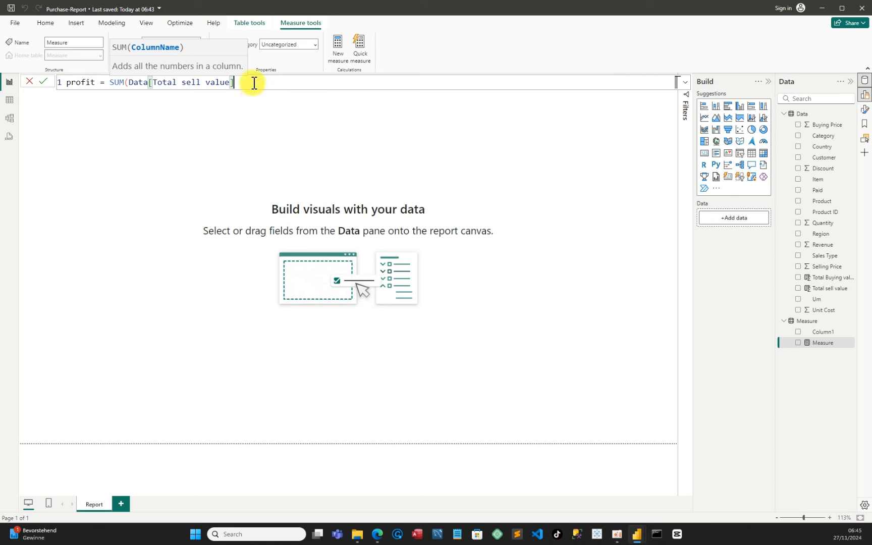
{"action": "type", "text": ") -"}
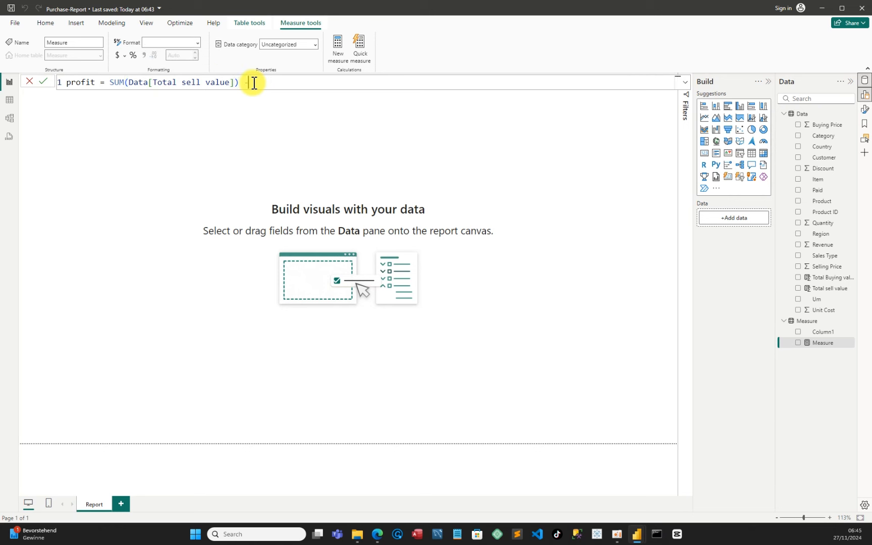
{"action": "type", "text": " sum"}
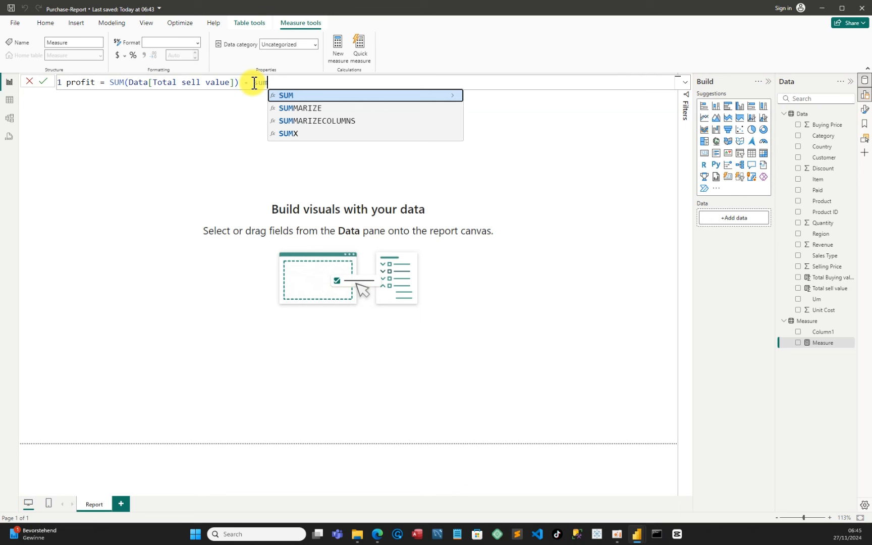
{"action": "key", "text": "Tab"}
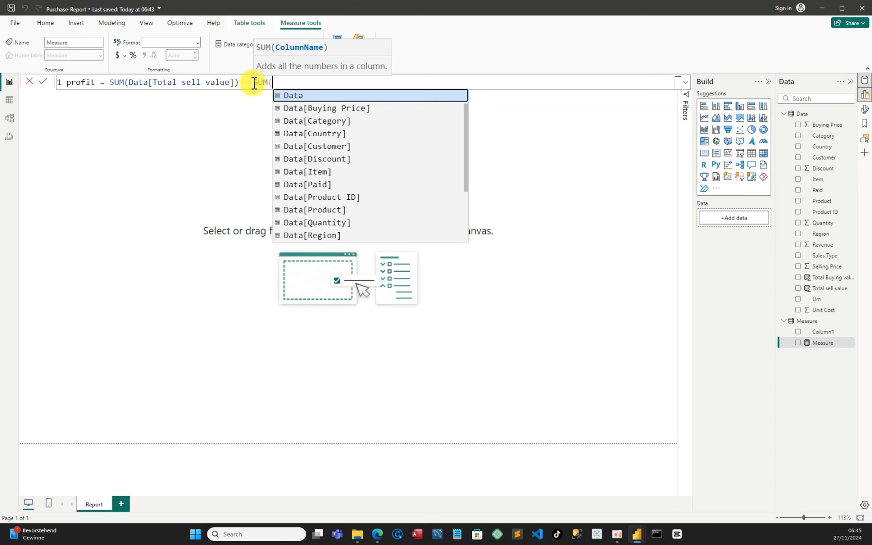
{"action": "scroll", "coordinate": [425, 227], "scroll_direction": "down", "scroll_amount": 3}
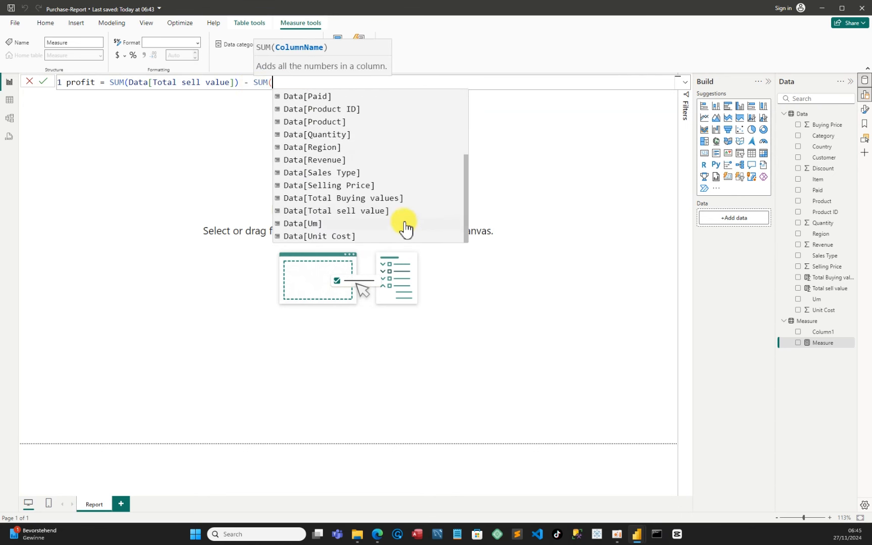
{"action": "left_click", "coordinate": [354, 200]}
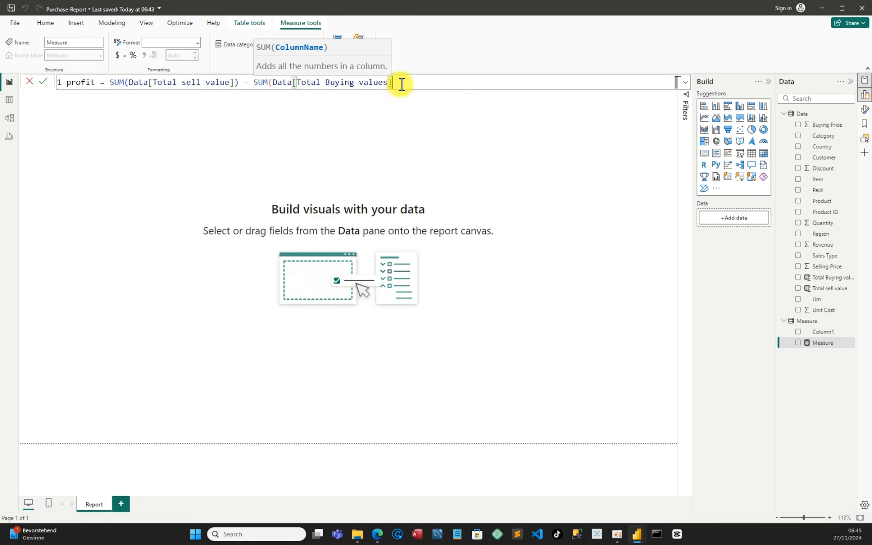
{"action": "type", "text": ")"}
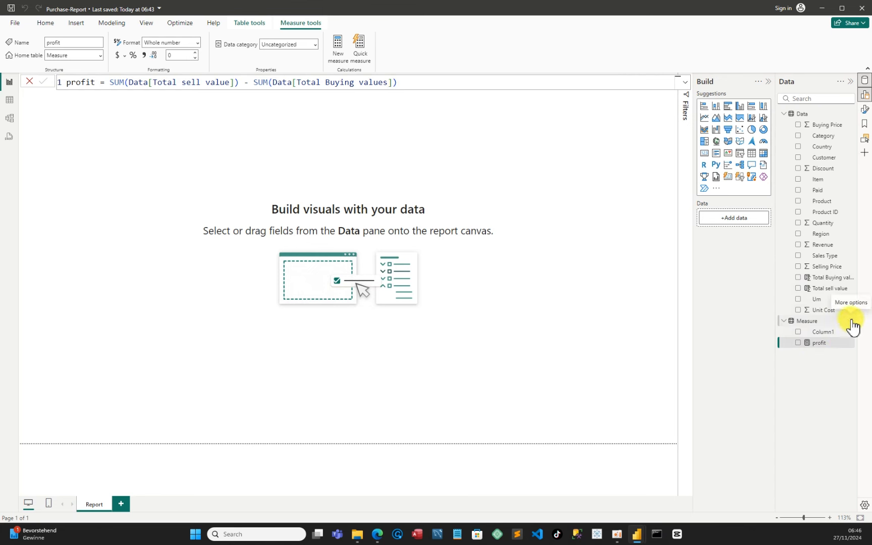
Add another new measure to the Measure table named % of profit
{"action": "left_click", "coordinate": [852, 323]}
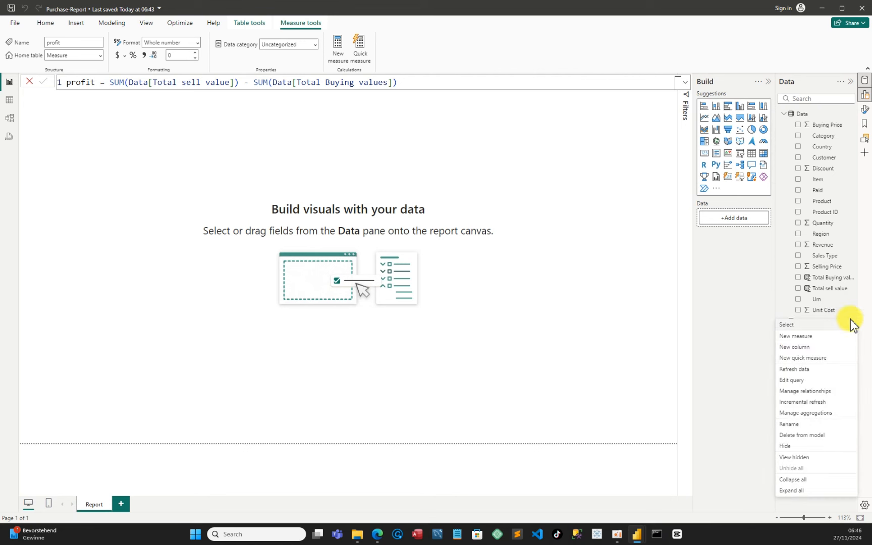
{"action": "left_click", "coordinate": [808, 338]}
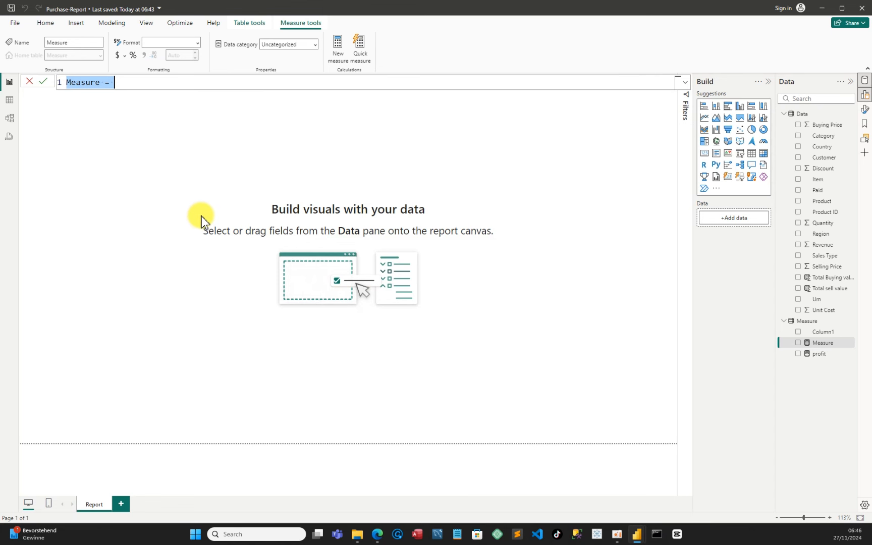
{"action": "left_click", "coordinate": [103, 83]}
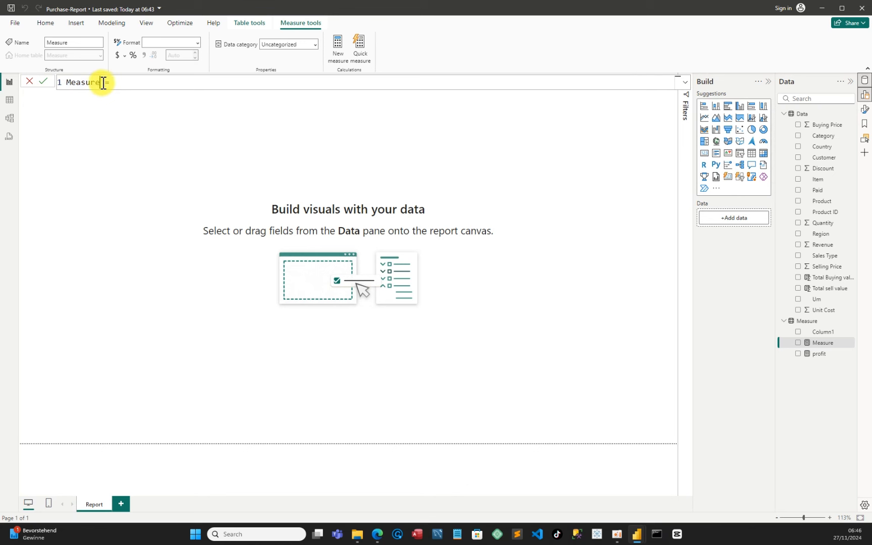
{"action": "key", "text": "BackSpace"}
{"action": "key", "text": "BackSpace"}
{"action": "key", "text": "BackSpace"}
{"action": "key", "text": "BackSpace"}
{"action": "key", "text": "BackSpace"}
{"action": "key", "text": "BackSpace"}
{"action": "key", "text": "BackSpace"}
{"action": "type", "text": "% of profit"}
{"action": "left_click", "coordinate": [143, 81]}
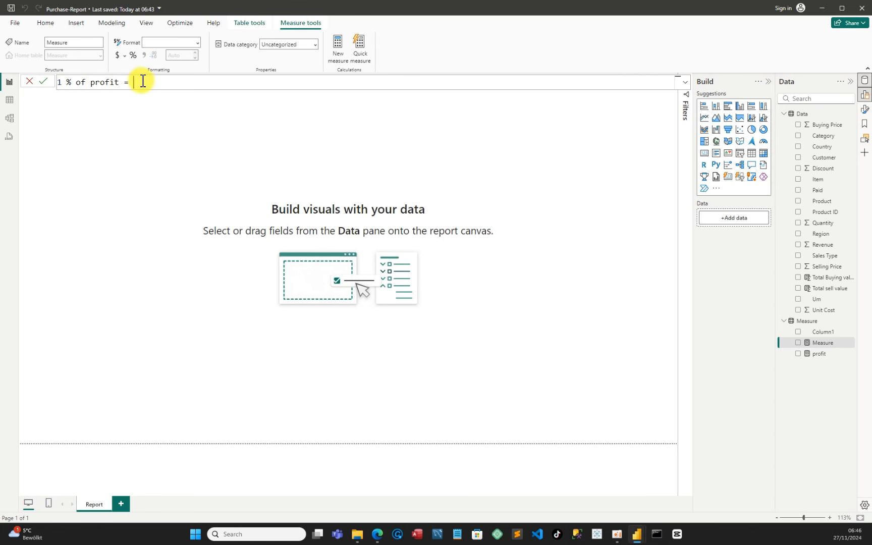
Define % of profit as [profit] / SUM(Data[Total Buying values]) and commit the measure
{"action": "type", "text": "prof"}
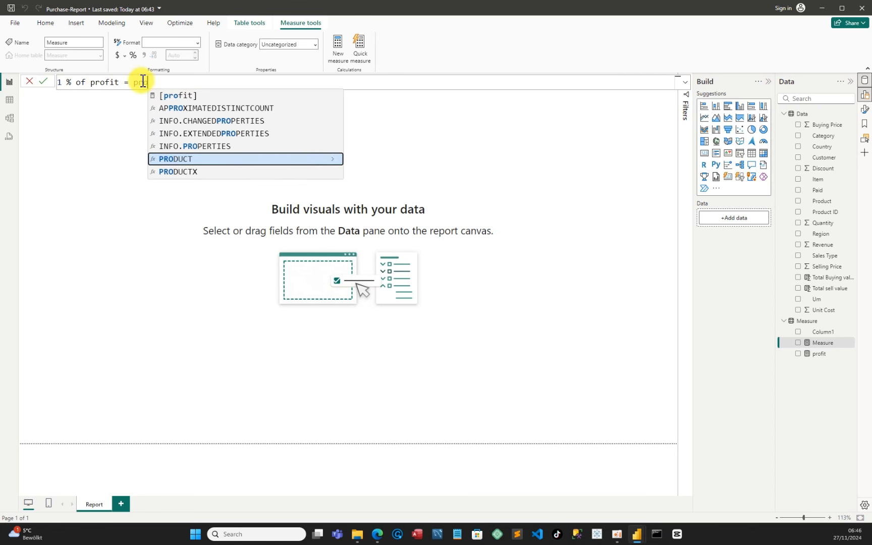
{"action": "key", "text": "Tab"}
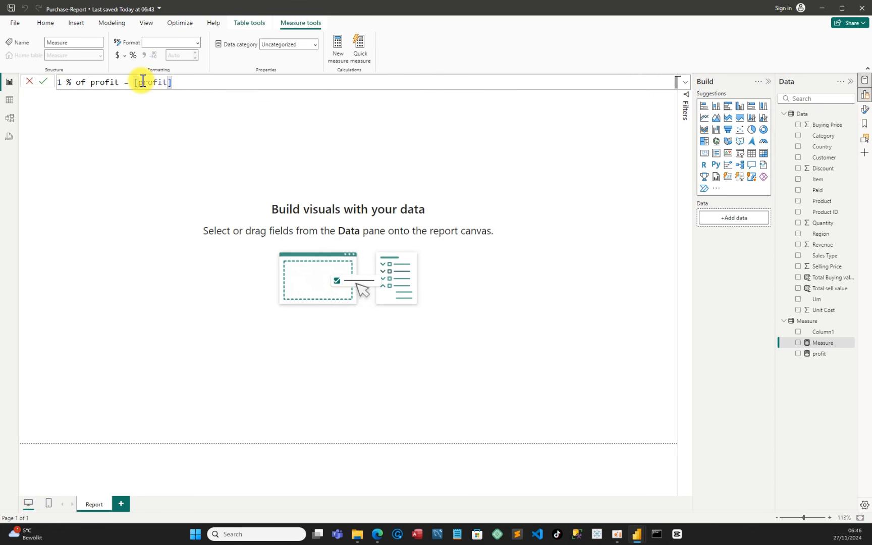
{"action": "type", "text": "/ sum"}
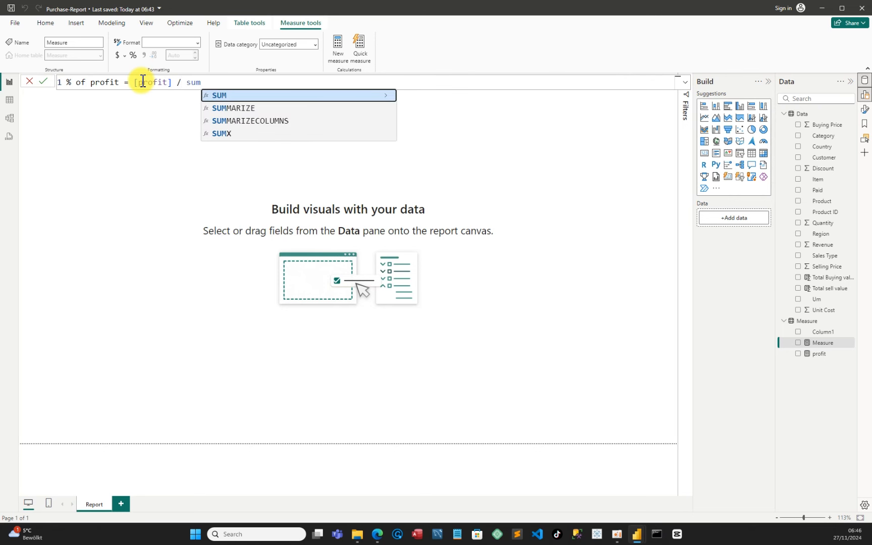
{"action": "type", "text": "("}
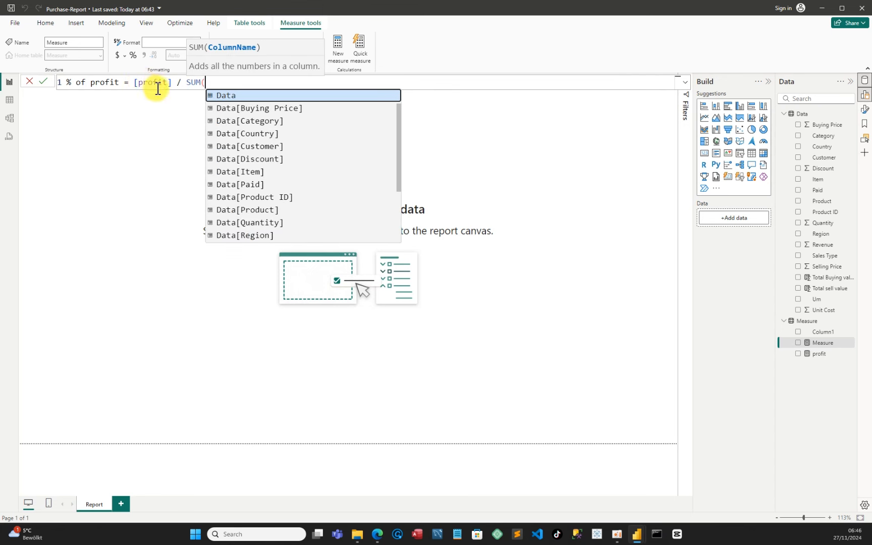
{"action": "scroll", "coordinate": [290, 212], "scroll_direction": "down", "scroll_amount": 2}
{"action": "scroll", "coordinate": [291, 212], "scroll_direction": "down", "scroll_amount": 2}
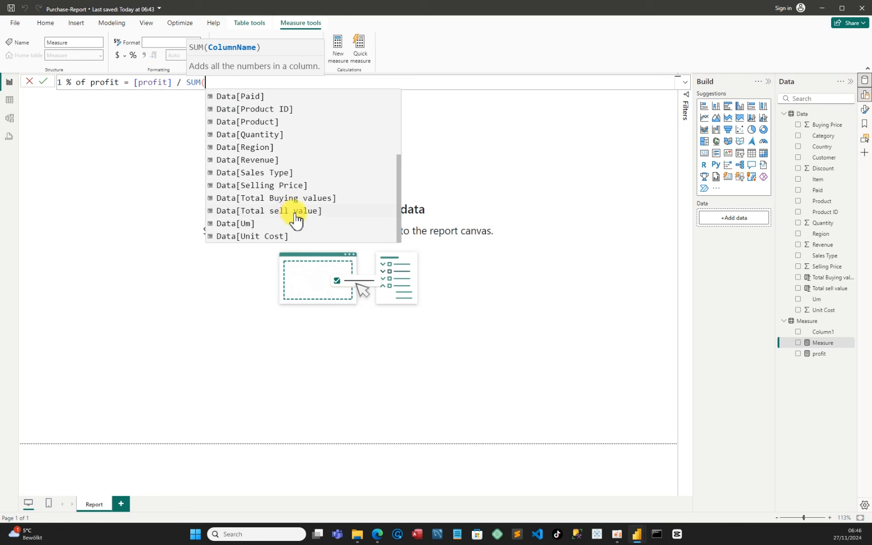
{"action": "left_click", "coordinate": [285, 198]}
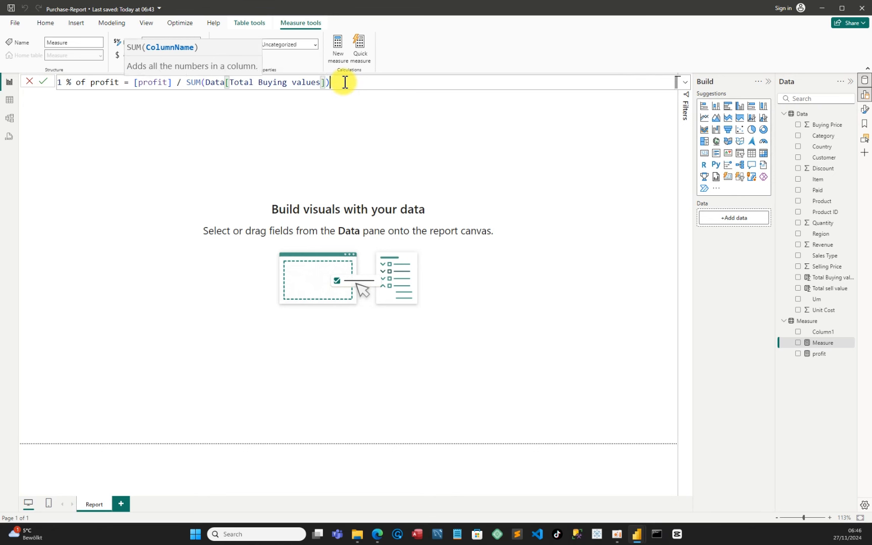
{"action": "type", "text": ")"}
{"action": "key", "text": "Return"}
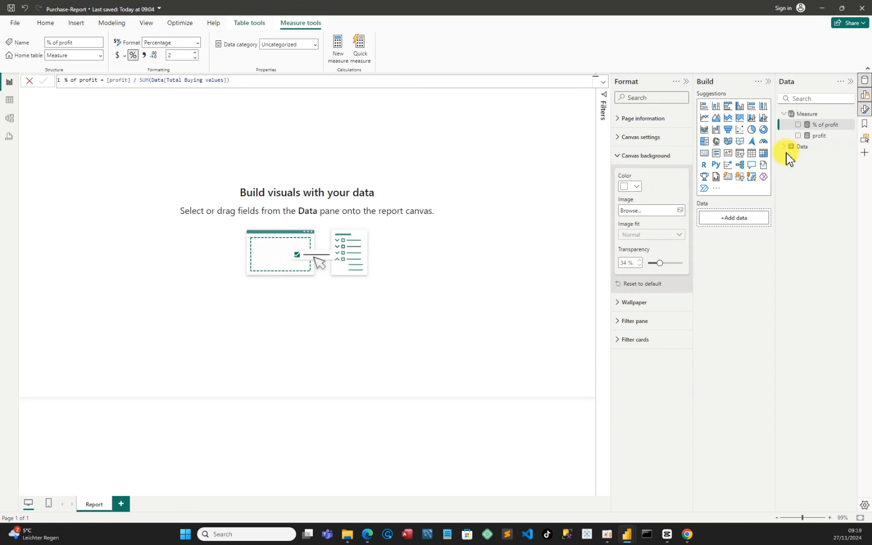
{"action": "left_click", "coordinate": [783, 153]}
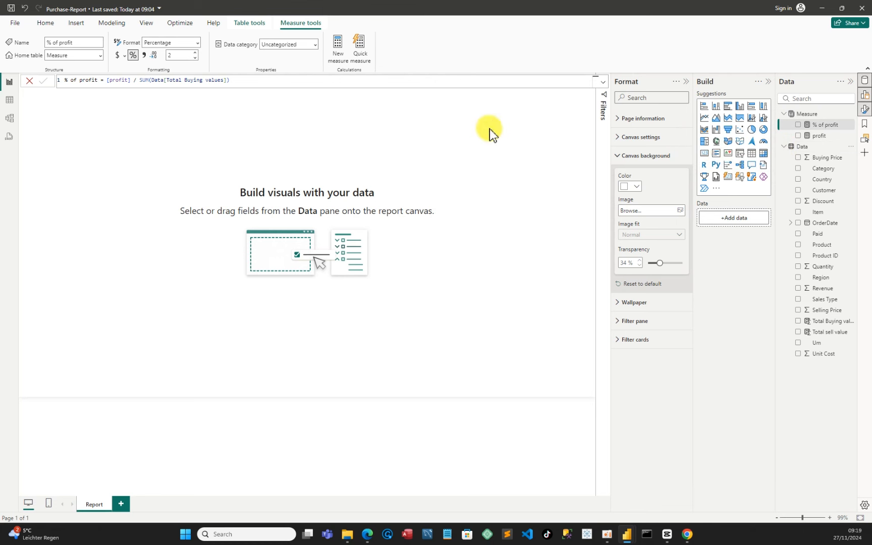
{"action": "left_click", "coordinate": [471, 131]}
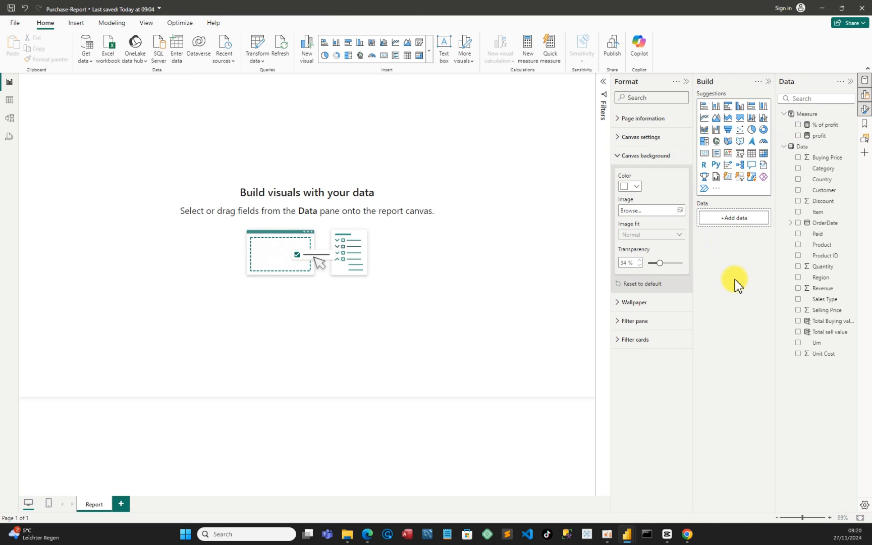
Add a slicer visual to the report canvas and filter it by the Year level of the OrderDate date hierarchy
{"action": "left_click", "coordinate": [740, 154]}
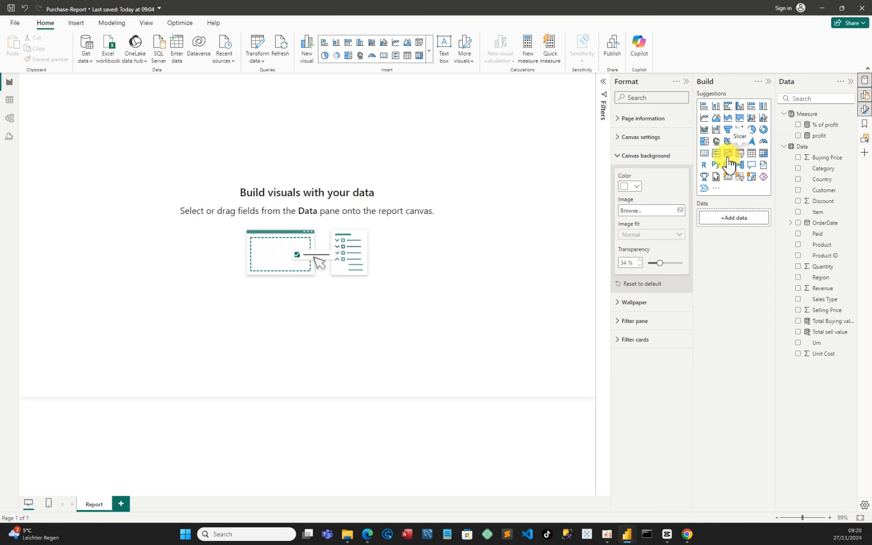
{"action": "mouse_move", "coordinate": [105, 123]}
{"action": "left_mouse_down"}
{"action": "mouse_move", "coordinate": [117, 147]}
{"action": "mouse_move", "coordinate": [108, 137]}
{"action": "left_mouse_up"}
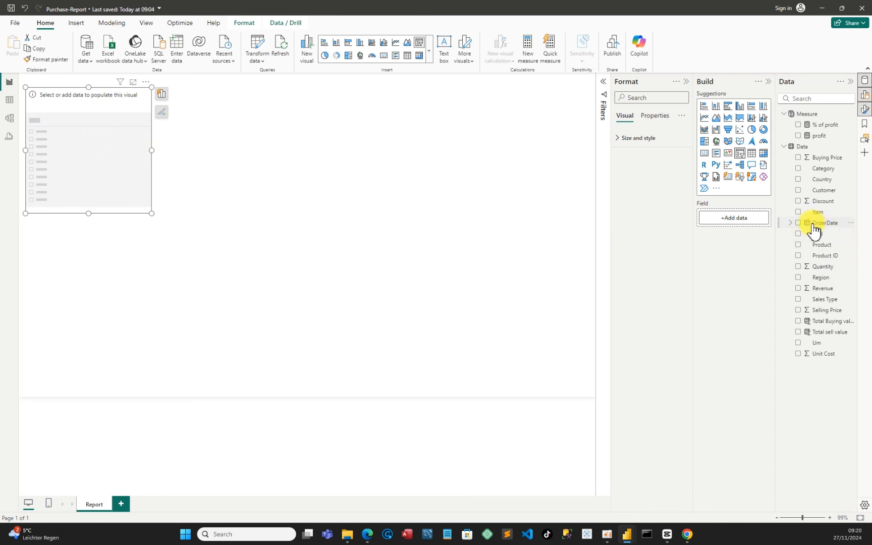
{"action": "left_click", "coordinate": [791, 223]}
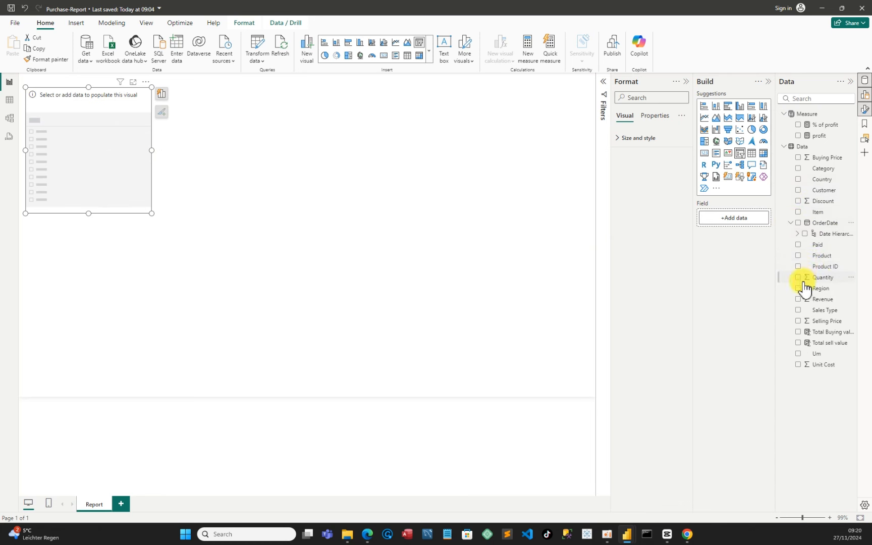
{"action": "left_click", "coordinate": [797, 233]}
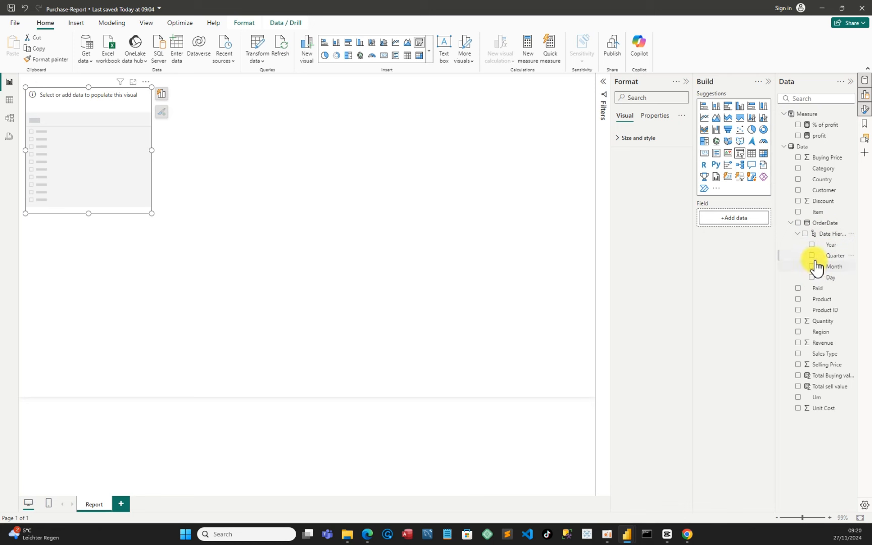
{"action": "left_click", "coordinate": [812, 245]}
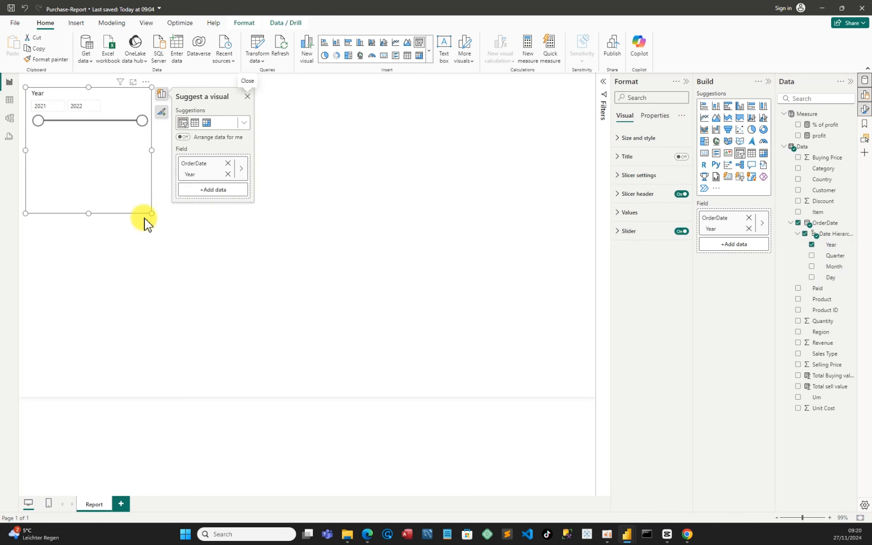
Shrink the year slicer and set its slicer style to Vertical list
{"action": "left_click_drag", "start_coordinate": [151, 214], "coordinate": [76, 145]}
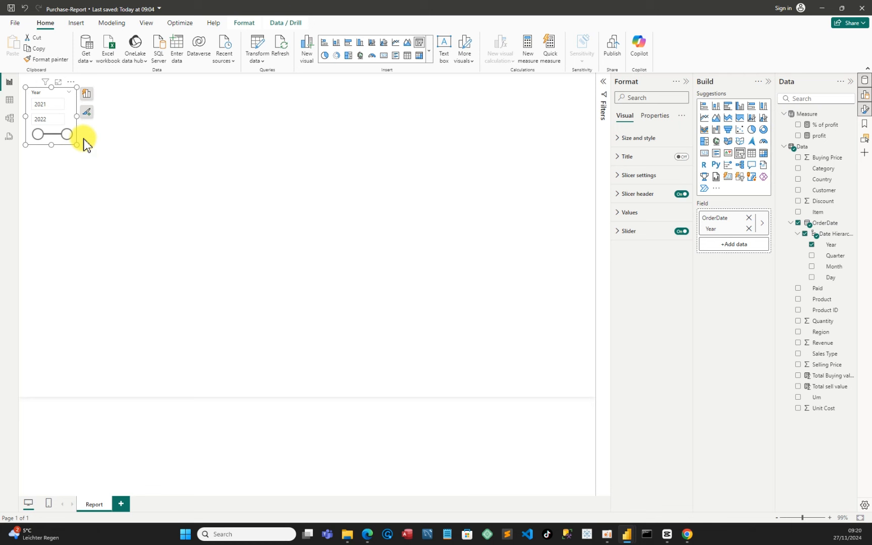
{"action": "left_click", "coordinate": [70, 81]}
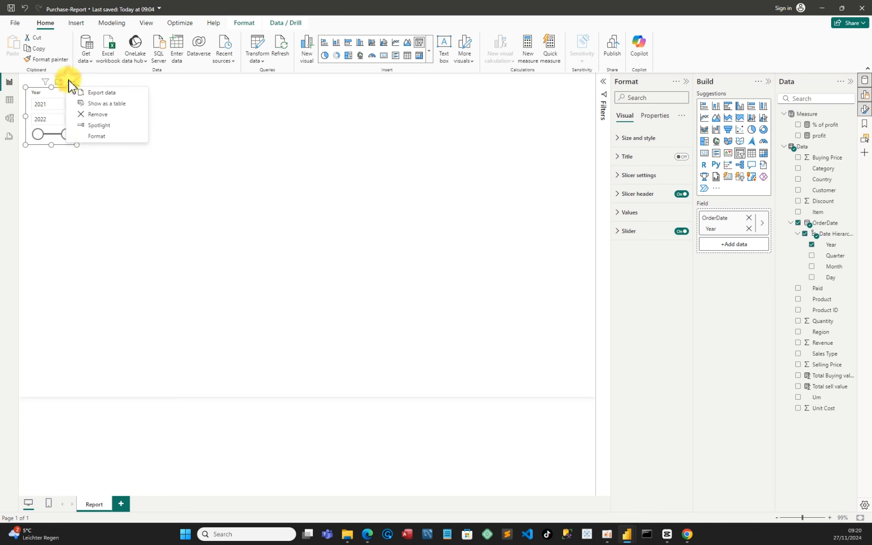
{"action": "left_click", "coordinate": [96, 135]}
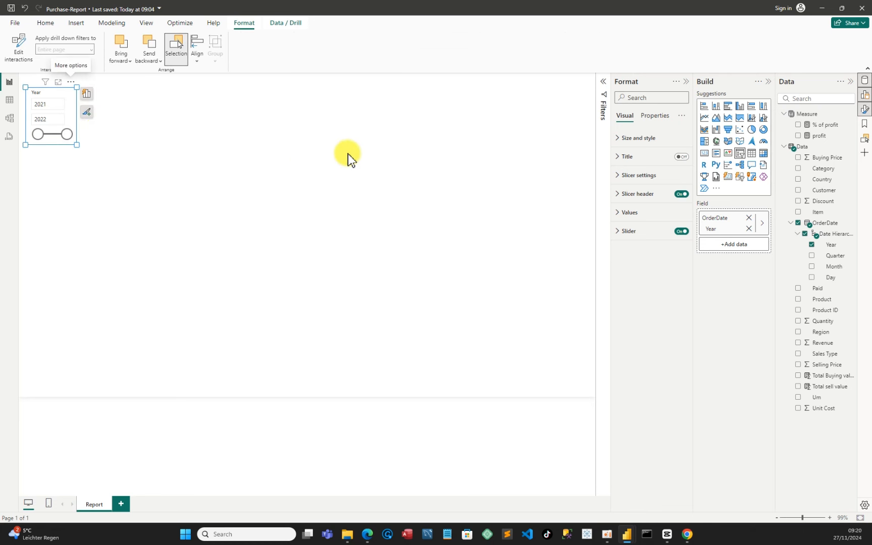
{"action": "left_click", "coordinate": [623, 175]}
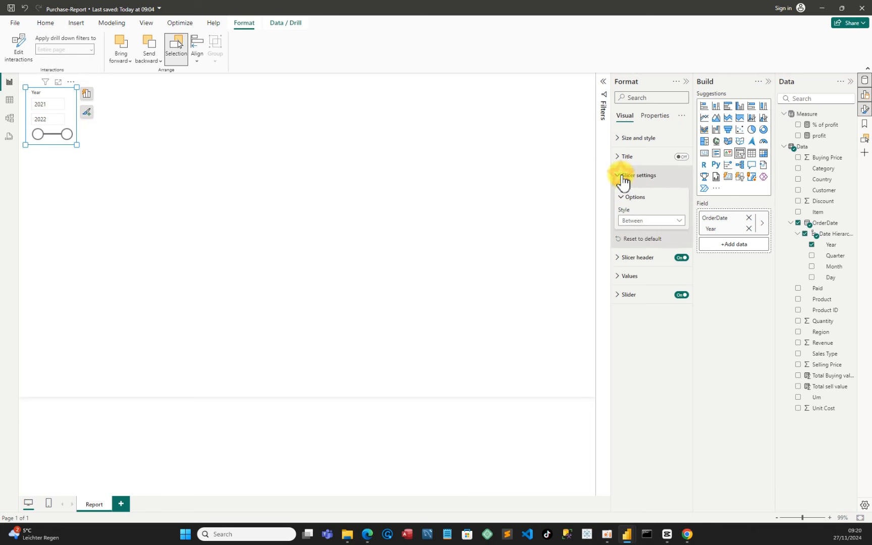
{"action": "left_click", "coordinate": [681, 220]}
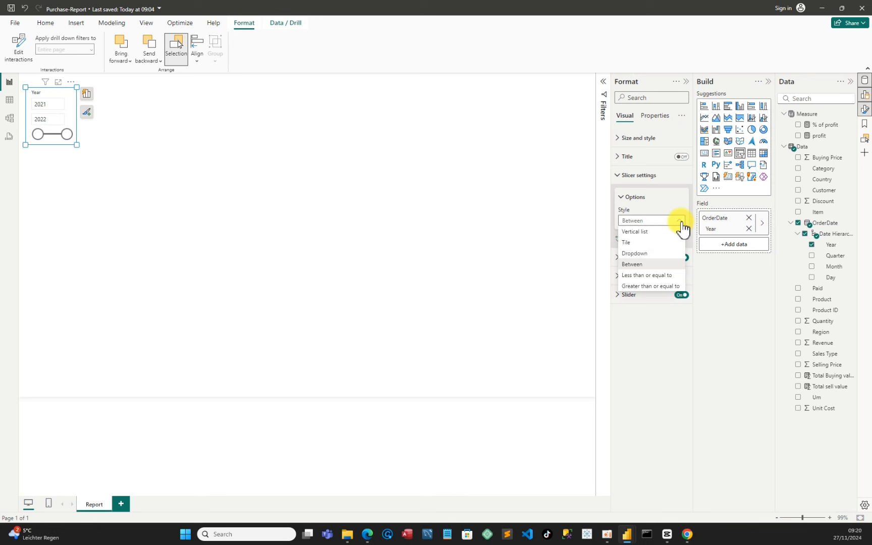
{"action": "left_click", "coordinate": [650, 232]}
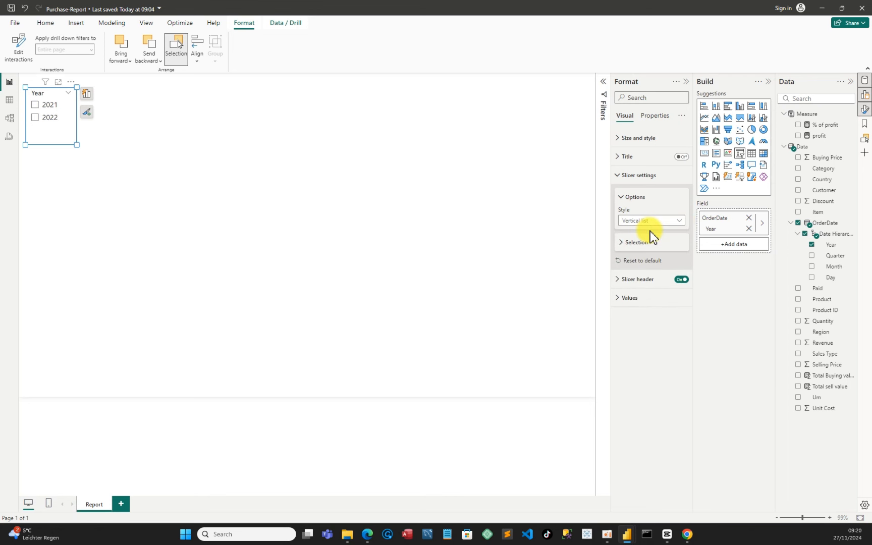
{"action": "left_click_drag", "start_coordinate": [73, 143], "coordinate": [67, 132]}
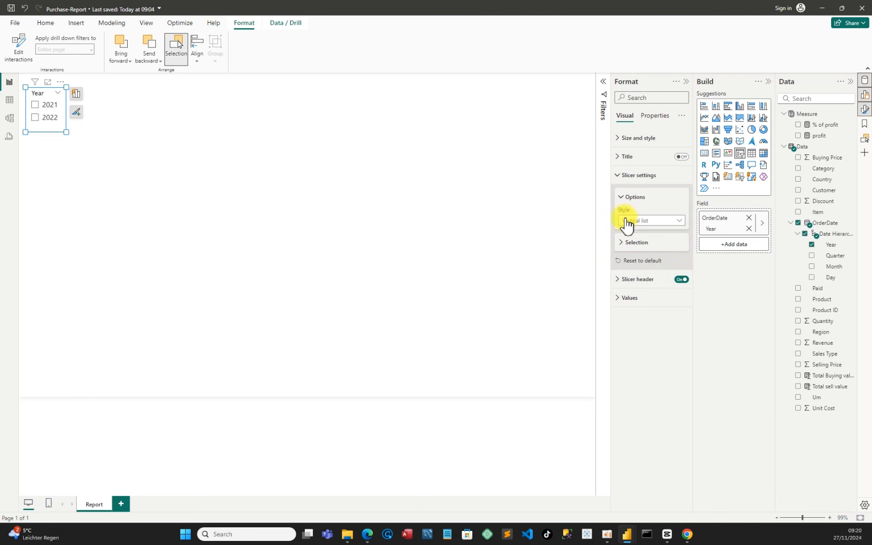
Turn off the slicer's background and turn on its shadow with the position set to Custom
{"action": "left_click", "coordinate": [618, 142]}
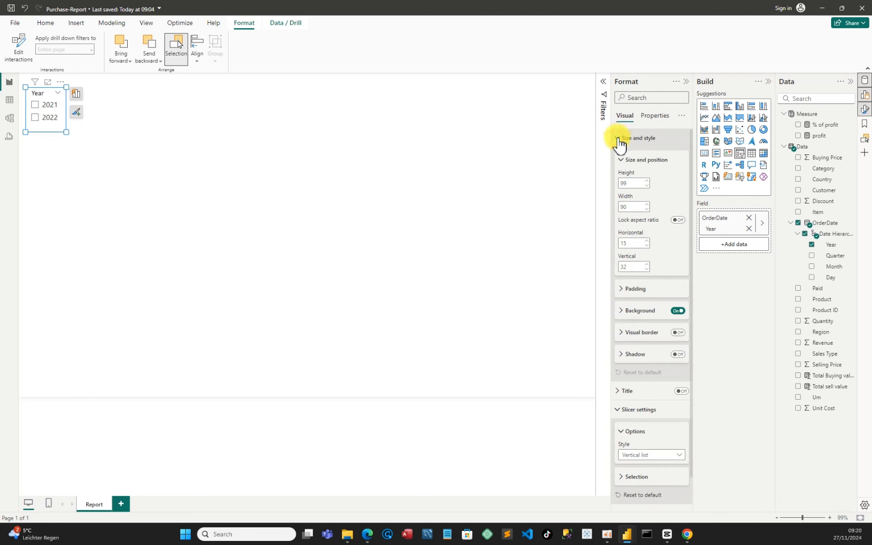
{"action": "left_click", "coordinate": [679, 311]}
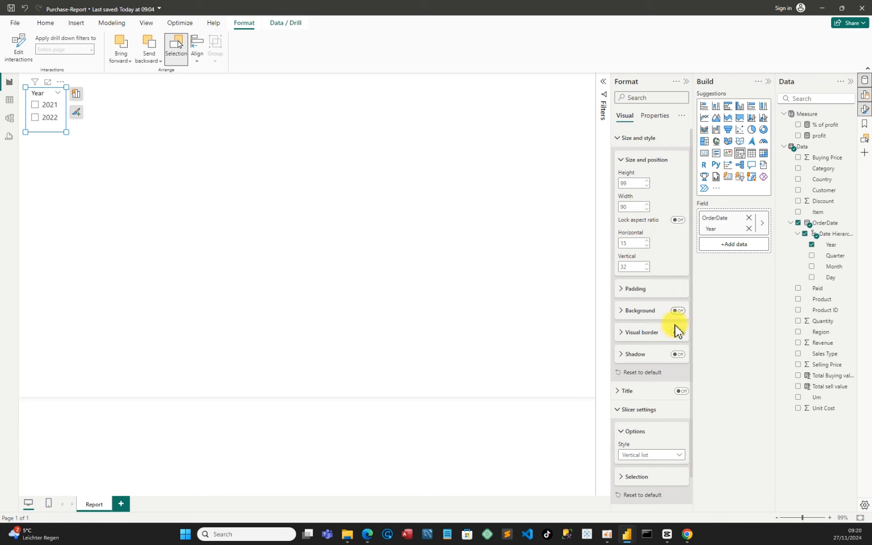
{"action": "left_click", "coordinate": [677, 355]}
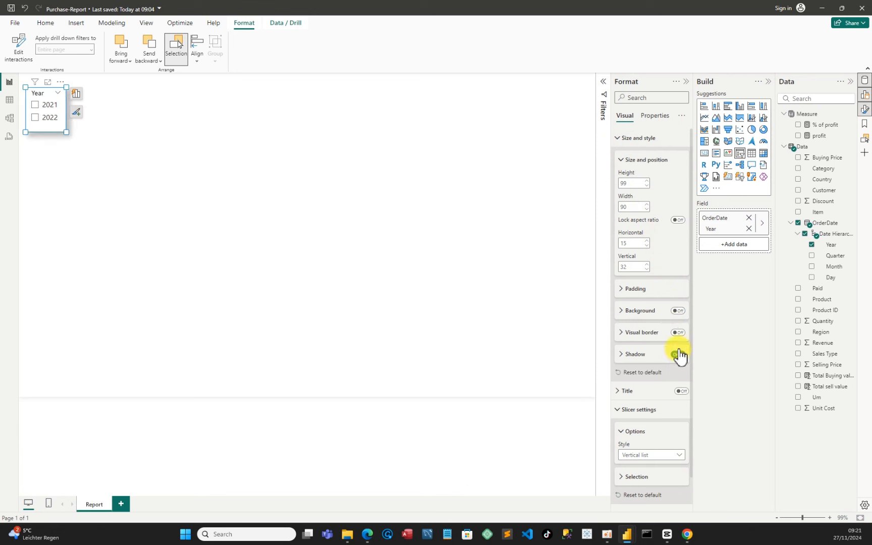
{"action": "left_click", "coordinate": [623, 355]}
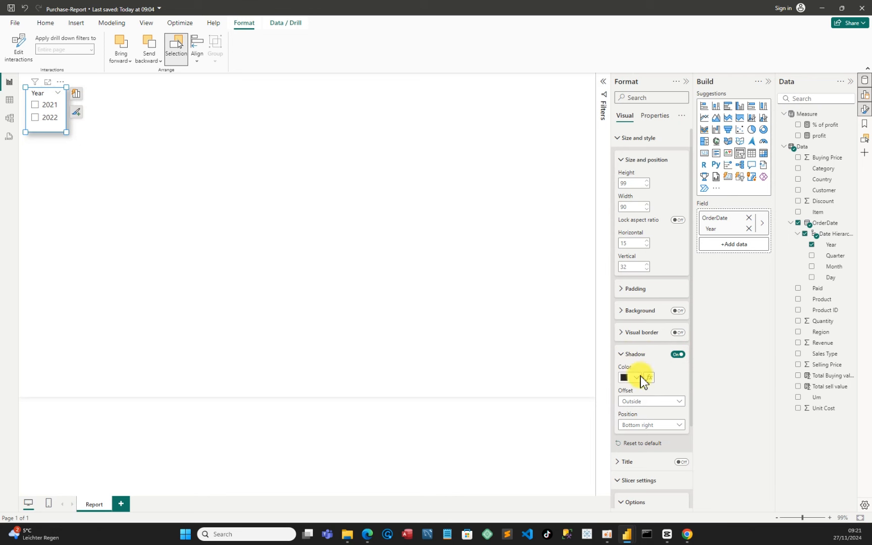
{"action": "left_click", "coordinate": [666, 426]}
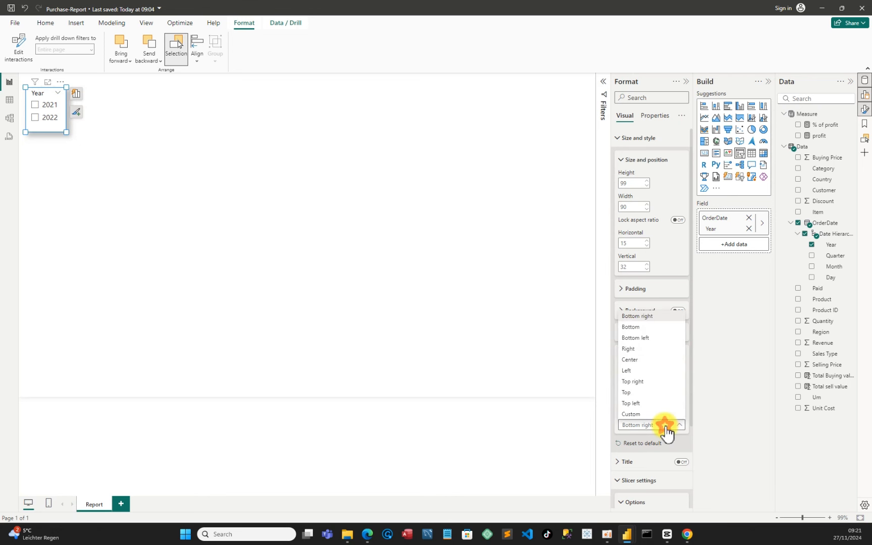
{"action": "left_click", "coordinate": [631, 414]}
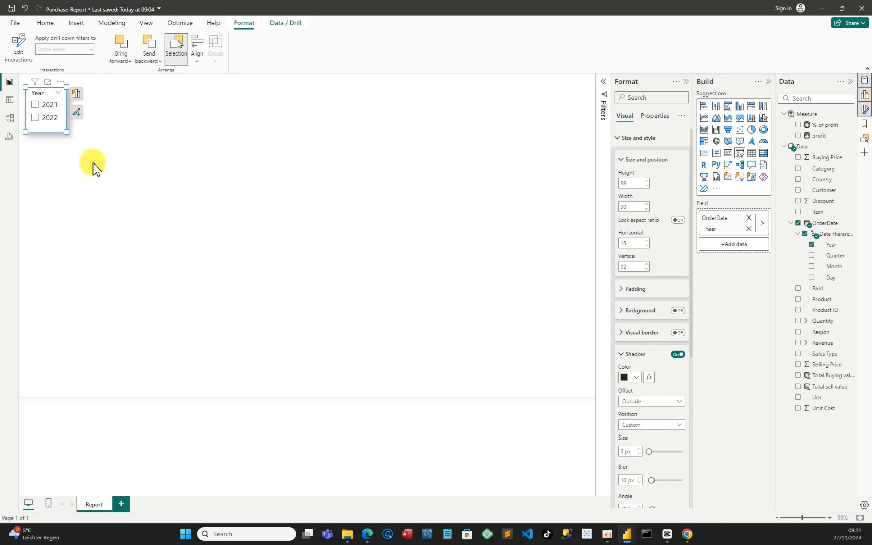
{"action": "left_click", "coordinate": [112, 134]}
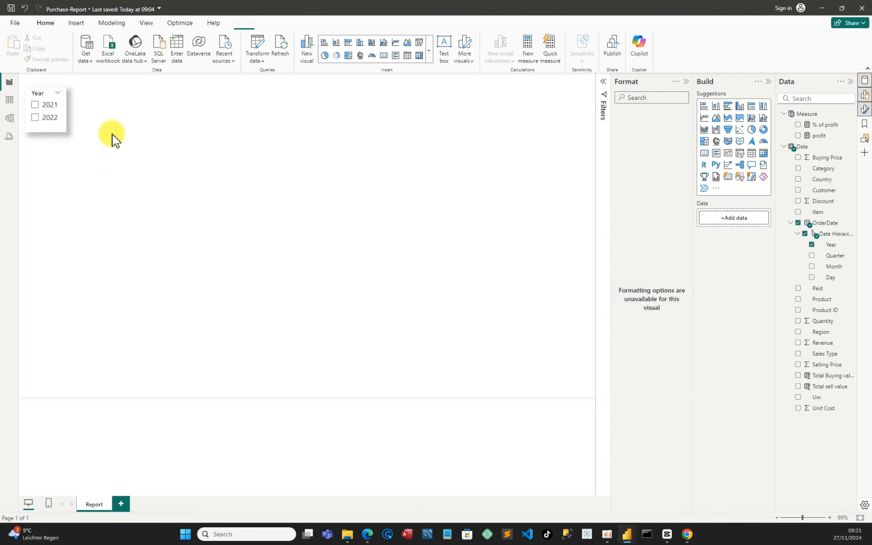
Copy the year slicer, paste three copies, and arrange them across the top and lower left of the canvas
{"action": "left_click", "coordinate": [61, 124]}
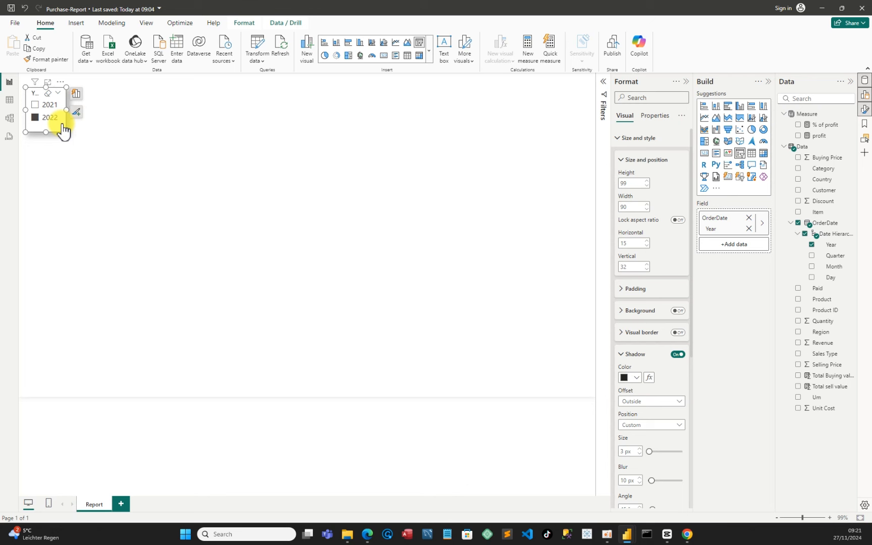
{"action": "key", "text": "ctrl+c"}
{"action": "key", "text": "ctrl+v"}
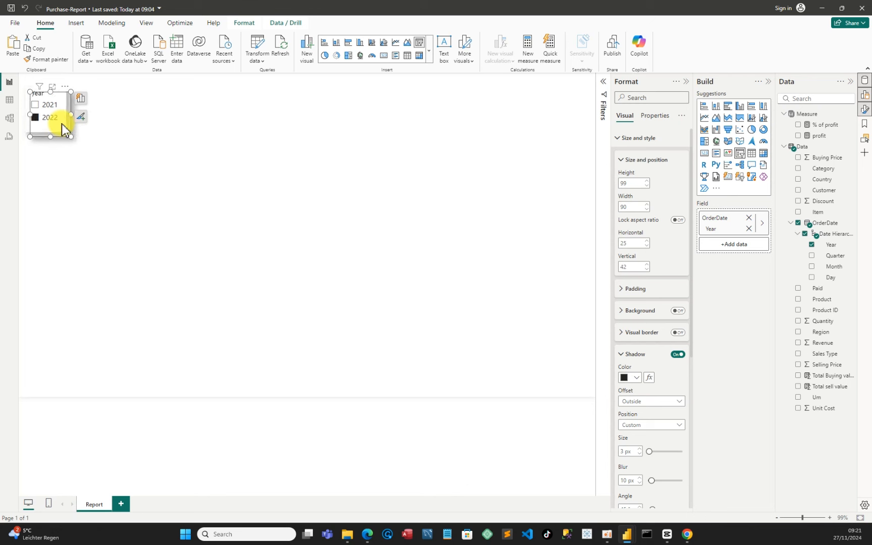
{"action": "key", "text": "ctrl+v"}
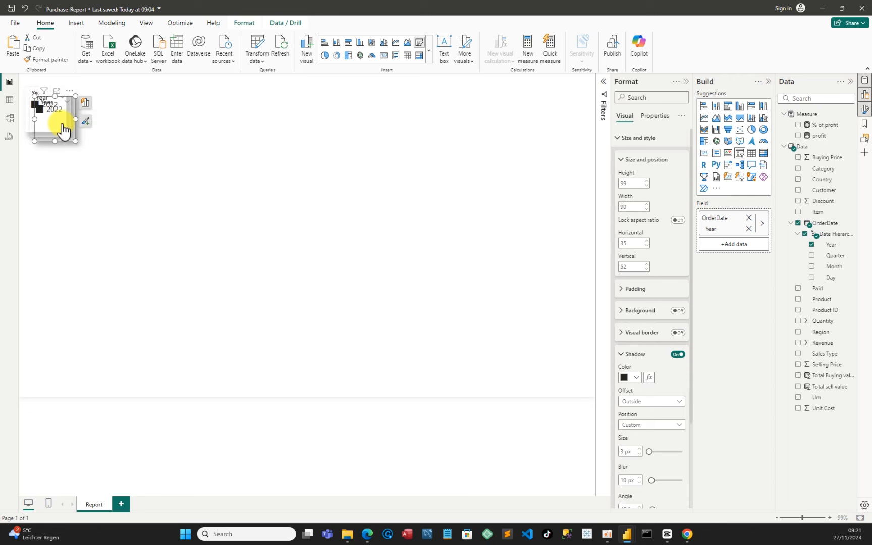
{"action": "key", "text": "ctrl+v"}
{"action": "left_click_drag", "start_coordinate": [70, 129], "coordinate": [50, 261]}
{"action": "left_click_drag", "start_coordinate": [60, 116], "coordinate": [455, 117]}
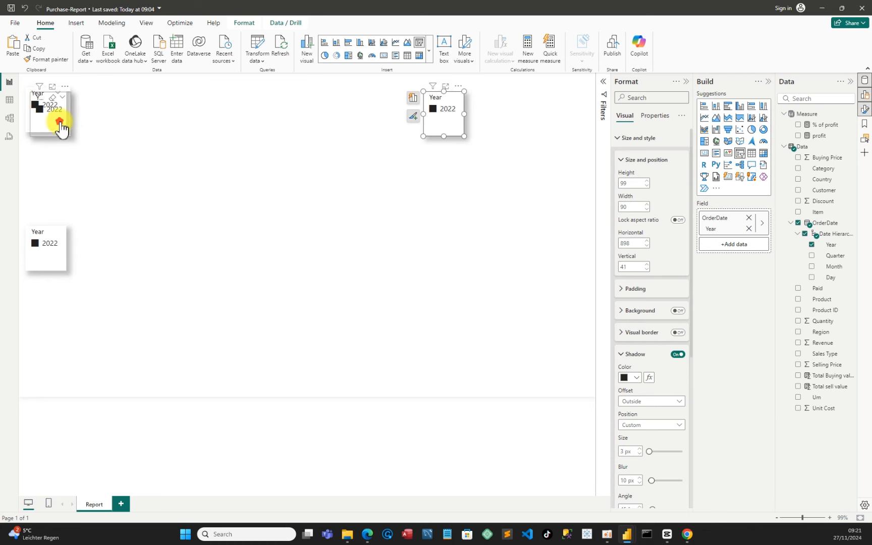
{"action": "left_click_drag", "start_coordinate": [58, 121], "coordinate": [315, 124]}
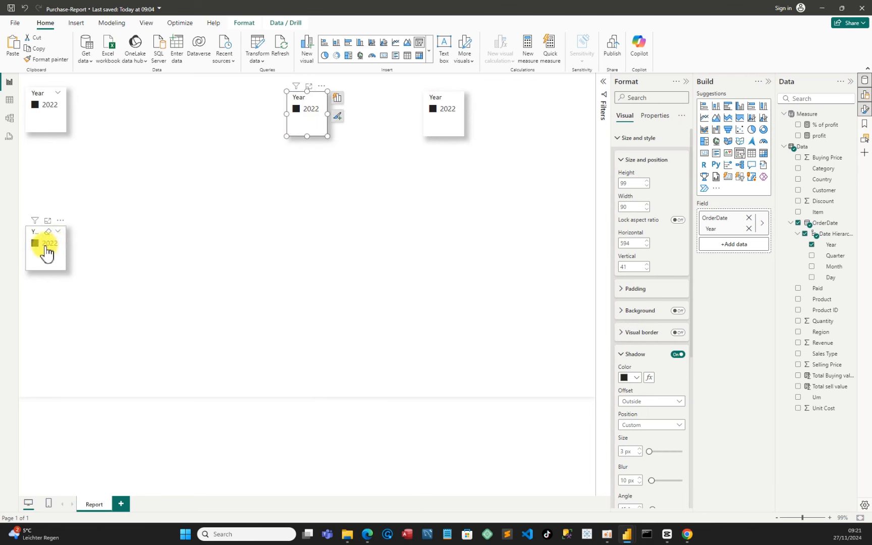
Clear the selected year values in all four slicers so none is checked
{"action": "left_click", "coordinate": [50, 105]}
{"action": "left_click", "coordinate": [37, 107]}
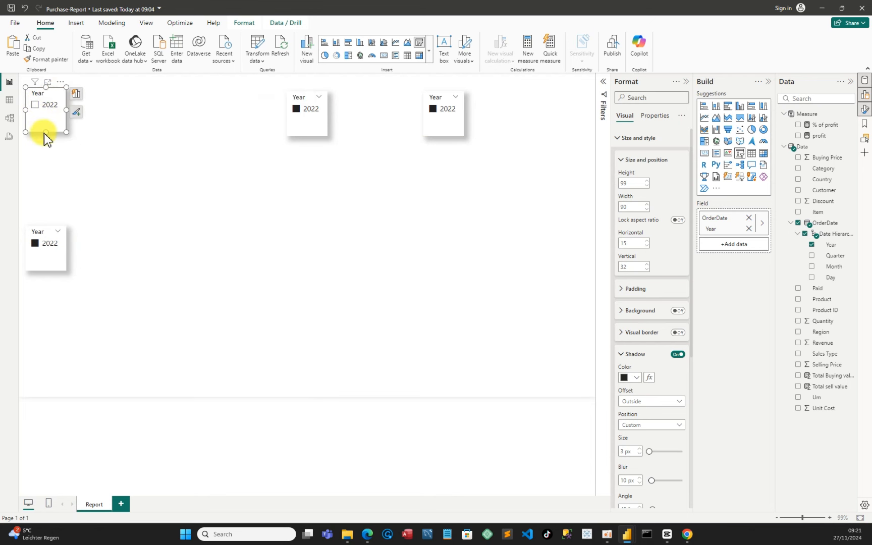
{"action": "mouse_move", "coordinate": [43, 133]}
{"action": "left_mouse_down"}
{"action": "mouse_move", "coordinate": [41, 146]}
{"action": "mouse_move", "coordinate": [42, 133]}
{"action": "left_mouse_up"}
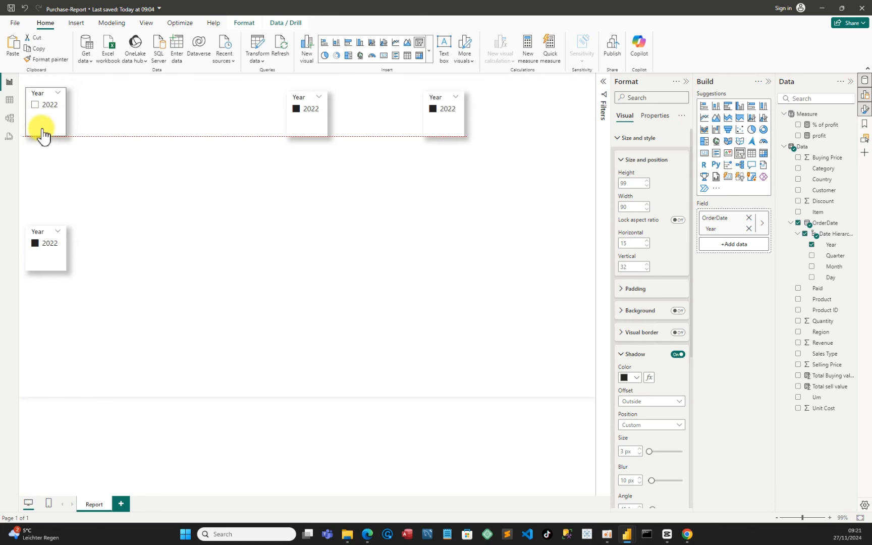
{"action": "left_click", "coordinate": [58, 95]}
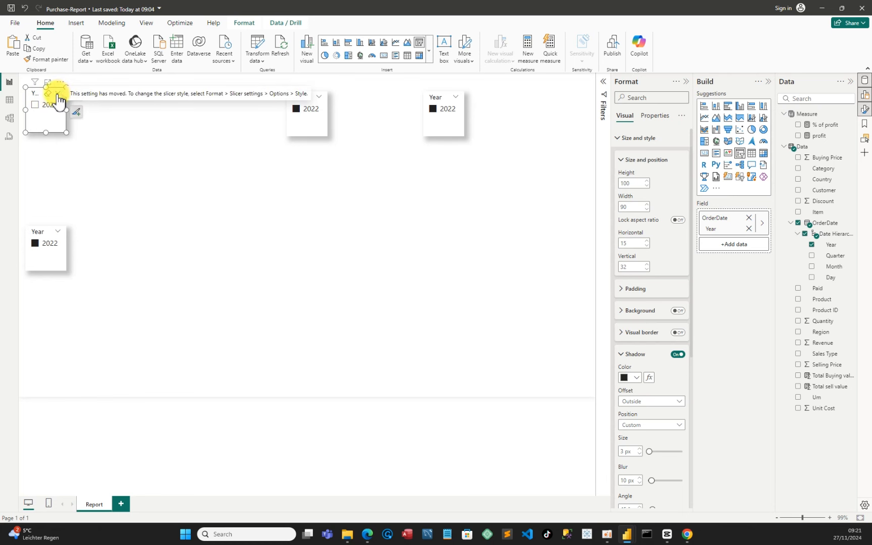
{"action": "left_click", "coordinate": [58, 237]}
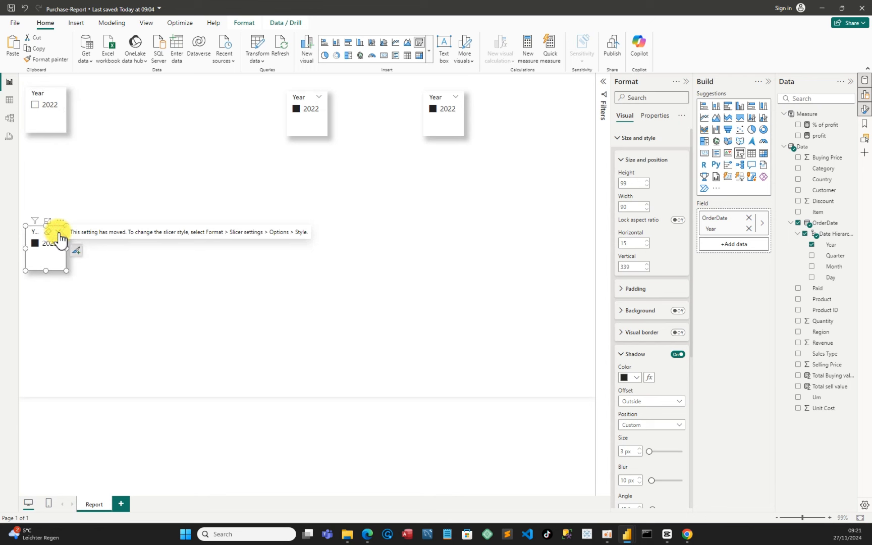
{"action": "left_click", "coordinate": [294, 112]}
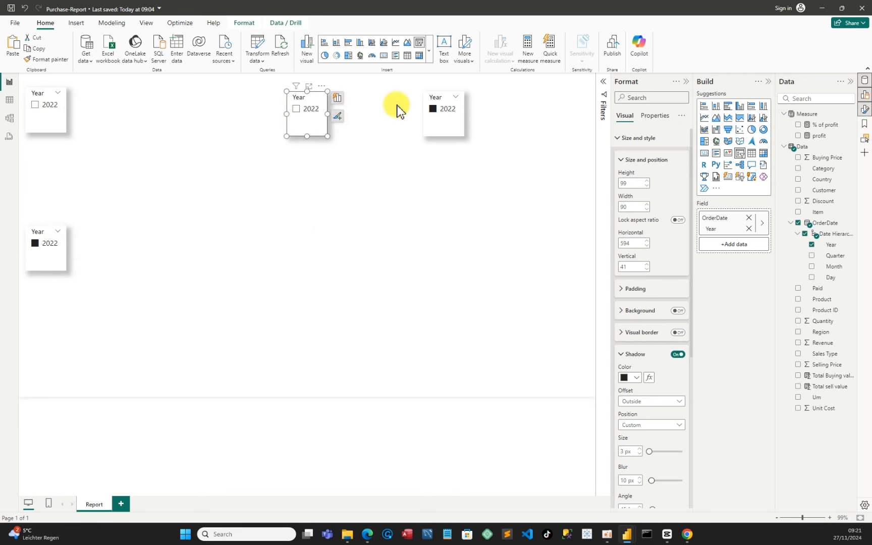
{"action": "left_click", "coordinate": [431, 111]}
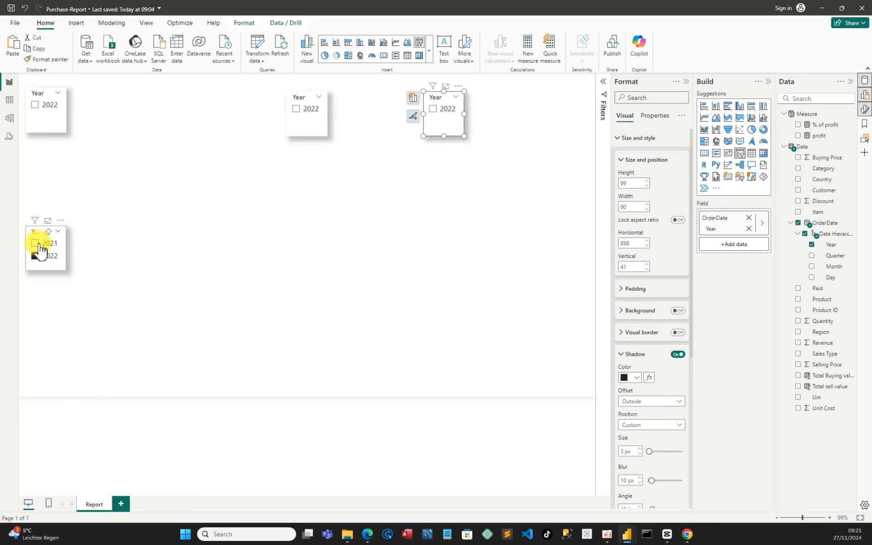
{"action": "left_click", "coordinate": [35, 245]}
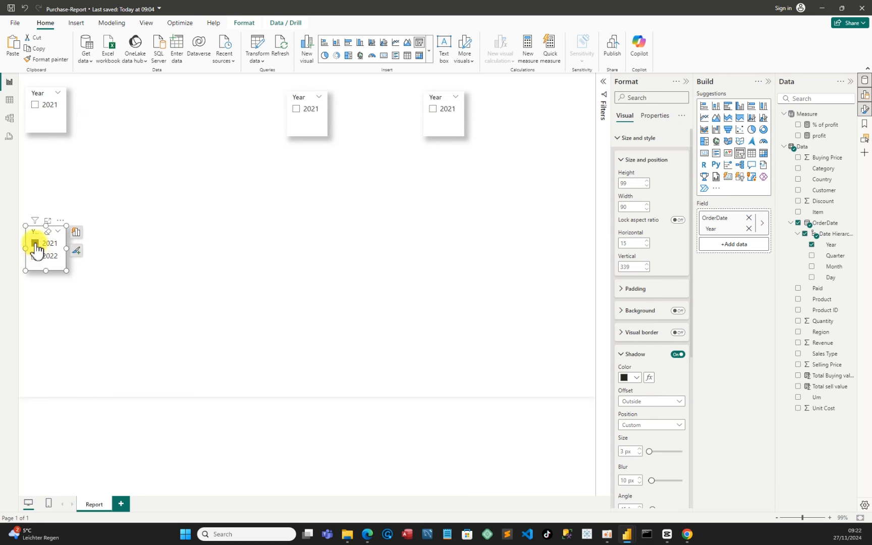
{"action": "left_click", "coordinate": [36, 244]}
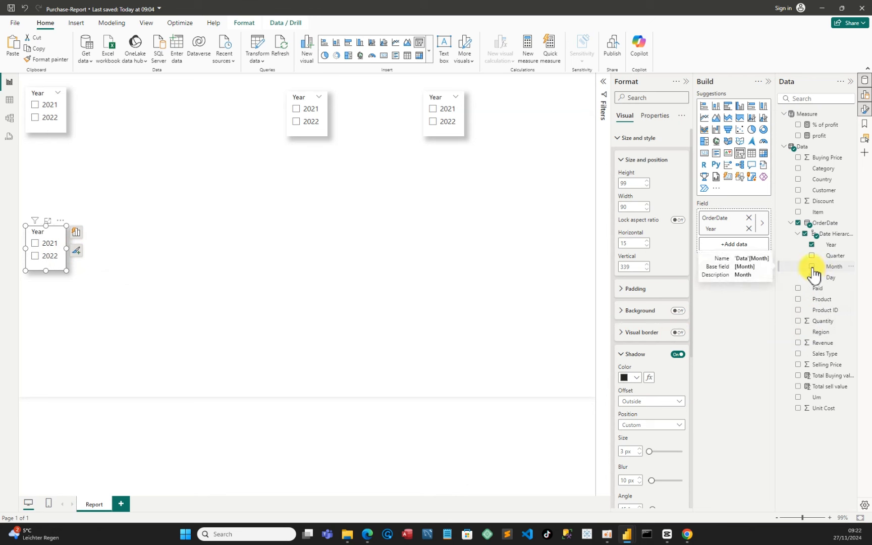
Switch the lower-left slicer's field from Year to Month, enlarge it, and move it below the first year slicer
{"action": "left_click", "coordinate": [812, 246]}
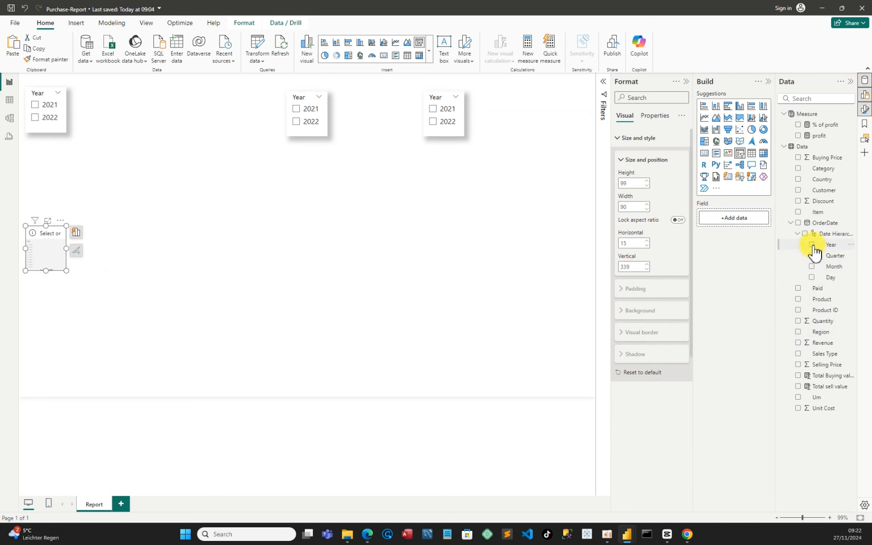
{"action": "left_click", "coordinate": [811, 267]}
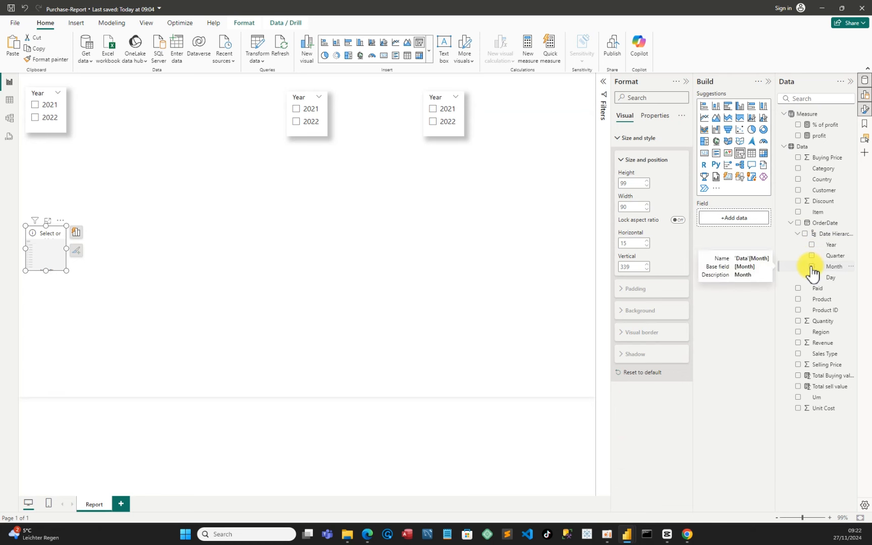
{"action": "left_click_drag", "start_coordinate": [46, 271], "coordinate": [60, 341]}
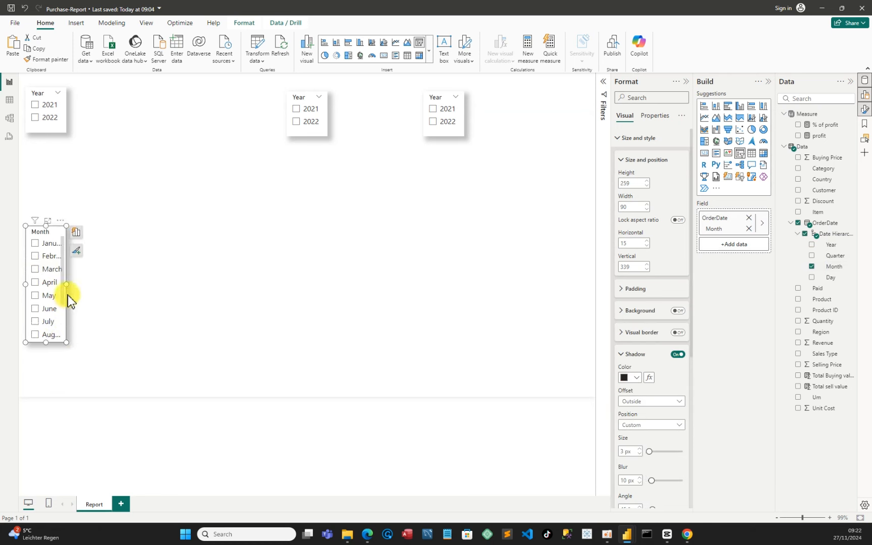
{"action": "left_click_drag", "start_coordinate": [64, 285], "coordinate": [76, 287]}
{"action": "left_click_drag", "start_coordinate": [51, 342], "coordinate": [63, 397]}
{"action": "left_click_drag", "start_coordinate": [47, 230], "coordinate": [50, 158]}
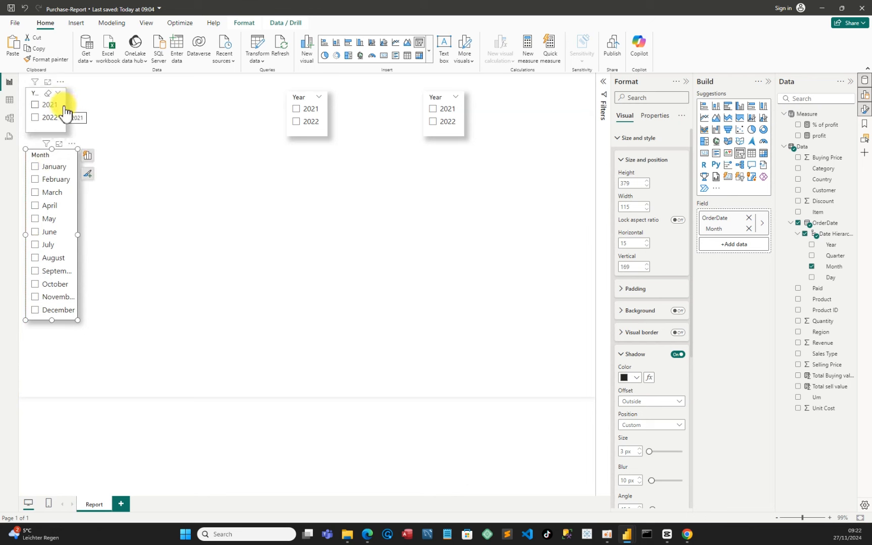
Reposition and slightly widen the top-left year slicer
{"action": "left_click", "coordinate": [67, 111]}
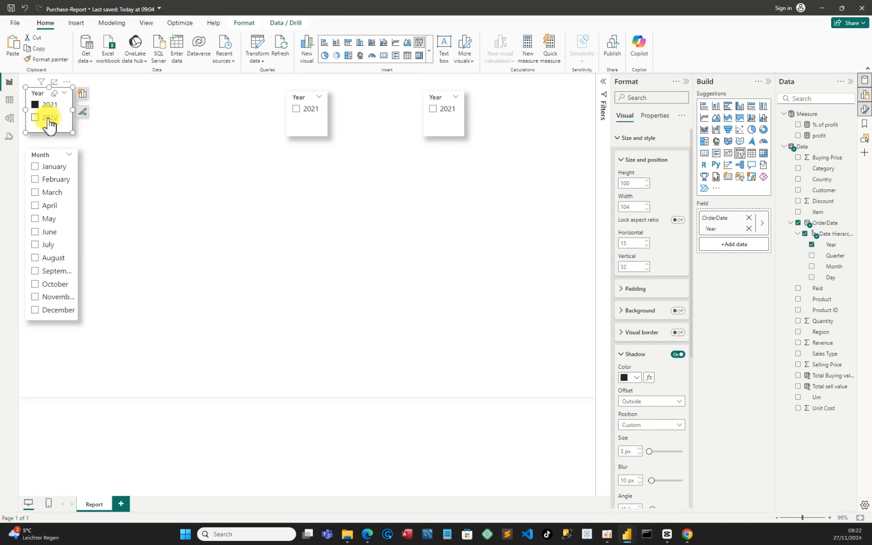
{"action": "left_click_drag", "start_coordinate": [48, 116], "coordinate": [54, 119]}
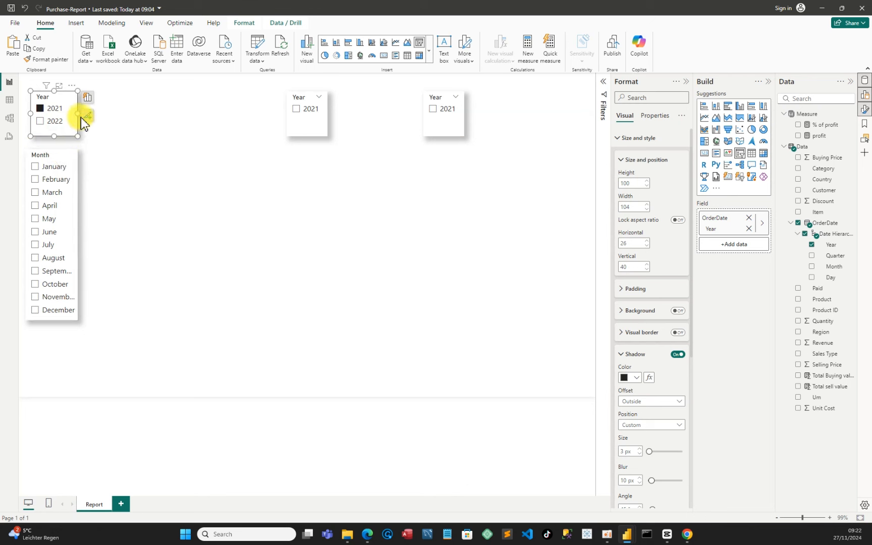
{"action": "left_click_drag", "start_coordinate": [80, 116], "coordinate": [83, 117]}
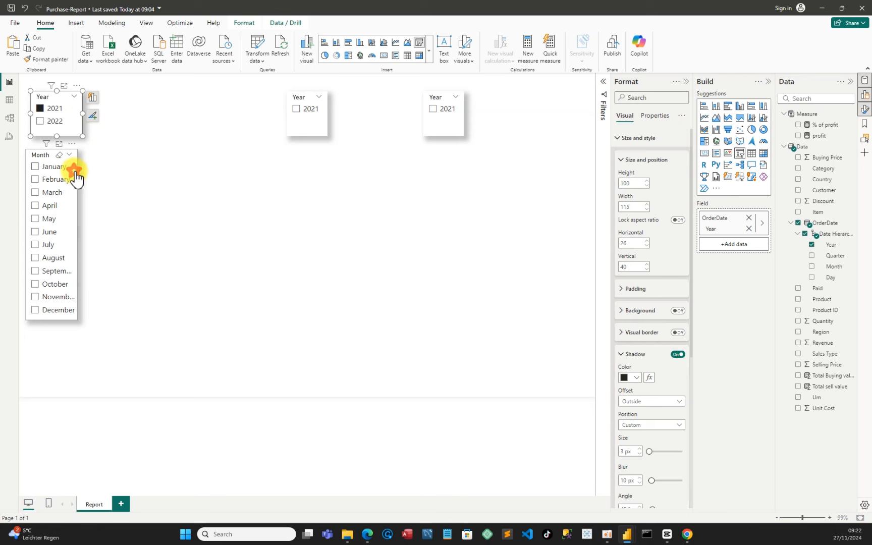
Widen the month slicer and align it directly below the top-left year slicer
{"action": "left_click", "coordinate": [78, 190]}
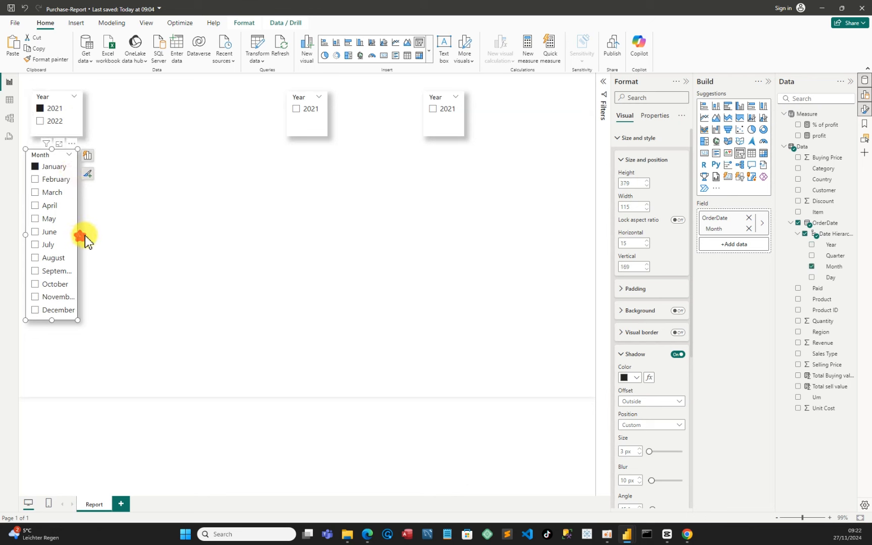
{"action": "left_click_drag", "start_coordinate": [84, 235], "coordinate": [84, 235]}
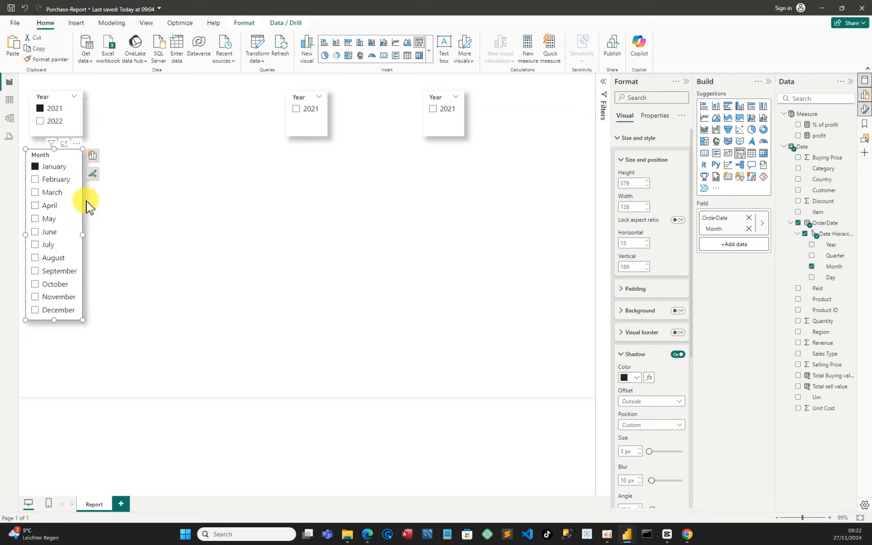
{"action": "left_click_drag", "start_coordinate": [78, 193], "coordinate": [80, 187]}
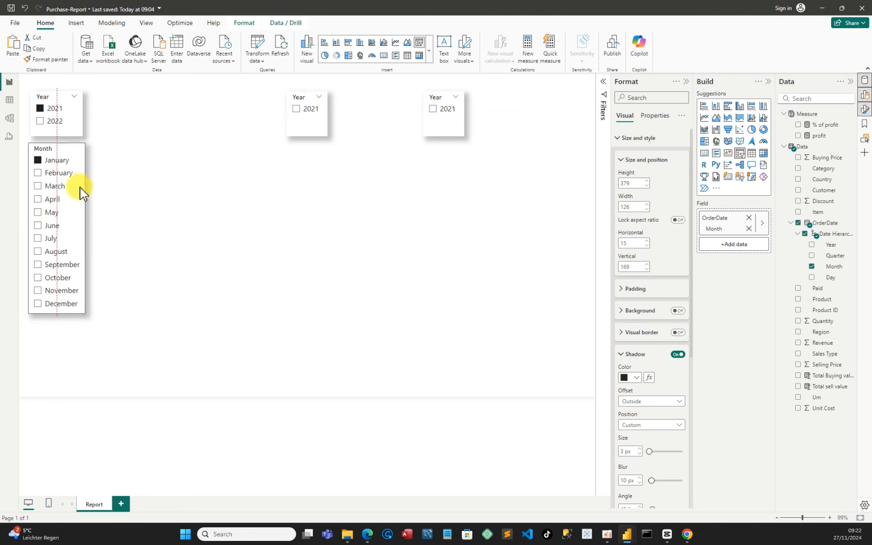
{"action": "left_click", "coordinate": [111, 202]}
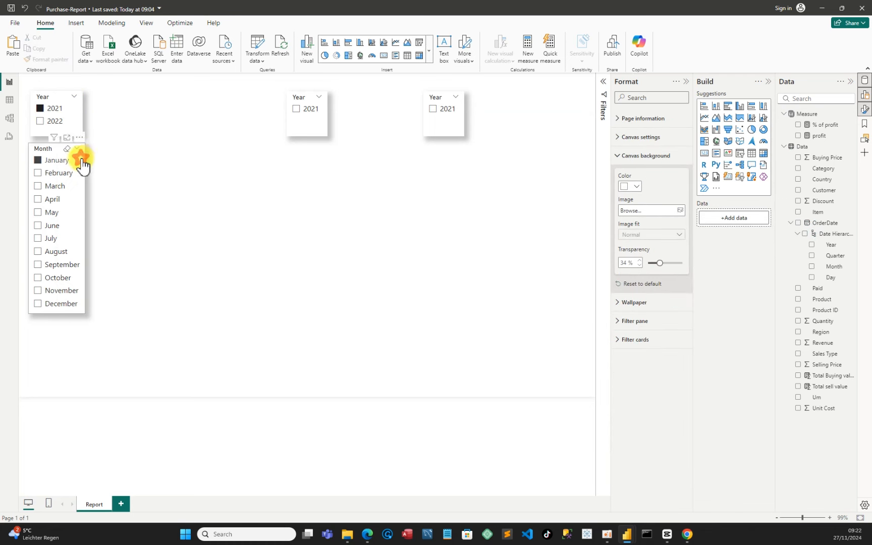
{"action": "left_click", "coordinate": [90, 223]}
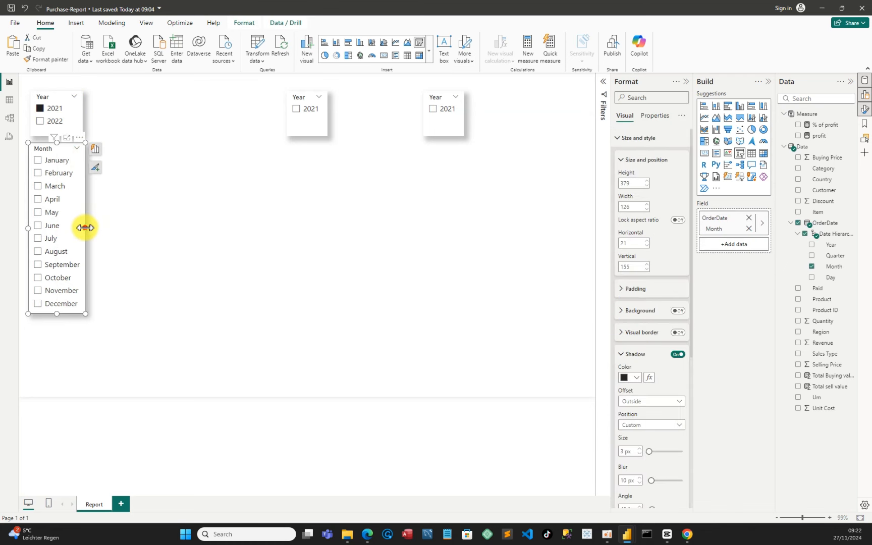
{"action": "left_click_drag", "start_coordinate": [85, 229], "coordinate": [82, 228]}
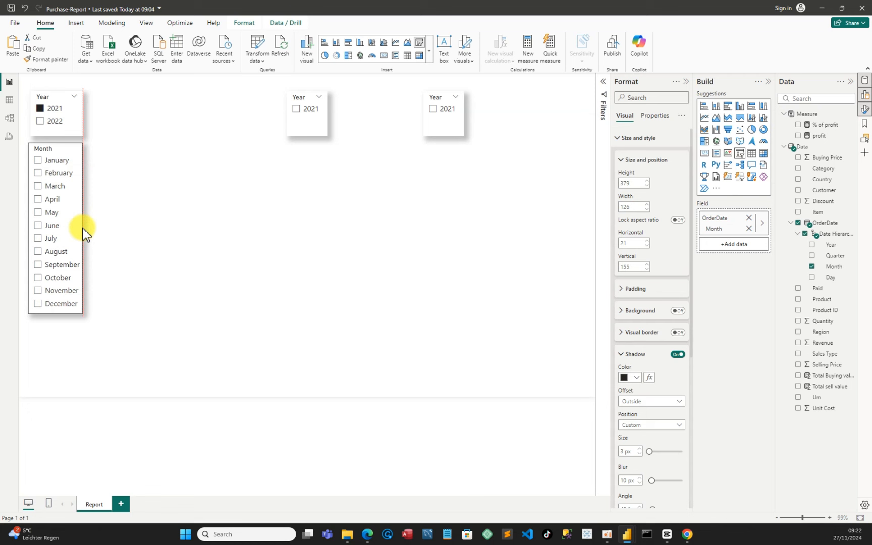
{"action": "left_click", "coordinate": [145, 256]}
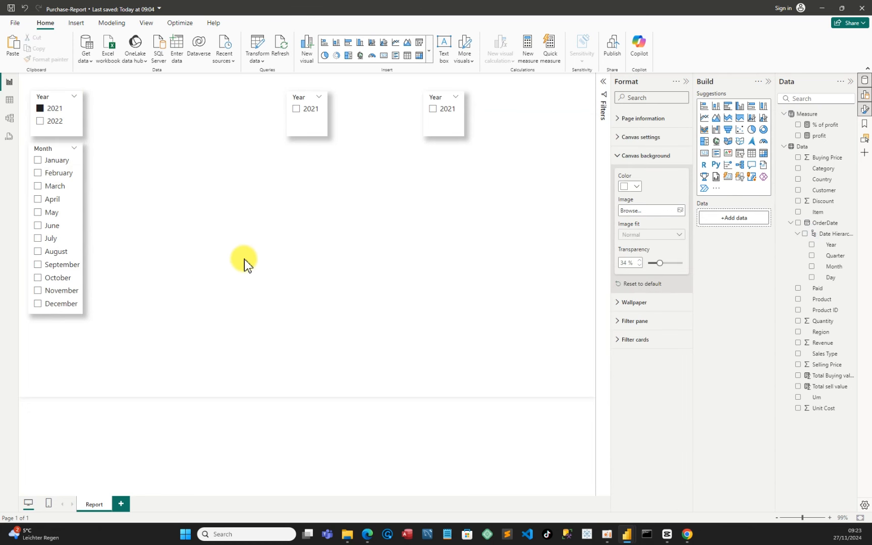
Clear the 2021 selection in the top-left year slicer
{"action": "left_click", "coordinate": [309, 132]}
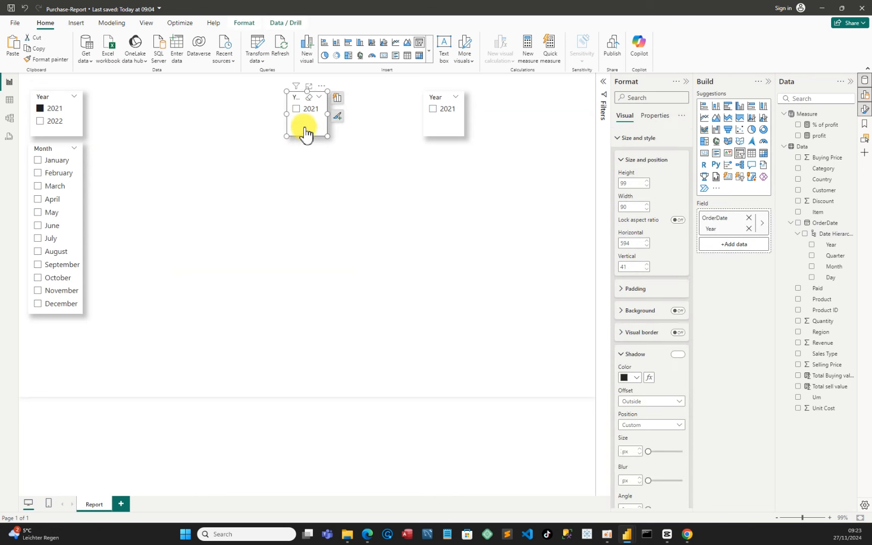
{"action": "left_click", "coordinate": [40, 109]}
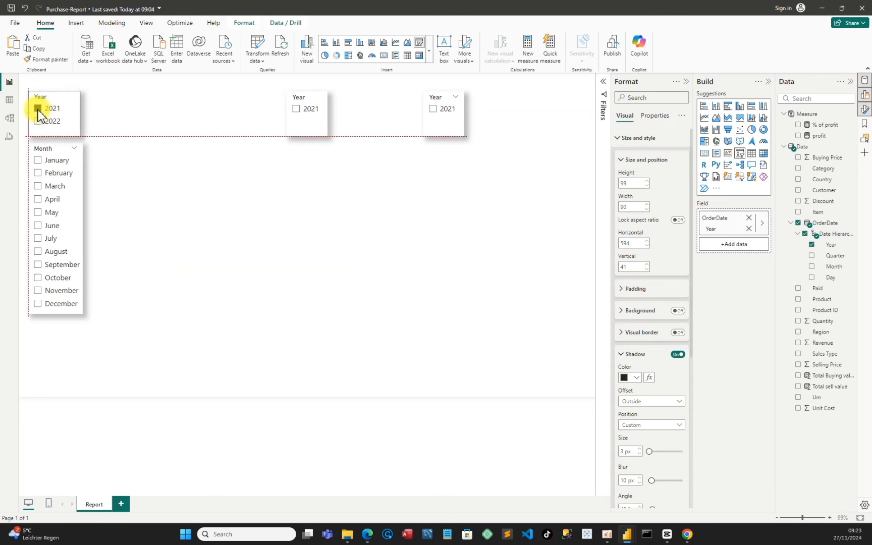
{"action": "left_click", "coordinate": [38, 109]}
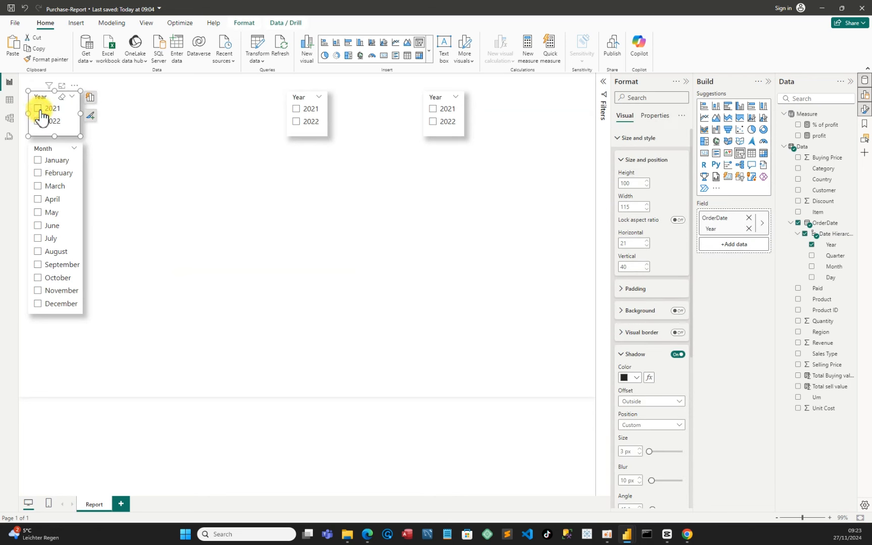
Replace the top-middle slicer's Year field with the Sales Type field
{"action": "left_click", "coordinate": [309, 135]}
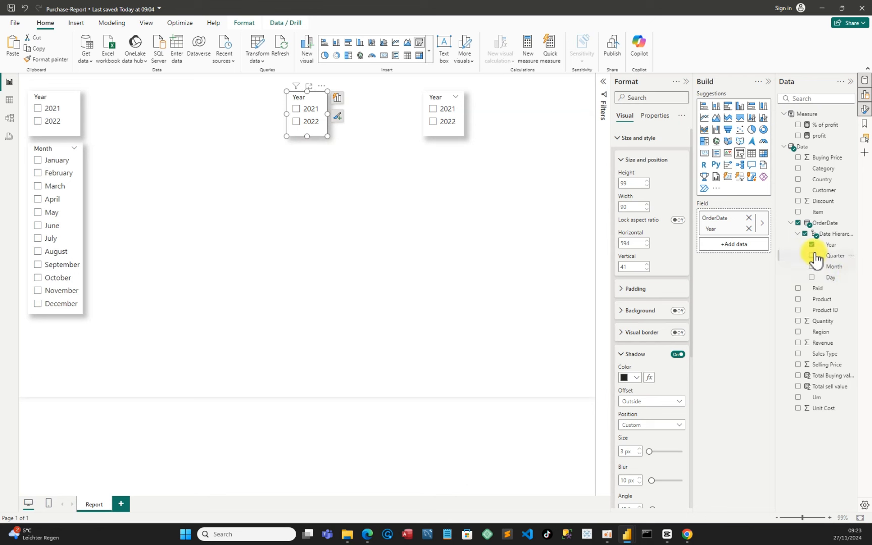
{"action": "left_click", "coordinate": [811, 245]}
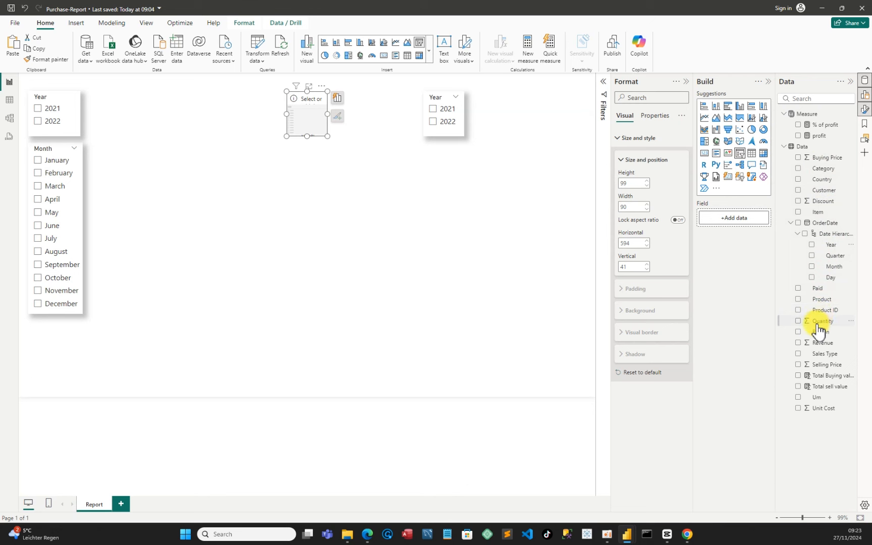
{"action": "left_click", "coordinate": [798, 354]}
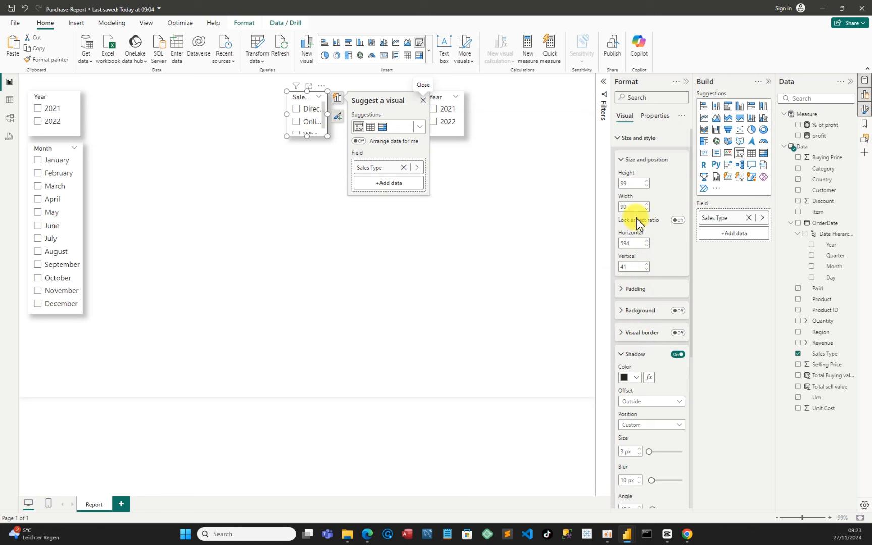
Set the Sales Type slicer's style to Dropdown and widen the slicer
{"action": "left_click", "coordinate": [614, 141]}
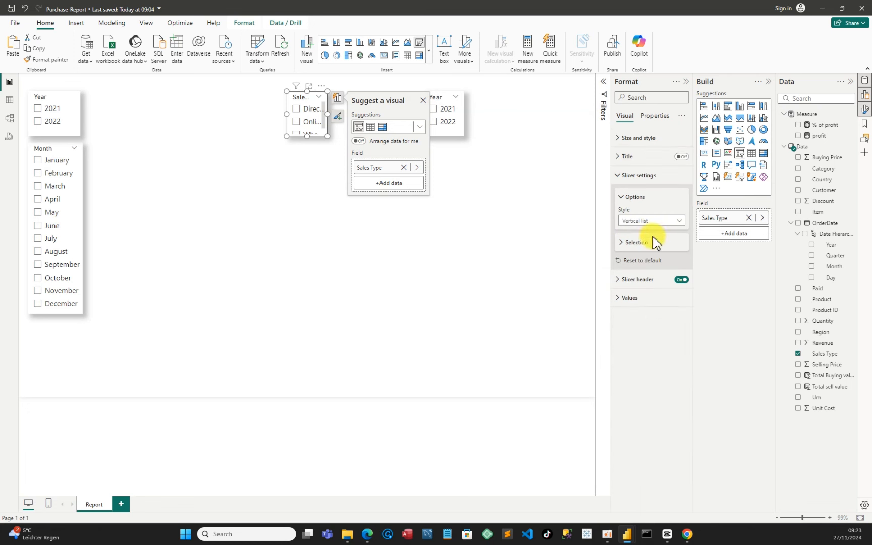
{"action": "left_click", "coordinate": [662, 221]}
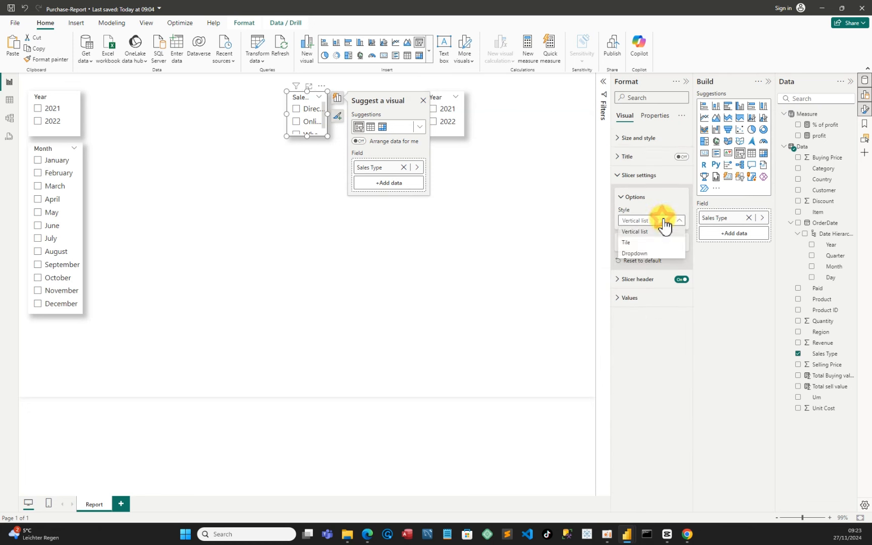
{"action": "left_click", "coordinate": [644, 252]}
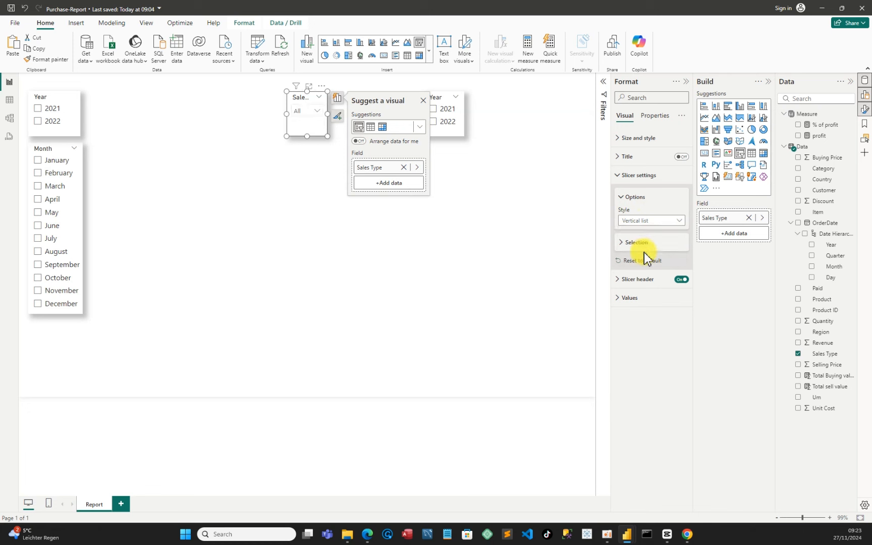
{"action": "left_click_drag", "start_coordinate": [327, 113], "coordinate": [319, 134]}
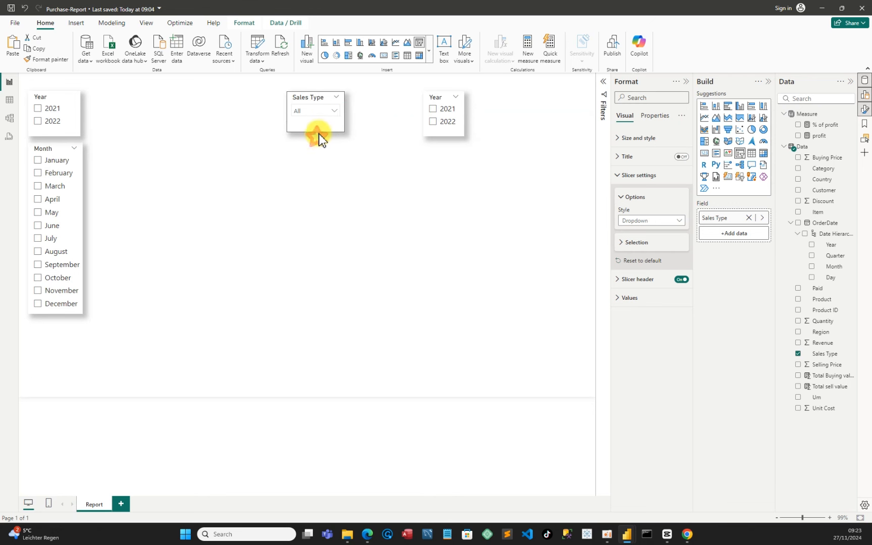
Replace the top-right slicer's Year field with the Paid field
{"action": "left_click", "coordinate": [453, 134]}
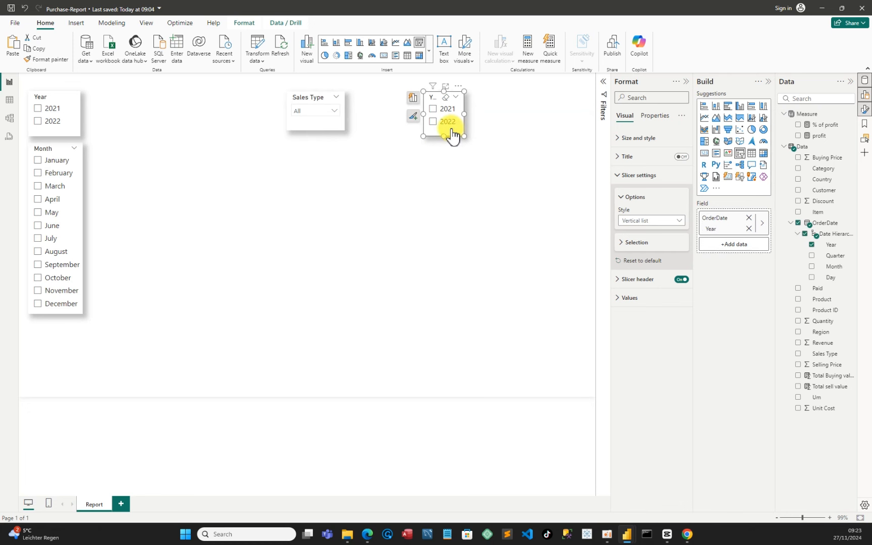
{"action": "left_click", "coordinate": [811, 245]}
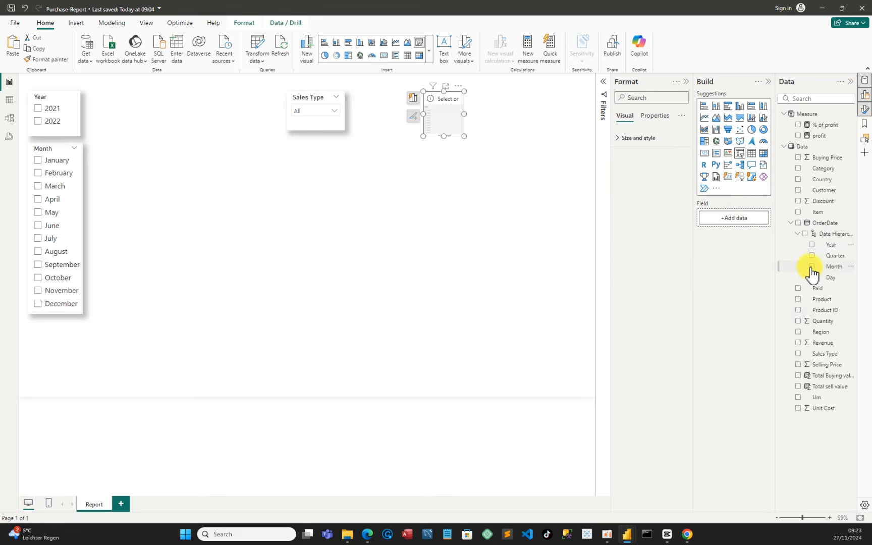
{"action": "left_click", "coordinate": [796, 289]}
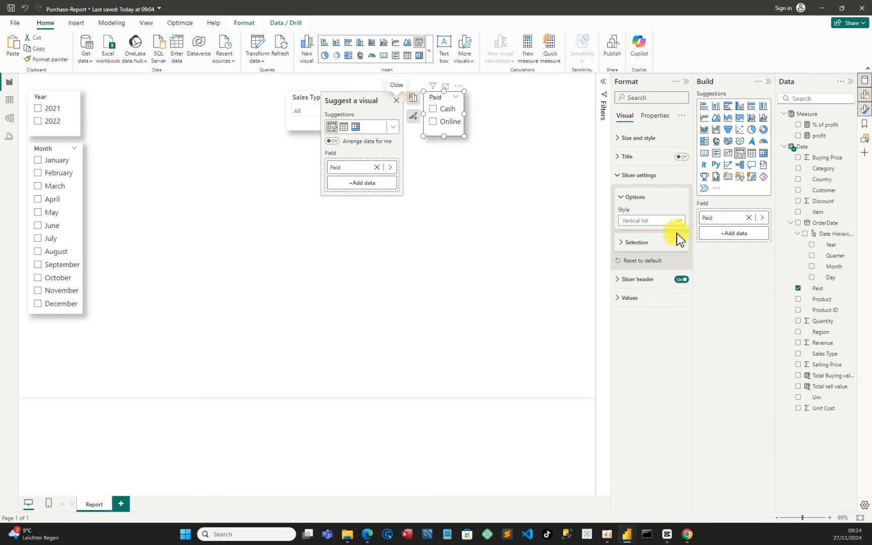
Set the Paid slicer's style to Dropdown and move it next to the Sales Type slicer
{"action": "left_click", "coordinate": [680, 221]}
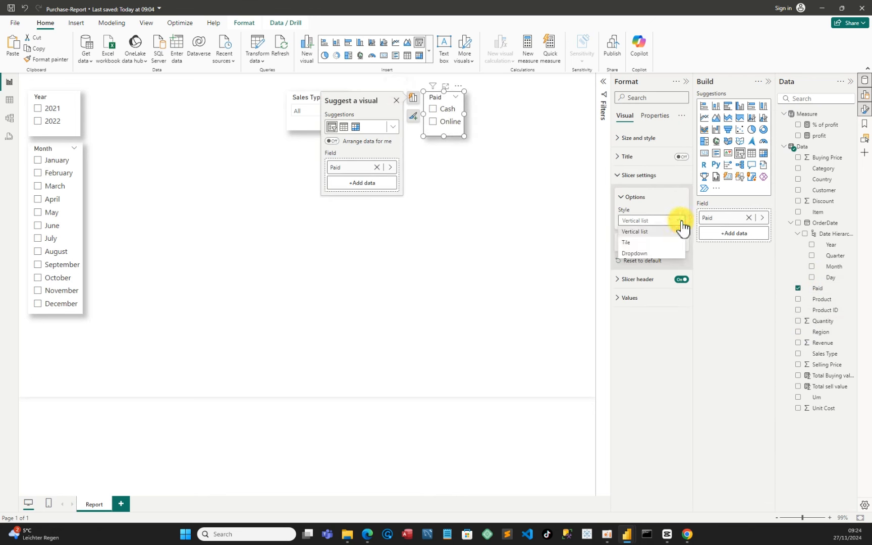
{"action": "left_click", "coordinate": [649, 251]}
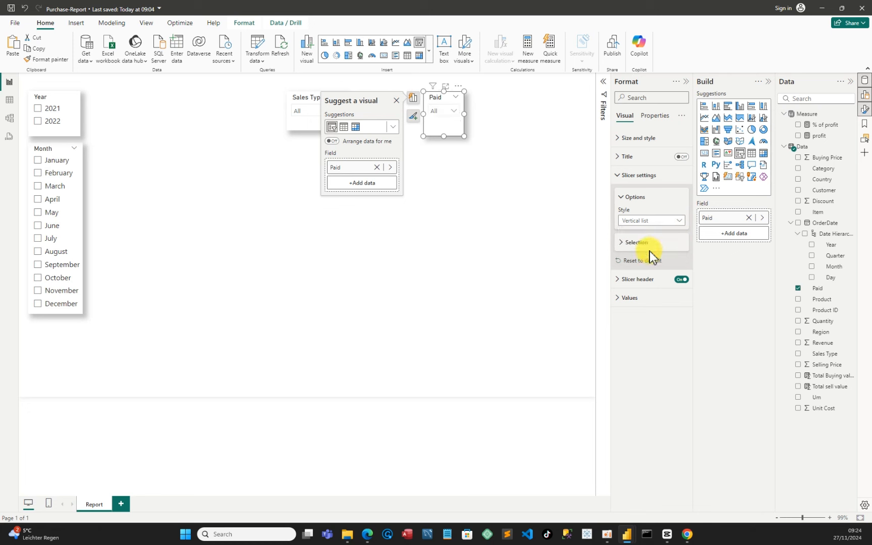
{"action": "left_click", "coordinate": [468, 113]}
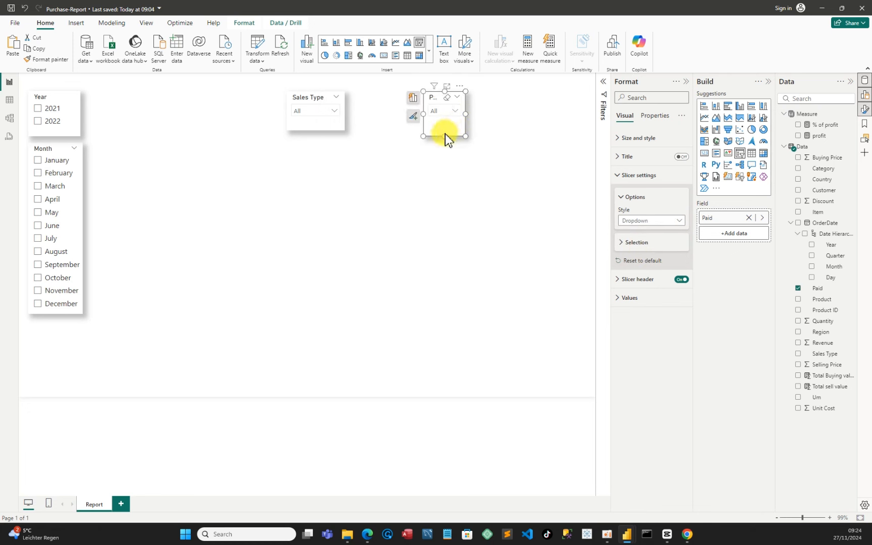
{"action": "left_click_drag", "start_coordinate": [445, 132], "coordinate": [384, 121]}
{"action": "left_click", "coordinate": [453, 125]}
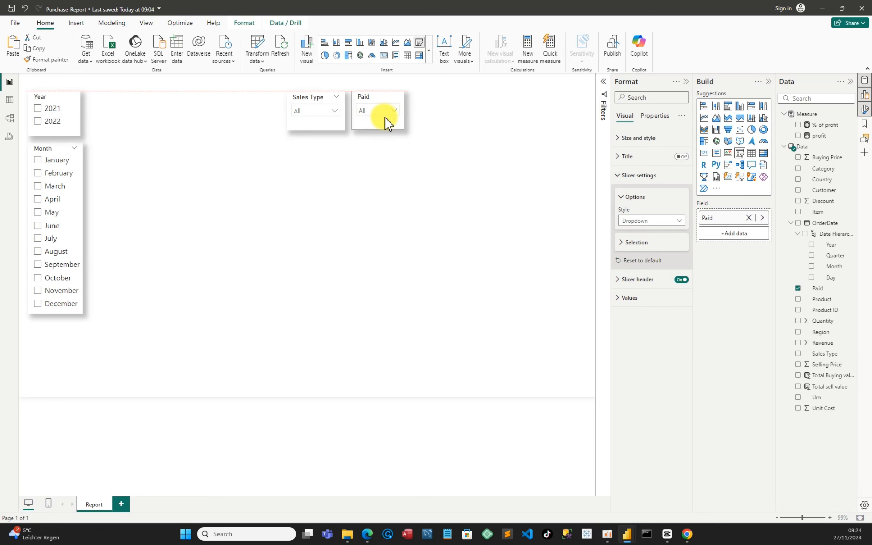
{"action": "left_click", "coordinate": [447, 152]}
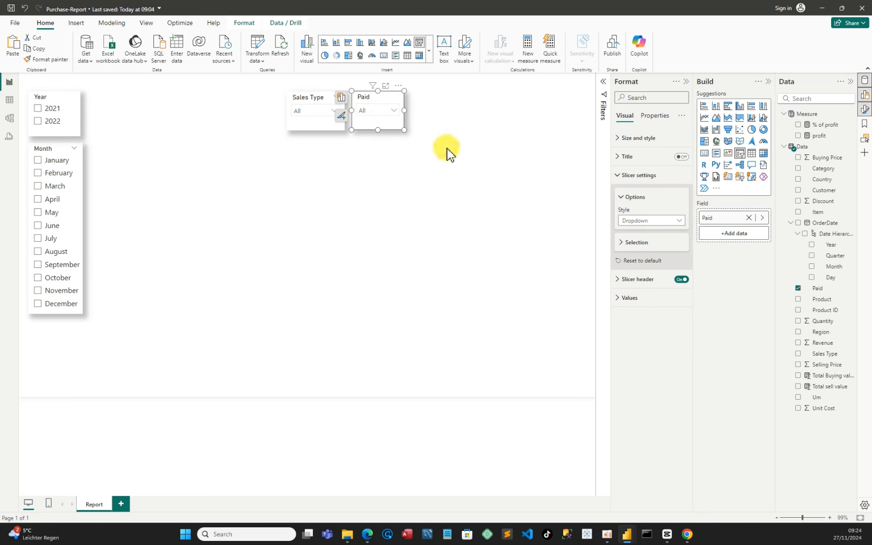
{"action": "left_click", "coordinate": [377, 127]}
{"action": "left_click_drag", "start_coordinate": [379, 133], "coordinate": [382, 138]}
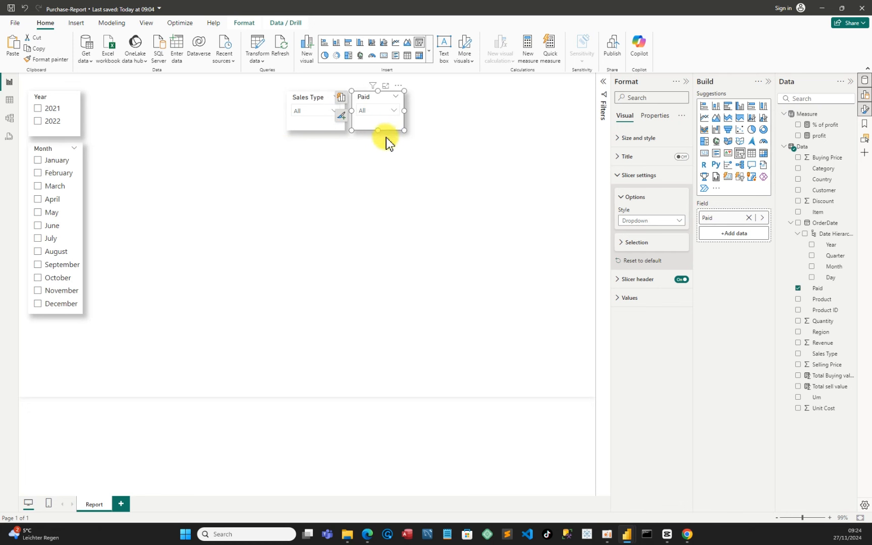
{"action": "left_click", "coordinate": [460, 161]}
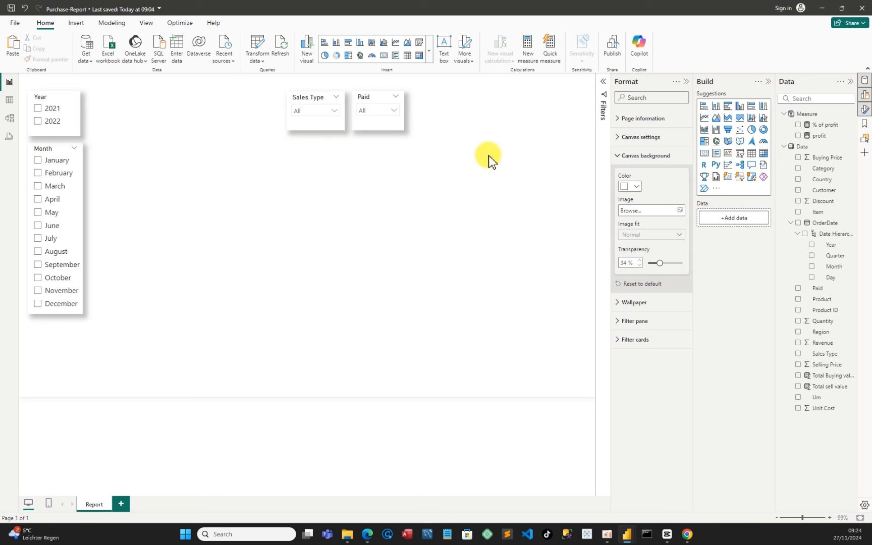
Insert a card visual beside the month slicer, resize it, and add the Total sell value field
{"action": "left_click", "coordinate": [704, 155]}
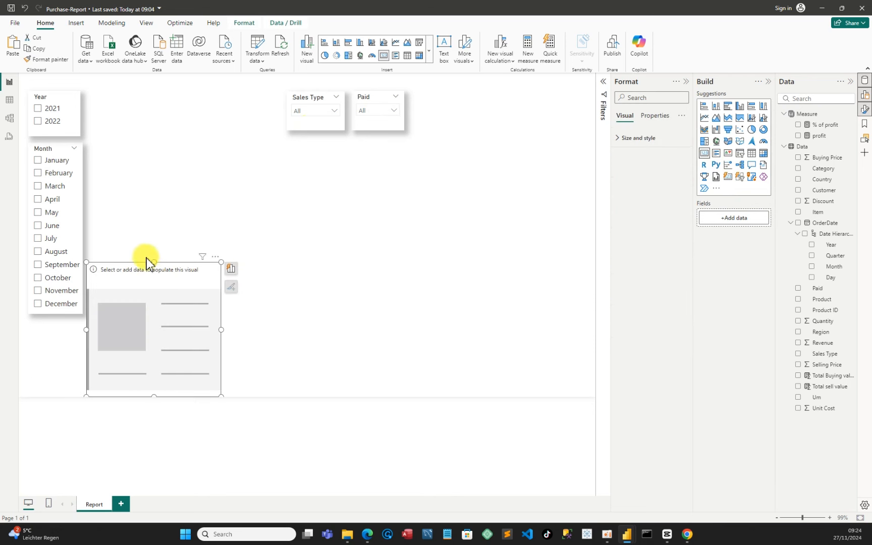
{"action": "left_click_drag", "start_coordinate": [146, 259], "coordinate": [164, 189]}
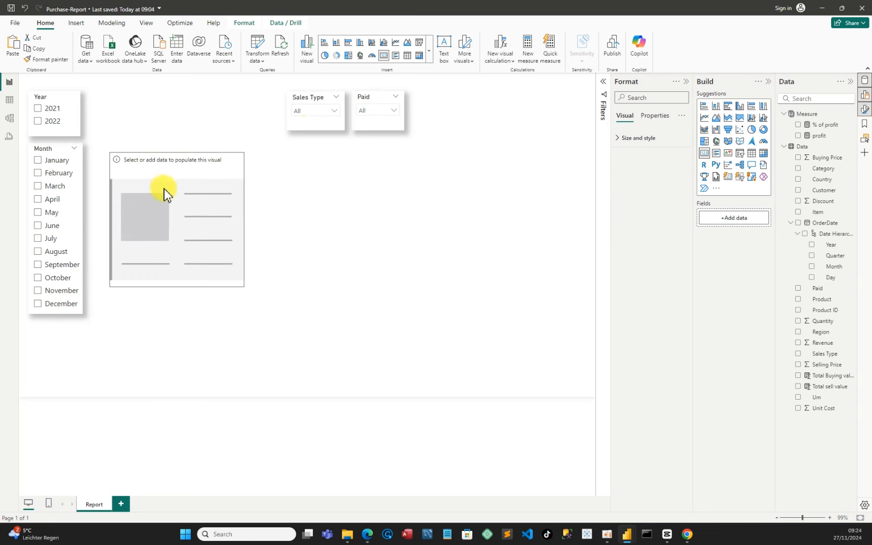
{"action": "left_click_drag", "start_coordinate": [177, 286], "coordinate": [143, 239]}
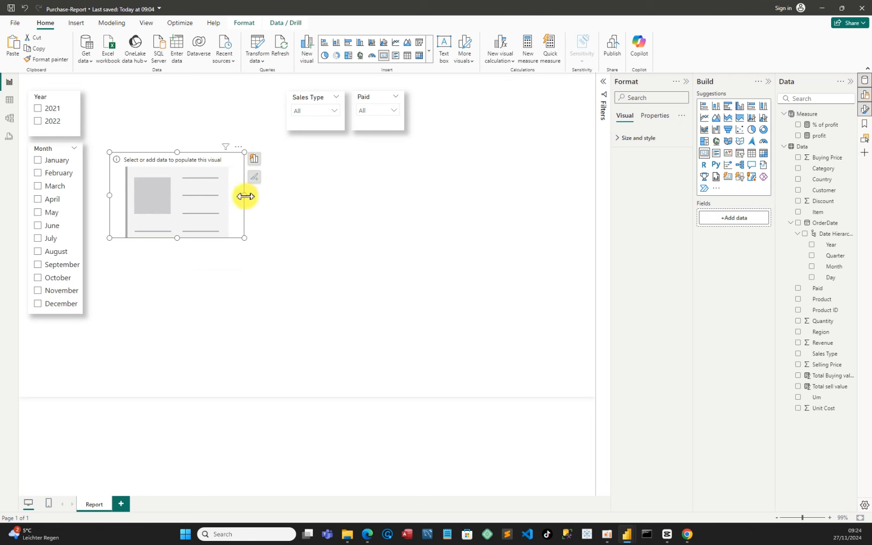
{"action": "left_click_drag", "start_coordinate": [245, 195], "coordinate": [214, 200]}
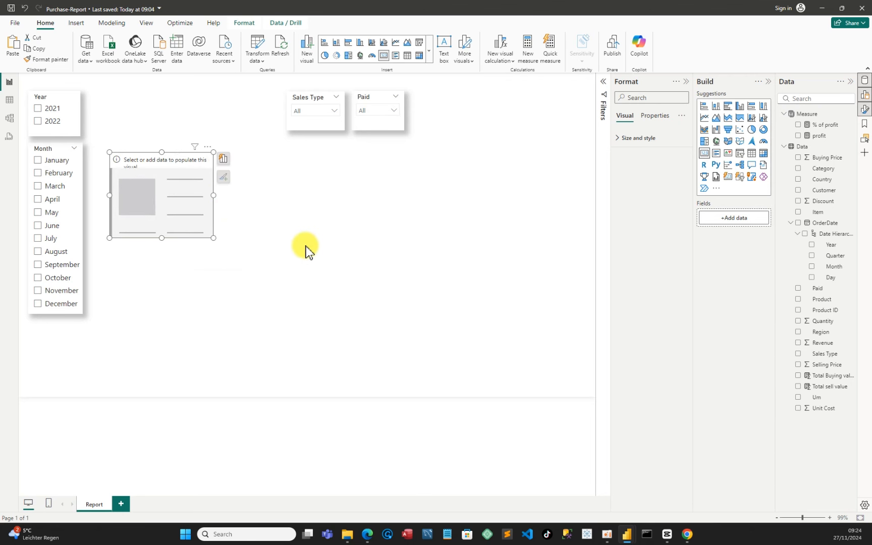
{"action": "left_click", "coordinate": [799, 387]}
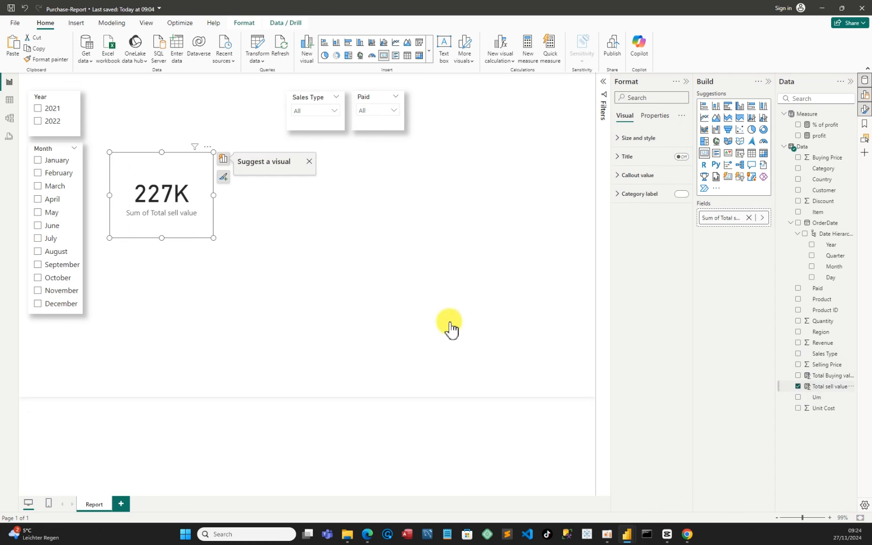
Shrink the card visual and turn on its shadow with the position set to Custom
{"action": "left_click_drag", "start_coordinate": [214, 195], "coordinate": [194, 188]}
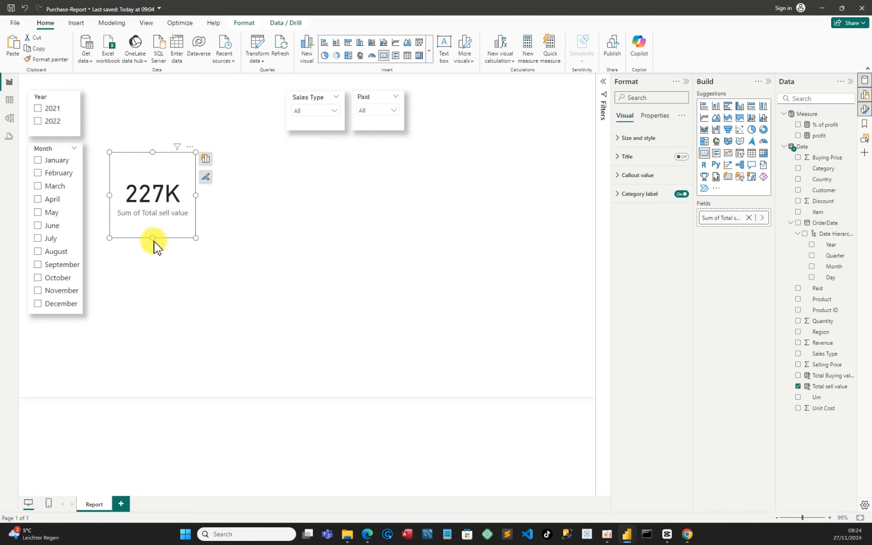
{"action": "left_click_drag", "start_coordinate": [153, 238], "coordinate": [155, 217]}
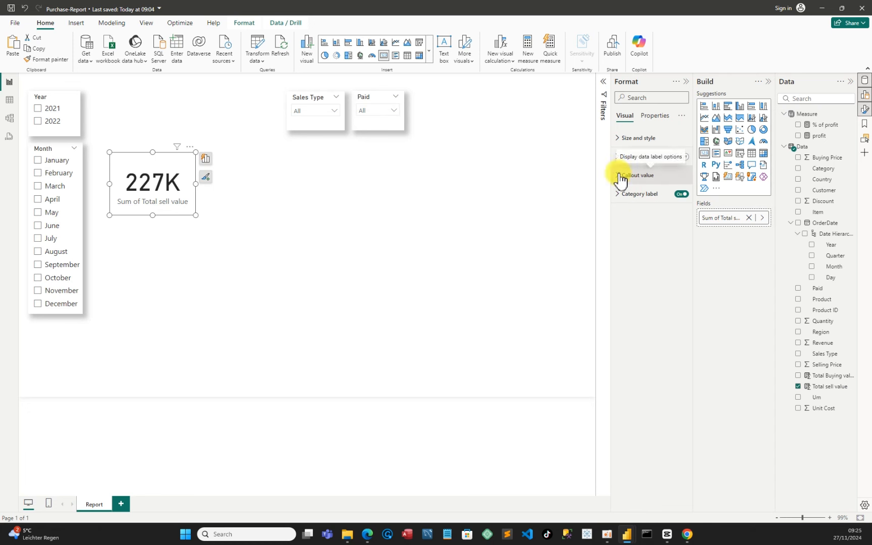
{"action": "left_click", "coordinate": [620, 144]}
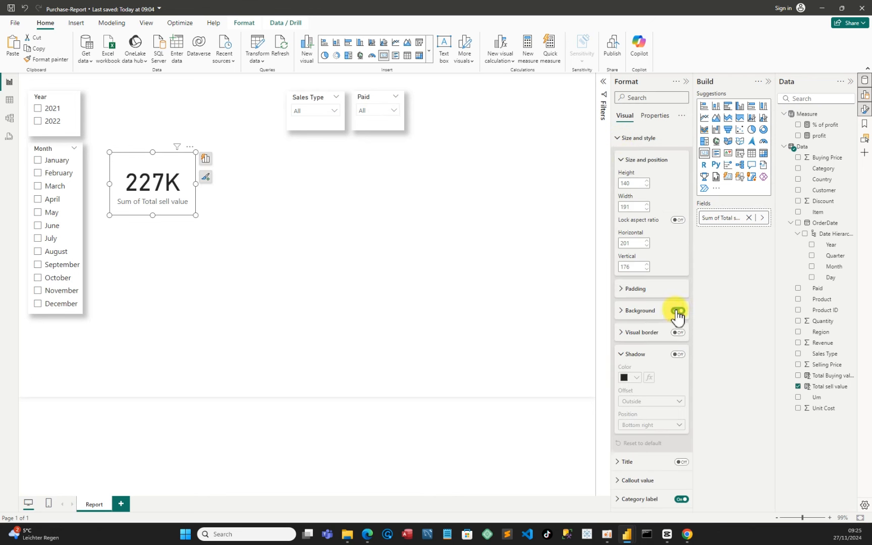
{"action": "left_click", "coordinate": [678, 354]}
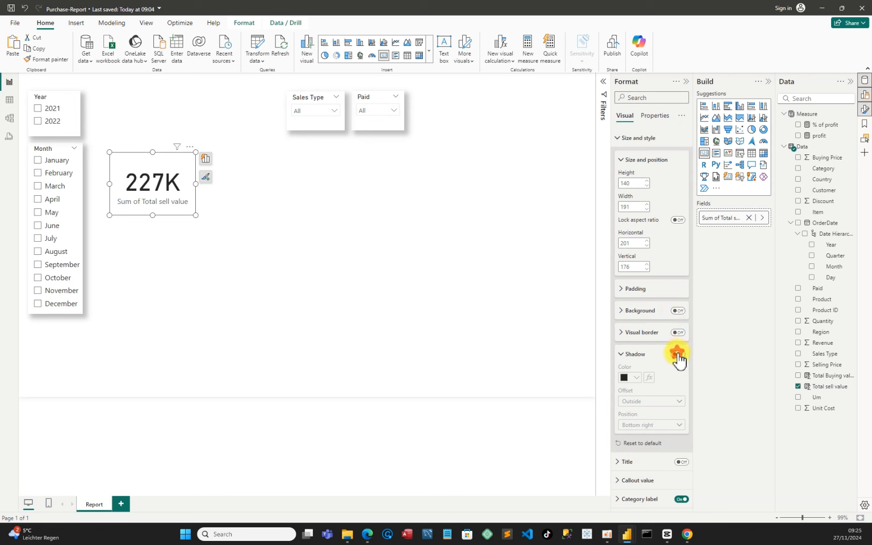
{"action": "left_click", "coordinate": [643, 426]}
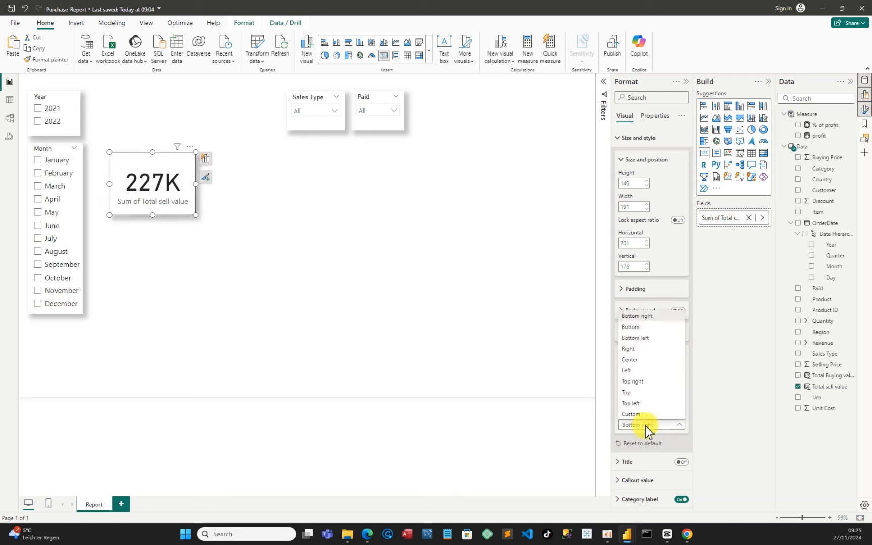
{"action": "left_click", "coordinate": [635, 414]}
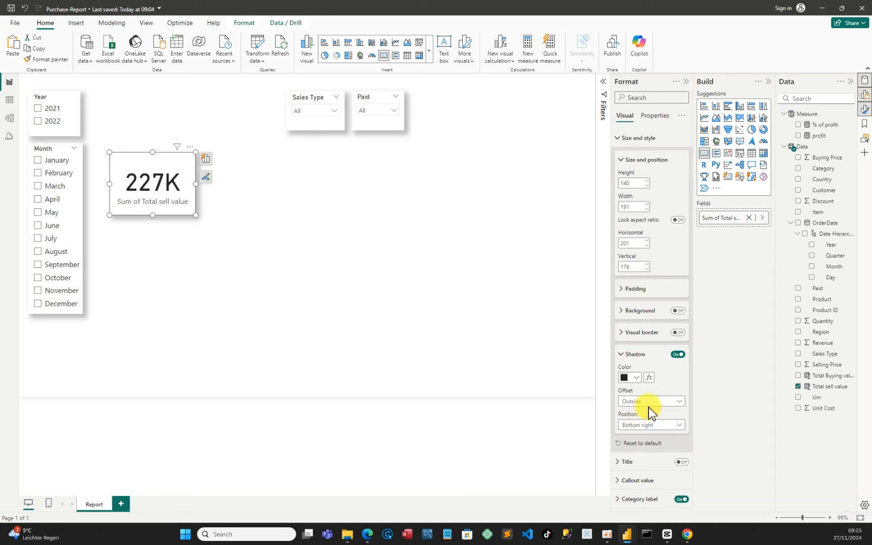
{"action": "scroll", "coordinate": [655, 411], "scroll_direction": "down", "scroll_amount": 3}
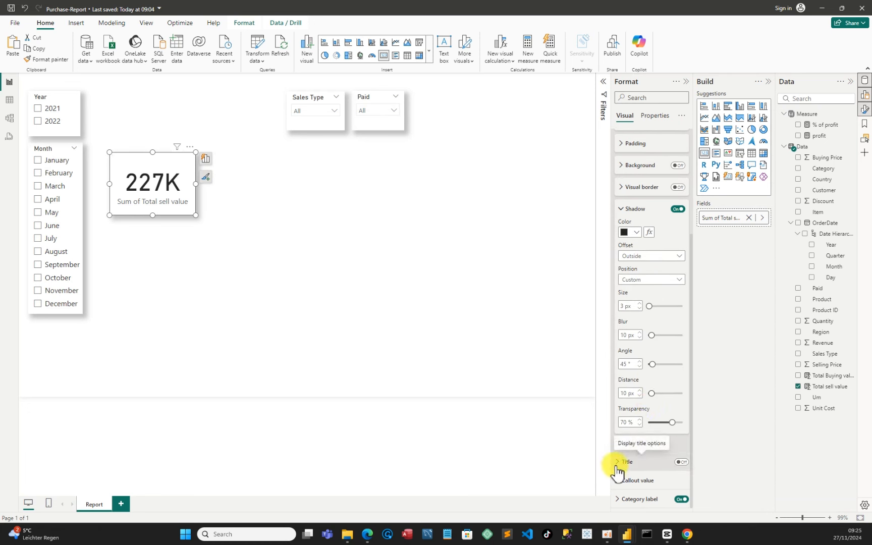
{"action": "left_click", "coordinate": [623, 500]}
{"action": "scroll", "coordinate": [646, 488], "scroll_direction": "down", "scroll_amount": 2}
{"action": "scroll", "coordinate": [648, 445], "scroll_direction": "up", "scroll_amount": 5}
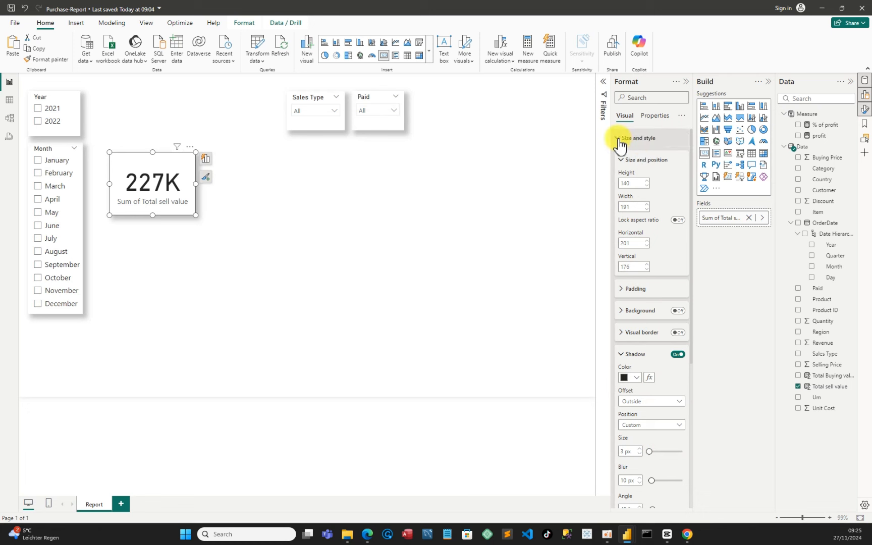
{"action": "left_click", "coordinate": [619, 143]}
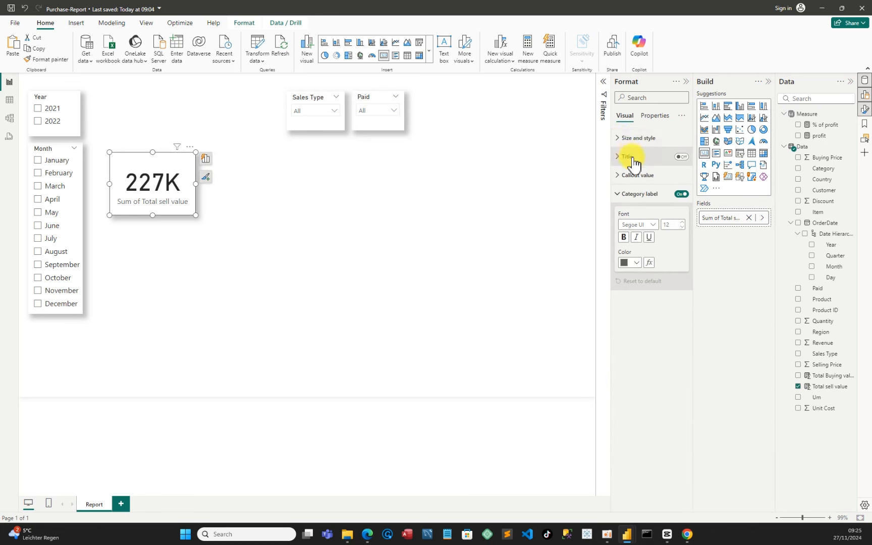
{"action": "left_click", "coordinate": [624, 176]}
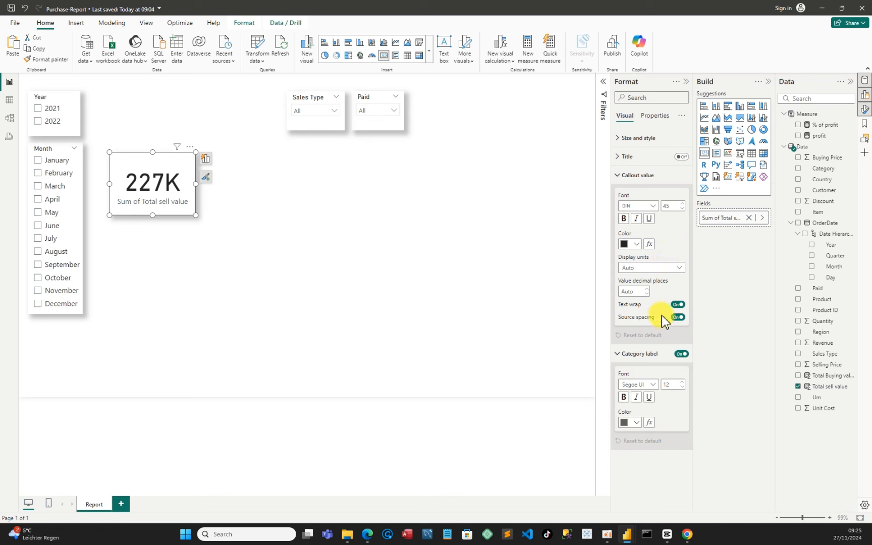
{"action": "left_click", "coordinate": [624, 158]}
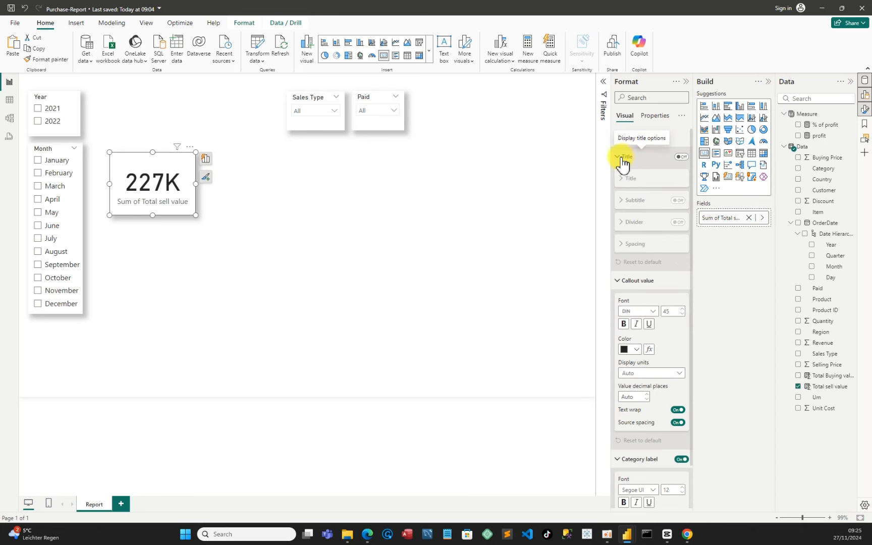
{"action": "left_click", "coordinate": [623, 159]}
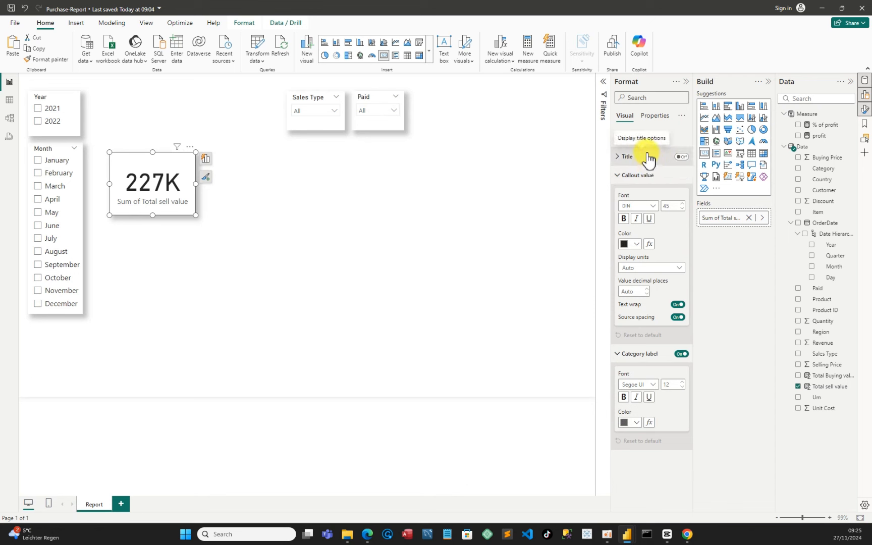
Format the card's callout value with the Arial Black font at size 20
{"action": "left_click", "coordinate": [190, 146]}
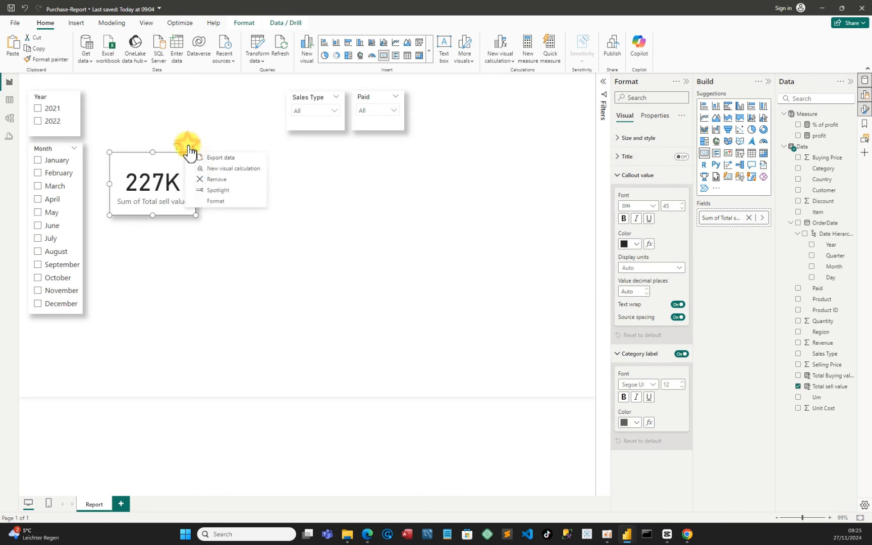
{"action": "left_click", "coordinate": [219, 203]}
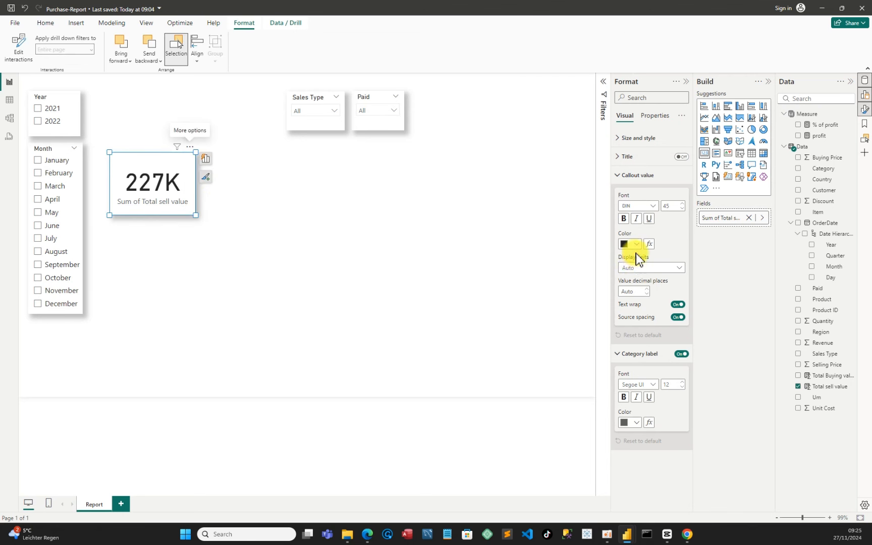
{"action": "double_click", "coordinate": [667, 205]}
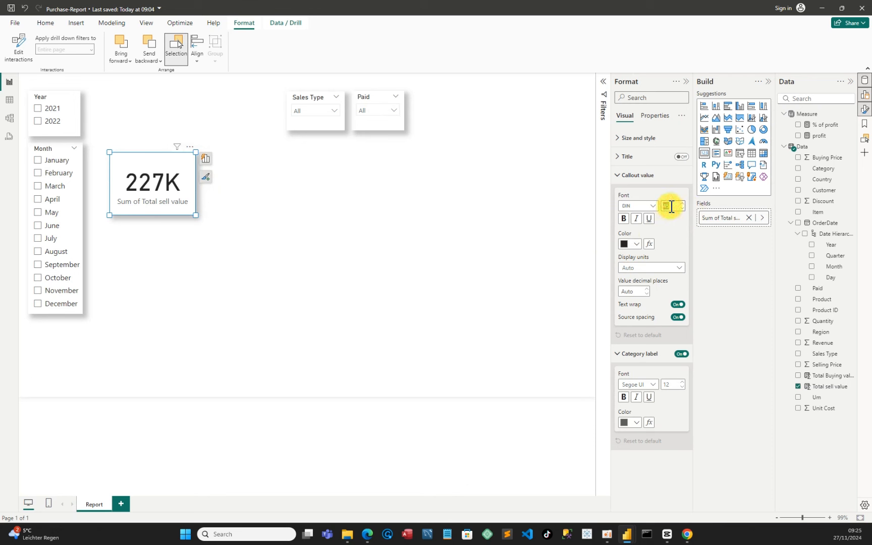
{"action": "key", "text": "Return"}
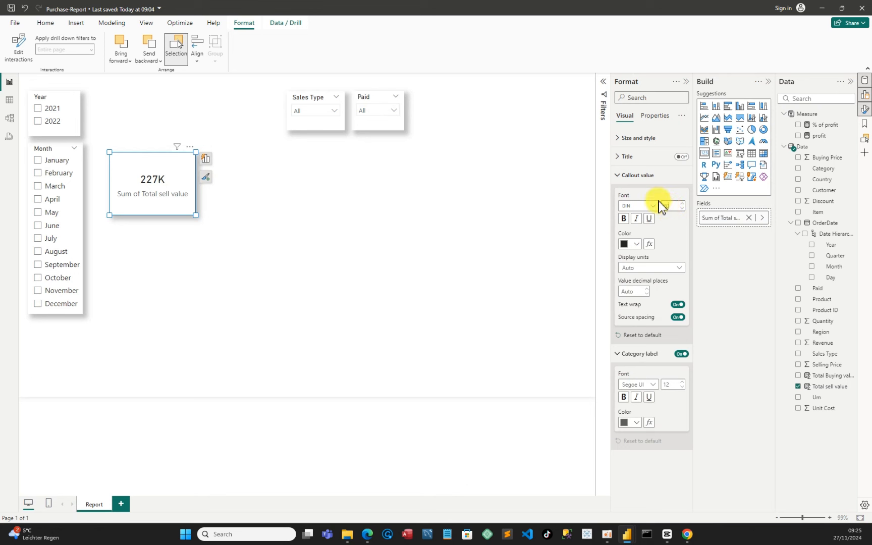
{"action": "left_click", "coordinate": [655, 206]}
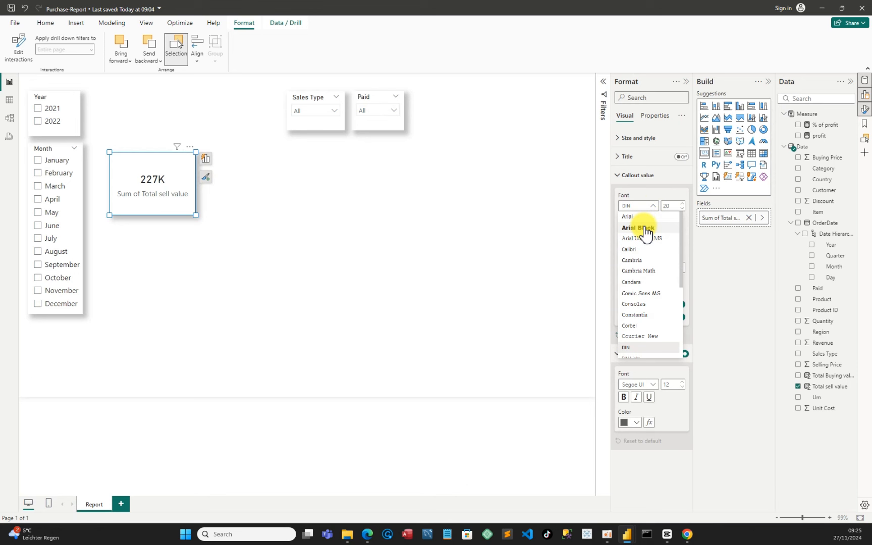
{"action": "left_click", "coordinate": [646, 230]}
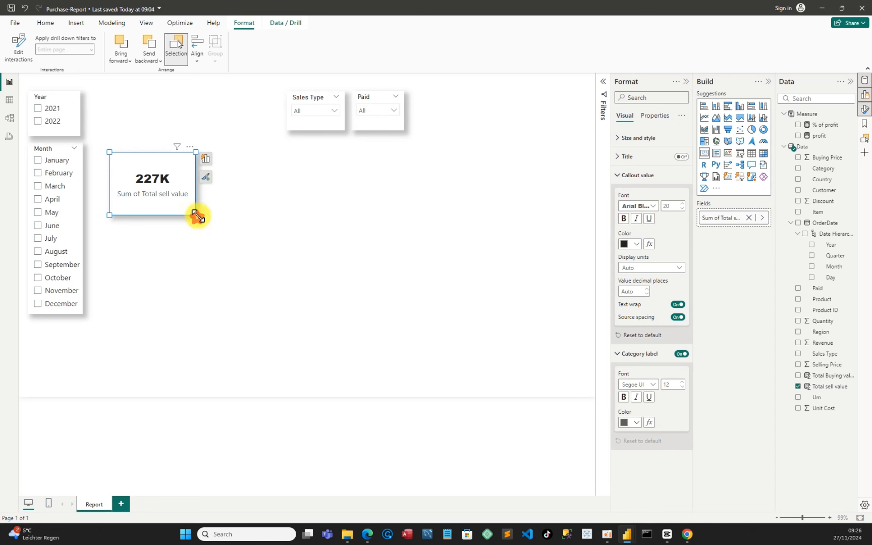
Narrow the card and rename its field for this visual to Sales-value
{"action": "left_click_drag", "start_coordinate": [195, 218], "coordinate": [180, 213]}
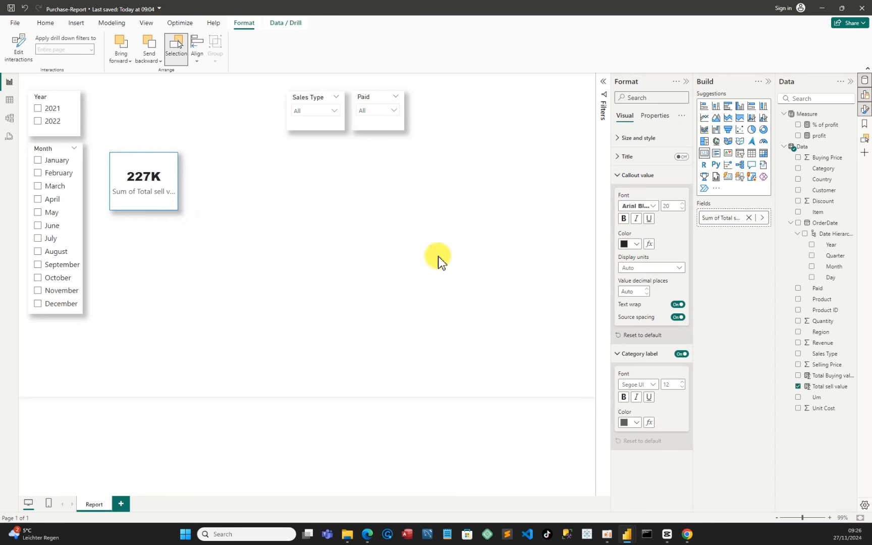
{"action": "right_click", "coordinate": [721, 221]}
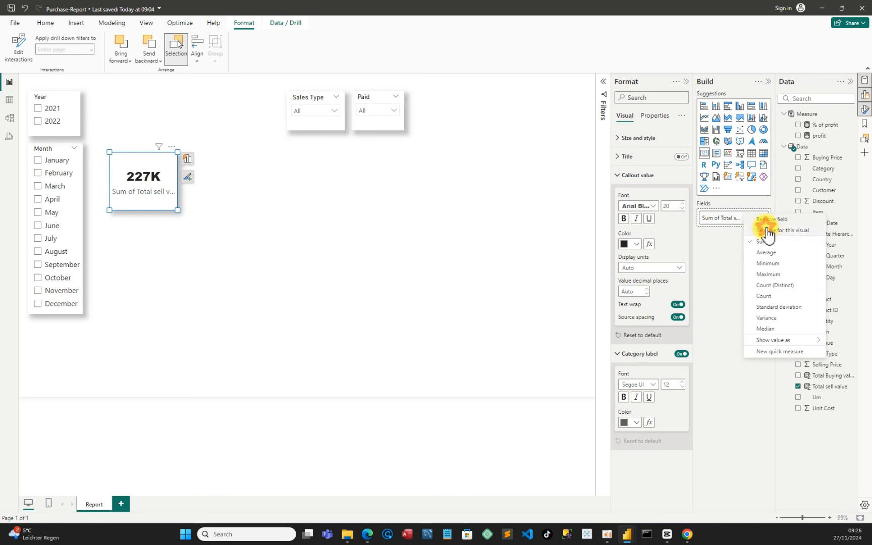
{"action": "left_click", "coordinate": [767, 230]}
{"action": "left_click", "coordinate": [720, 218]}
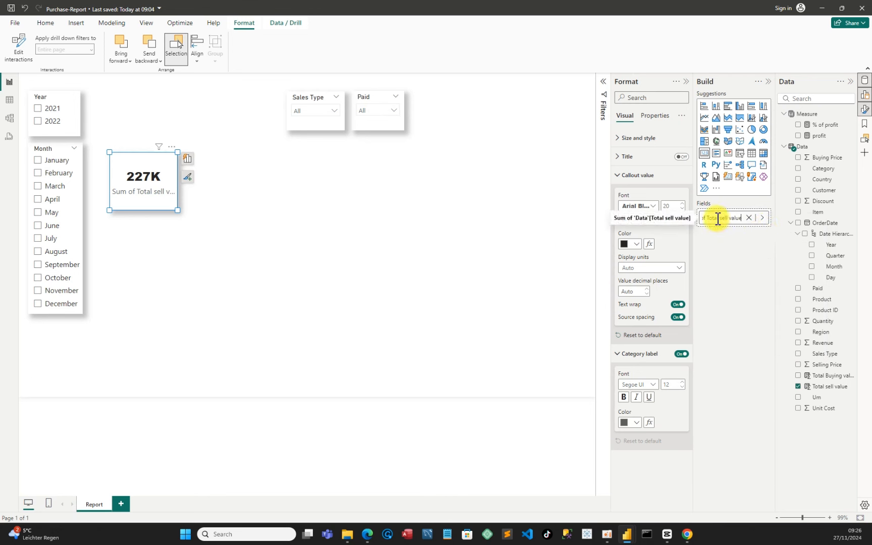
{"action": "left_click_drag", "start_coordinate": [718, 218], "coordinate": [698, 222]}
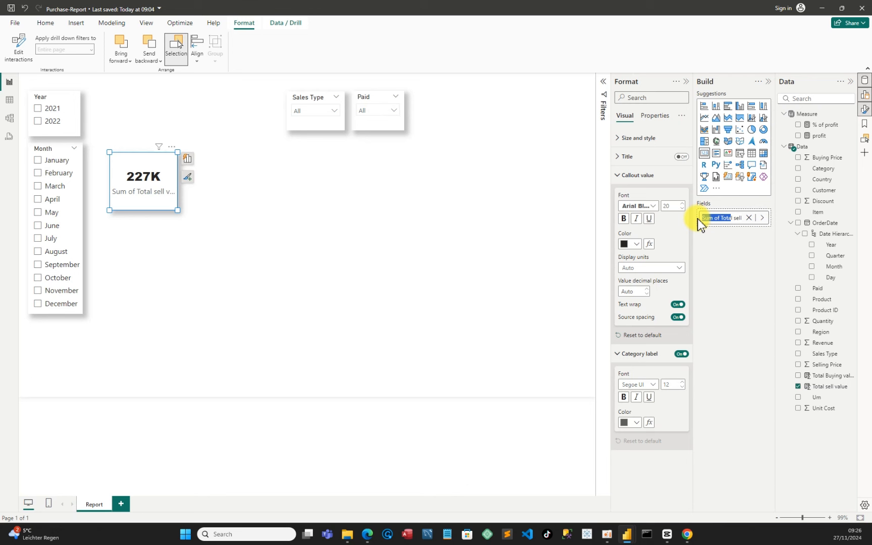
{"action": "key", "text": "BackSpace"}
{"action": "left_click", "coordinate": [716, 221]}
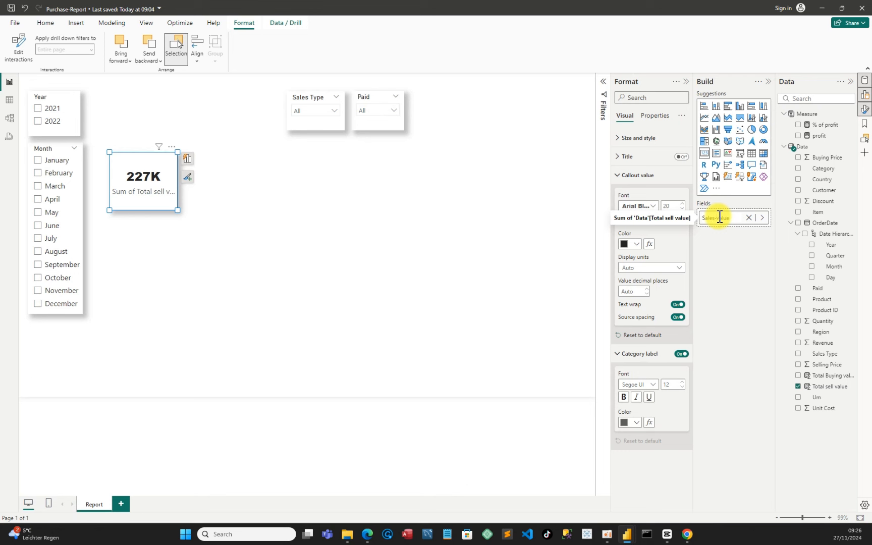
{"action": "key", "text": "Return"}
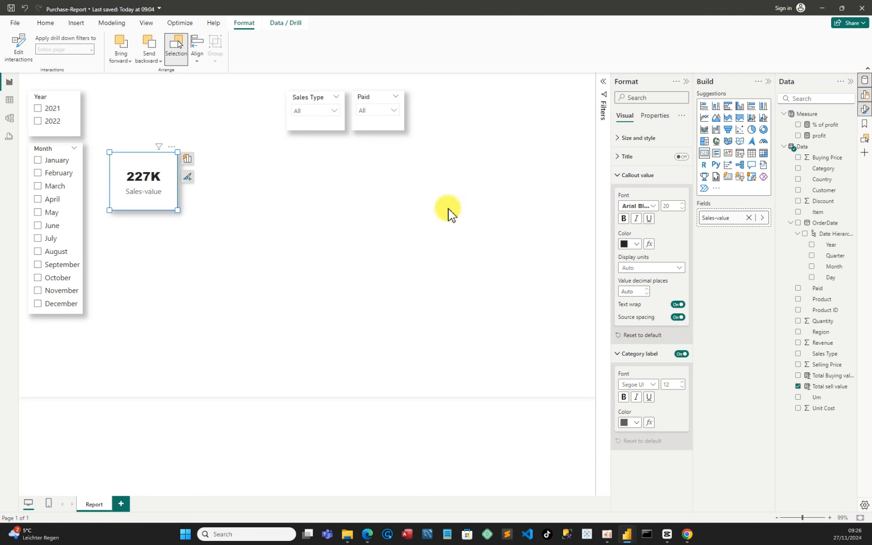
Shrink the card further, then paste several copies of it onto the canvas
{"action": "left_click_drag", "start_coordinate": [178, 210], "coordinate": [169, 200]}
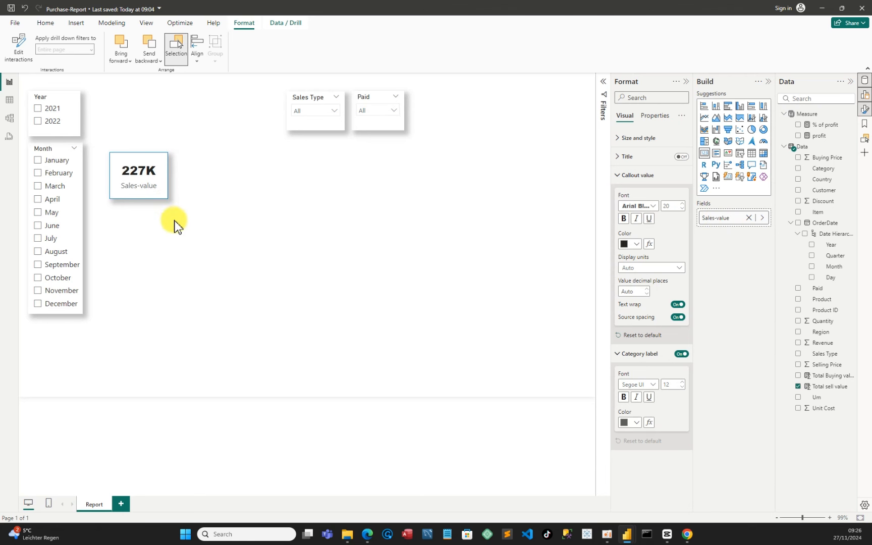
{"action": "left_click", "coordinate": [173, 222]}
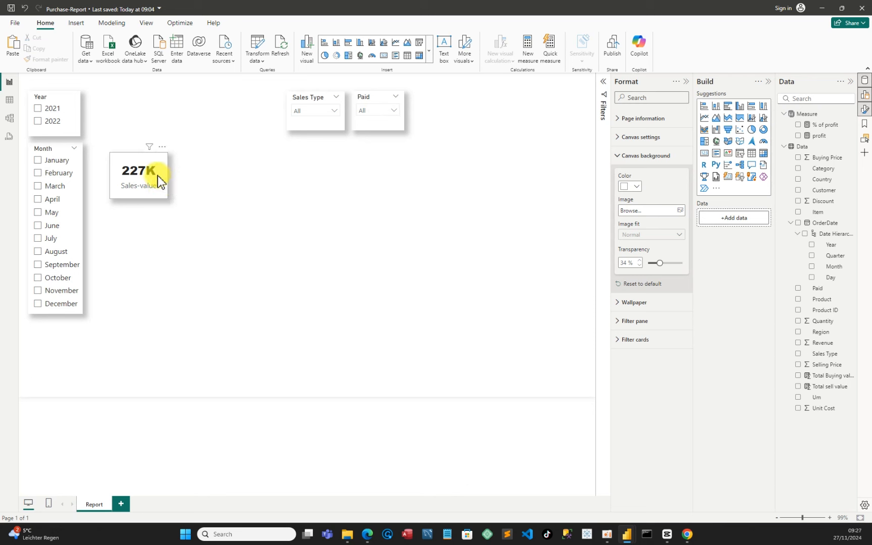
{"action": "left_click", "coordinate": [157, 170]}
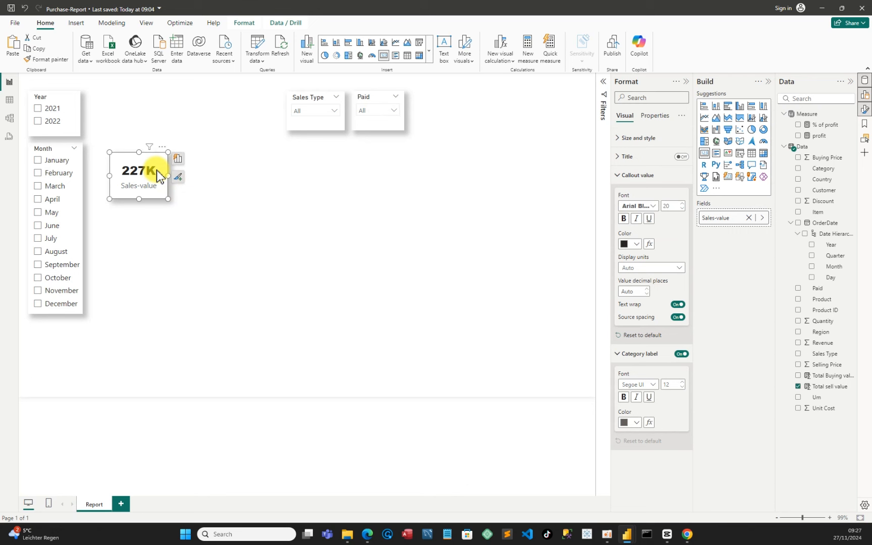
{"action": "key", "text": "ctrl+v"}
{"action": "key", "text": "ctrl+v"}
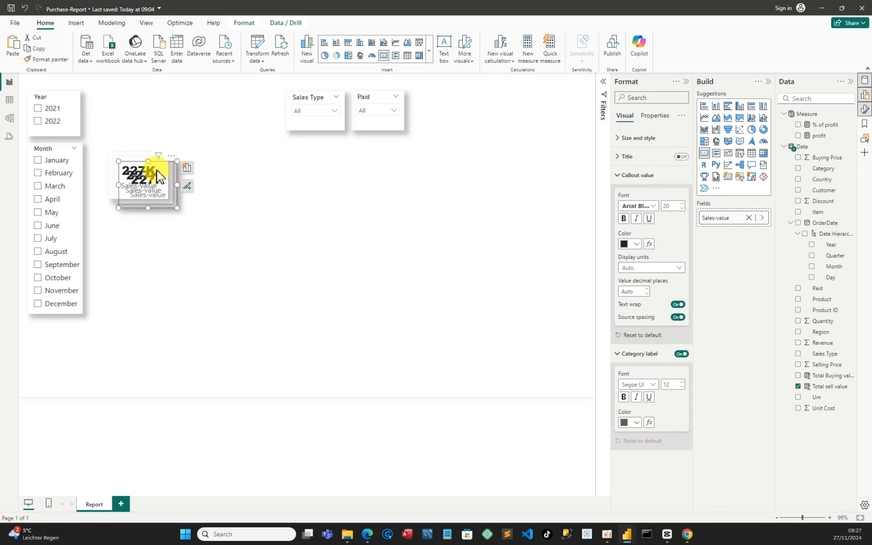
{"action": "key", "text": "ctrl+v"}
{"action": "key", "text": "ctrl+v"}
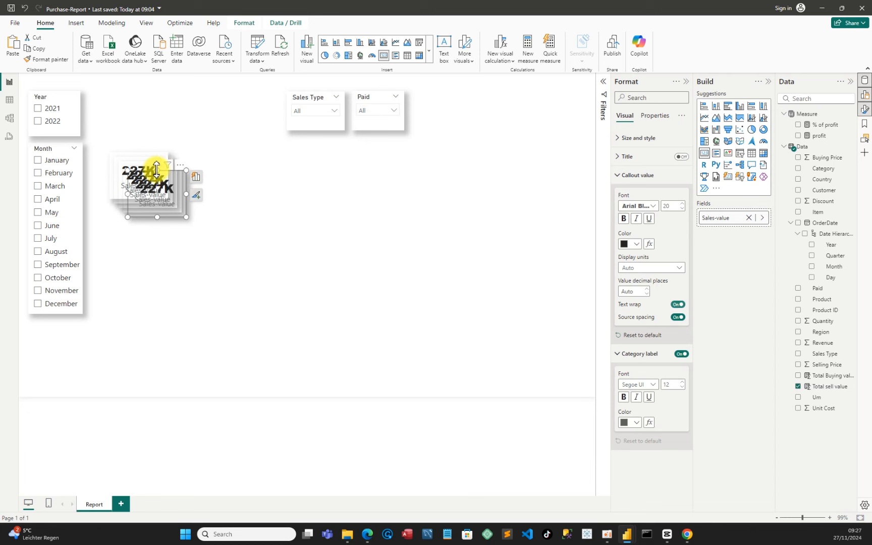
{"action": "key", "text": "ctrl+v"}
Arrange all the Sales-value cards in one aligned row across the top of the report
{"action": "left_click_drag", "start_coordinate": [158, 176], "coordinate": [547, 195]}
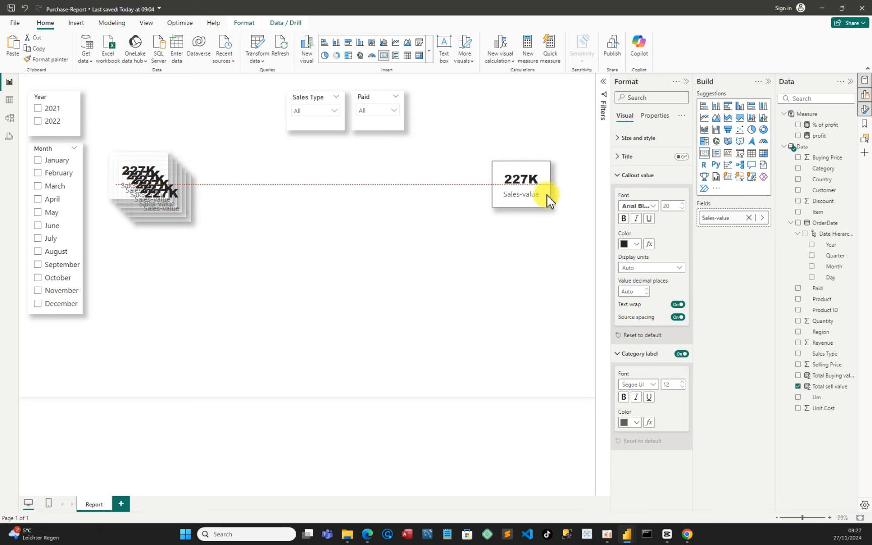
{"action": "left_click_drag", "start_coordinate": [153, 187], "coordinate": [437, 174]}
{"action": "left_click_drag", "start_coordinate": [167, 189], "coordinate": [374, 190]}
{"action": "left_click_drag", "start_coordinate": [121, 165], "coordinate": [286, 173]}
{"action": "mouse_move", "coordinate": [137, 179]}
{"action": "left_mouse_down"}
{"action": "mouse_move", "coordinate": [230, 187]}
{"action": "mouse_move", "coordinate": [197, 307]}
{"action": "mouse_move", "coordinate": [134, 176]}
{"action": "left_mouse_up"}
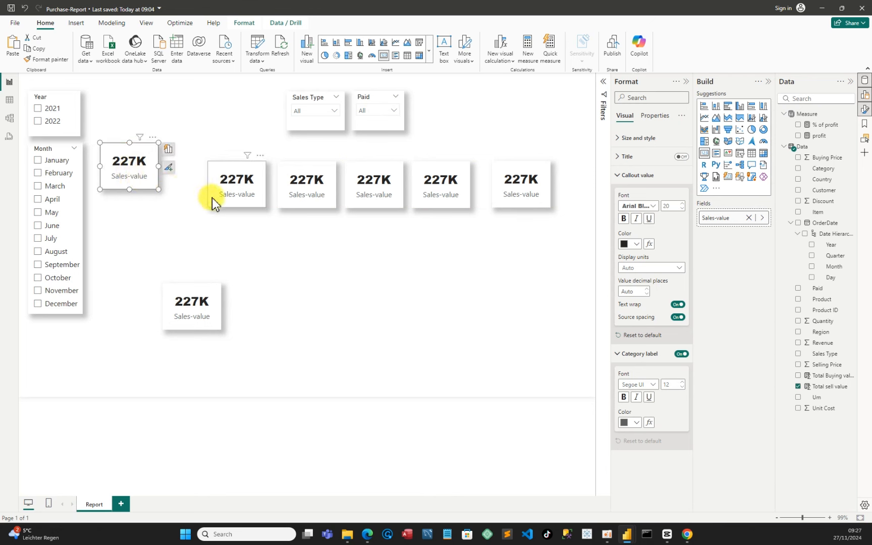
{"action": "left_click_drag", "start_coordinate": [202, 179], "coordinate": [176, 180]}
{"action": "left_click_drag", "start_coordinate": [290, 201], "coordinate": [249, 187]}
{"action": "left_click_drag", "start_coordinate": [372, 204], "coordinate": [329, 189]}
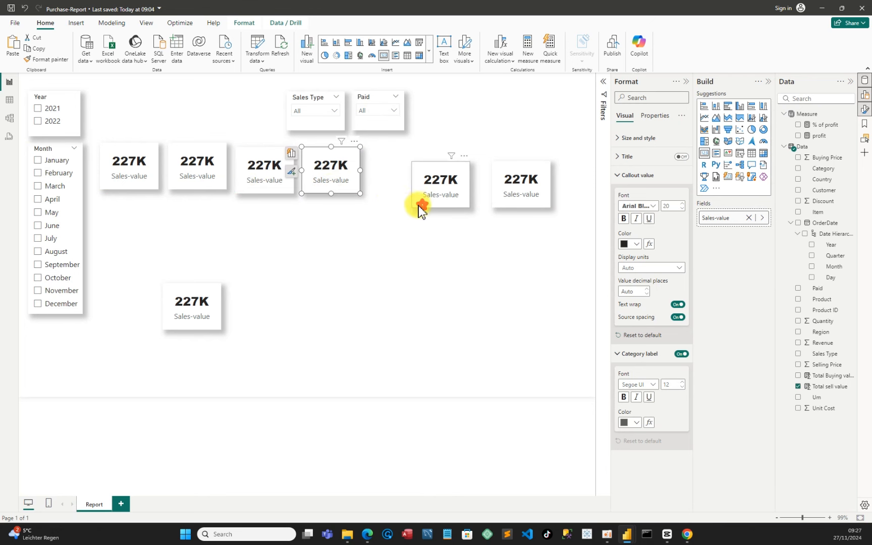
{"action": "left_click_drag", "start_coordinate": [420, 206], "coordinate": [381, 192]}
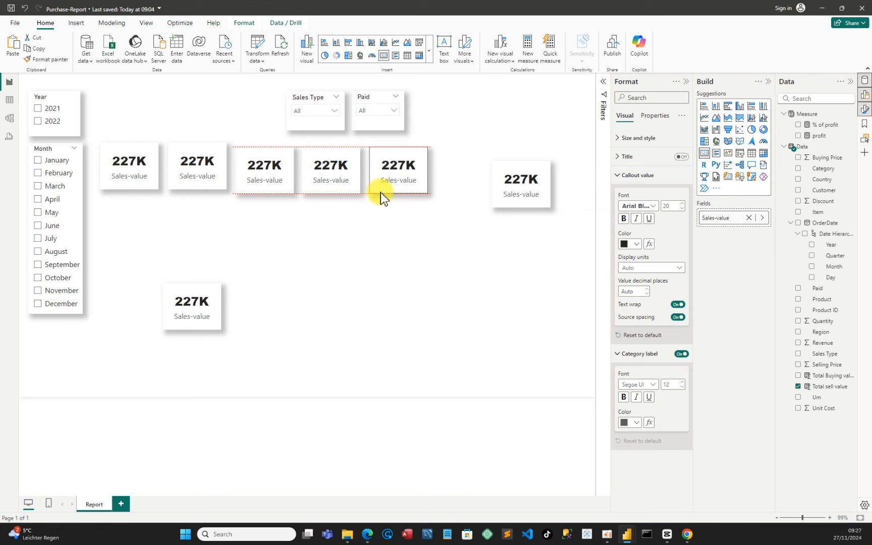
{"action": "left_click_drag", "start_coordinate": [536, 202], "coordinate": [485, 188]}
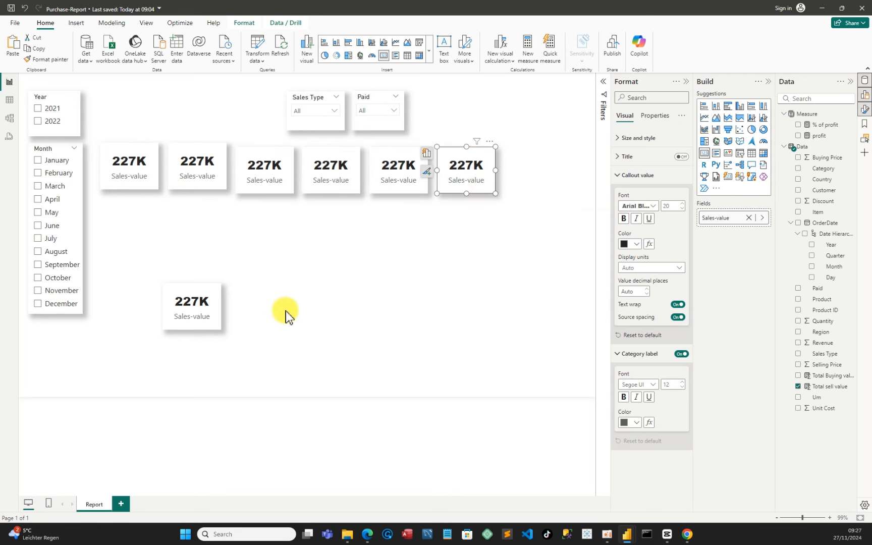
{"action": "left_click_drag", "start_coordinate": [203, 317], "coordinate": [550, 188]}
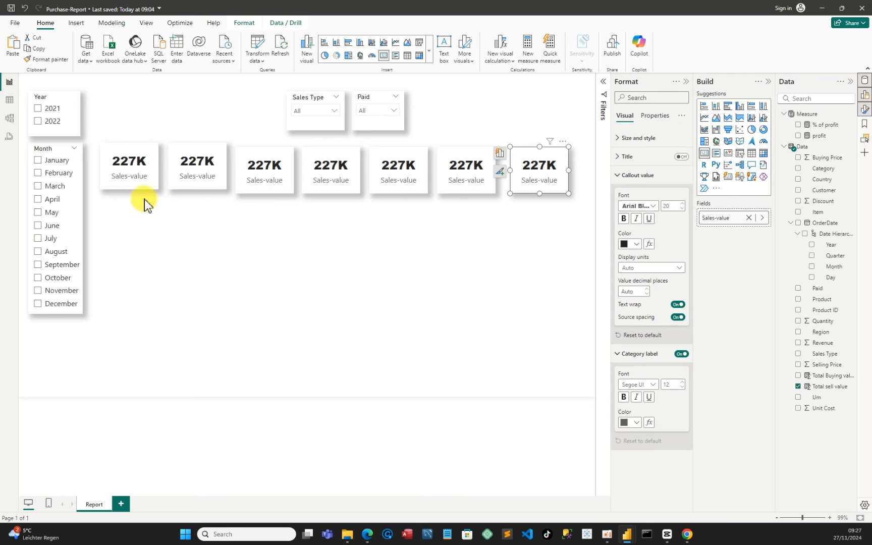
Replace the second card's Total sell value field with the profit measure
{"action": "left_click", "coordinate": [192, 180]}
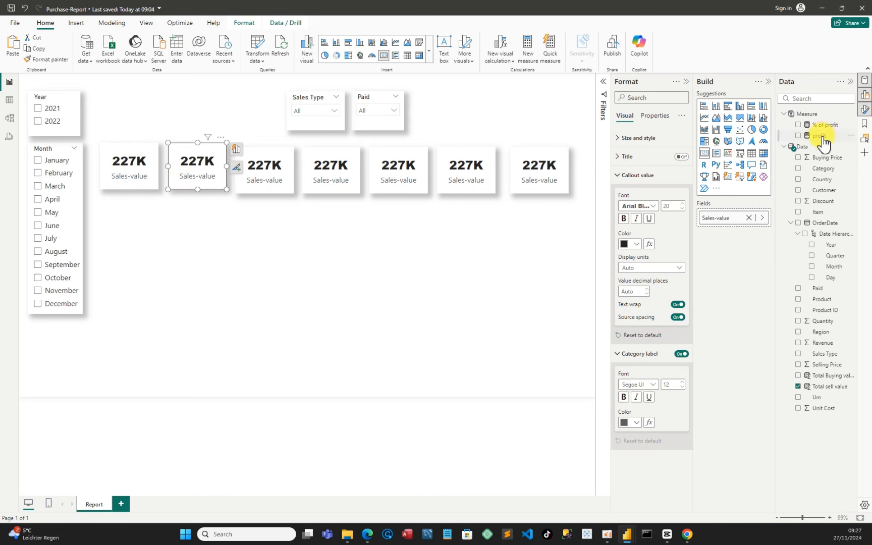
{"action": "left_click", "coordinate": [796, 386]}
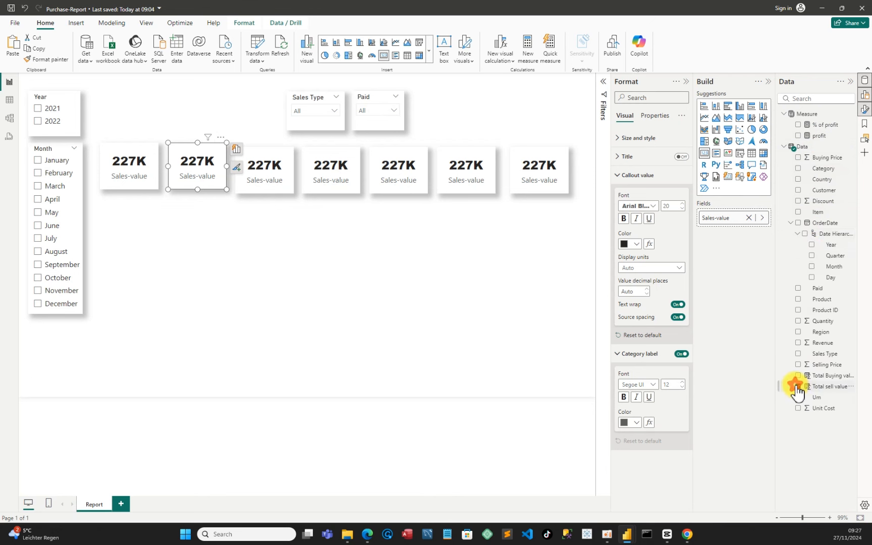
{"action": "left_click", "coordinate": [798, 136]}
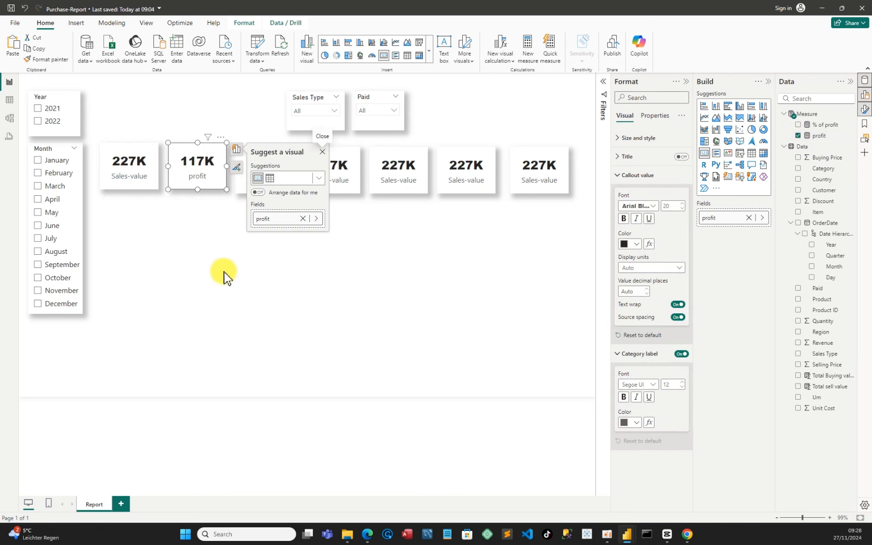
{"action": "left_click", "coordinate": [236, 220]}
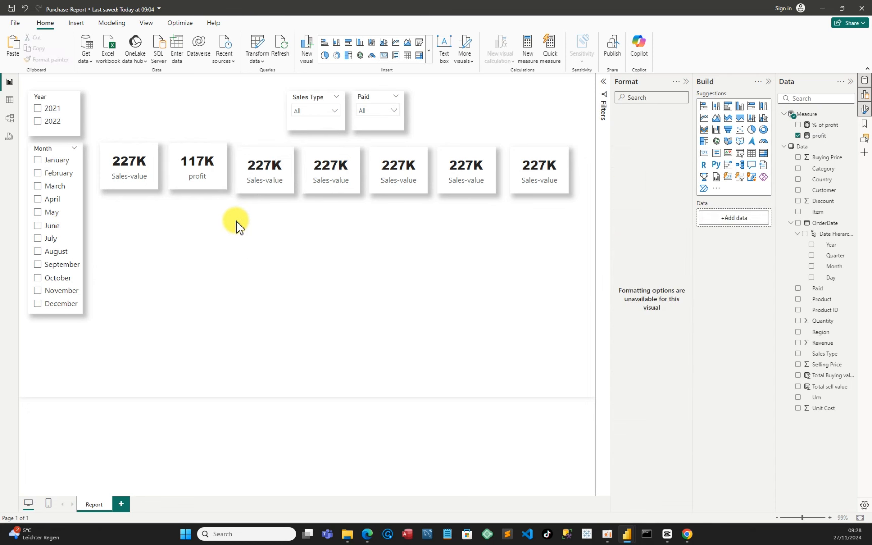
Swap the third card's field for the % of profit measure and widen the card slightly to fit its value
{"action": "left_click", "coordinate": [269, 186]}
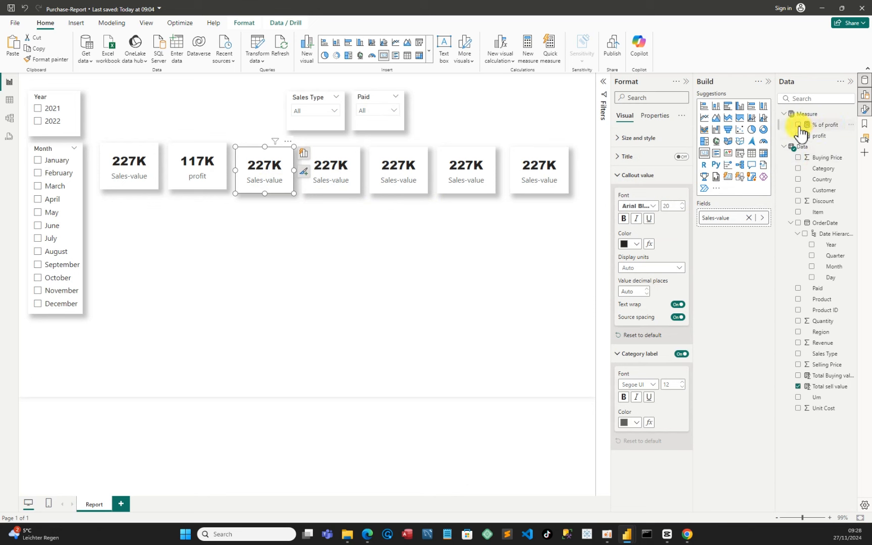
{"action": "left_click", "coordinate": [798, 387]}
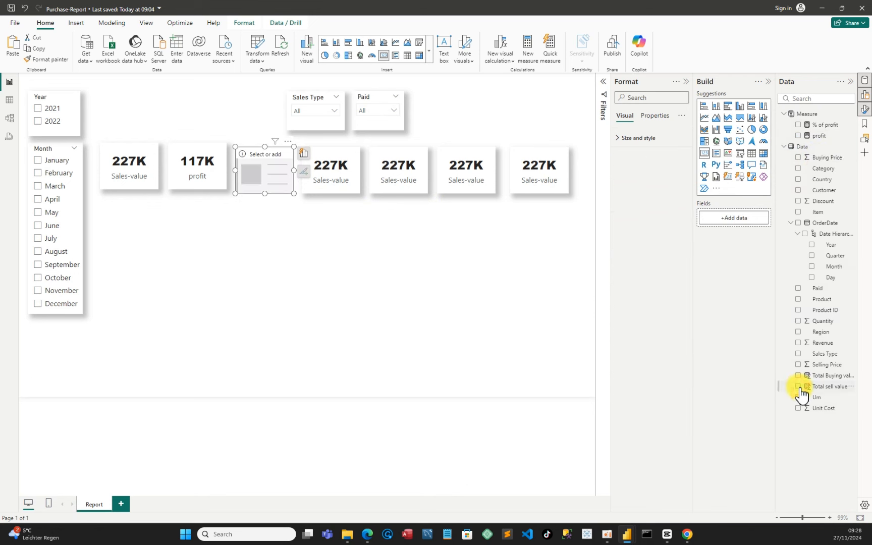
{"action": "left_click", "coordinate": [797, 125]}
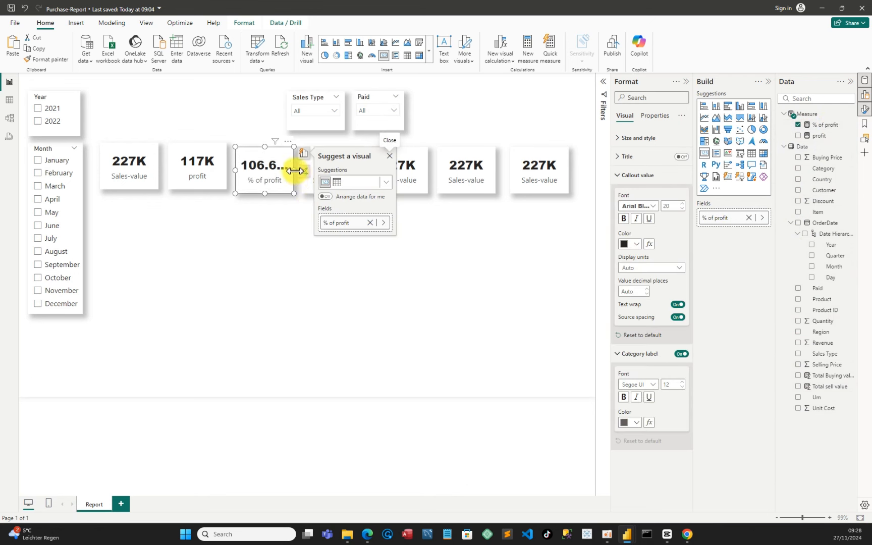
{"action": "left_click_drag", "start_coordinate": [294, 171], "coordinate": [300, 171]}
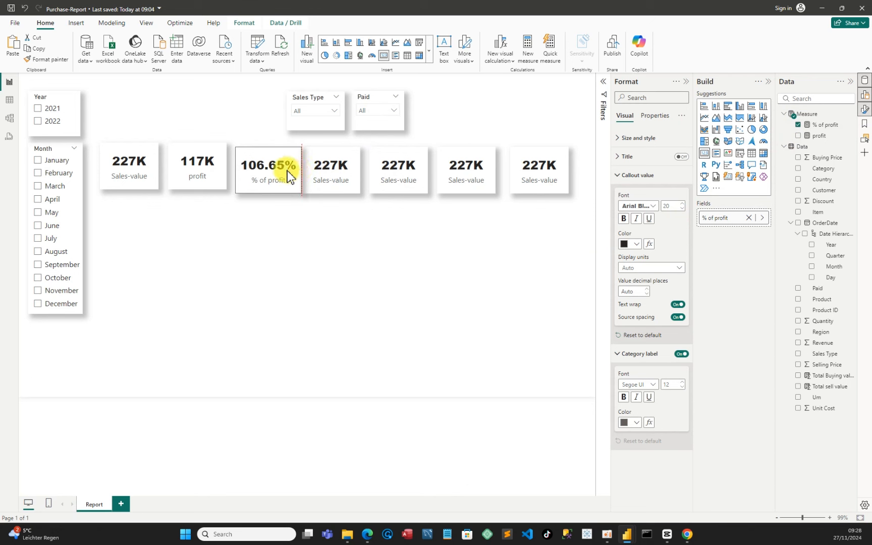
{"action": "left_click_drag", "start_coordinate": [281, 168], "coordinate": [278, 169]}
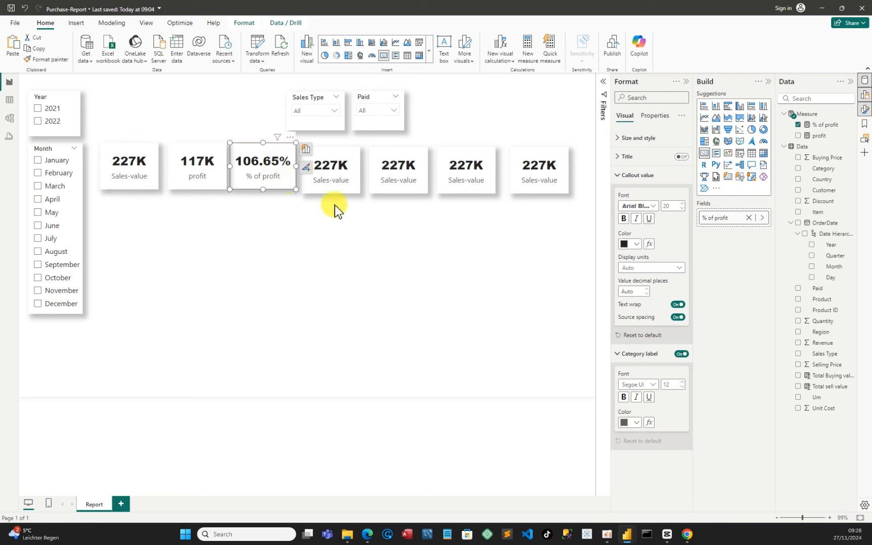
Realign the fourth and fifth cards in the row beside the % of profit card
{"action": "left_click", "coordinate": [350, 180]}
{"action": "left_click_drag", "start_coordinate": [350, 178], "coordinate": [348, 176]}
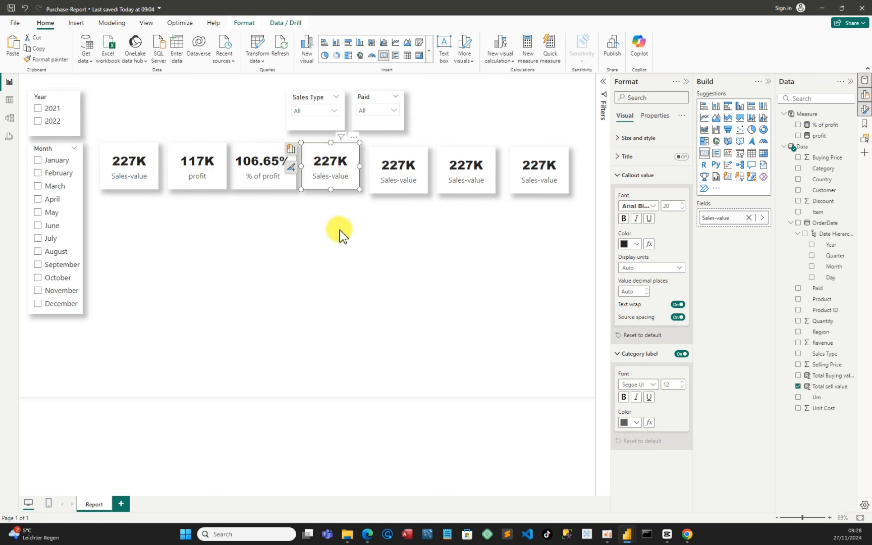
{"action": "left_click_drag", "start_coordinate": [398, 172], "coordinate": [403, 182]}
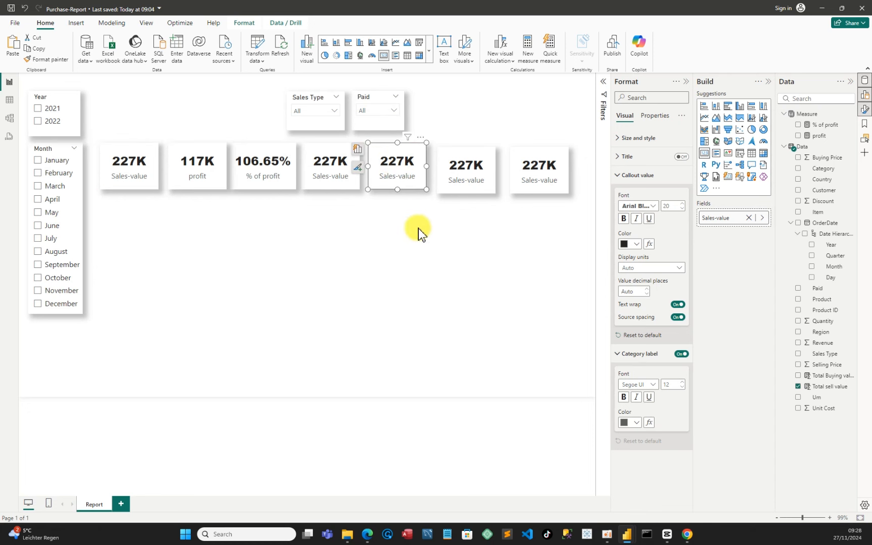
Replace the fifth card's field with Quantity and open the Filters pane
{"action": "left_click", "coordinate": [799, 386]}
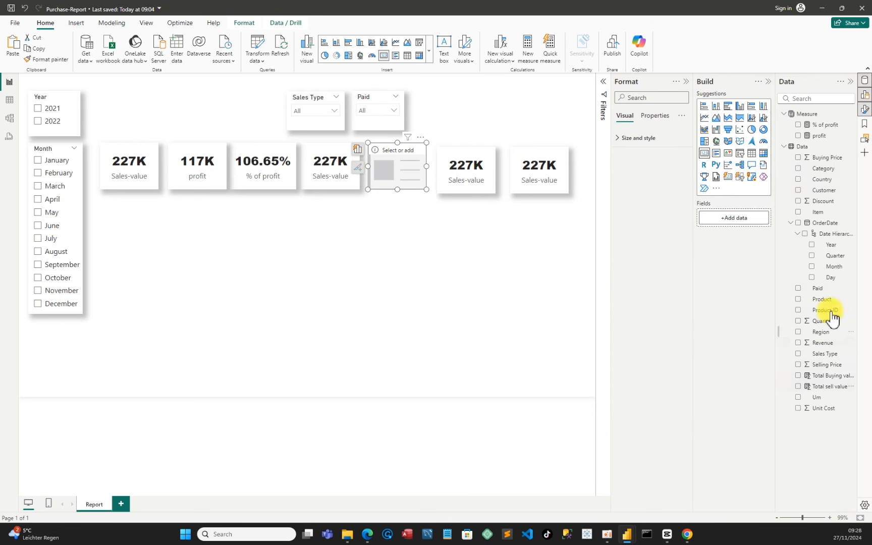
{"action": "left_click", "coordinate": [798, 321]}
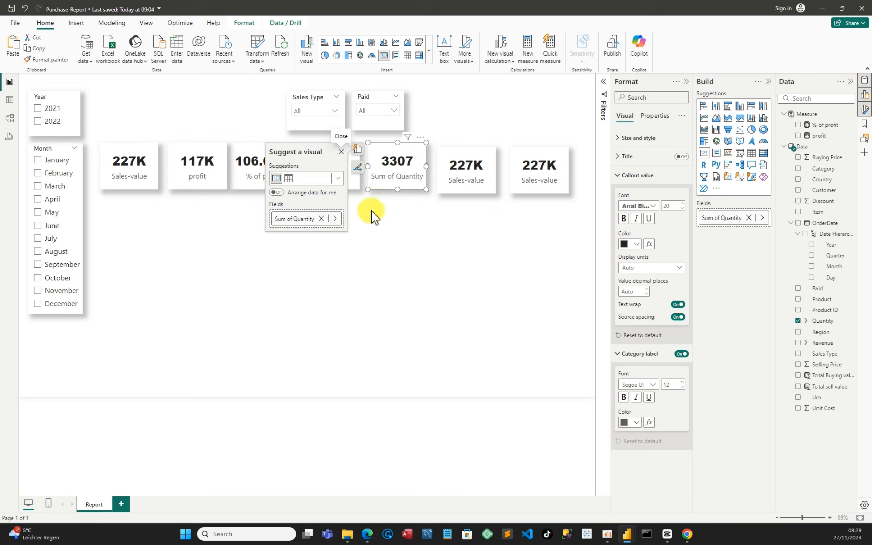
{"action": "left_click", "coordinate": [604, 86]}
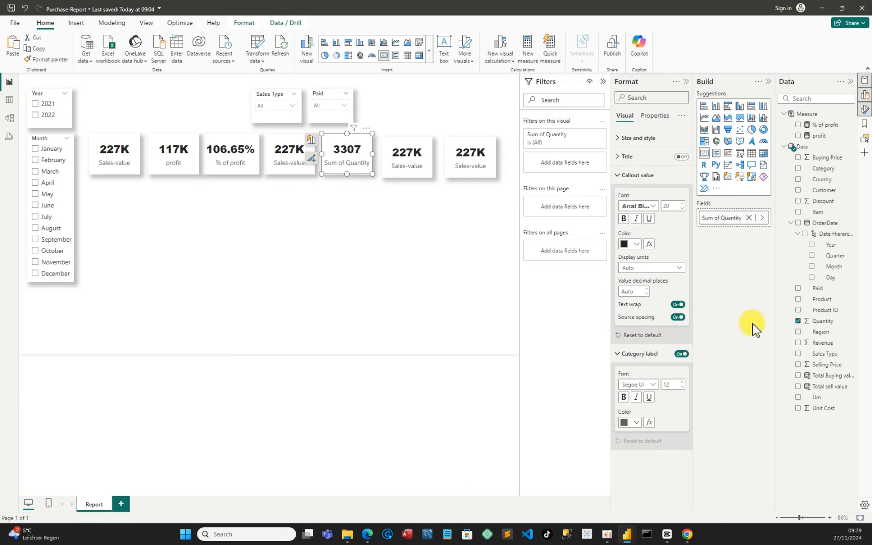
Filter the Quantity card to the Top 1 Product ID by Total sell value and apply the filter
{"action": "left_click_drag", "start_coordinate": [825, 310], "coordinate": [578, 172]}
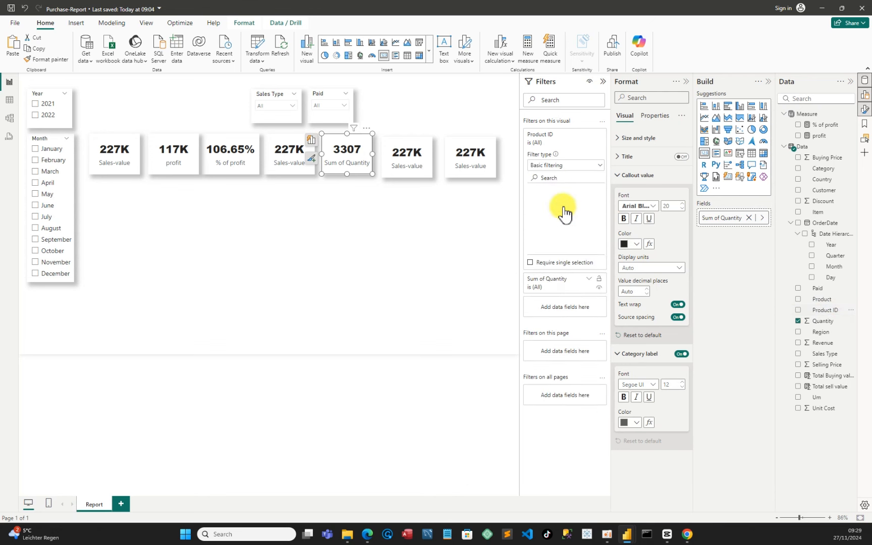
{"action": "left_click", "coordinate": [600, 171]}
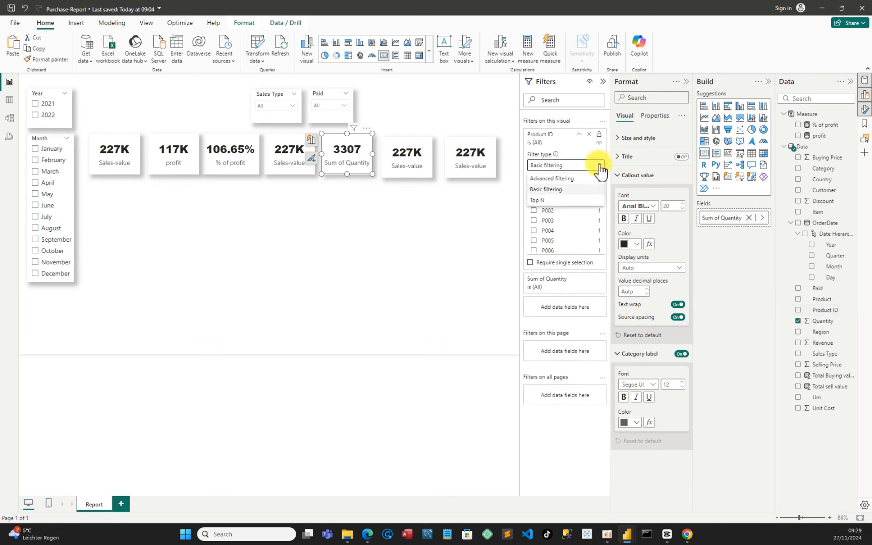
{"action": "left_click", "coordinate": [544, 207]}
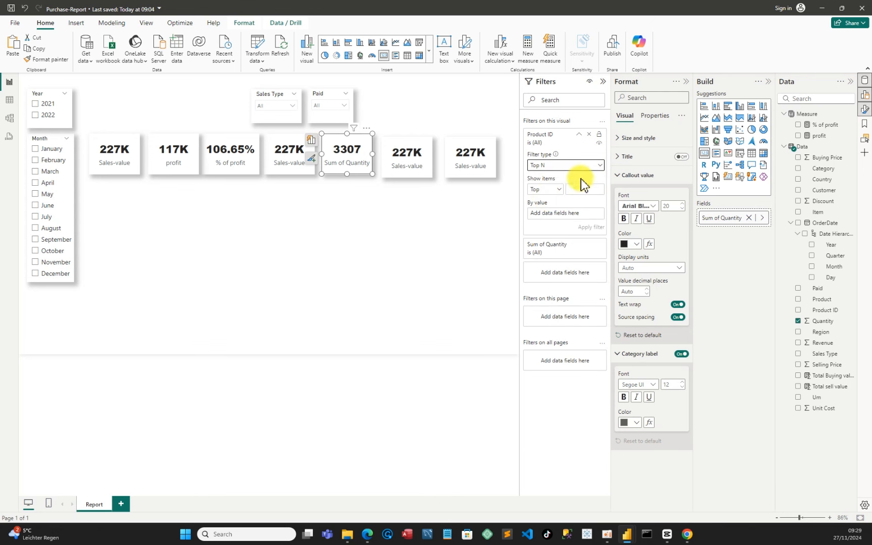
{"action": "left_click", "coordinate": [580, 187]}
{"action": "type", "text": "1"}
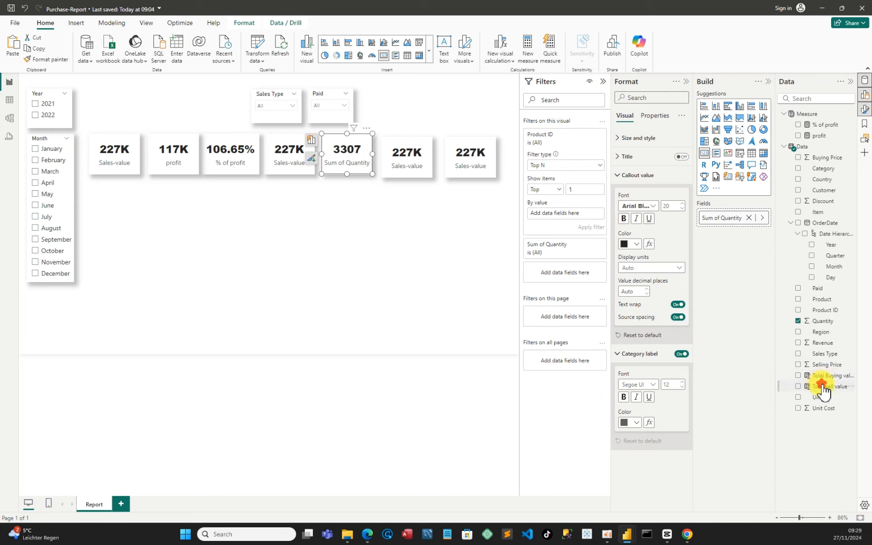
{"action": "left_click_drag", "start_coordinate": [817, 386], "coordinate": [560, 218]}
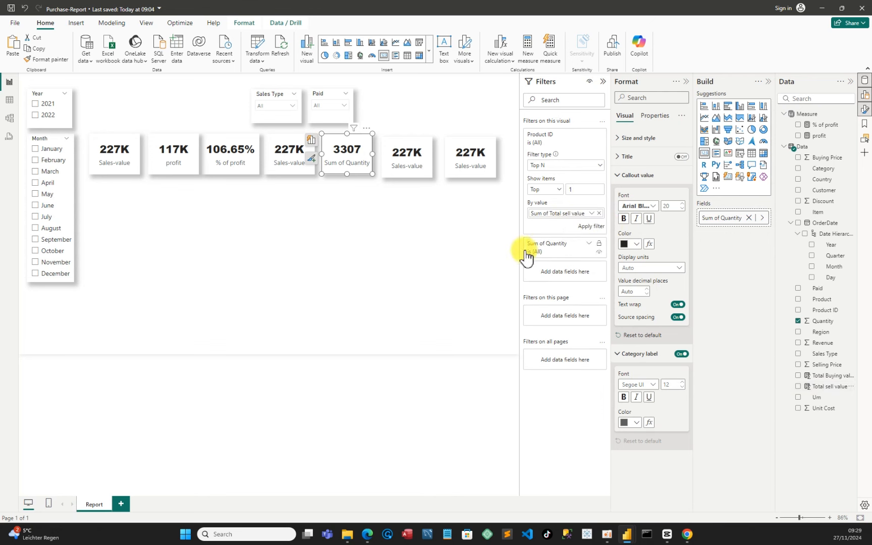
{"action": "left_click", "coordinate": [590, 227]}
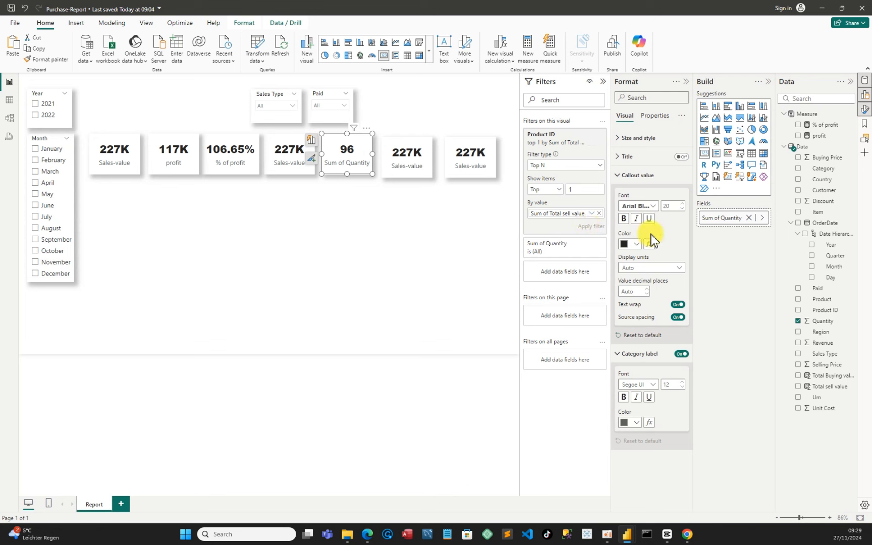
Rename the card's Sum of Quantity field to Quantity for this visual
{"action": "double_click", "coordinate": [721, 218]}
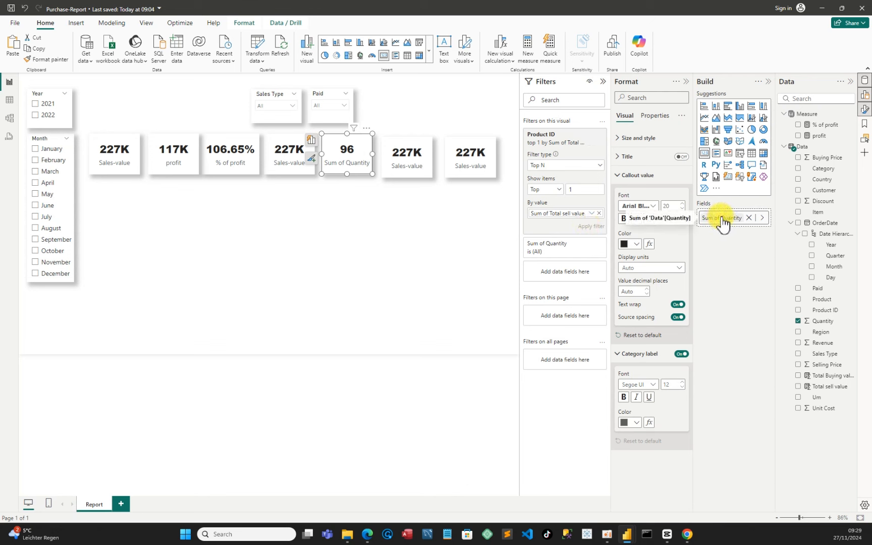
{"action": "right_click", "coordinate": [721, 218]}
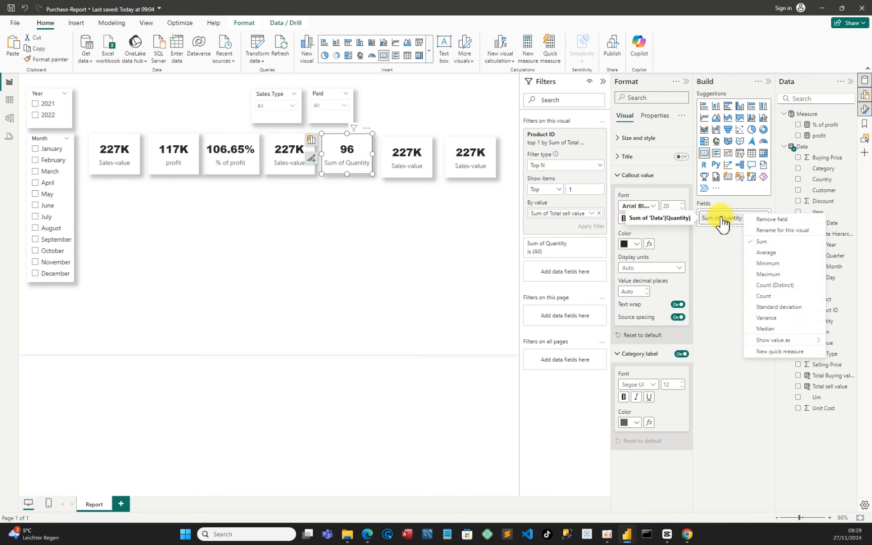
{"action": "left_click", "coordinate": [767, 230]}
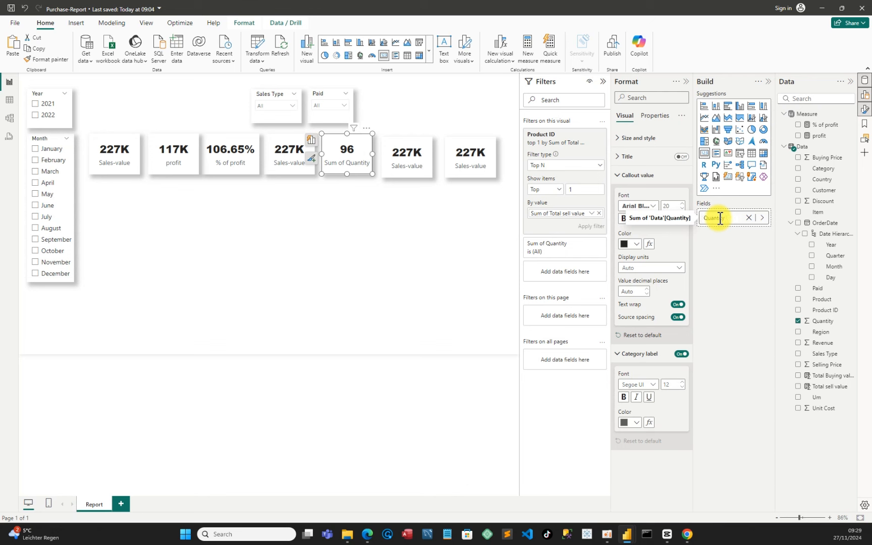
{"action": "key", "text": "Return"}
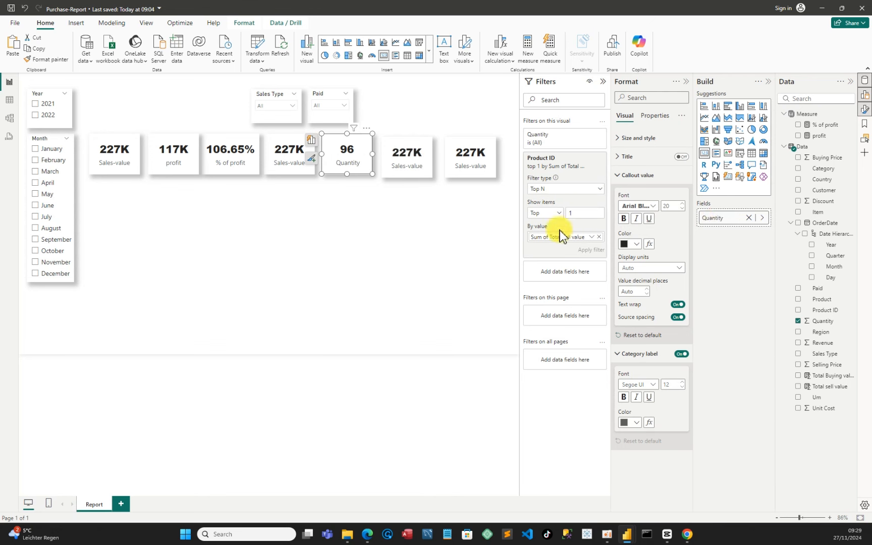
Replace the sixth card's field with Um and move the card next to the Quantity card
{"action": "left_click_drag", "start_coordinate": [416, 170], "coordinate": [423, 169]}
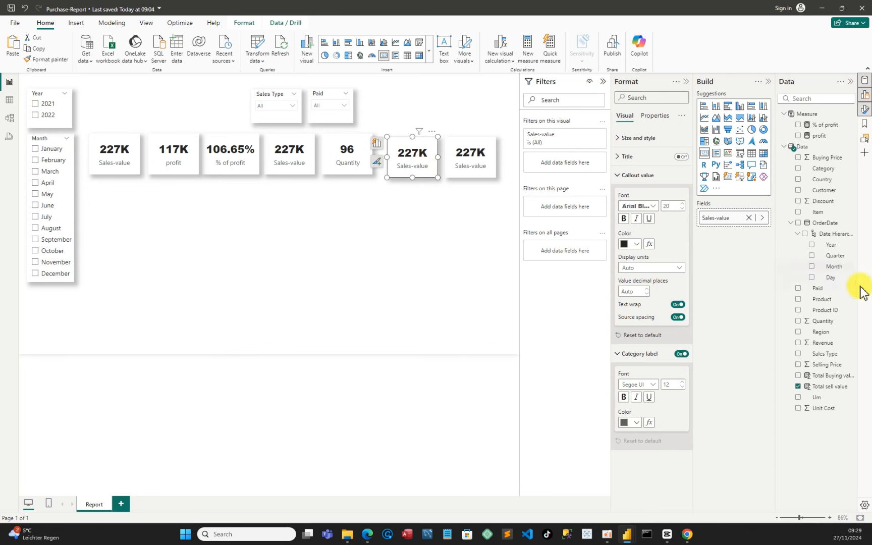
{"action": "left_click", "coordinate": [797, 398]}
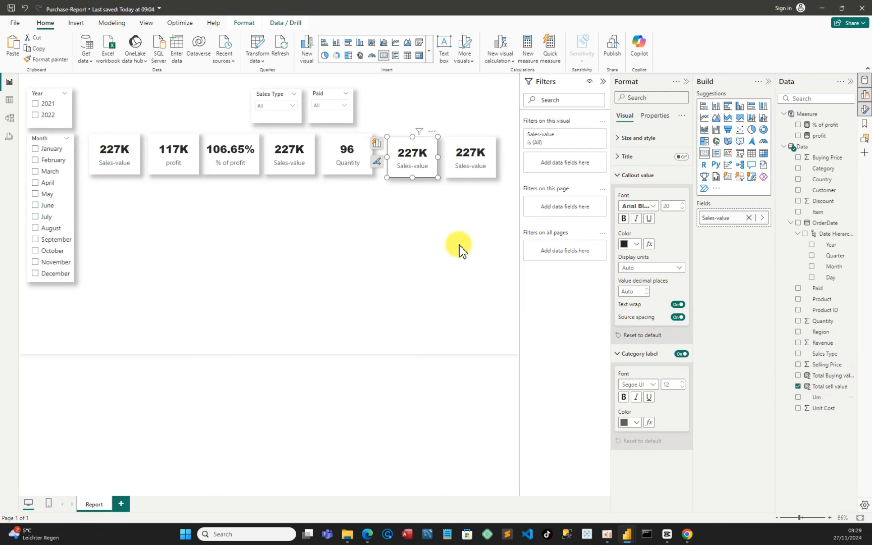
{"action": "left_click", "coordinate": [798, 386]}
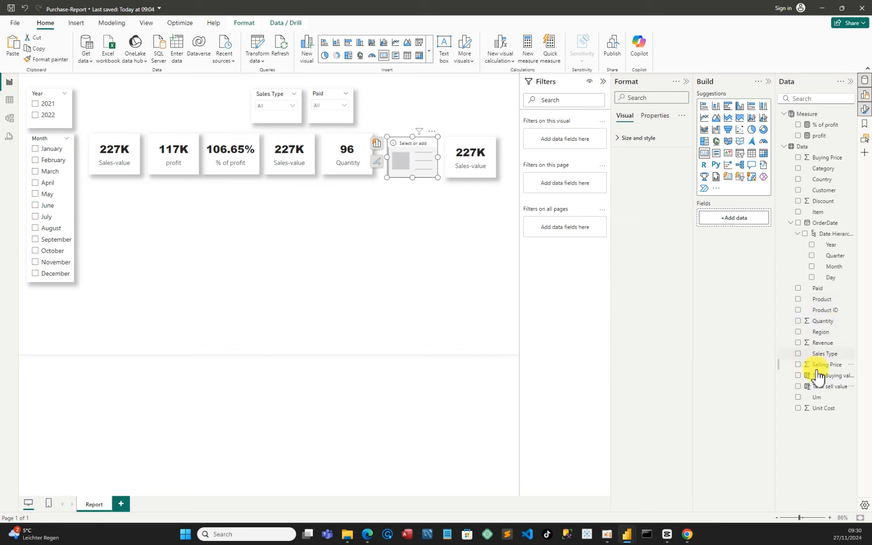
{"action": "left_click", "coordinate": [799, 398]}
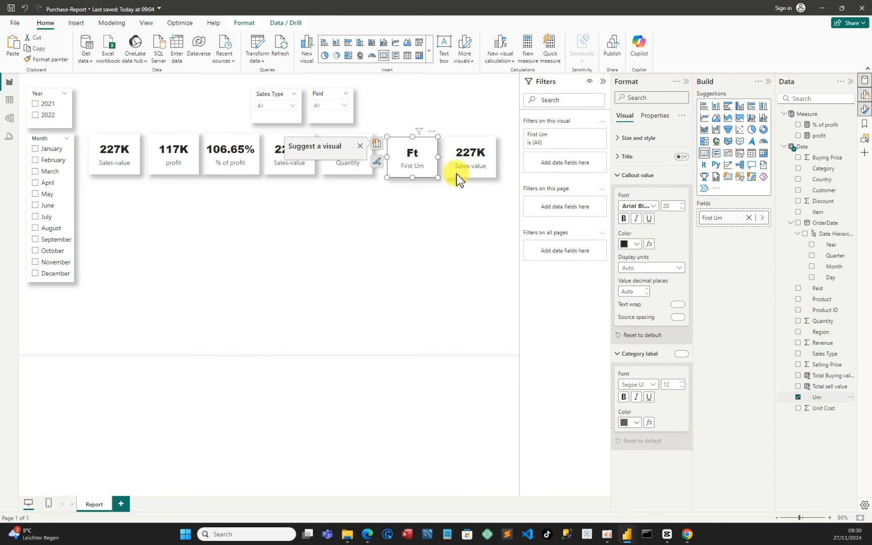
{"action": "left_click_drag", "start_coordinate": [442, 159], "coordinate": [410, 162]}
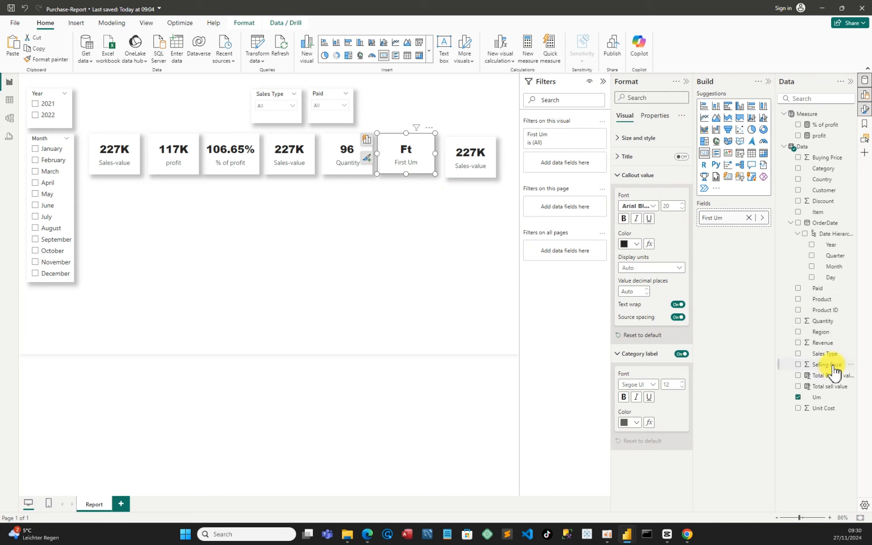
Filter the Um card to the Top 1 Product ID by Total sell value, then shift the last card right
{"action": "left_click_drag", "start_coordinate": [830, 313], "coordinate": [577, 172]}
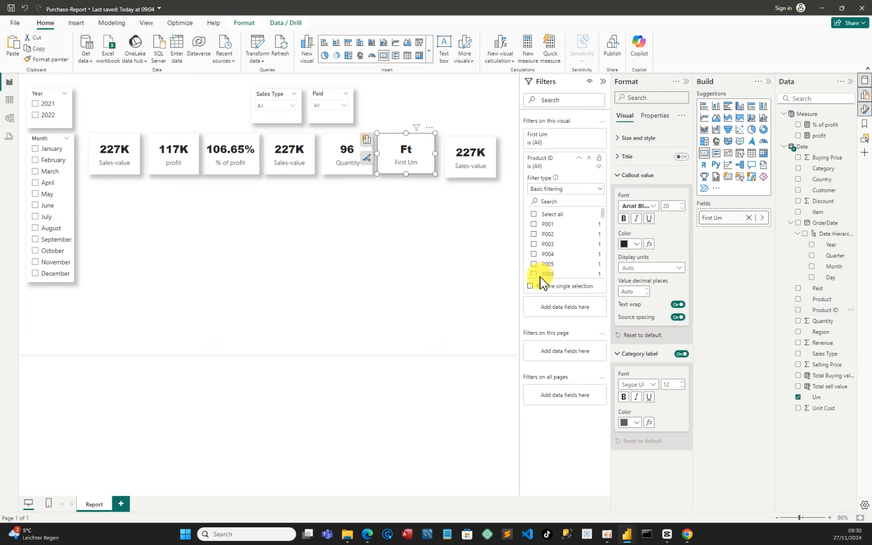
{"action": "left_click", "coordinate": [601, 190]}
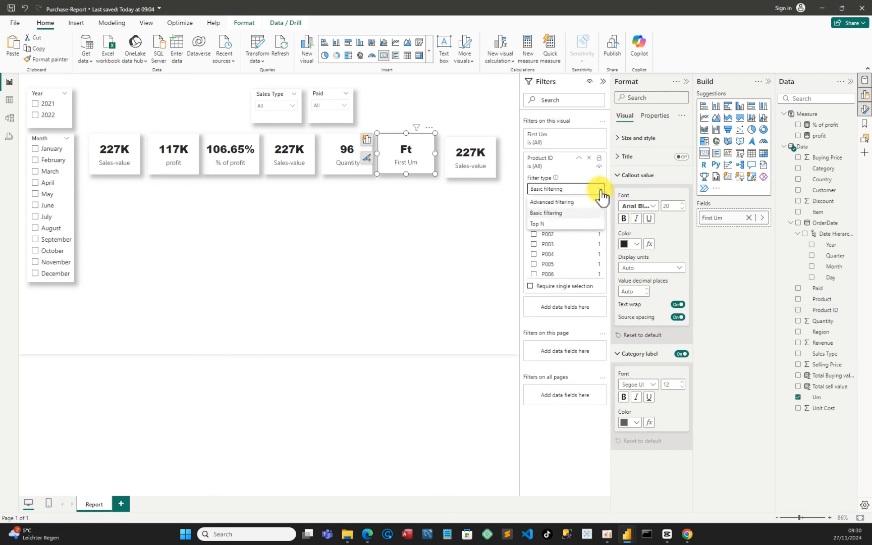
{"action": "left_click", "coordinate": [560, 225]}
{"action": "left_click", "coordinate": [581, 211]}
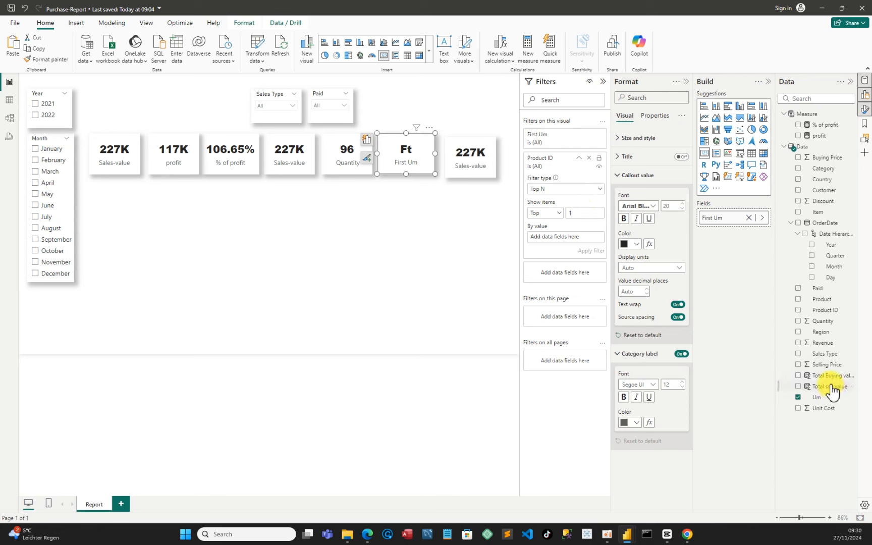
{"action": "left_click_drag", "start_coordinate": [831, 391], "coordinate": [571, 235]}
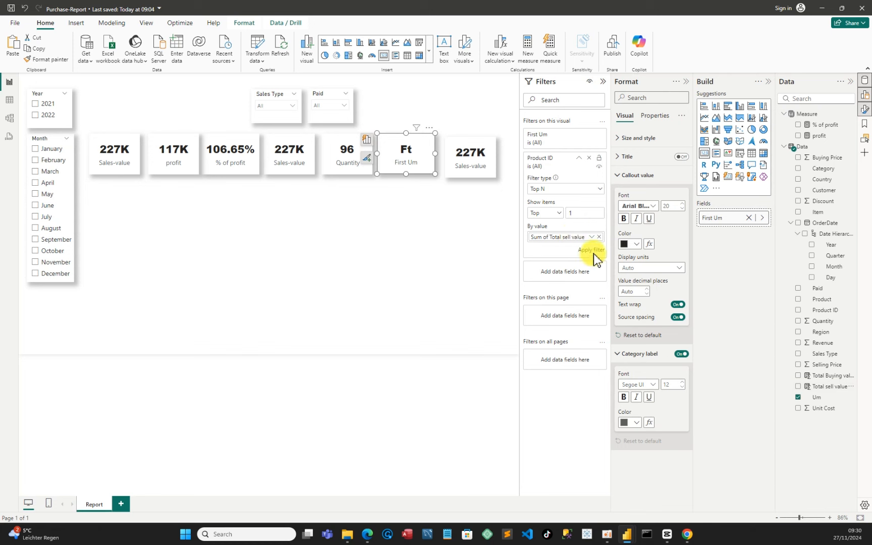
{"action": "left_click", "coordinate": [594, 251]}
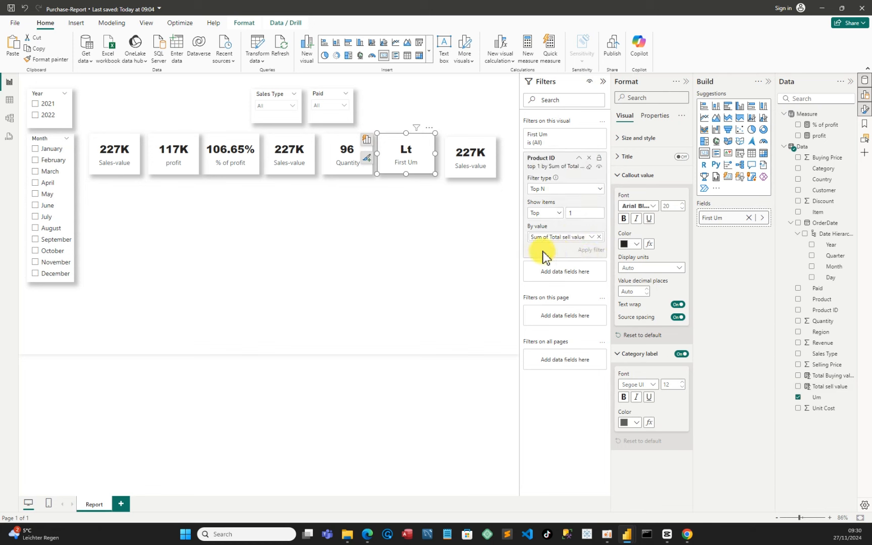
{"action": "left_click_drag", "start_coordinate": [470, 156], "coordinate": [503, 160]}
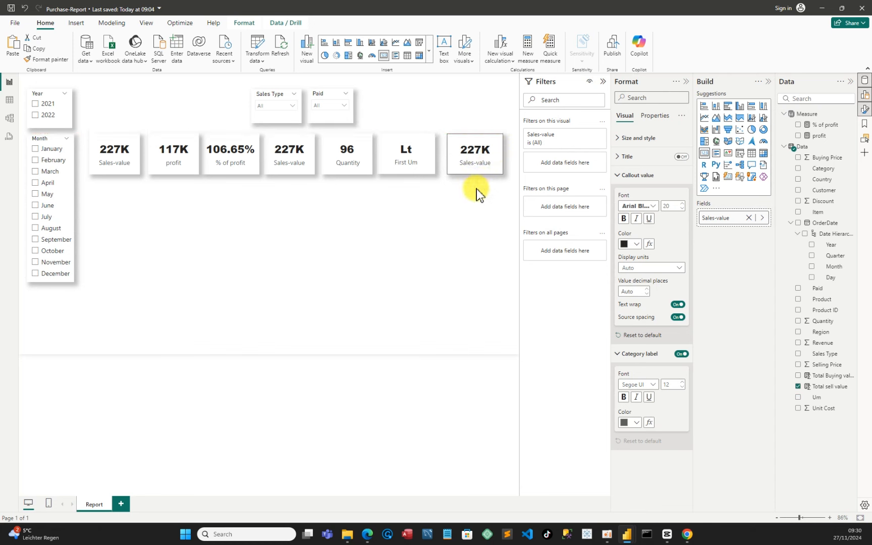
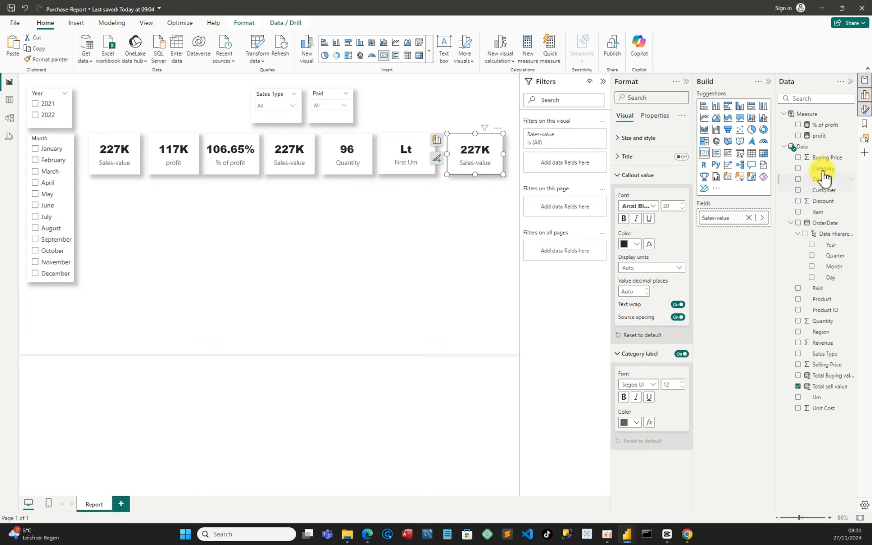
Filter the last Sales-value card to the Top 1 Category by Total sell value and apply the filter
{"action": "left_click_drag", "start_coordinate": [824, 169], "coordinate": [565, 170]}
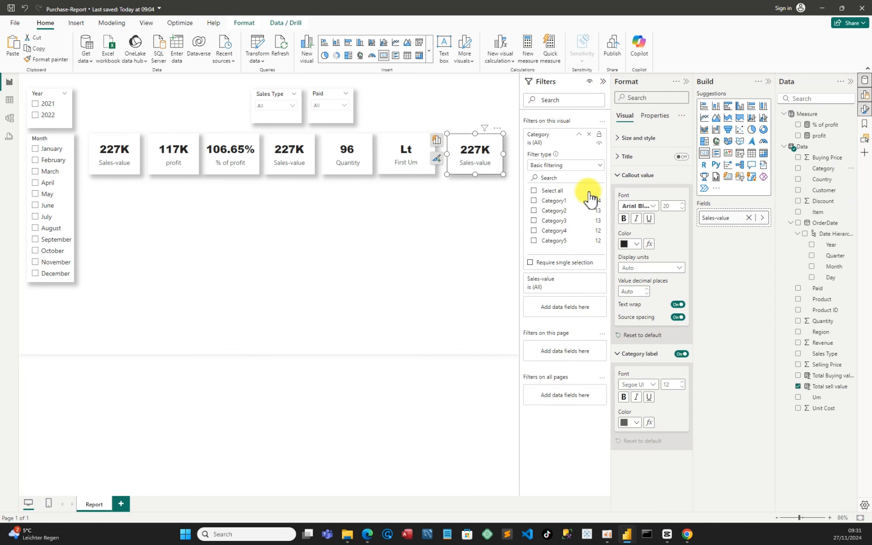
{"action": "left_click", "coordinate": [600, 165]}
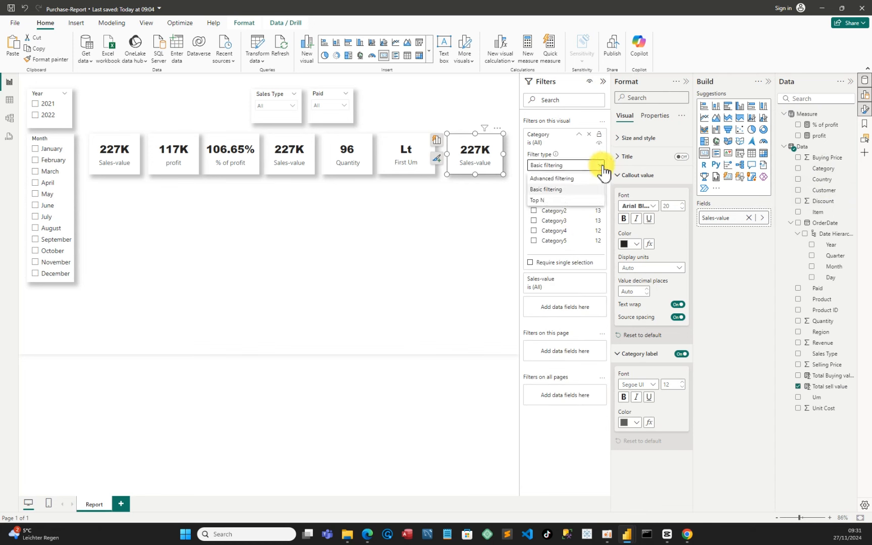
{"action": "left_click", "coordinate": [555, 201]}
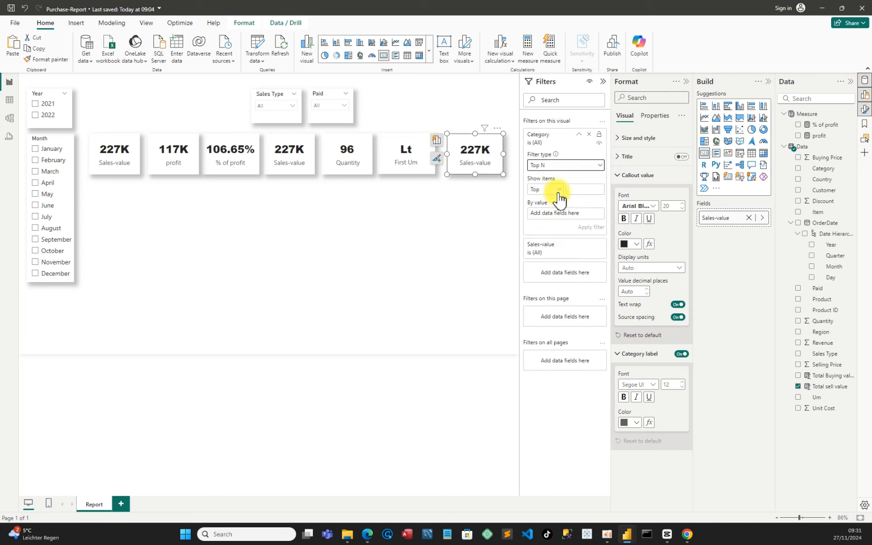
{"action": "left_click", "coordinate": [581, 191]}
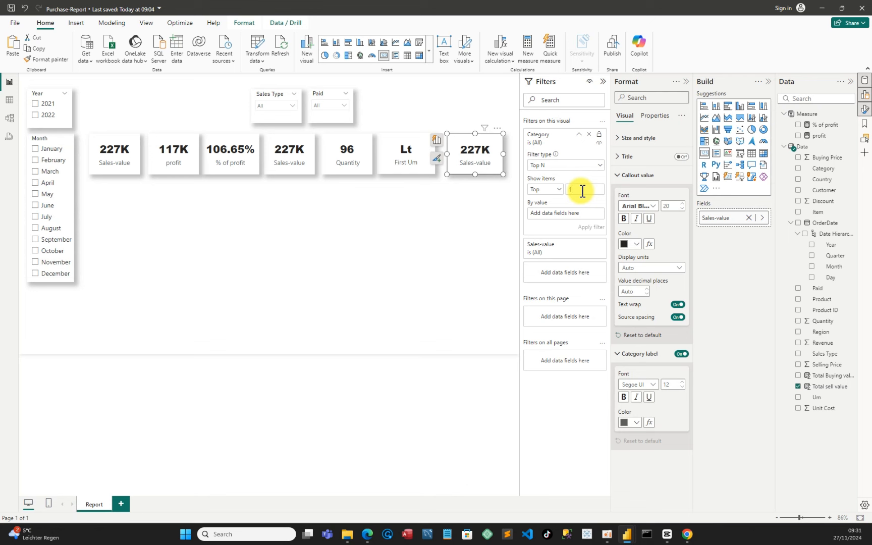
{"action": "left_click_drag", "start_coordinate": [828, 387], "coordinate": [581, 216]}
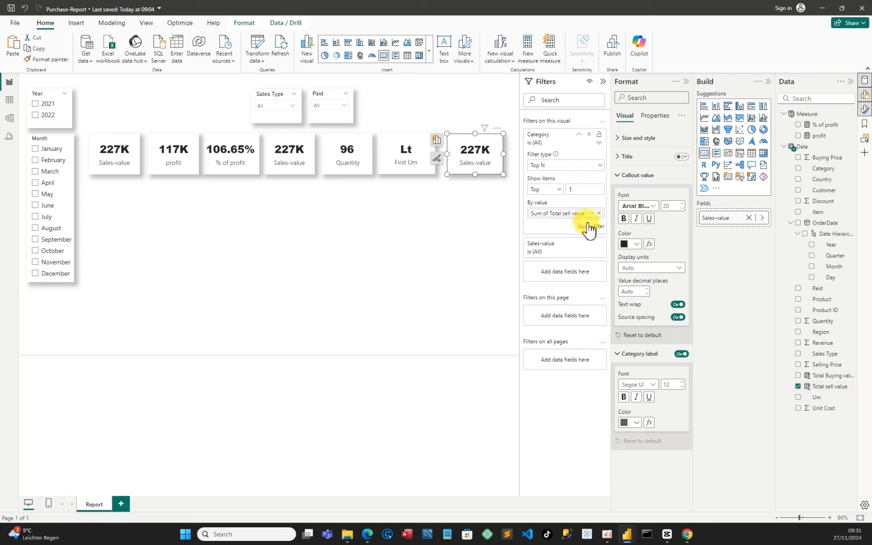
{"action": "left_click", "coordinate": [586, 225]}
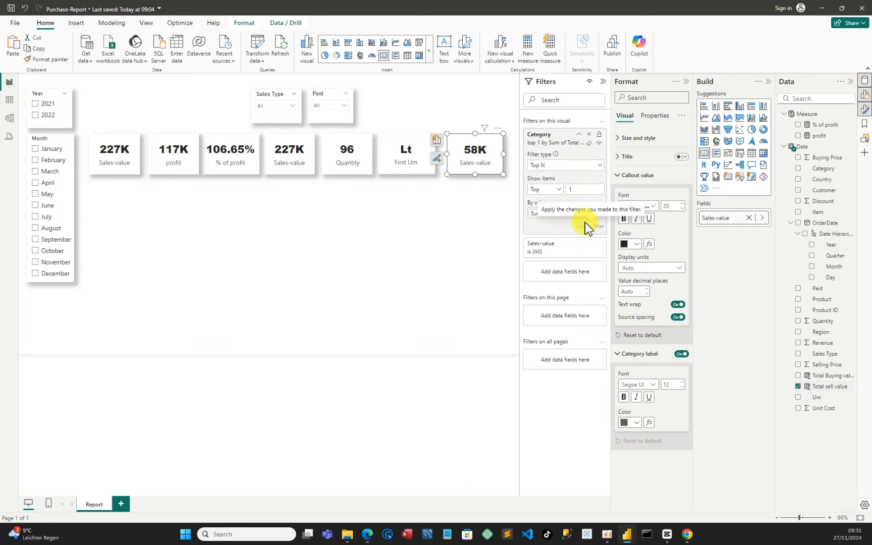
Insert a stacked column chart below the Month slicer area and resize it
{"action": "left_click", "coordinate": [432, 226]}
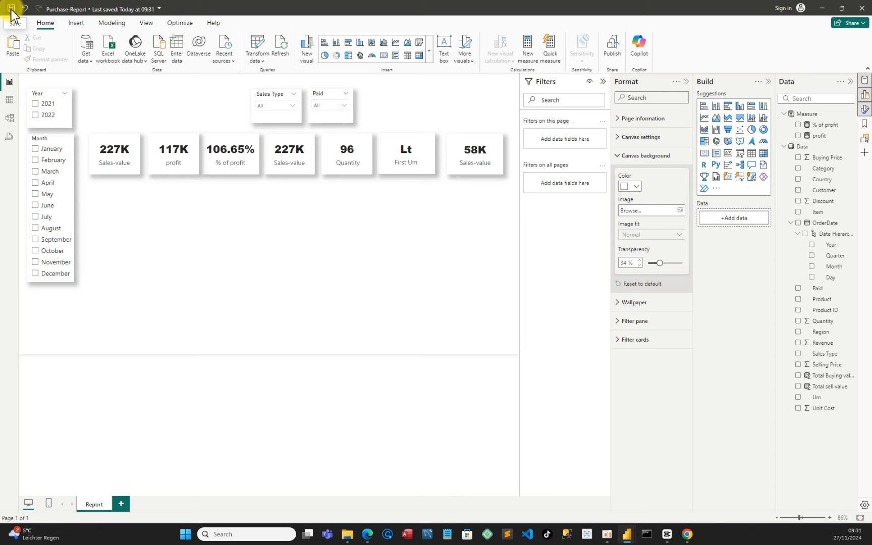
{"action": "left_click", "coordinate": [719, 112]}
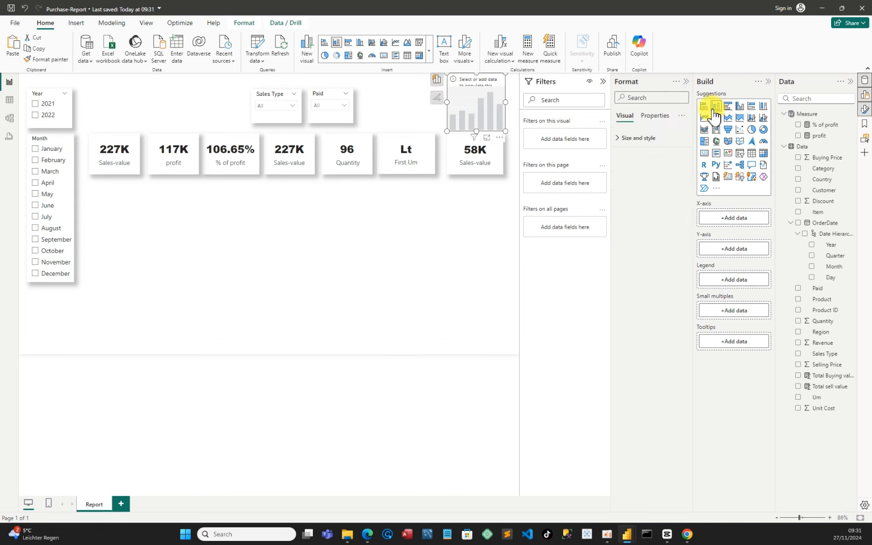
{"action": "left_click_drag", "start_coordinate": [460, 103], "coordinate": [103, 223]}
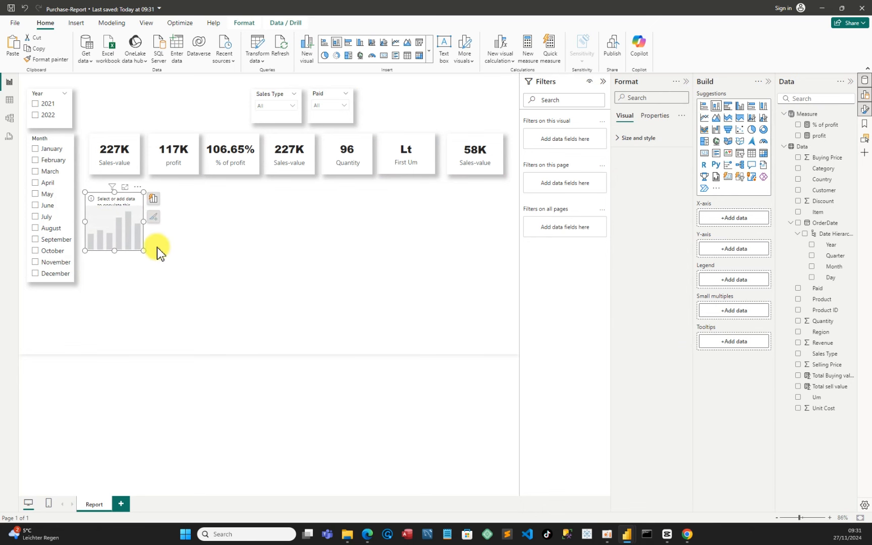
{"action": "left_click", "coordinate": [160, 226]}
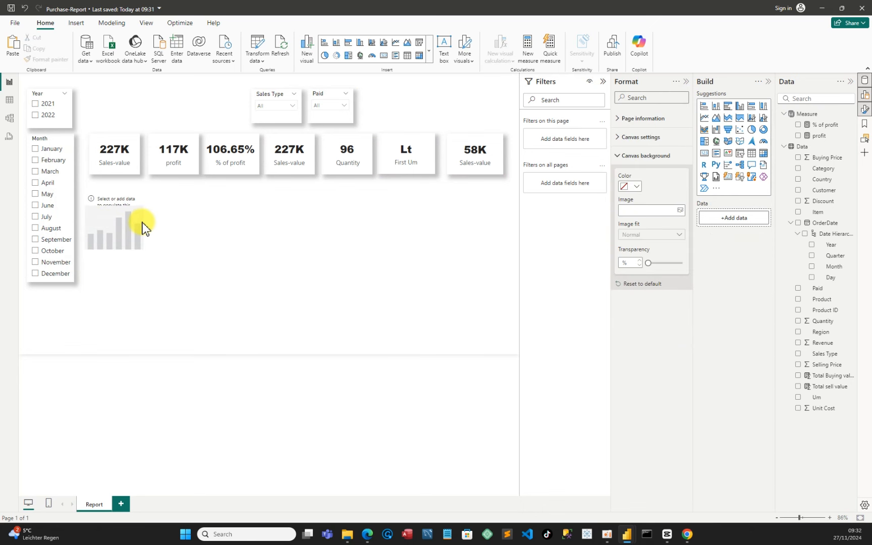
{"action": "left_click", "coordinate": [144, 226]}
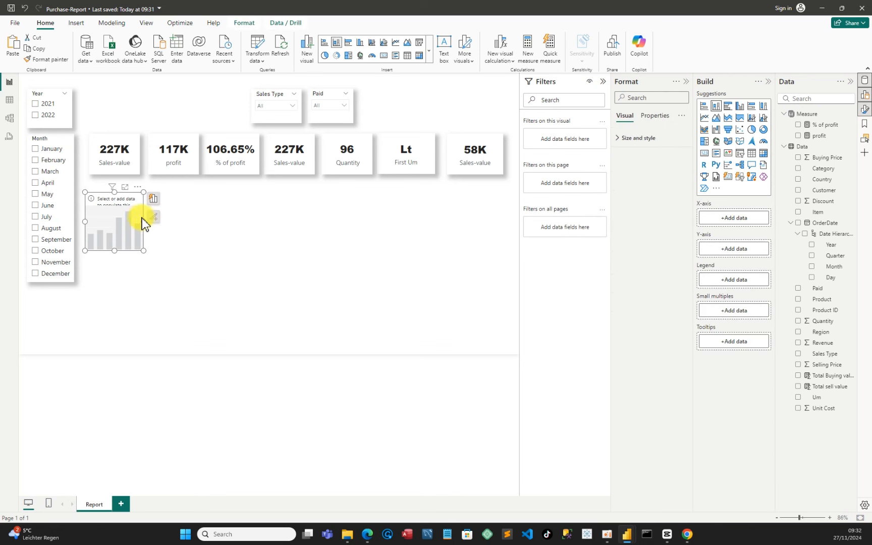
{"action": "left_click_drag", "start_coordinate": [150, 224], "coordinate": [178, 233]}
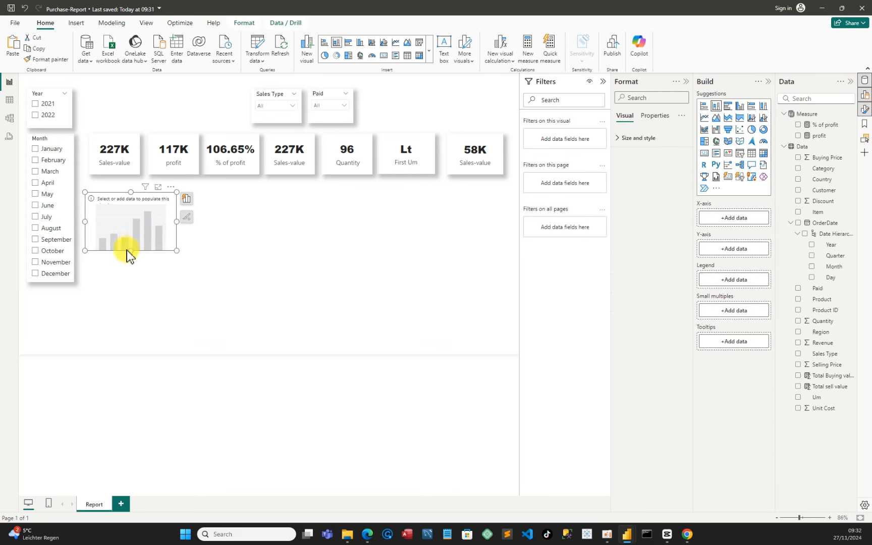
{"action": "left_click_drag", "start_coordinate": [130, 250], "coordinate": [134, 270]}
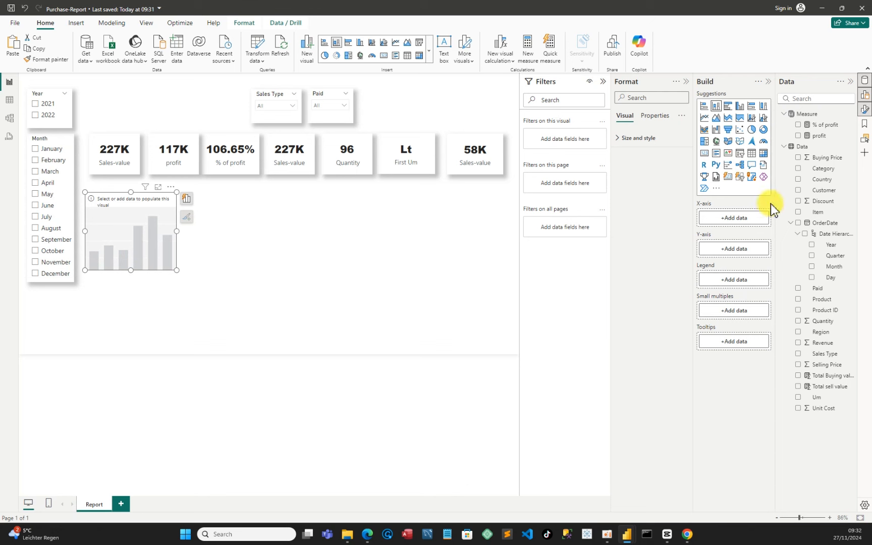
Add the profit measure, OrderDate Month and Total sell value fields to the chart
{"action": "left_click", "coordinate": [797, 136]}
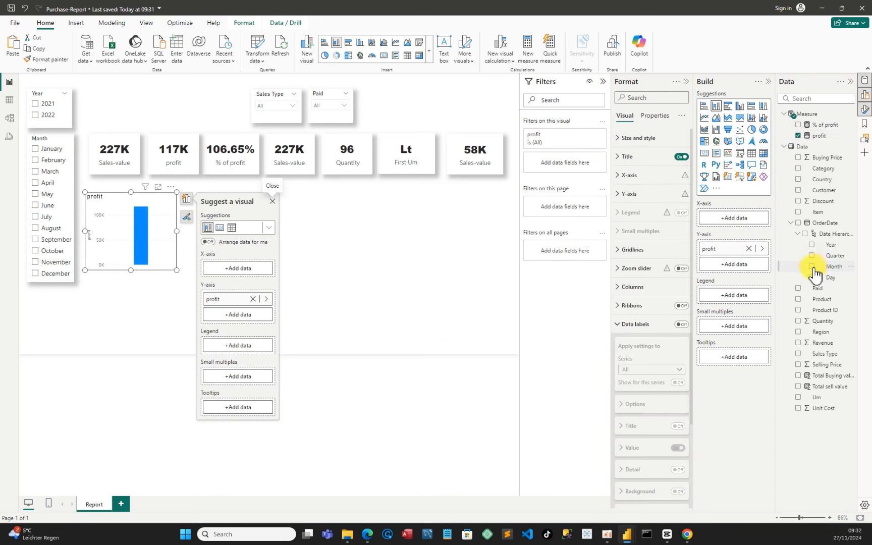
{"action": "left_click", "coordinate": [812, 267]}
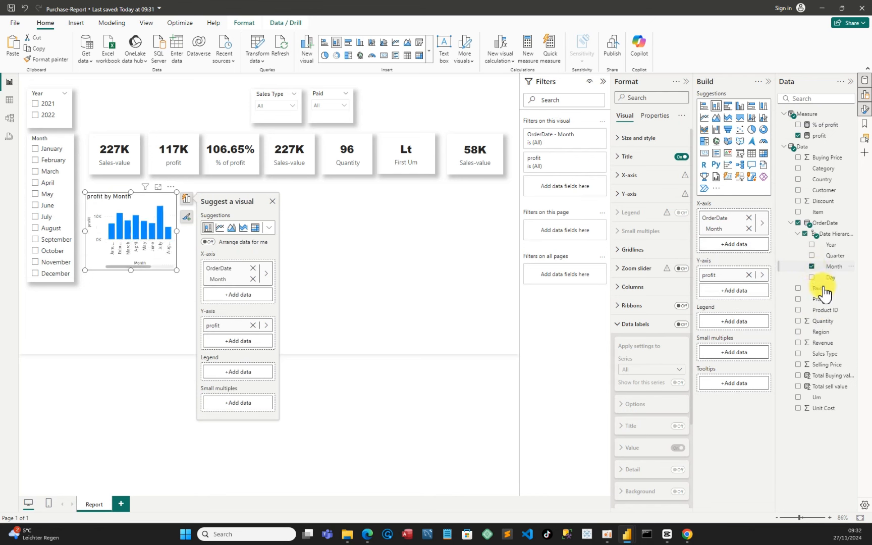
{"action": "left_click", "coordinate": [799, 387]}
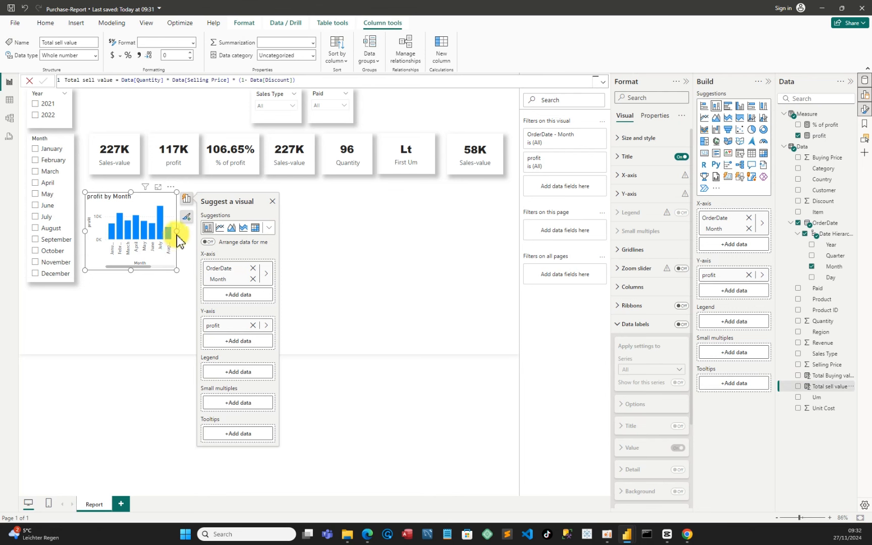
{"action": "left_click", "coordinate": [798, 387]}
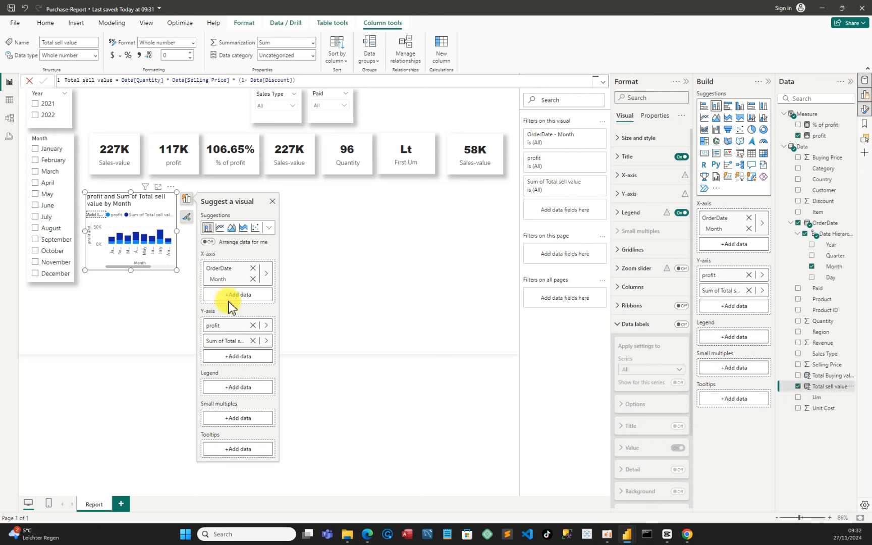
Widen the chart and add % of profit to its tooltips
{"action": "left_click_drag", "start_coordinate": [178, 232], "coordinate": [313, 258]}
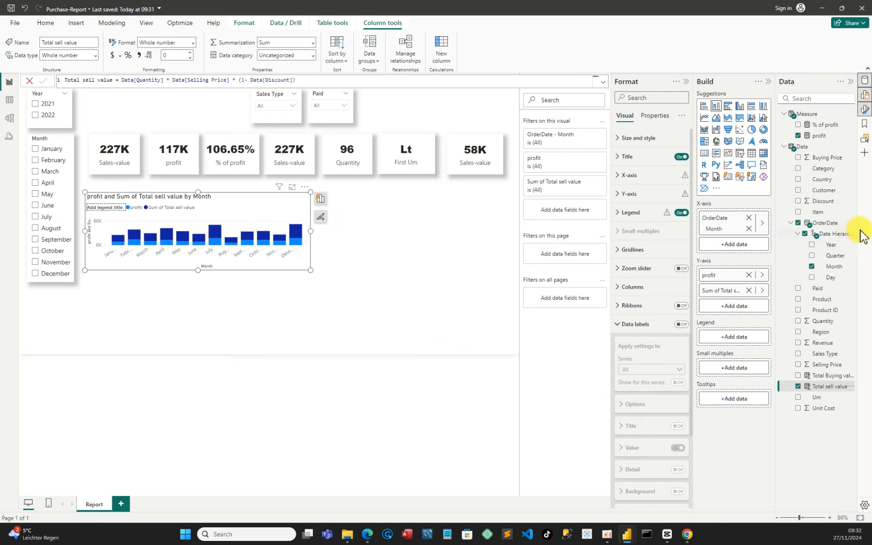
{"action": "left_click_drag", "start_coordinate": [828, 131], "coordinate": [737, 399]}
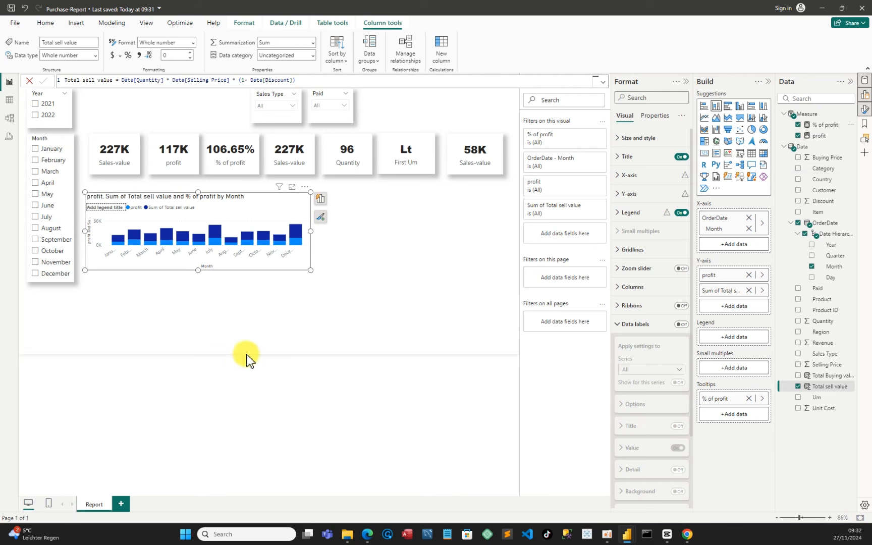
Retitle the chart "Profit by Month" and center the title
{"action": "mouse_move", "coordinate": [297, 235]}
{"action": "left_click", "coordinate": [622, 161]}
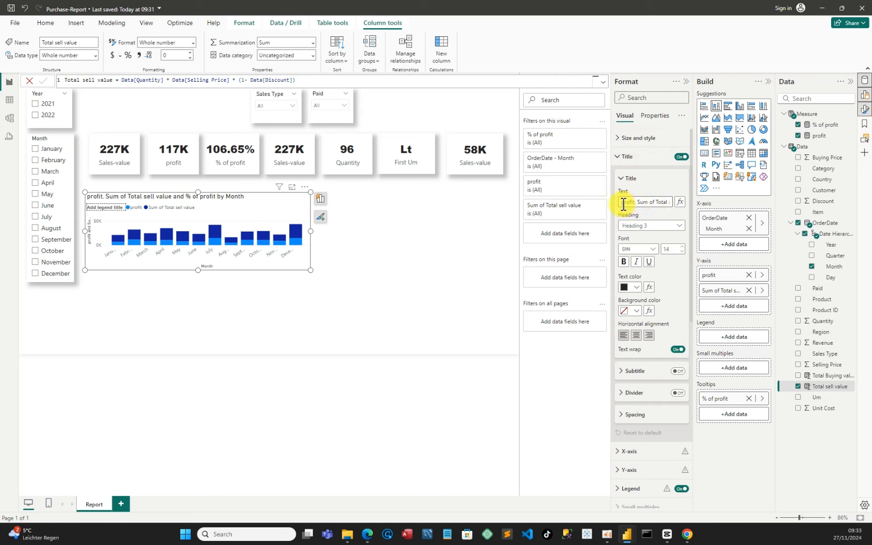
{"action": "left_click_drag", "start_coordinate": [622, 204], "coordinate": [658, 202]}
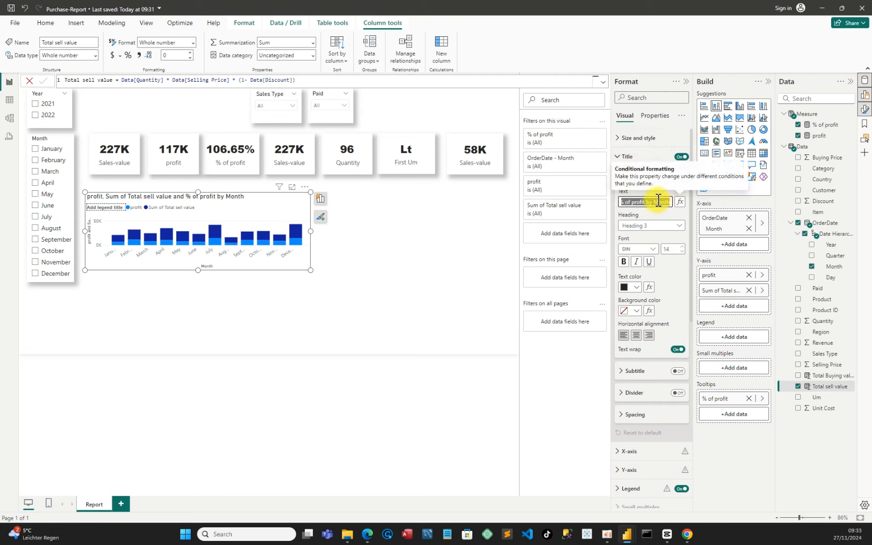
{"action": "left_click", "coordinate": [630, 202]}
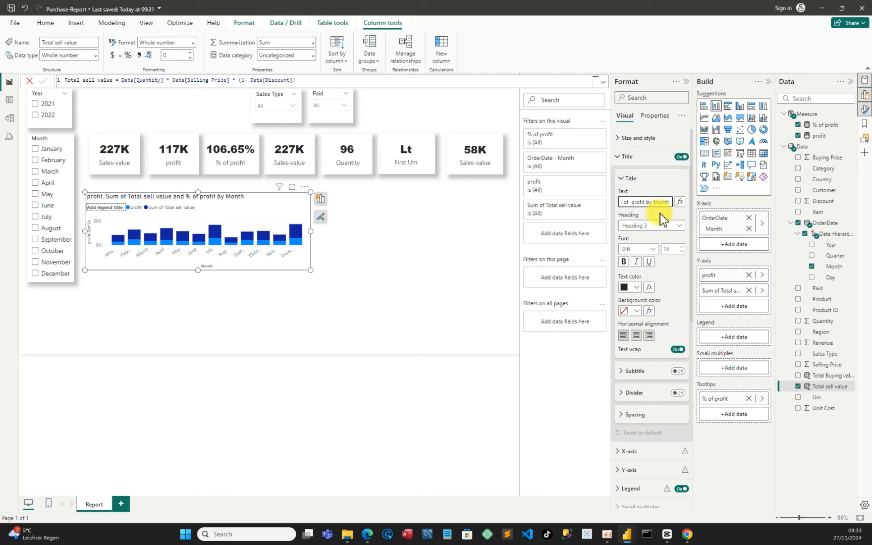
{"action": "key", "text": "BackSpace"}
{"action": "key", "text": "BackSpace"}
{"action": "key", "text": "BackSpace"}
{"action": "key", "text": "BackSpace"}
{"action": "key", "text": "BackSpace"}
{"action": "key", "text": "BackSpace"}
{"action": "key", "text": "BackSpace"}
{"action": "key", "text": "BackSpace"}
{"action": "key", "text": "BackSpace"}
{"action": "key", "text": "BackSpace"}
{"action": "key", "text": "BackSpace"}
{"action": "key", "text": "BackSpace"}
{"action": "key", "text": "BackSpace"}
{"action": "key", "text": "BackSpace"}
{"action": "key", "text": "BackSpace"}
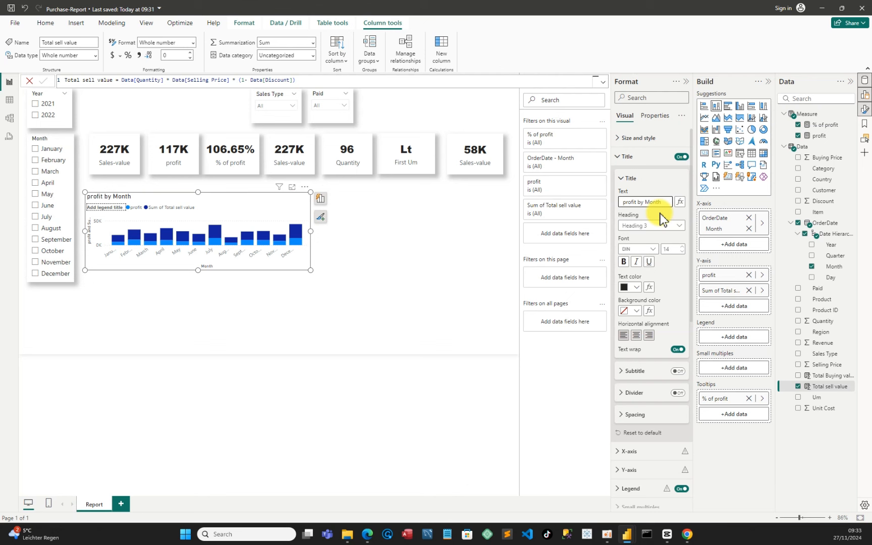
{"action": "left_click", "coordinate": [627, 203]}
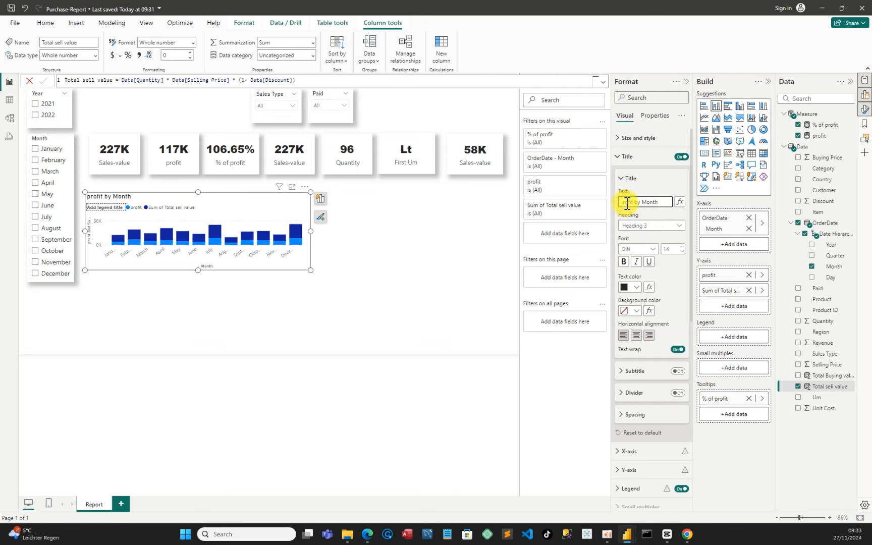
{"action": "key", "text": "Delete"}
{"action": "type", "text": "P"}
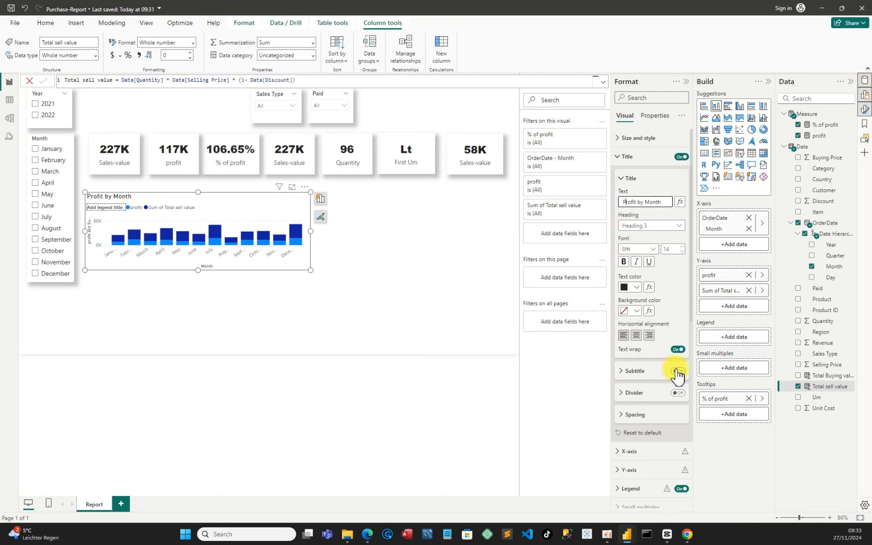
{"action": "left_click", "coordinate": [637, 336]}
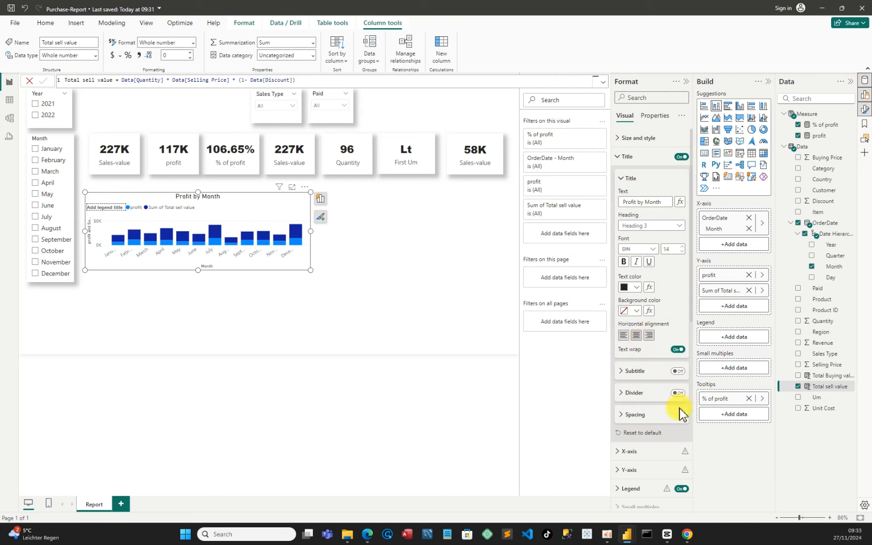
Turn off the chart's legend and its X-axis title
{"action": "left_click", "coordinate": [680, 488]}
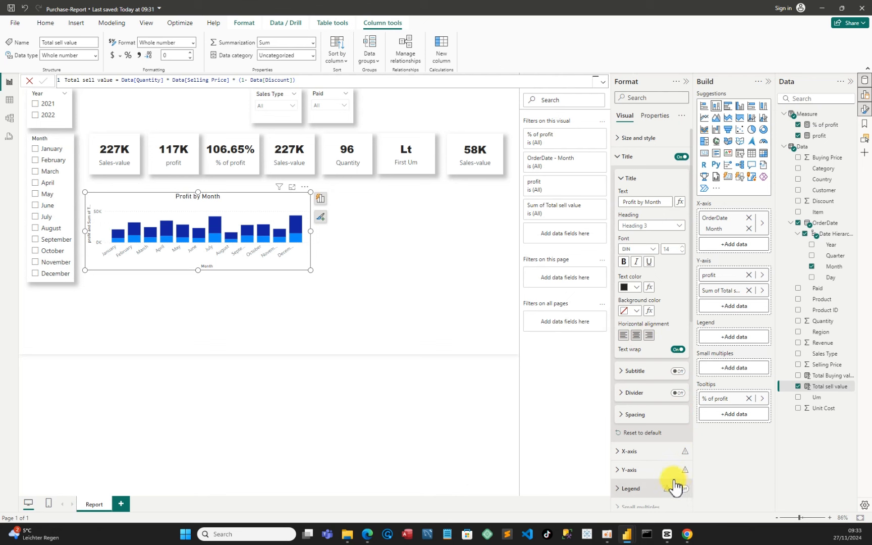
{"action": "scroll", "coordinate": [646, 435], "scroll_direction": "down", "scroll_amount": 1}
{"action": "scroll", "coordinate": [648, 442], "scroll_direction": "down", "scroll_amount": 3}
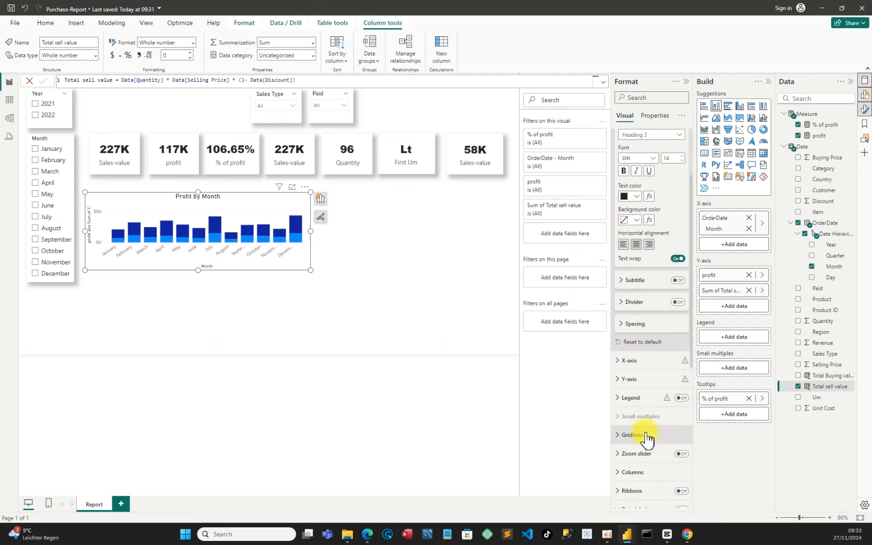
{"action": "left_click", "coordinate": [619, 361]}
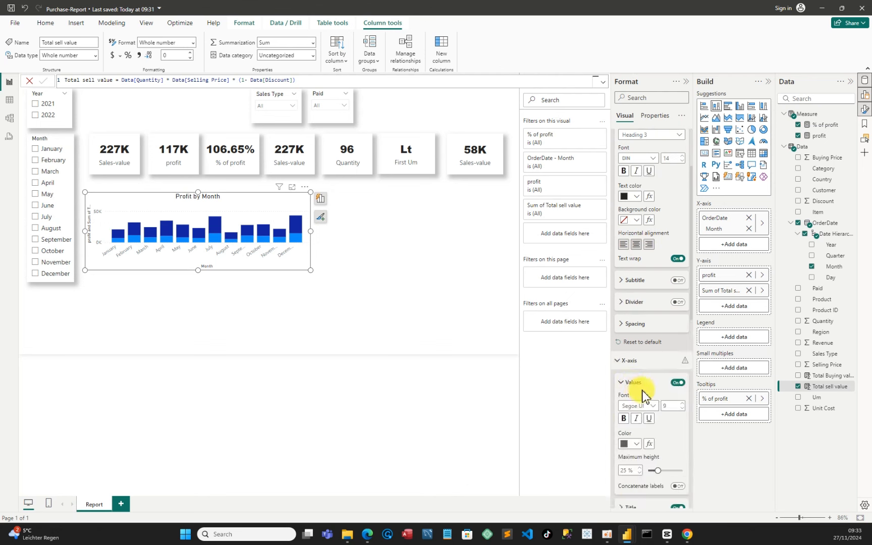
{"action": "scroll", "coordinate": [661, 427], "scroll_direction": "down", "scroll_amount": 5}
{"action": "scroll", "coordinate": [662, 427], "scroll_direction": "down", "scroll_amount": 2}
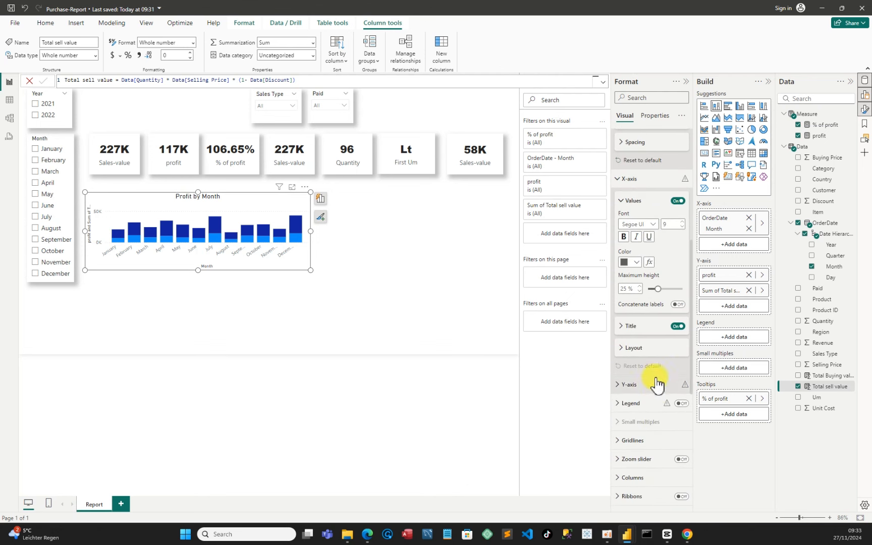
{"action": "left_click", "coordinate": [677, 326]}
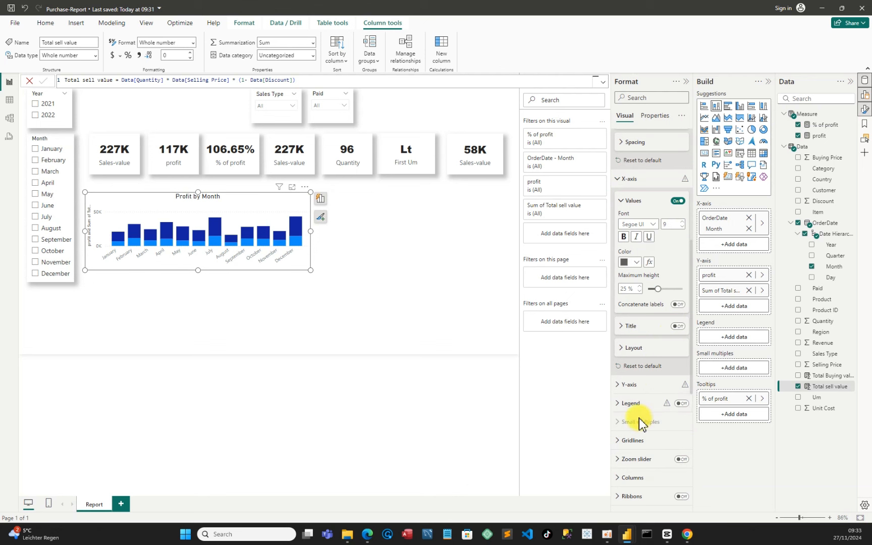
Turn off the chart's Y-axis title
{"action": "left_click", "coordinate": [620, 384]}
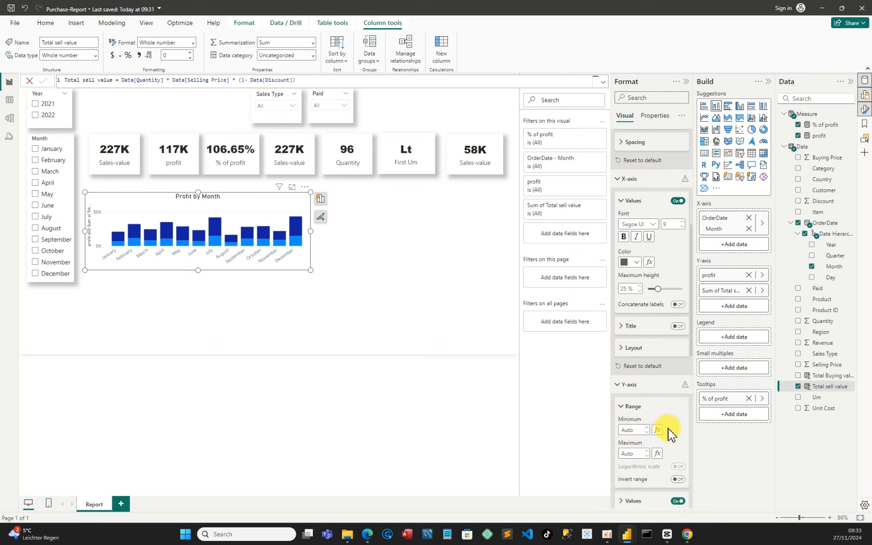
{"action": "scroll", "coordinate": [668, 431], "scroll_direction": "down", "scroll_amount": 10}
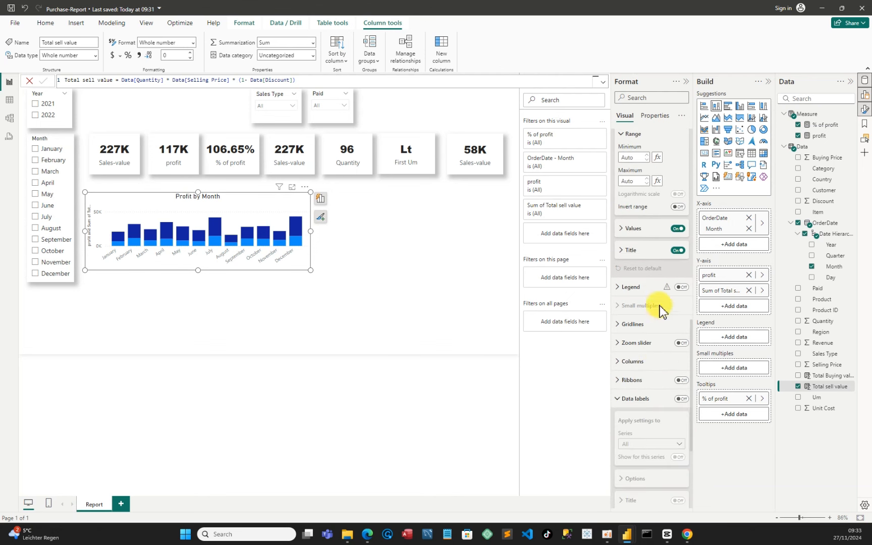
{"action": "left_click", "coordinate": [678, 251]}
{"action": "left_click", "coordinate": [679, 252]}
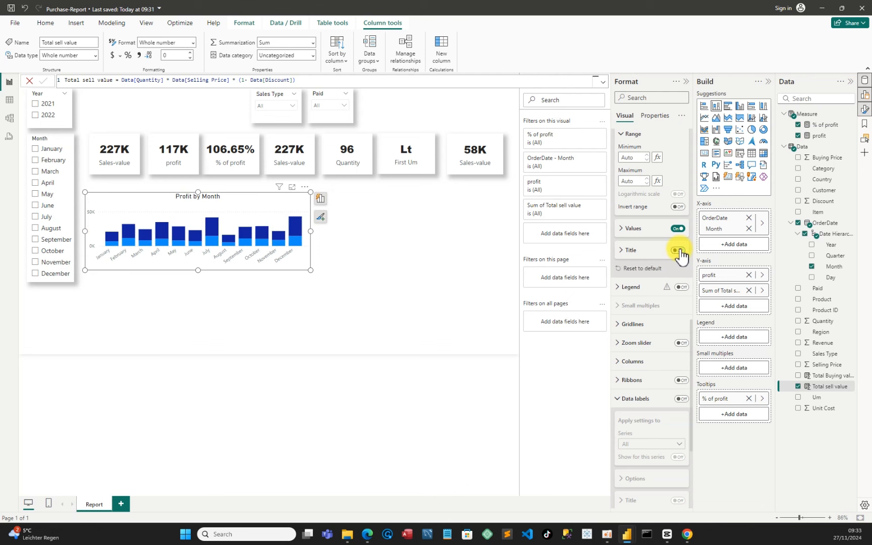
Turn off the chart's horizontal gridlines
{"action": "left_click", "coordinate": [626, 325]}
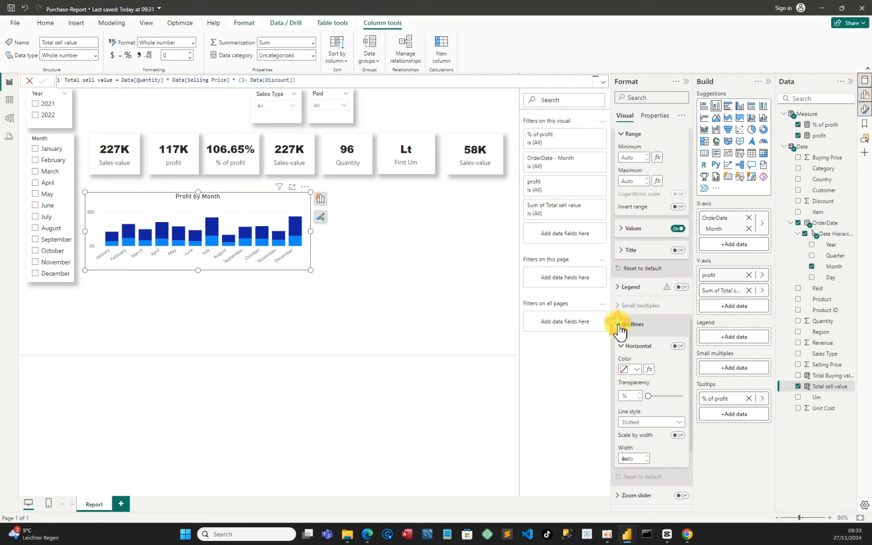
{"action": "left_click", "coordinate": [677, 347]}
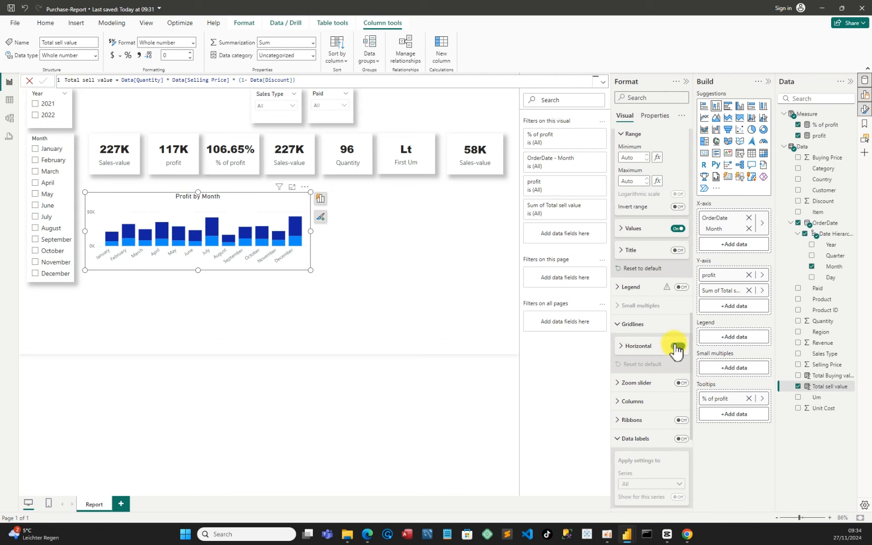
{"action": "left_click", "coordinate": [676, 348]}
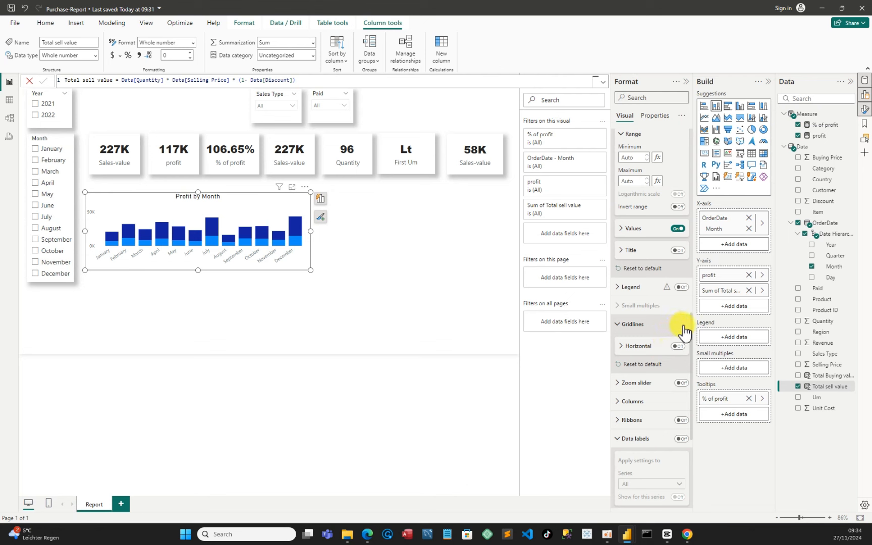
Turn off the Profit by Month chart's background and add a shadow with Custom position
{"action": "scroll", "coordinate": [676, 323], "scroll_direction": "up", "scroll_amount": 10}
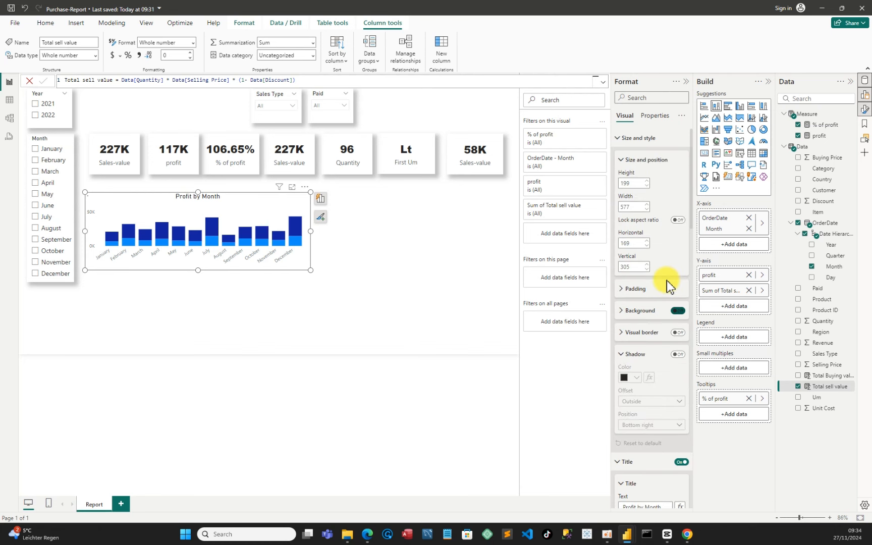
{"action": "left_click", "coordinate": [677, 310]}
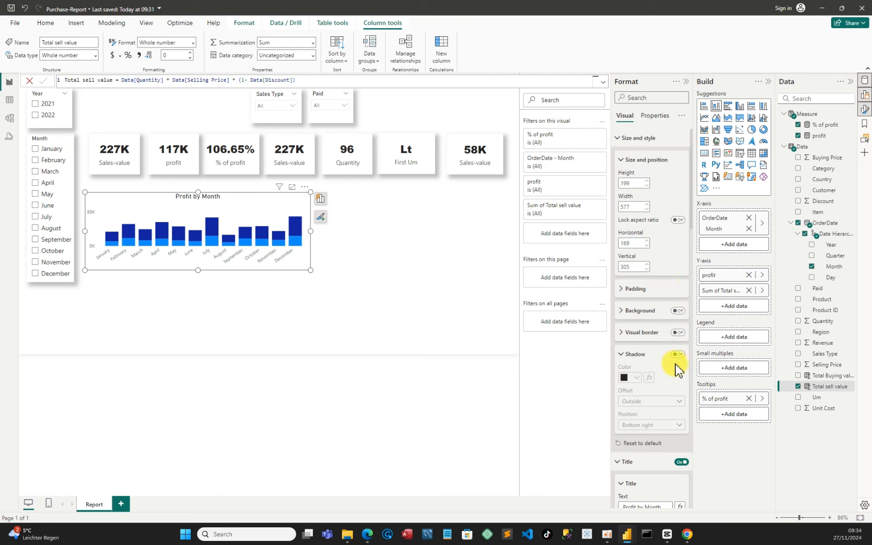
{"action": "left_click", "coordinate": [678, 355]}
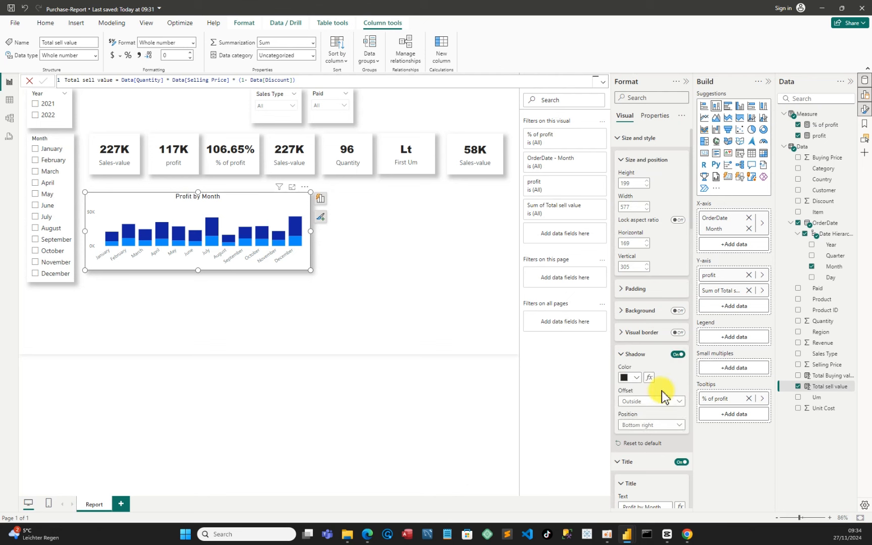
{"action": "left_click", "coordinate": [642, 425]}
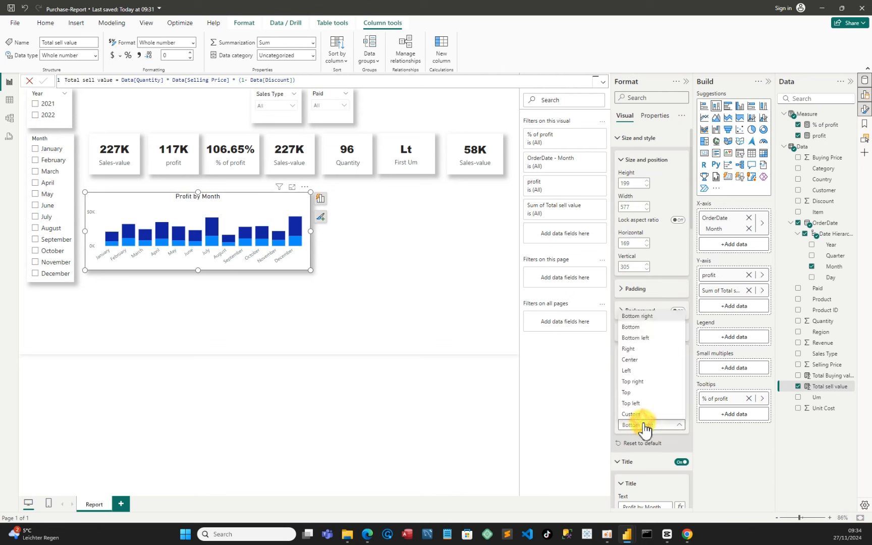
{"action": "left_click", "coordinate": [633, 414]}
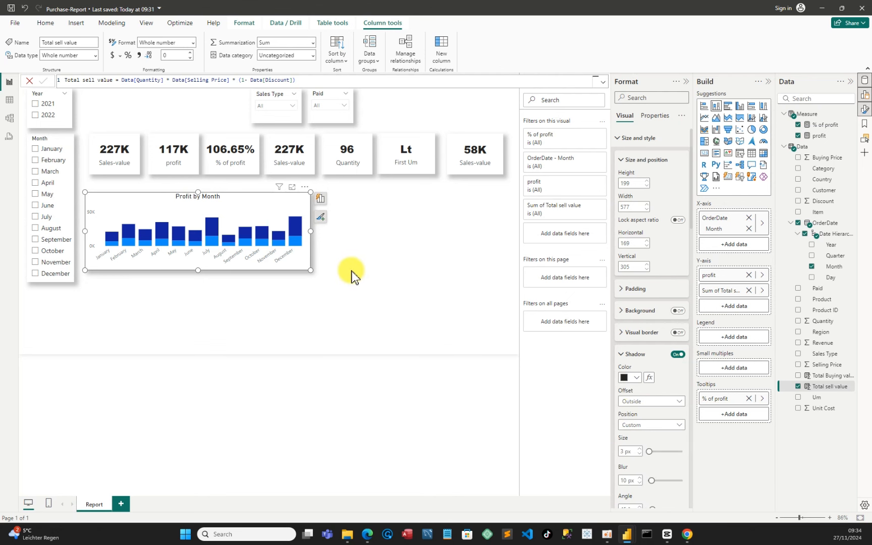
{"action": "left_click", "coordinate": [330, 278]}
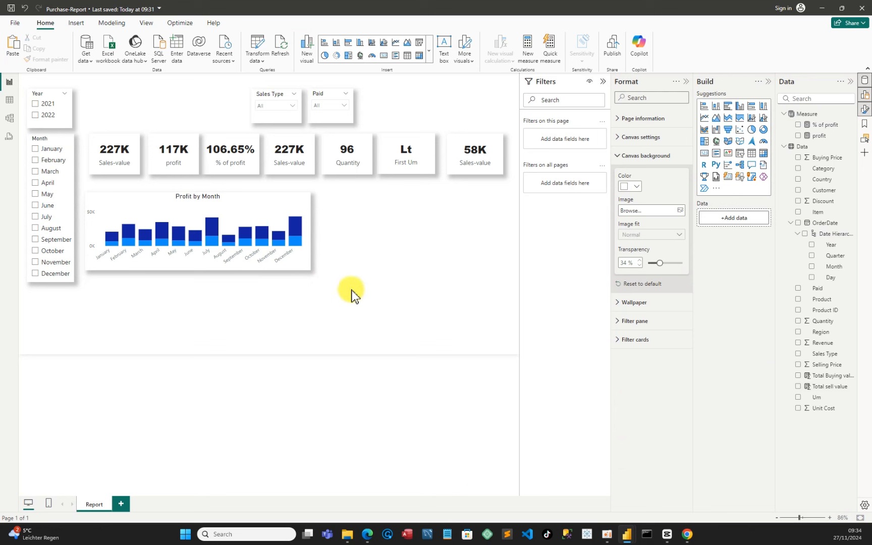
Rename the chart's Sum of Total sell value field to Total sell value for this visual only
{"action": "mouse_move", "coordinate": [294, 228]}
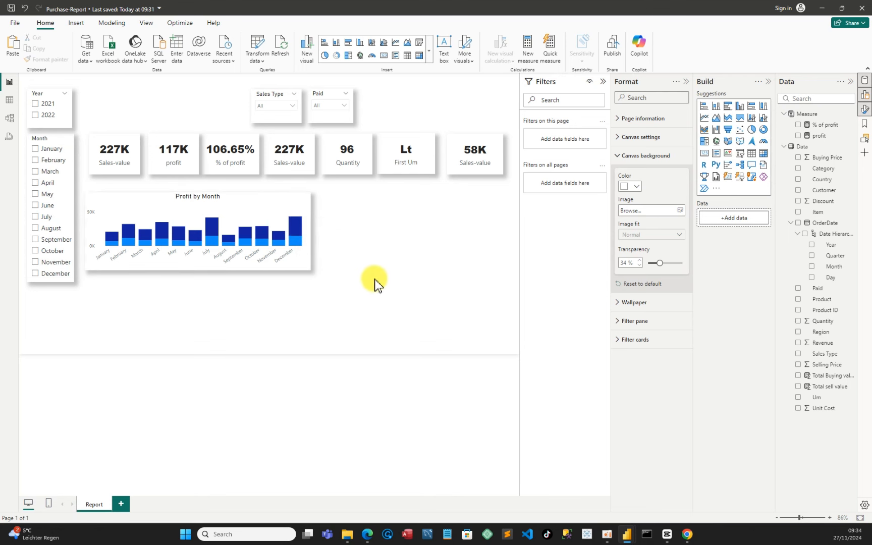
{"action": "left_click", "coordinate": [280, 204]}
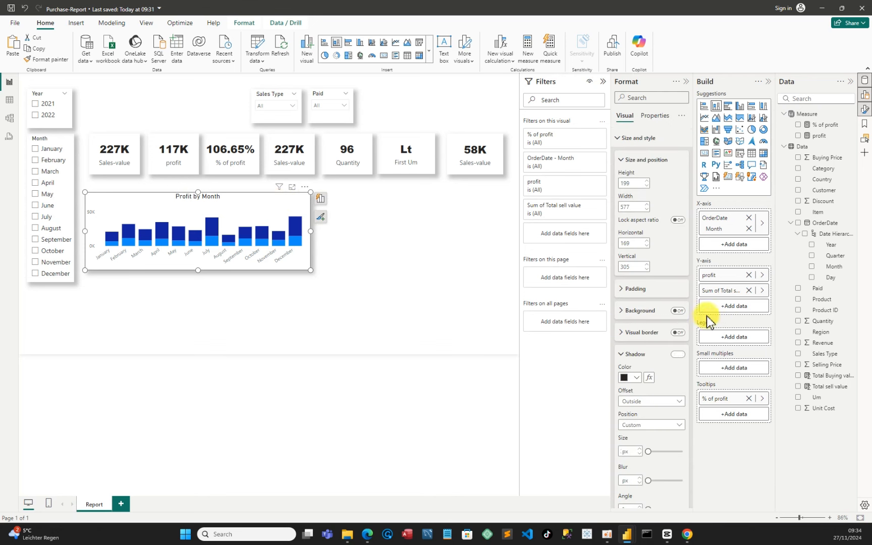
{"action": "right_click", "coordinate": [723, 292]}
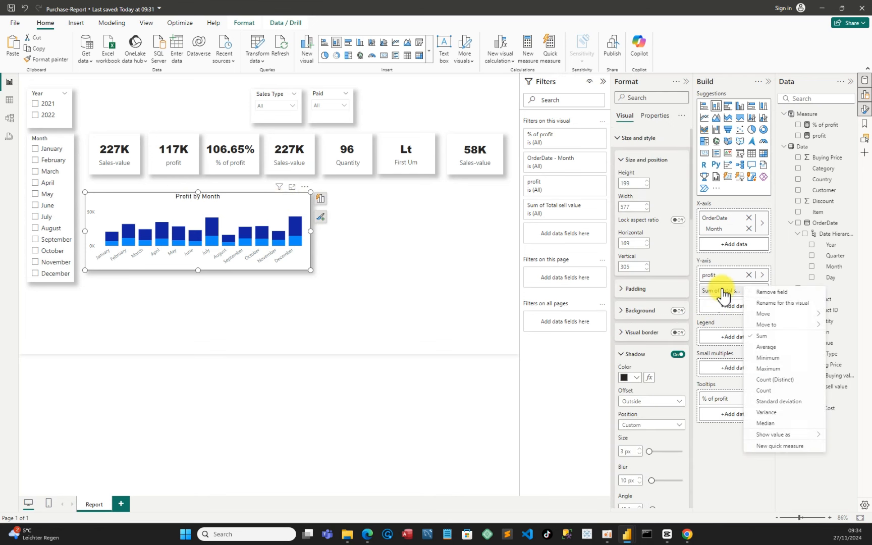
{"action": "left_click", "coordinate": [777, 303]}
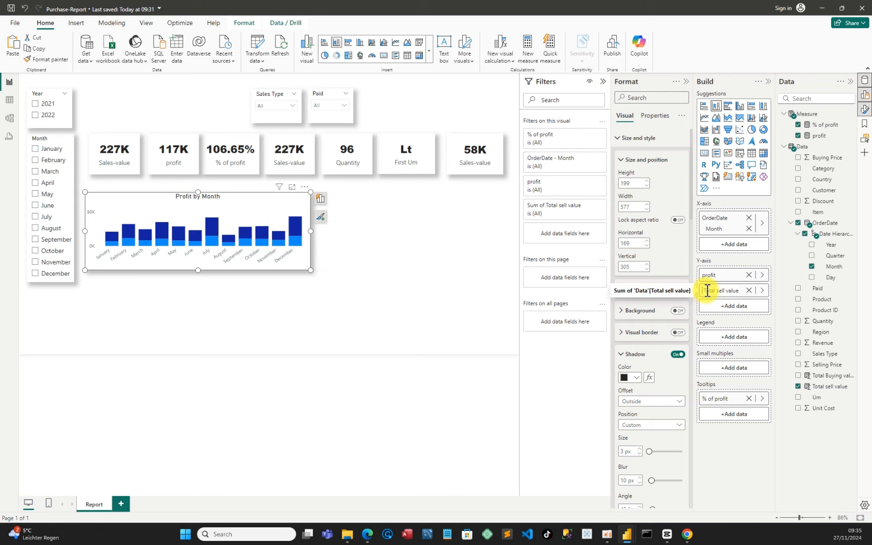
{"action": "key", "text": "Return"}
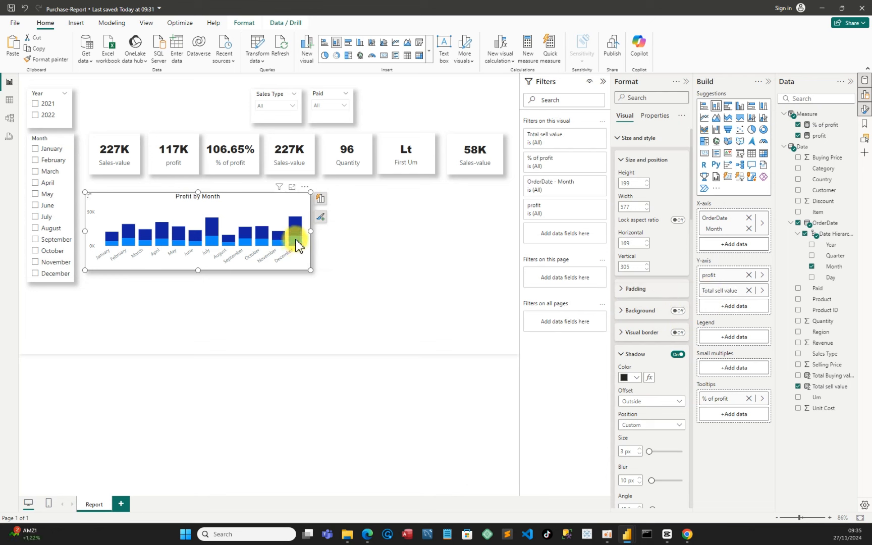
{"action": "mouse_move", "coordinate": [300, 235]}
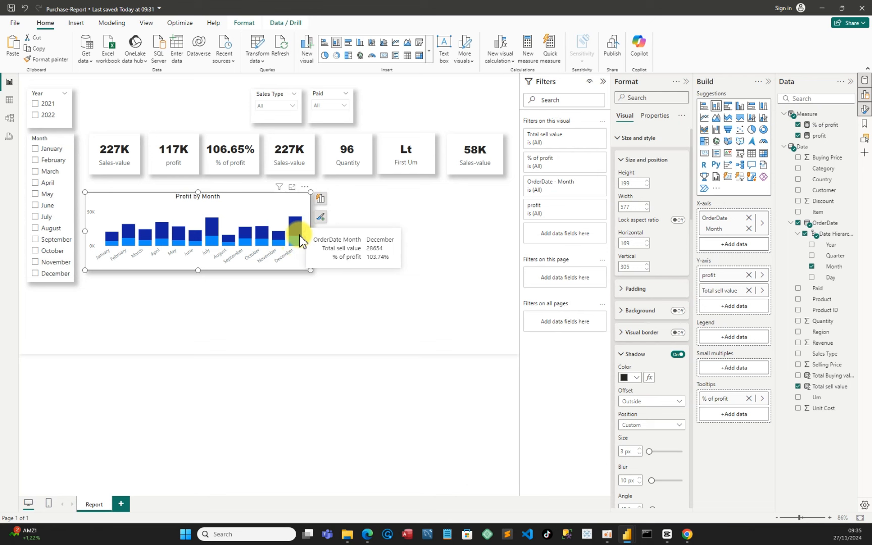
{"action": "left_click", "coordinate": [365, 292]}
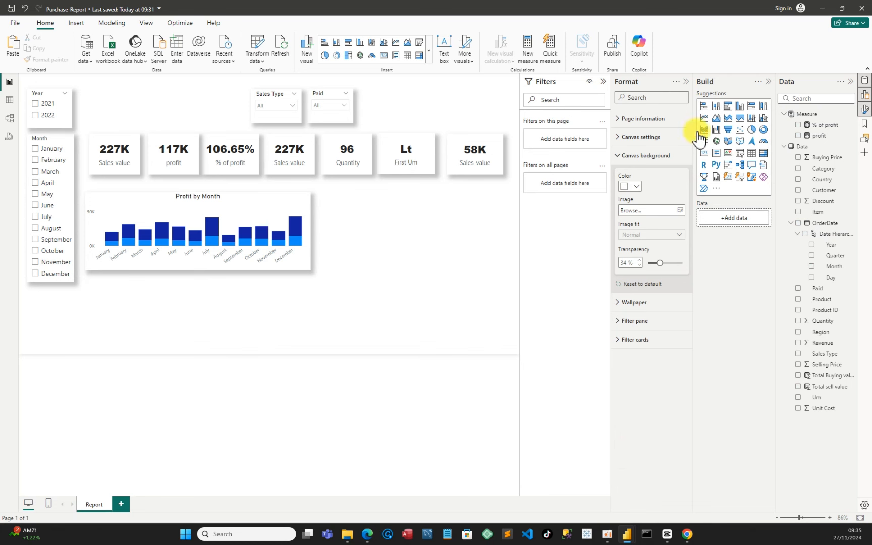
Insert a clustered bar chart and place it to the right of the Profit by Month chart
{"action": "left_click", "coordinate": [727, 106]}
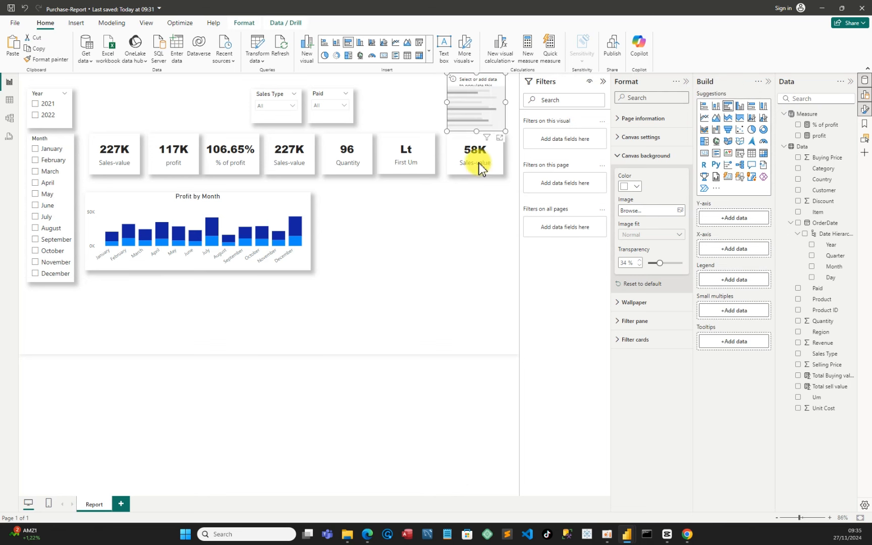
{"action": "left_click_drag", "start_coordinate": [494, 99], "coordinate": [453, 241]}
{"action": "left_click_drag", "start_coordinate": [399, 260], "coordinate": [393, 282]}
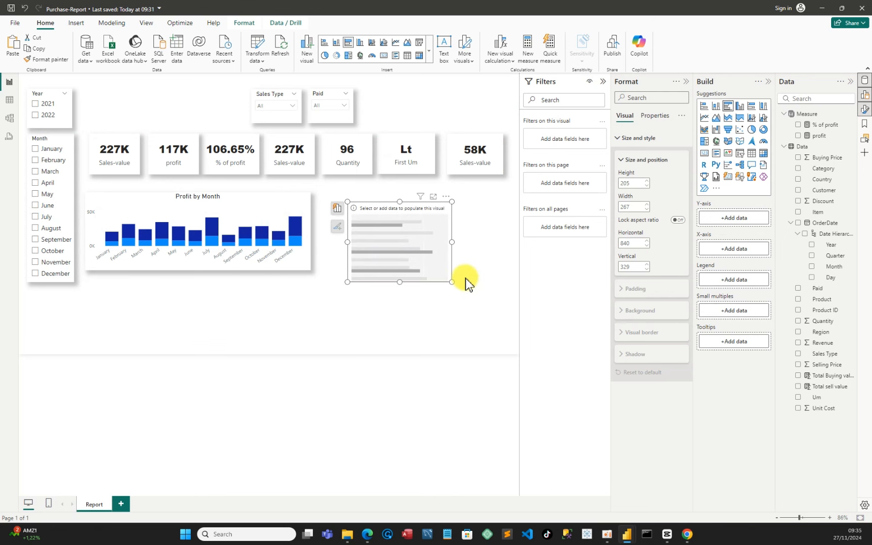
Add Total sell value and Product to the bar chart and stretch it to about 300 px high
{"action": "left_click", "coordinate": [798, 387]}
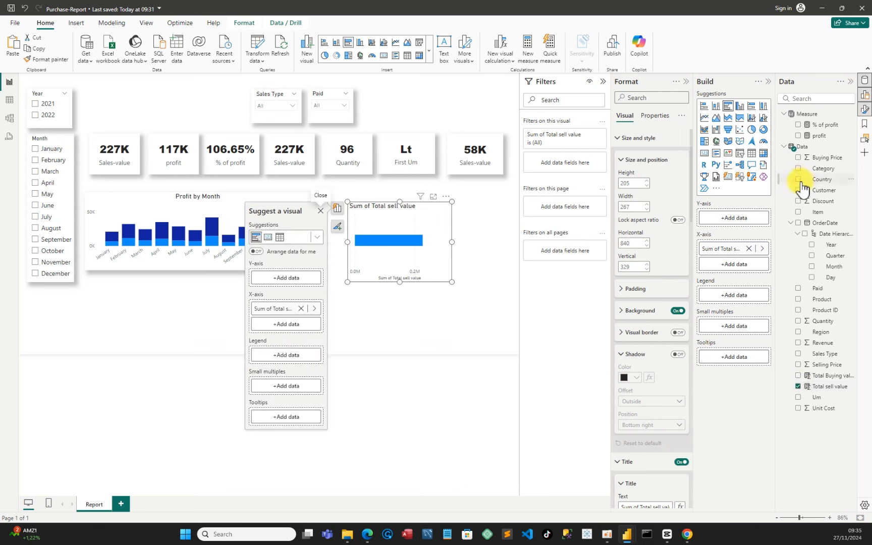
{"action": "left_click", "coordinate": [798, 299]}
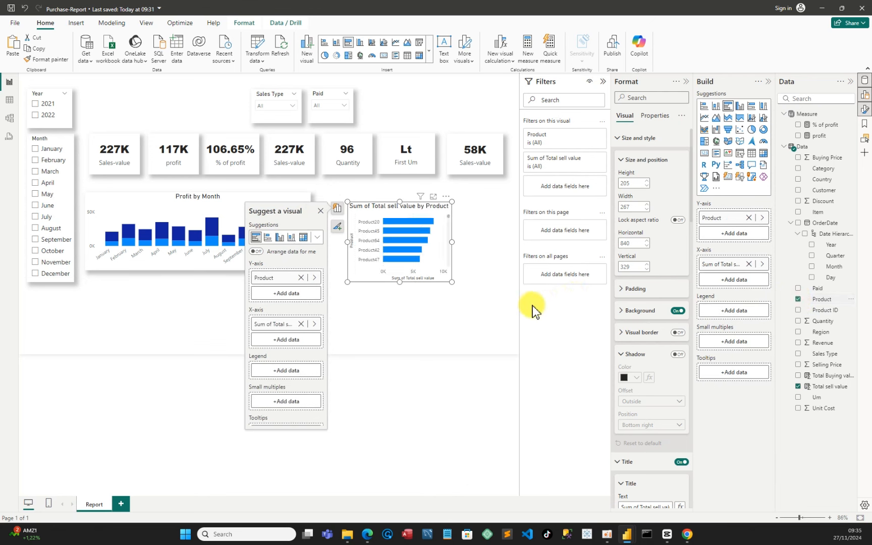
{"action": "left_click_drag", "start_coordinate": [400, 285], "coordinate": [386, 319]}
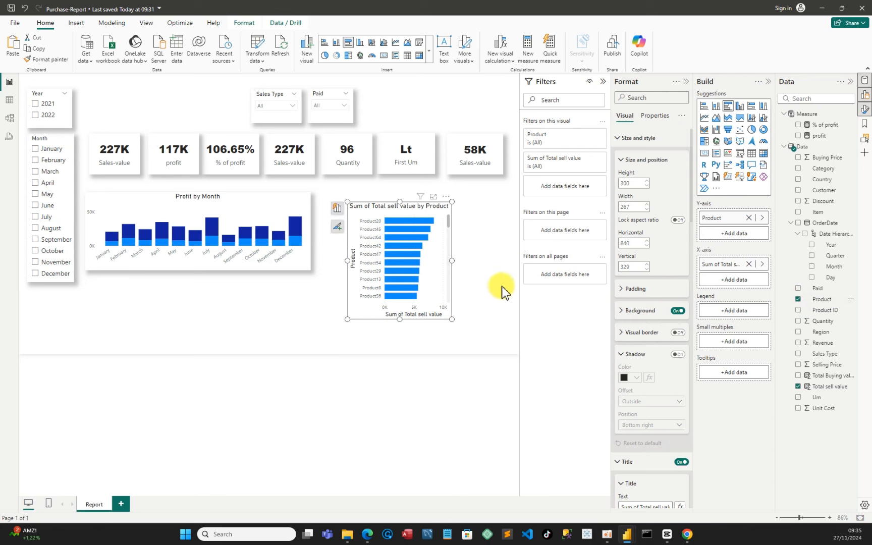
Turn off the bar chart's background and add a shadow with Custom position
{"action": "left_click", "coordinate": [675, 311]}
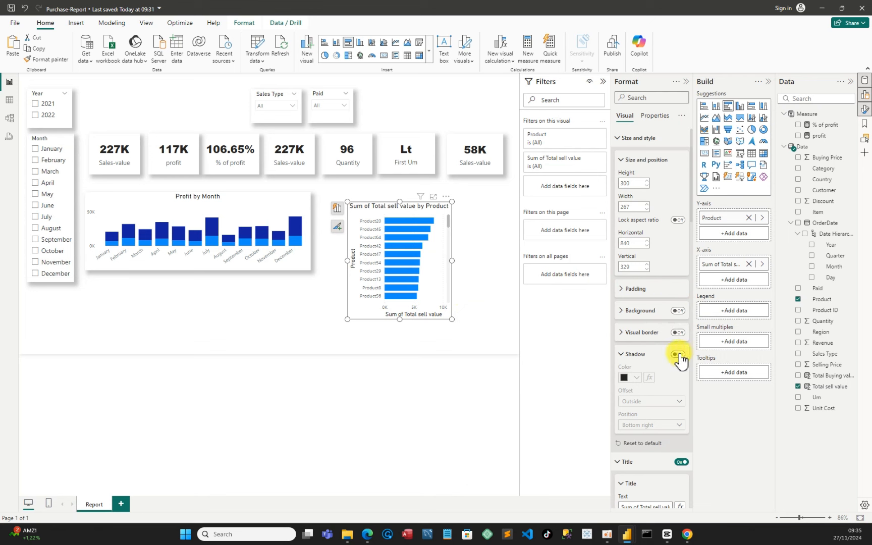
{"action": "left_click", "coordinate": [678, 354]}
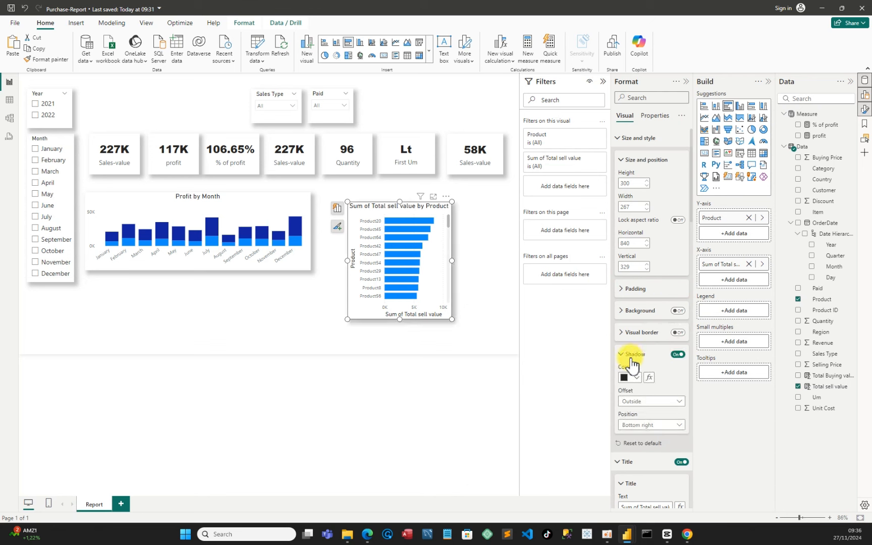
{"action": "left_click", "coordinate": [644, 425]}
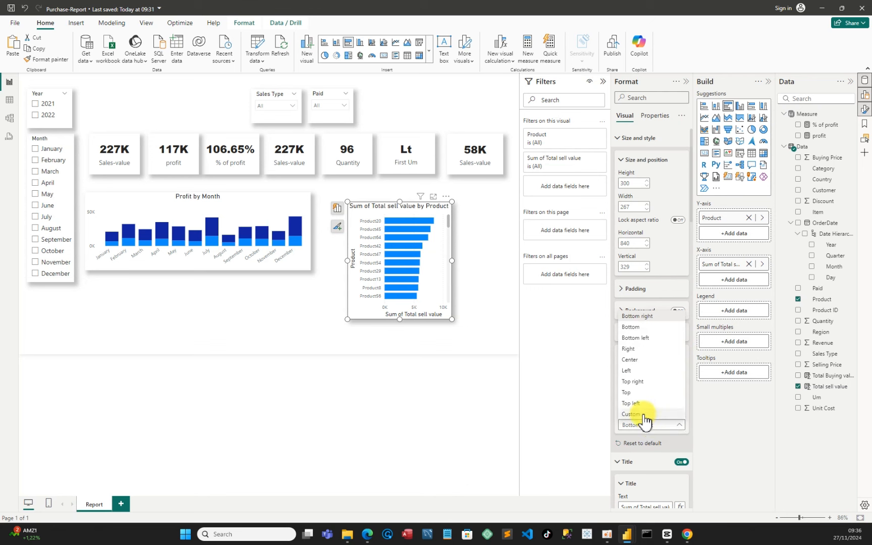
{"action": "left_click", "coordinate": [643, 425]}
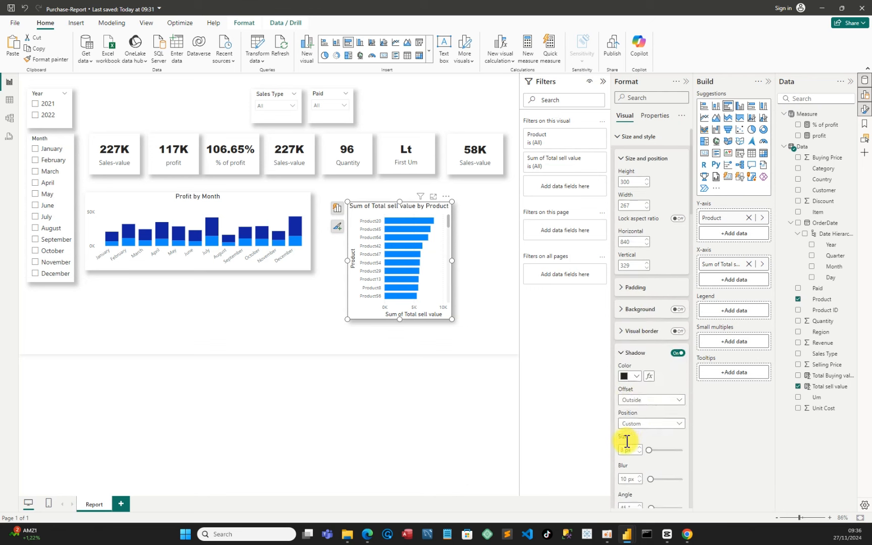
Retitle the bar chart "Sales-value by Product" and center the title
{"action": "scroll", "coordinate": [624, 440], "scroll_direction": "down", "scroll_amount": 3}
{"action": "scroll", "coordinate": [625, 445], "scroll_direction": "down", "scroll_amount": 2}
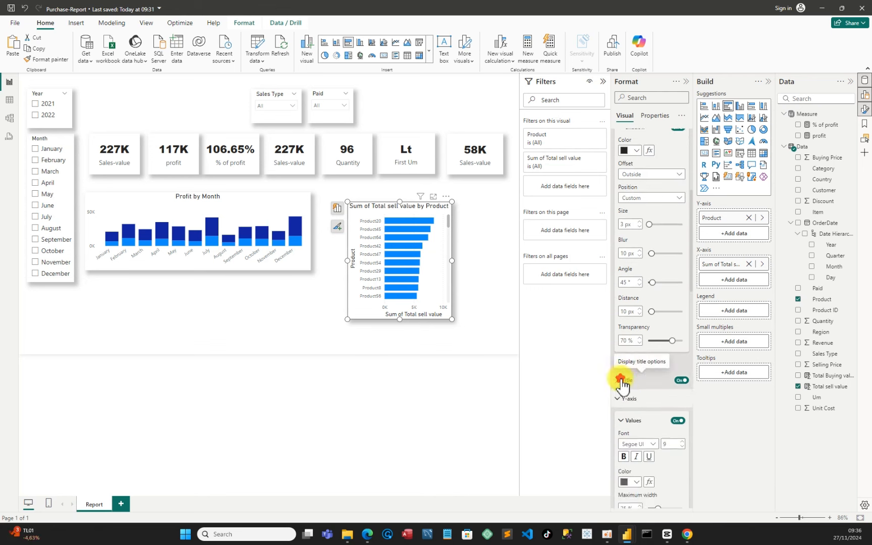
{"action": "left_click", "coordinate": [618, 382]}
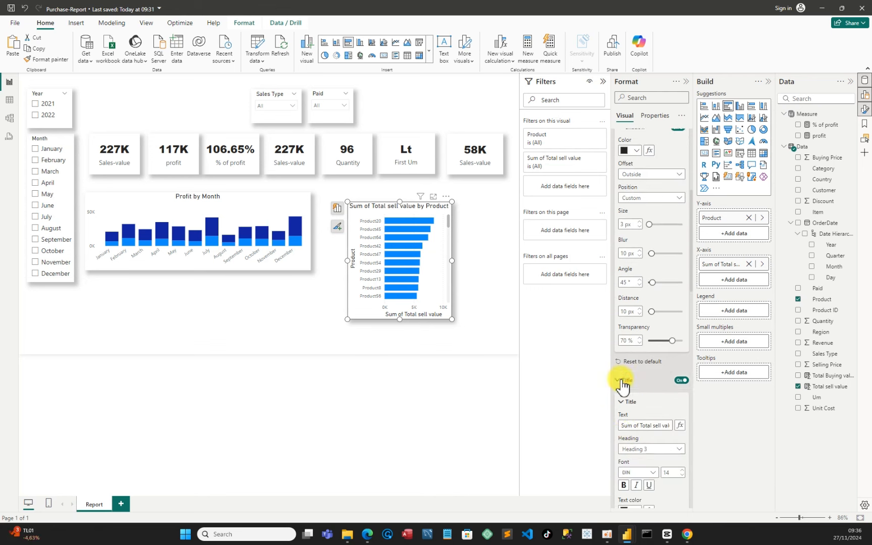
{"action": "left_click", "coordinate": [633, 425]}
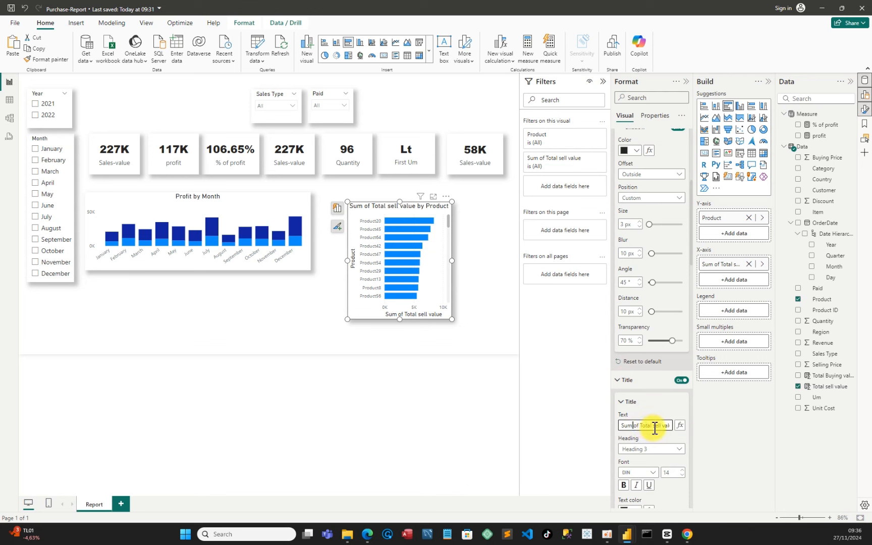
{"action": "left_click_drag", "start_coordinate": [652, 425], "coordinate": [617, 427]}
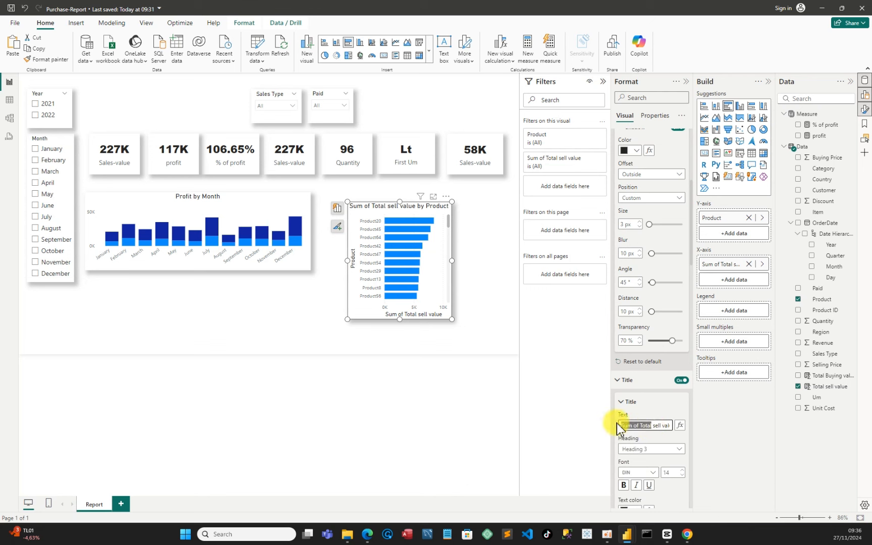
{"action": "key", "text": "BackSpace"}
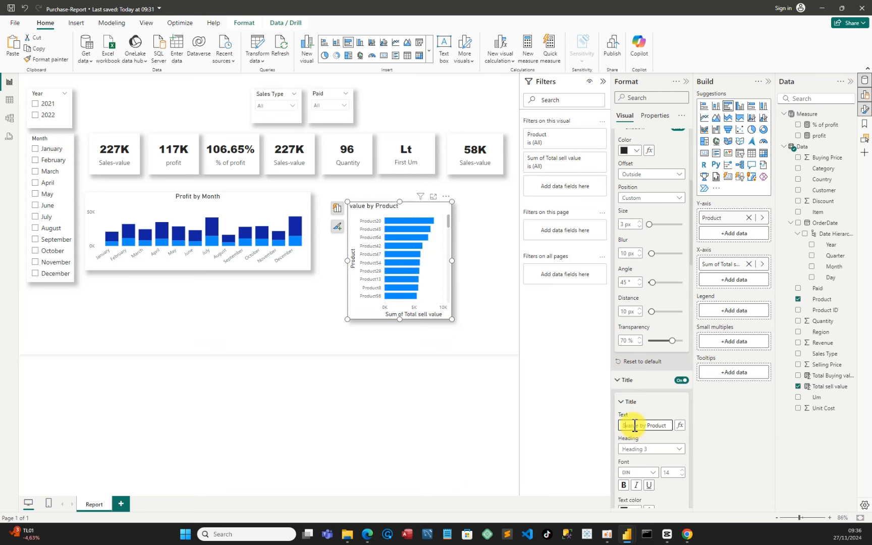
{"action": "type", "text": "Sales-"}
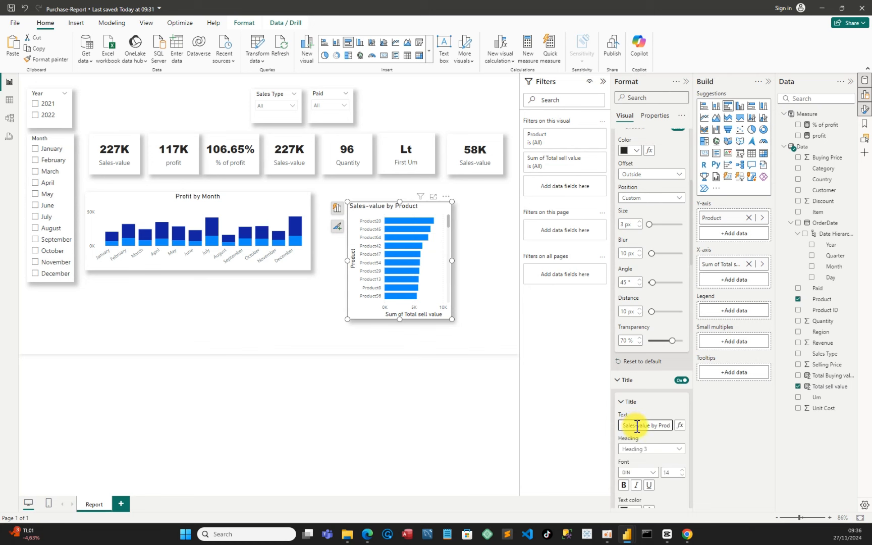
{"action": "scroll", "coordinate": [637, 428], "scroll_direction": "down", "scroll_amount": 4}
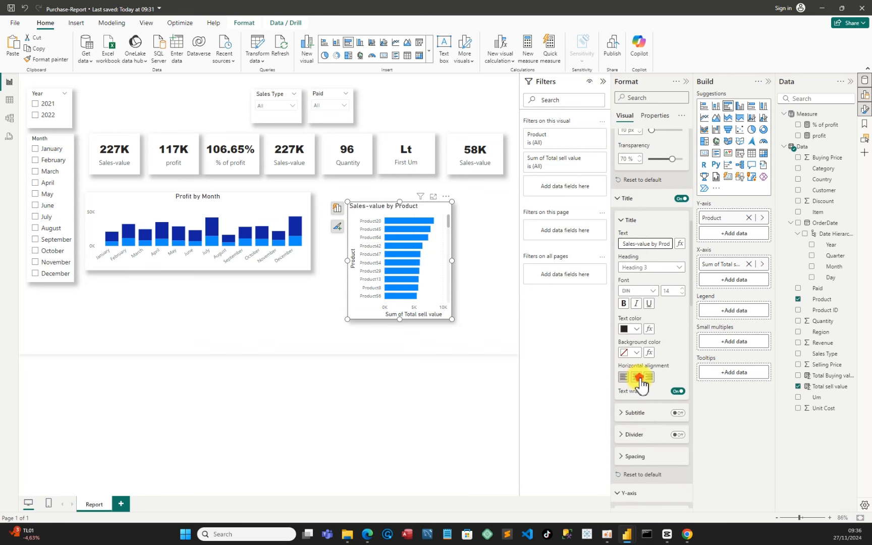
{"action": "left_click", "coordinate": [639, 378]}
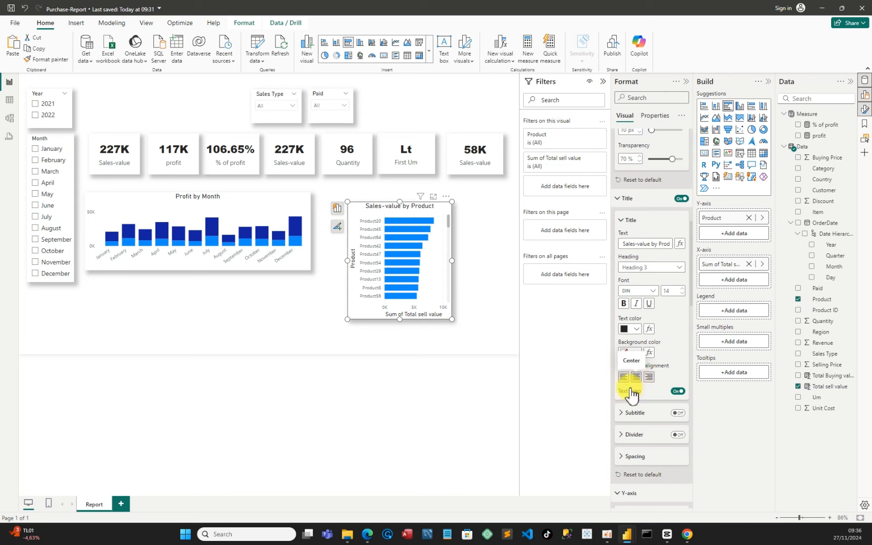
Turn off the bar chart's X-axis title and X-axis values
{"action": "scroll", "coordinate": [644, 433], "scroll_direction": "down", "scroll_amount": 3}
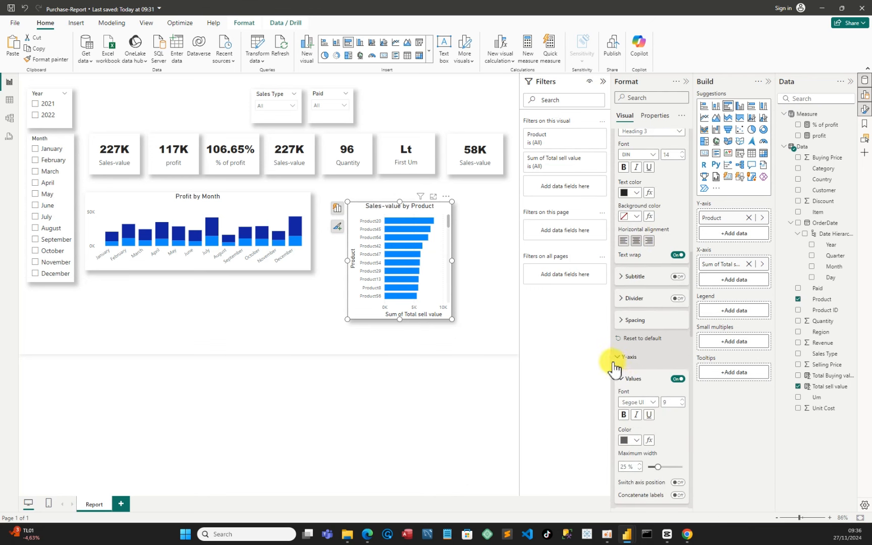
{"action": "left_click", "coordinate": [618, 362]}
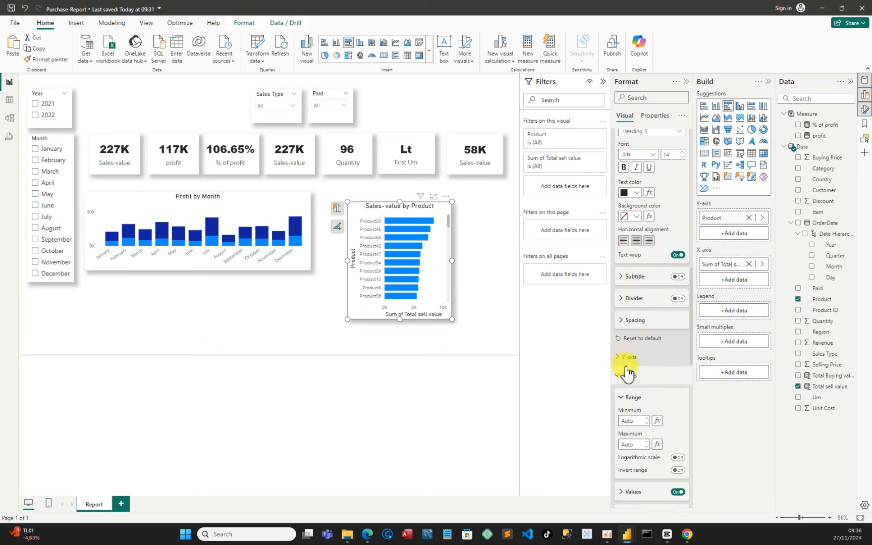
{"action": "left_click", "coordinate": [622, 378]}
{"action": "scroll", "coordinate": [667, 423], "scroll_direction": "down", "scroll_amount": 4}
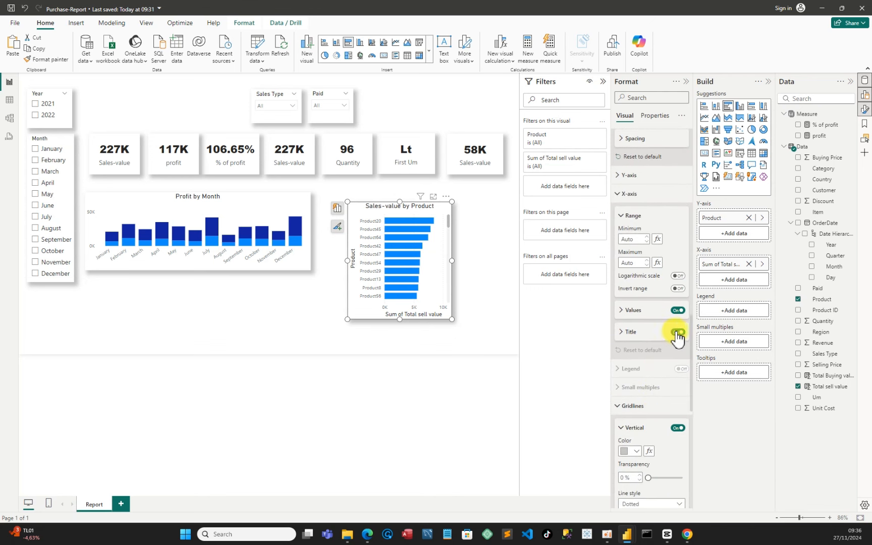
{"action": "left_click", "coordinate": [678, 332]}
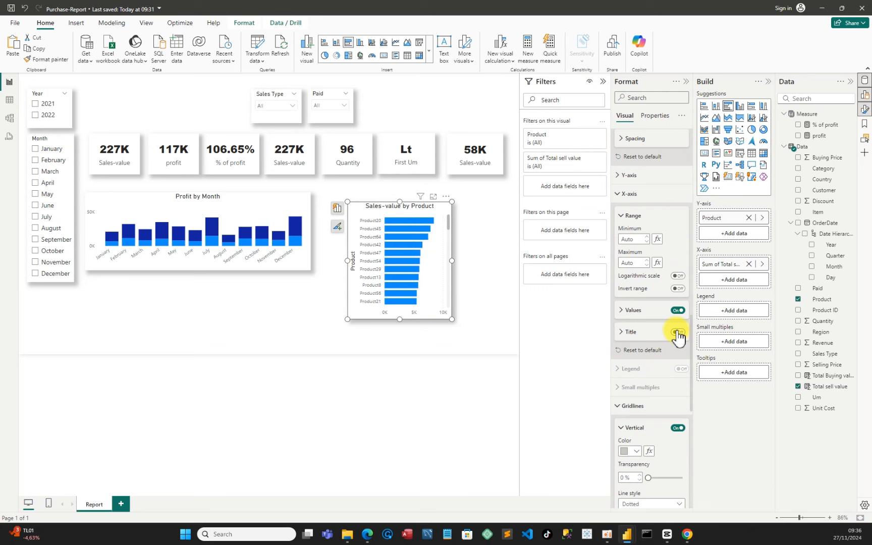
{"action": "left_click", "coordinate": [677, 311]}
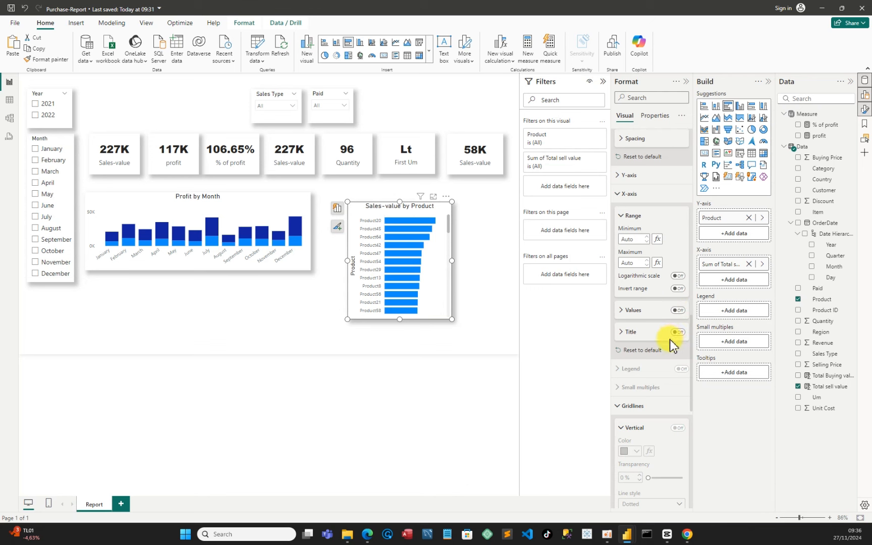
Hide the bar chart's Y-axis title and turn on data labels positioned at Outside end
{"action": "left_click", "coordinate": [626, 175]}
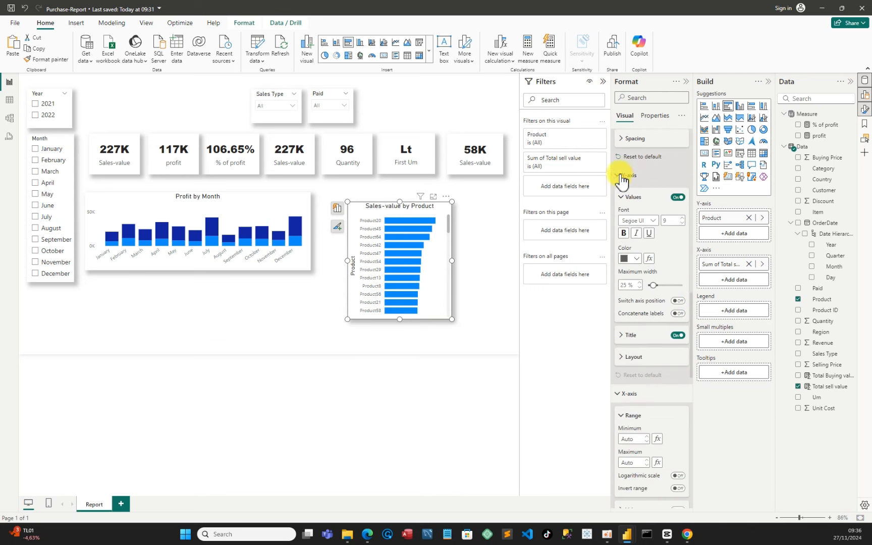
{"action": "left_click", "coordinate": [678, 336]}
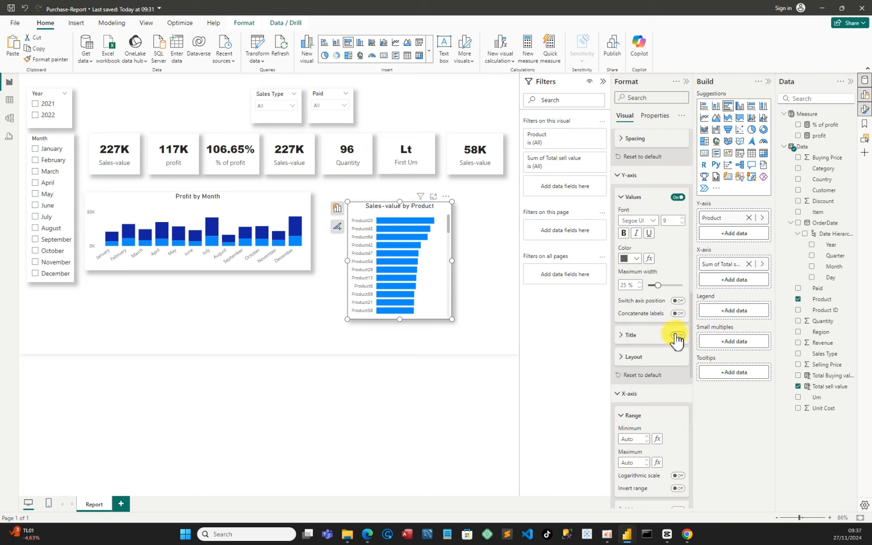
{"action": "scroll", "coordinate": [640, 398], "scroll_direction": "down", "scroll_amount": 5}
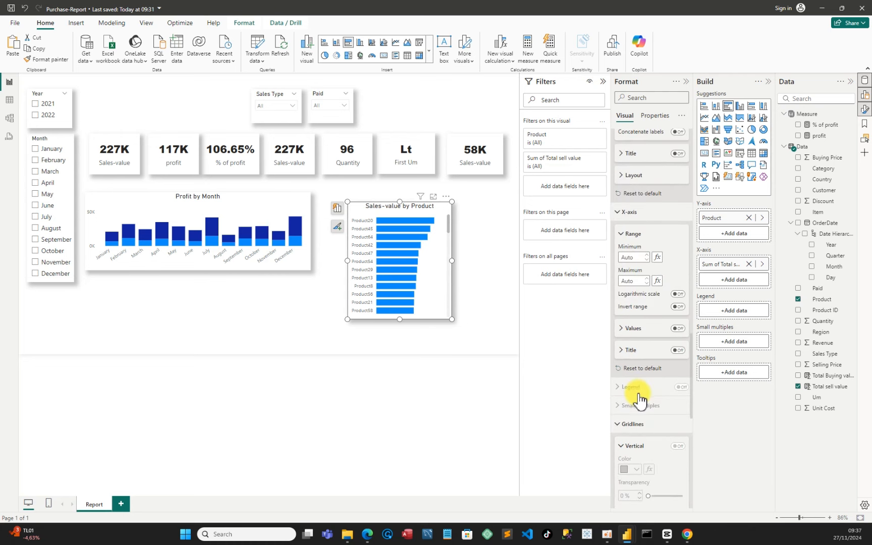
{"action": "scroll", "coordinate": [640, 399], "scroll_direction": "down", "scroll_amount": 1}
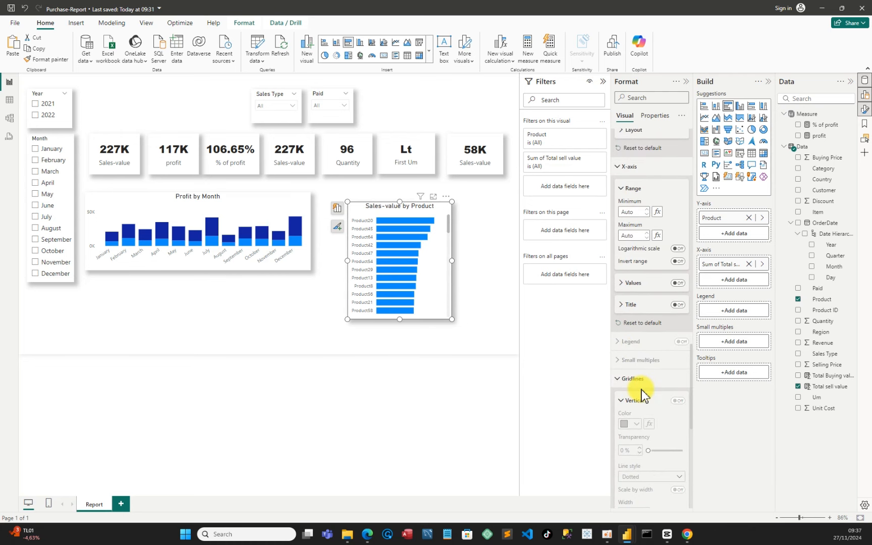
{"action": "scroll", "coordinate": [643, 393], "scroll_direction": "down", "scroll_amount": 3}
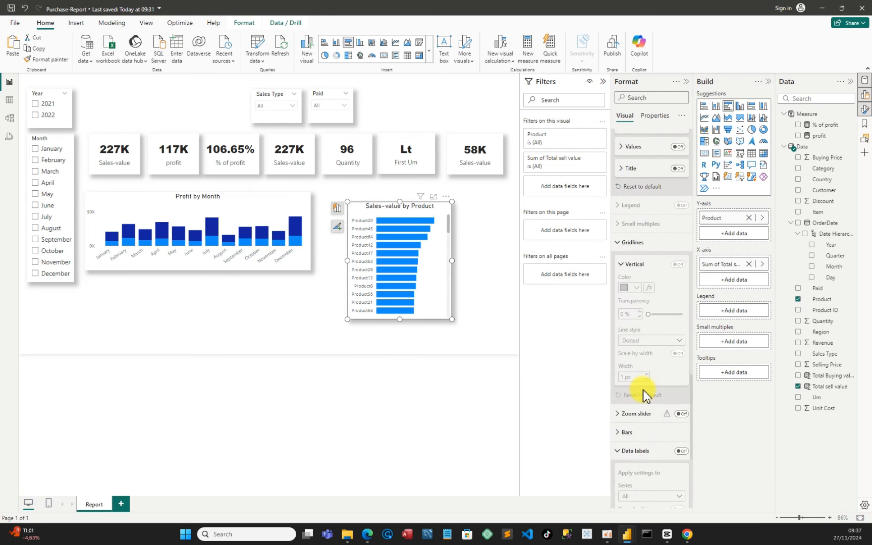
{"action": "scroll", "coordinate": [644, 396], "scroll_direction": "down", "scroll_amount": 2}
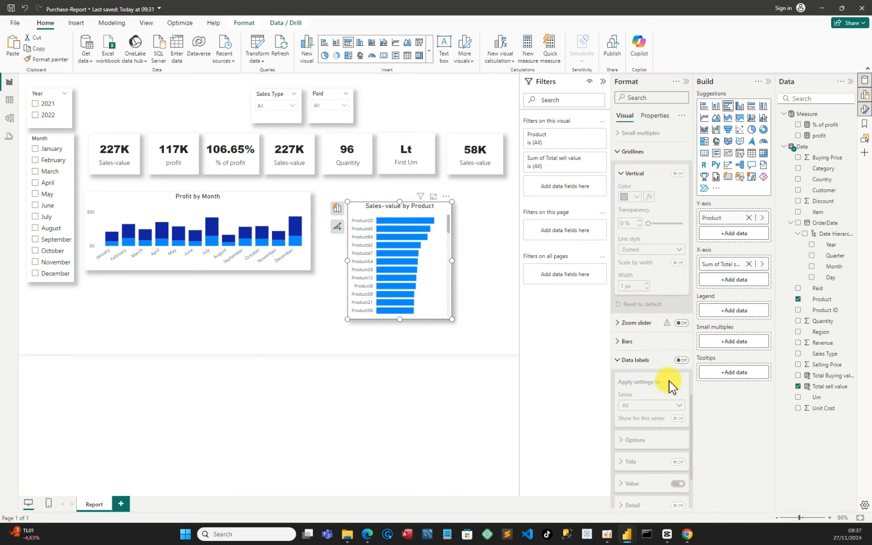
{"action": "left_click", "coordinate": [682, 360]}
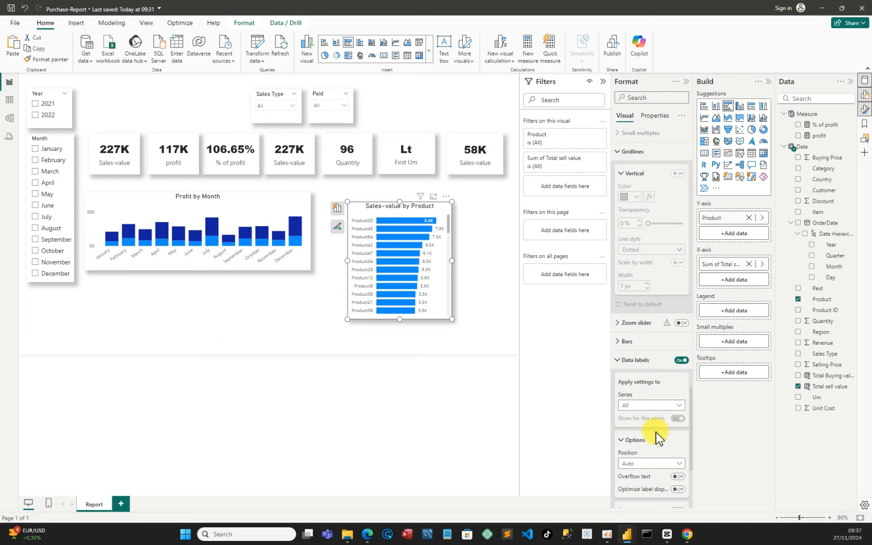
{"action": "left_click", "coordinate": [658, 466]}
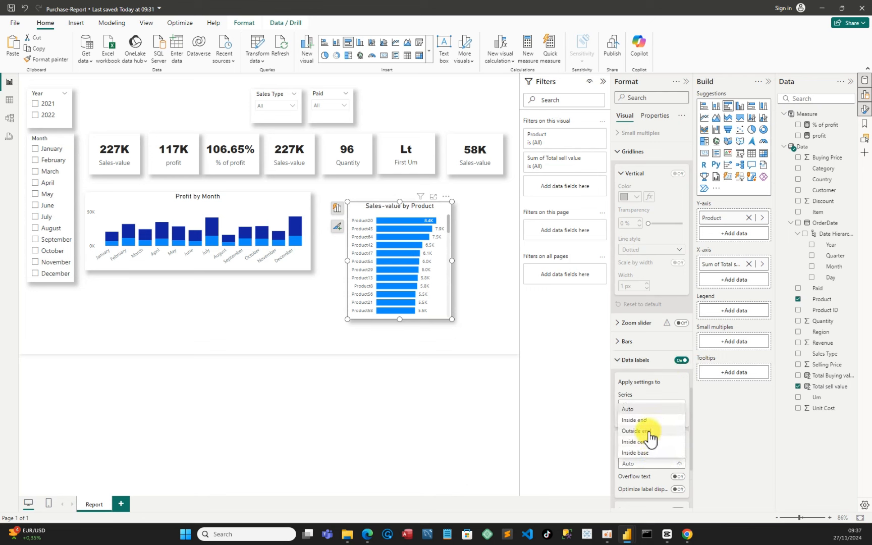
{"action": "left_click", "coordinate": [444, 267]}
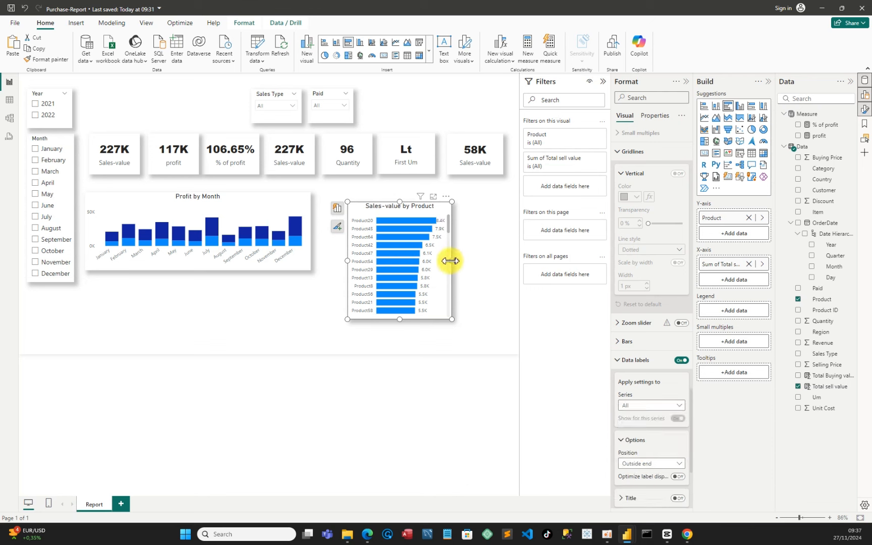
Resize the bar chart to about 353 by 270 px and move it next to the Profit by Month chart
{"action": "left_click_drag", "start_coordinate": [449, 260], "coordinate": [484, 265]}
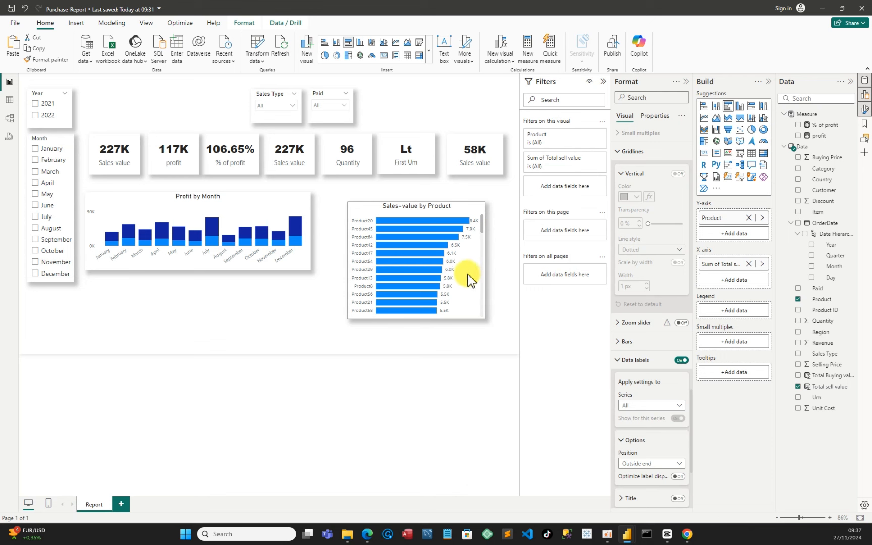
{"action": "mouse_move", "coordinate": [417, 318]}
{"action": "left_mouse_down"}
{"action": "mouse_move", "coordinate": [416, 325]}
{"action": "mouse_move", "coordinate": [420, 308]}
{"action": "left_mouse_up"}
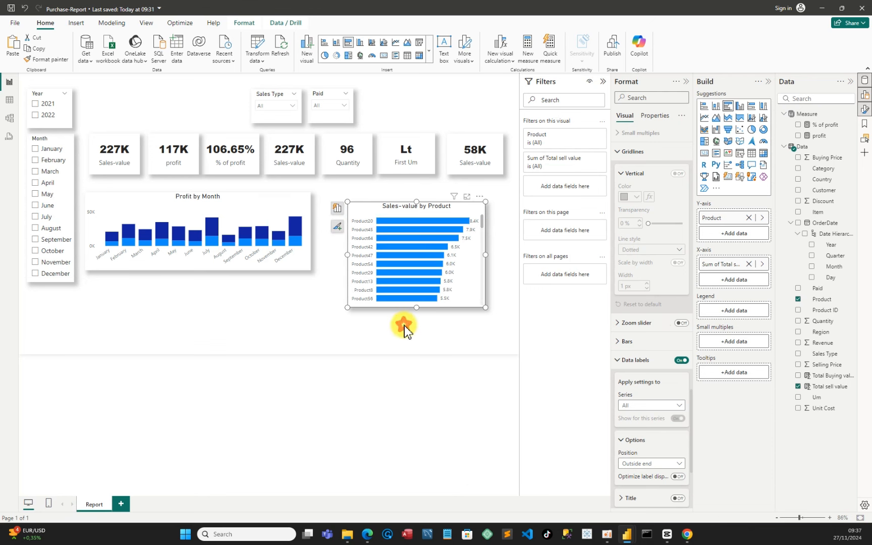
{"action": "left_click", "coordinate": [404, 326]}
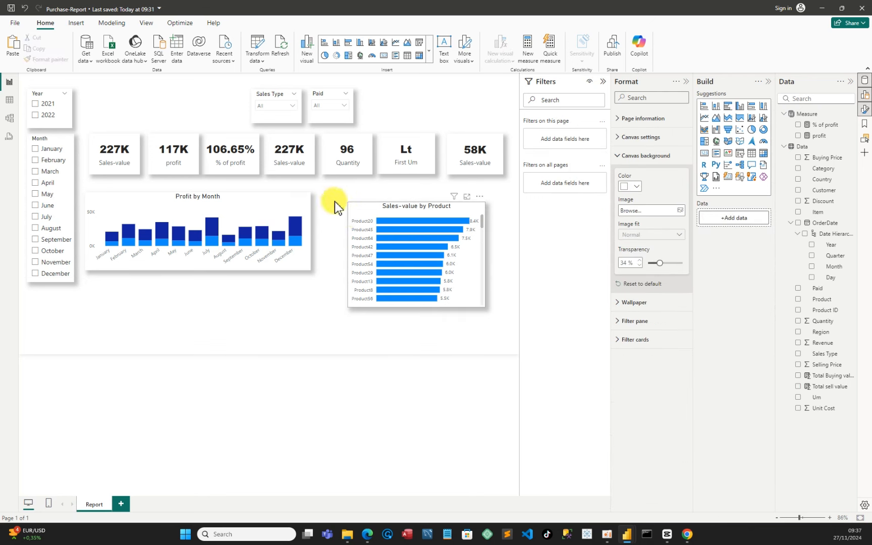
{"action": "left_click_drag", "start_coordinate": [350, 220], "coordinate": [330, 203]}
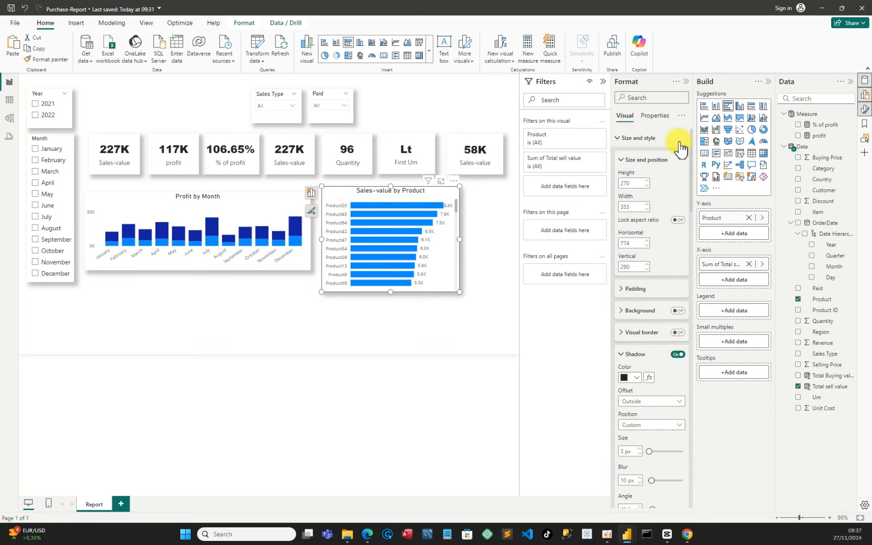
Try converting the bar chart into a treemap, enlarging and moving it, and cross-filtering by one product tile
{"action": "left_click", "coordinate": [705, 142]}
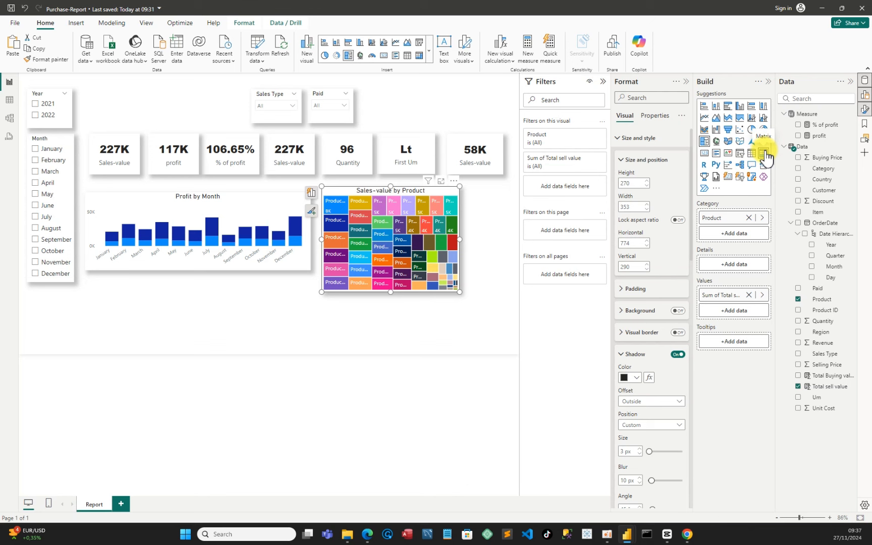
{"action": "left_click_drag", "start_coordinate": [391, 291], "coordinate": [390, 326]}
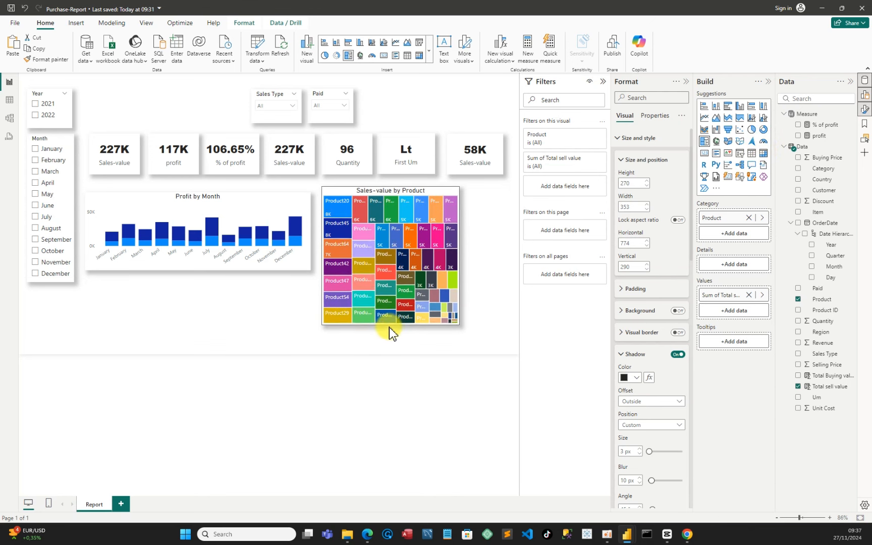
{"action": "left_click_drag", "start_coordinate": [395, 263], "coordinate": [421, 262]}
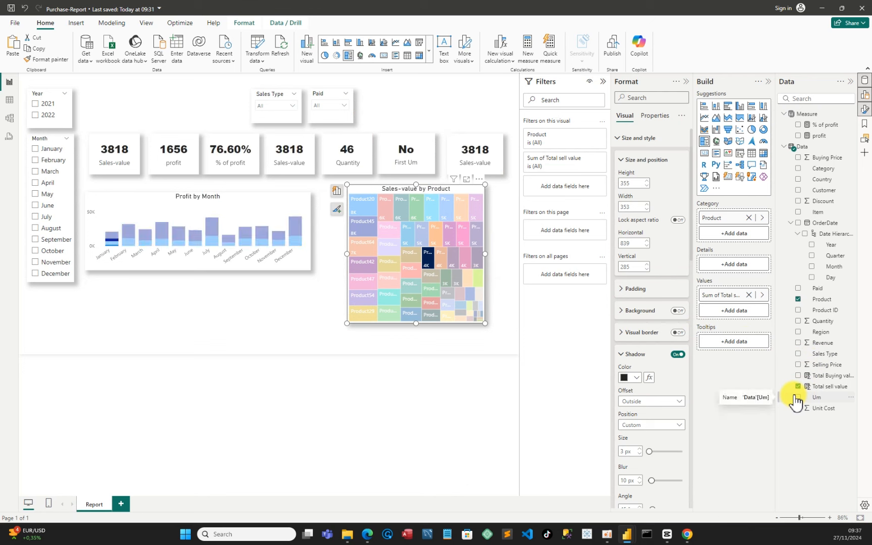
{"action": "left_click", "coordinate": [426, 260]}
{"action": "left_click", "coordinate": [425, 261]}
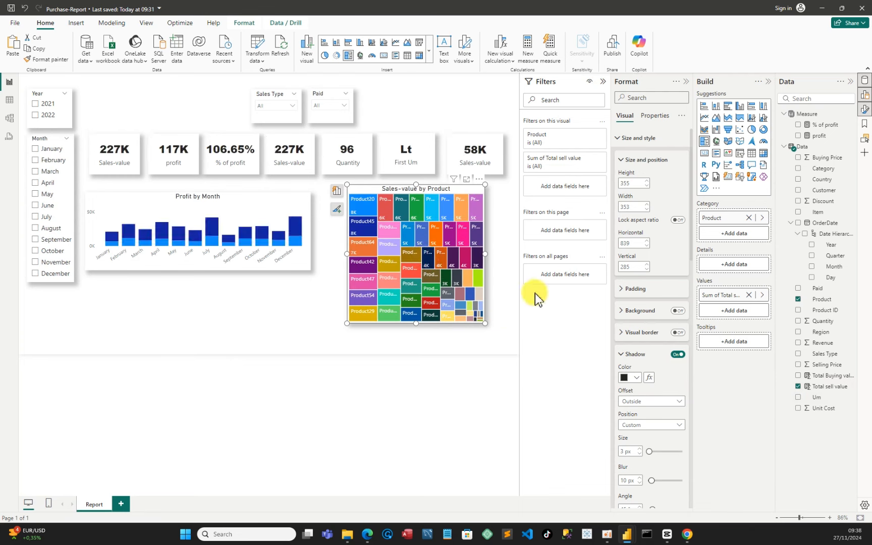
Replace Product with Category as the treemap's category field
{"action": "left_click", "coordinate": [798, 300]}
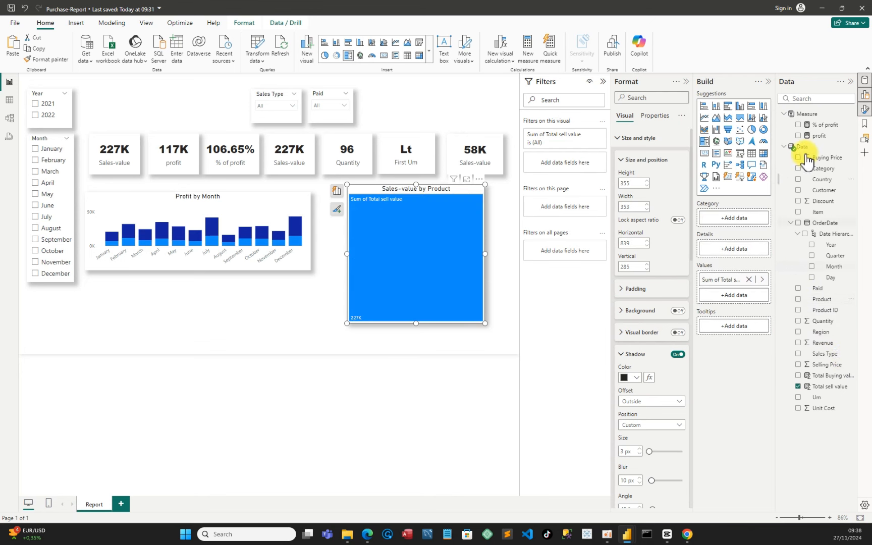
{"action": "left_click", "coordinate": [799, 168]}
{"action": "left_click", "coordinate": [460, 309]}
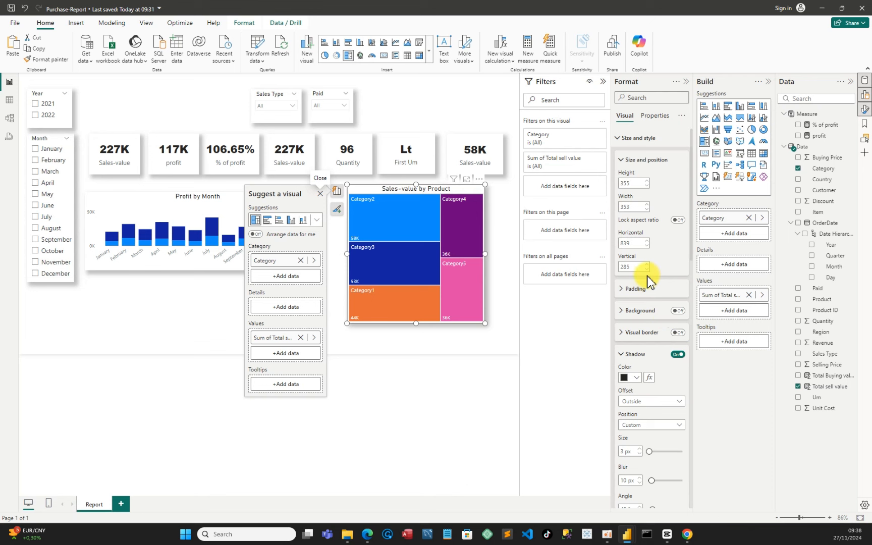
Undo the treemap changes to return to the Sales-value by Product bar chart
{"action": "left_click", "coordinate": [25, 9]}
{"action": "left_click", "coordinate": [24, 9]}
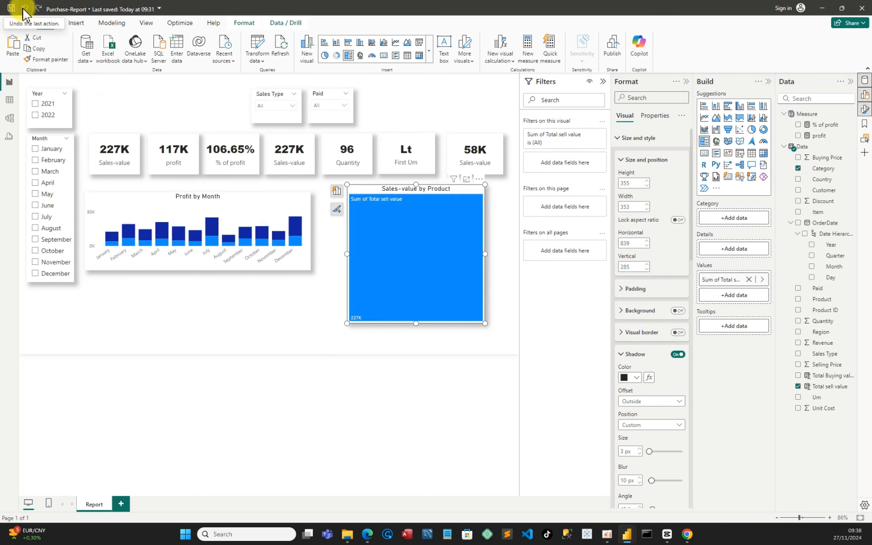
{"action": "left_click", "coordinate": [24, 9]}
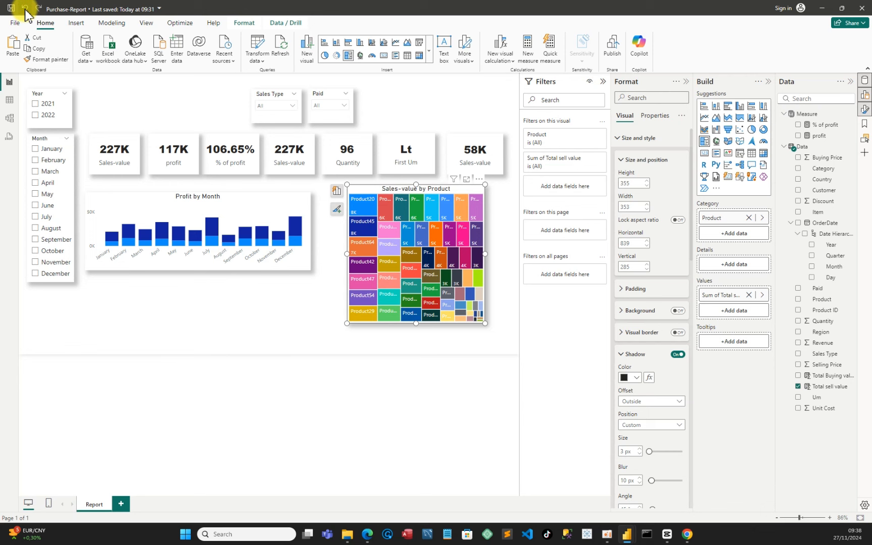
{"action": "left_click", "coordinate": [24, 8]}
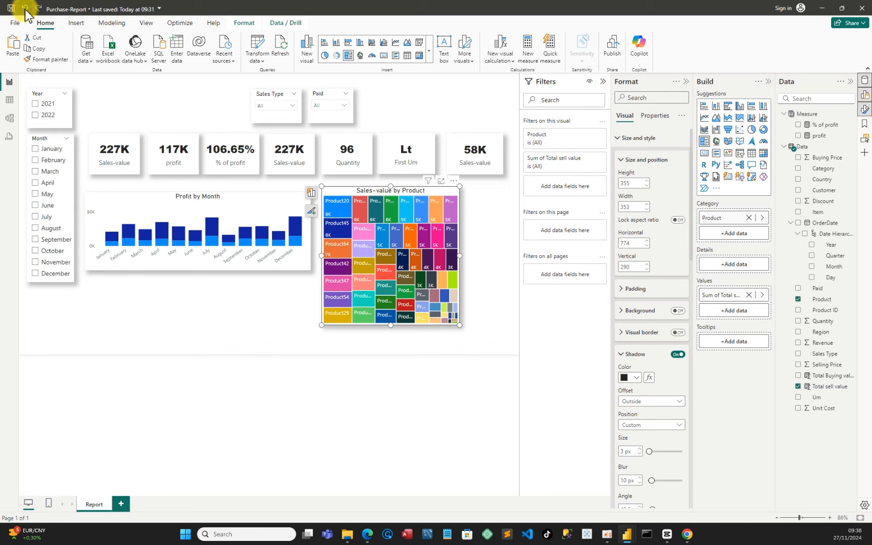
{"action": "left_click", "coordinate": [25, 9]}
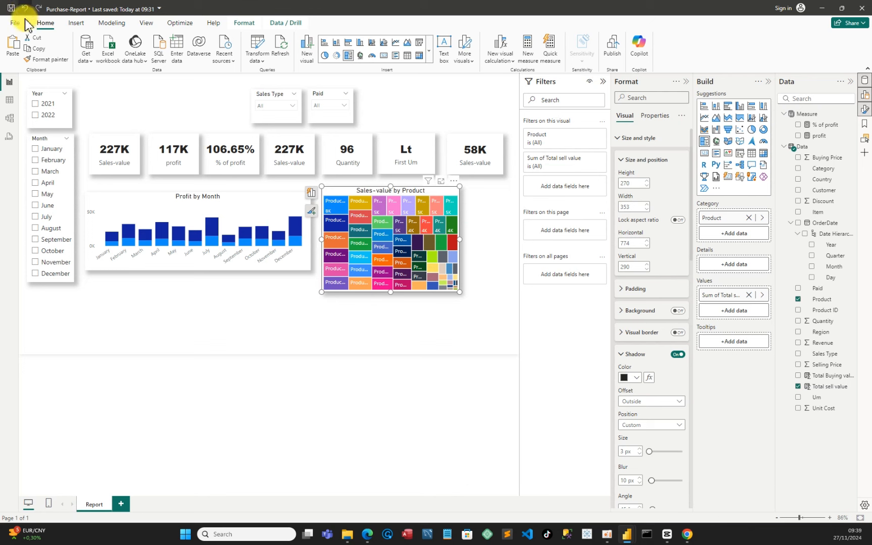
{"action": "left_click", "coordinate": [25, 8]}
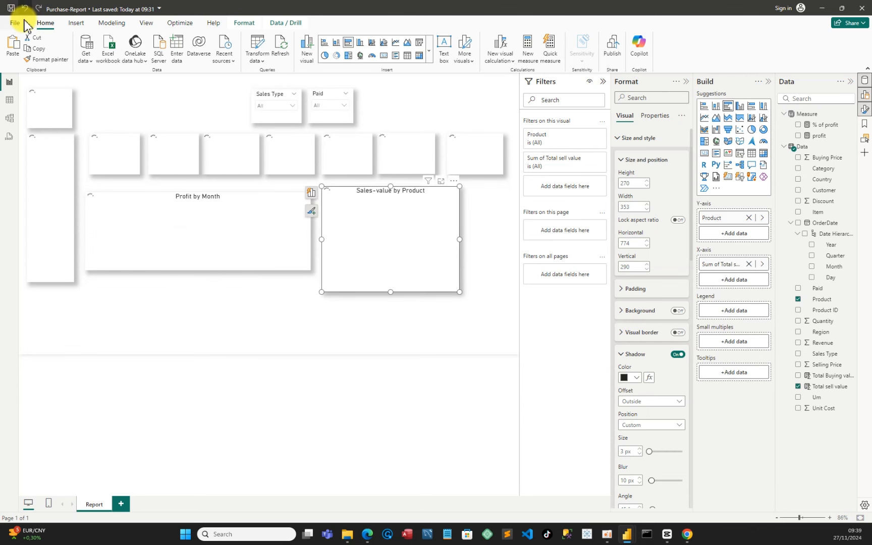
Insert a new treemap visual and place it below the Profit by Month chart
{"action": "left_click", "coordinate": [410, 328]}
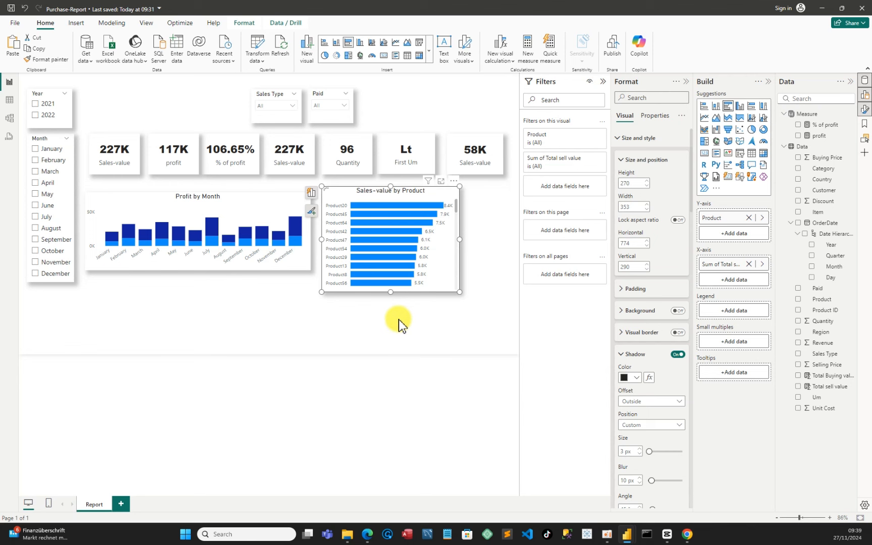
{"action": "left_click", "coordinate": [399, 320]}
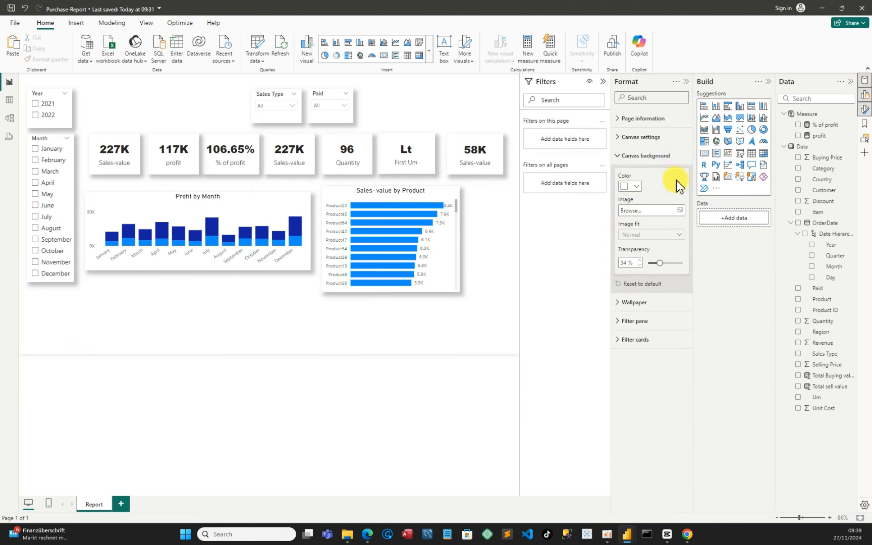
{"action": "left_click", "coordinate": [705, 143]}
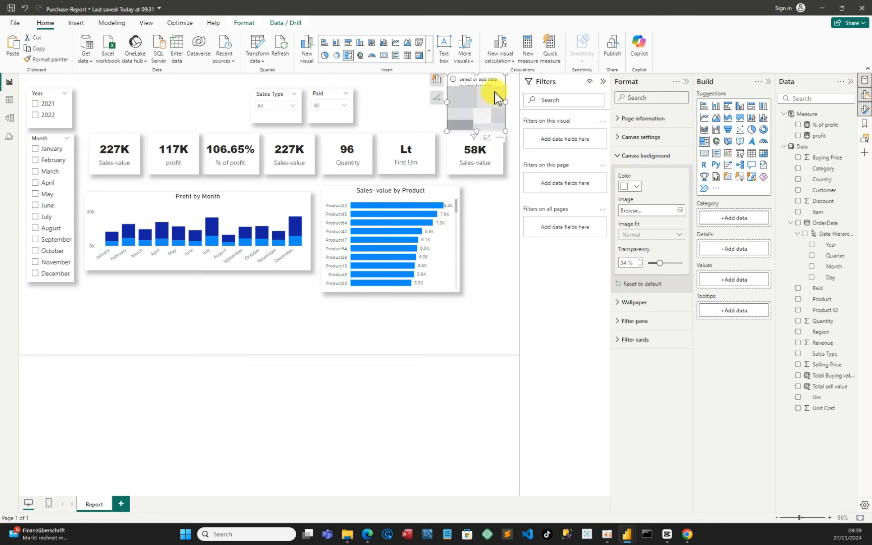
{"action": "left_click_drag", "start_coordinate": [495, 91], "coordinate": [132, 297]}
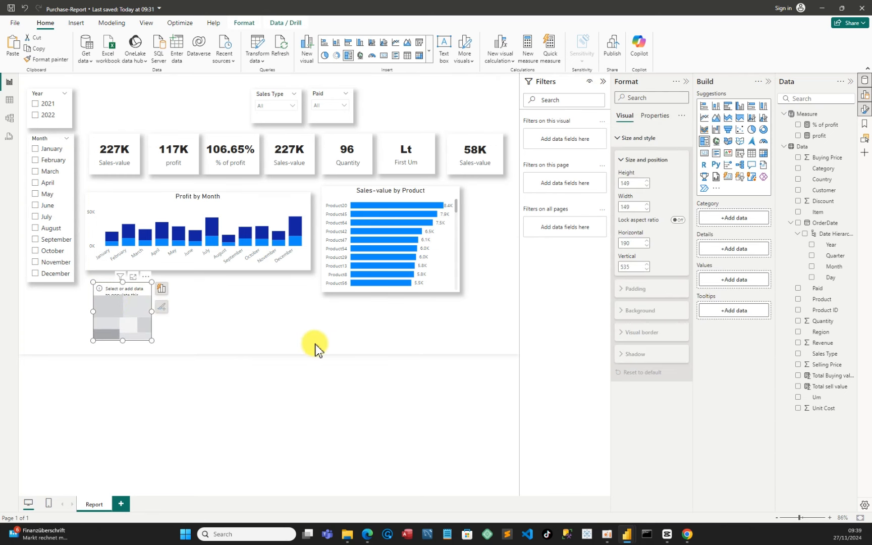
Add Total sell value and Category to the treemap and resize it to about 351 by 184 px
{"action": "left_click", "coordinate": [798, 386]}
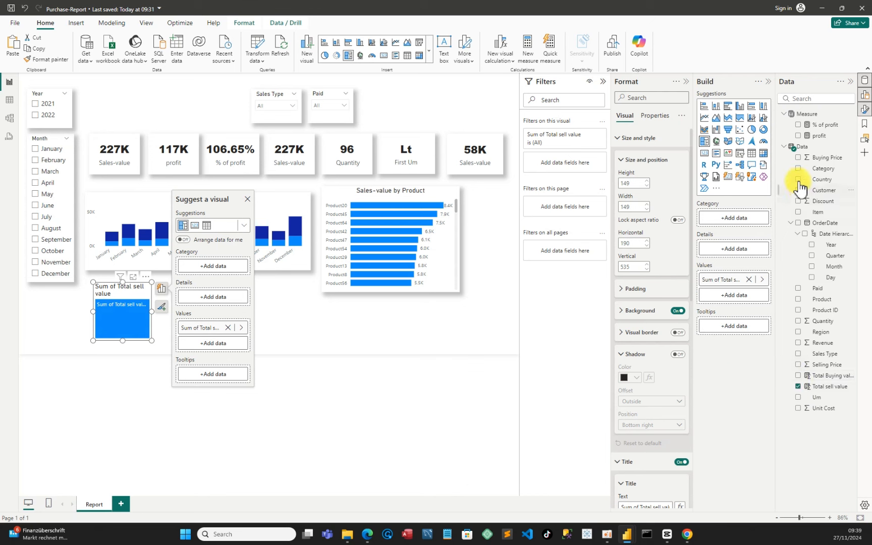
{"action": "left_click", "coordinate": [798, 170]}
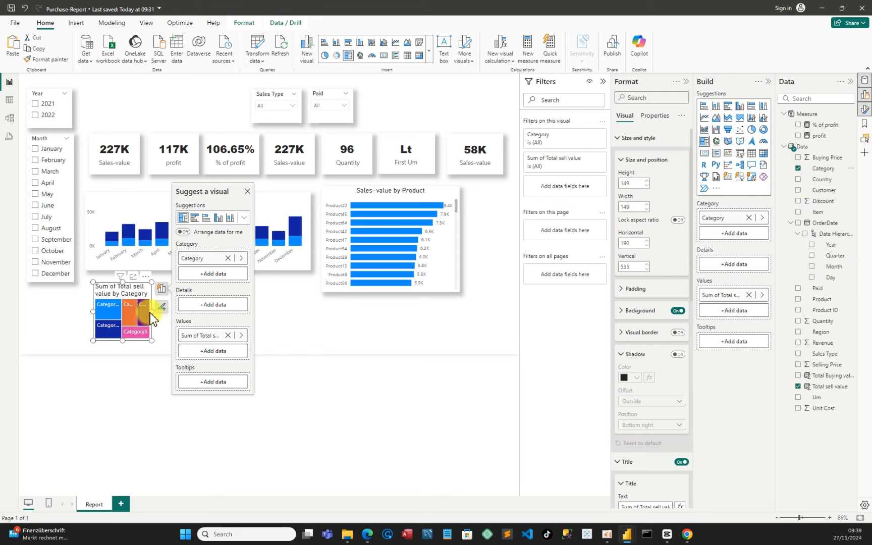
{"action": "left_click_drag", "start_coordinate": [152, 311], "coordinate": [229, 321]}
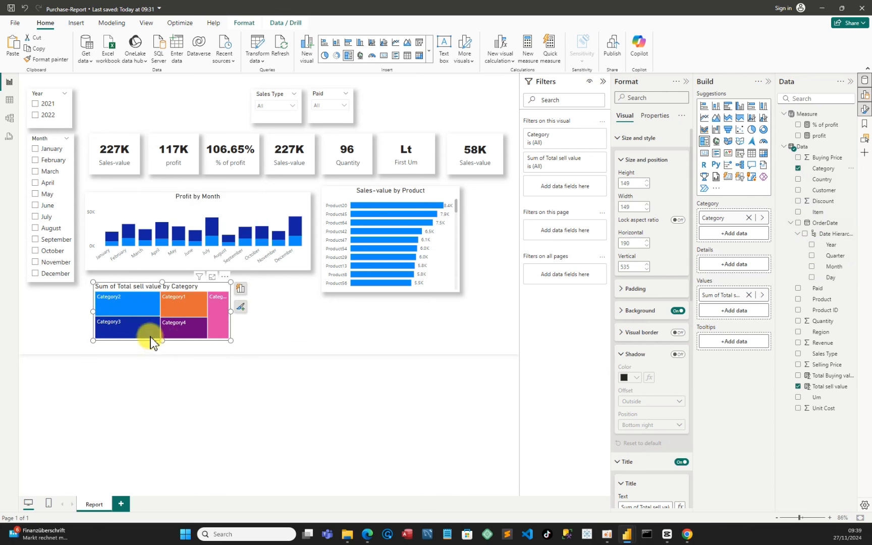
{"action": "left_click_drag", "start_coordinate": [161, 342], "coordinate": [150, 355]}
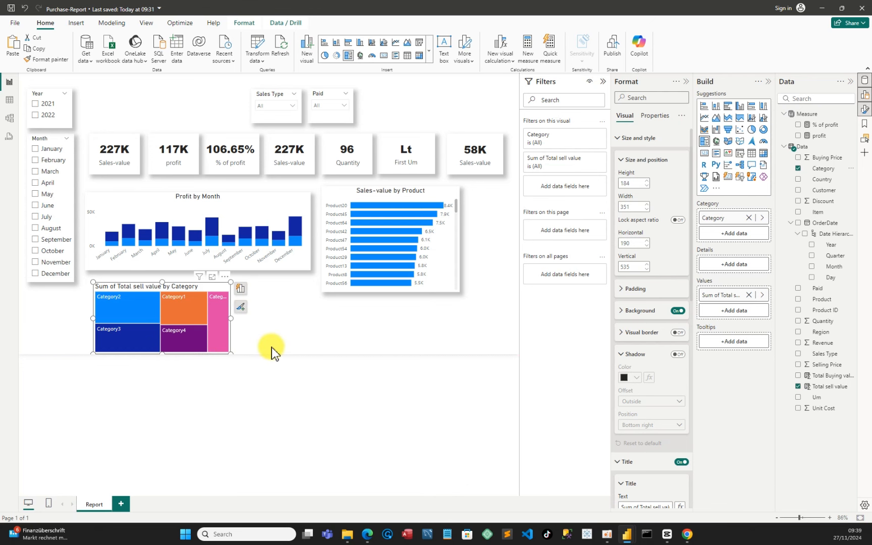
Turn off the treemap's background and turn on its shadow with a Custom position
{"action": "left_click", "coordinate": [677, 311]}
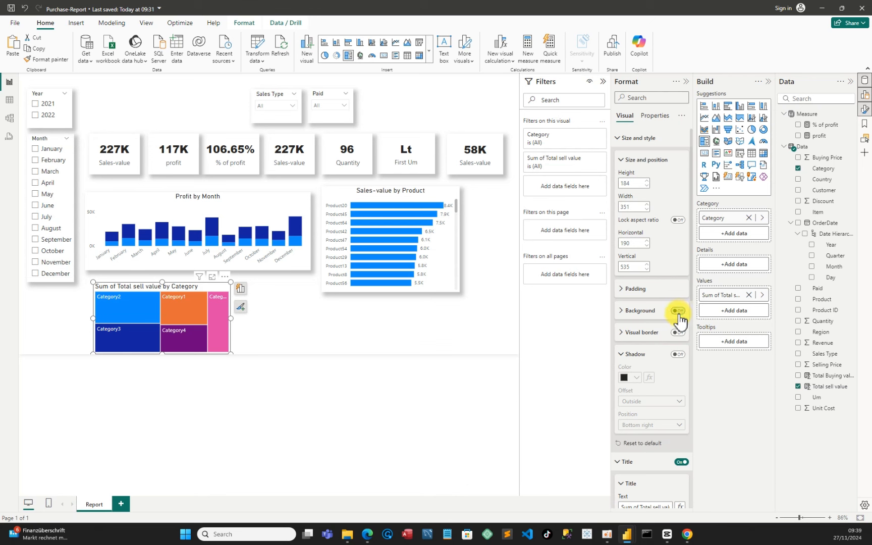
{"action": "left_click", "coordinate": [677, 355]}
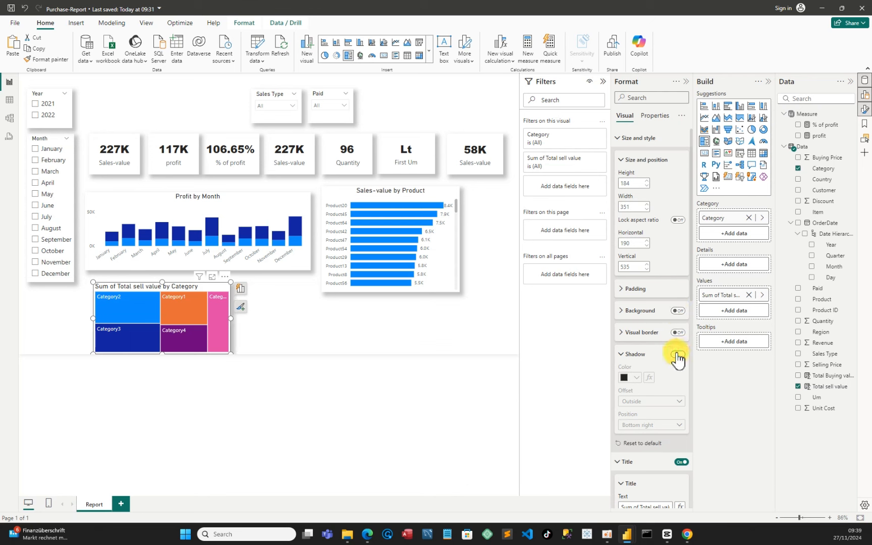
{"action": "left_click", "coordinate": [637, 425]}
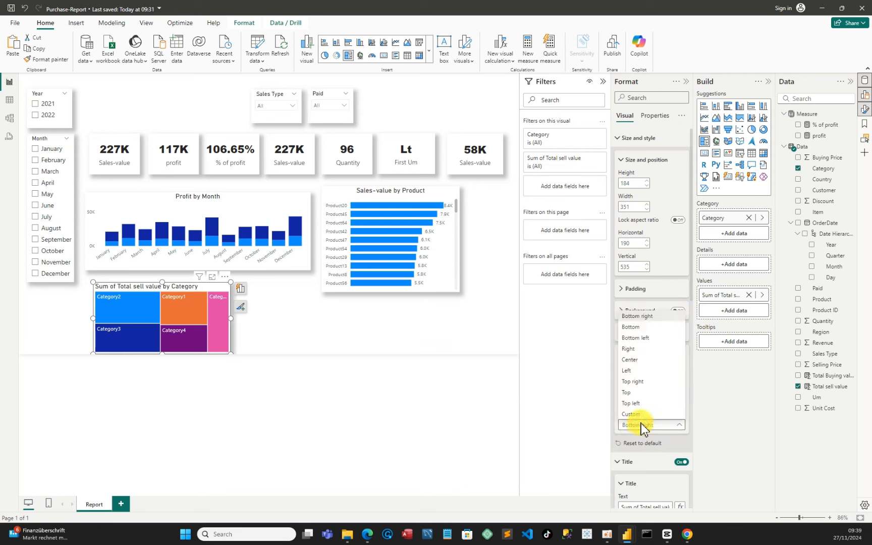
{"action": "left_click", "coordinate": [637, 413]}
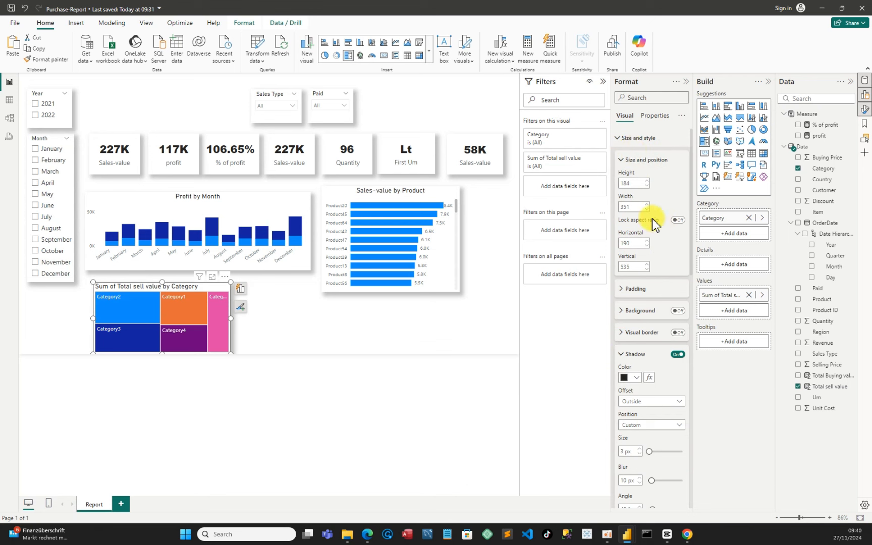
Rename the treemap's title to "Sales- value by Category" and center-align it
{"action": "scroll", "coordinate": [653, 249], "scroll_direction": "down", "scroll_amount": 5}
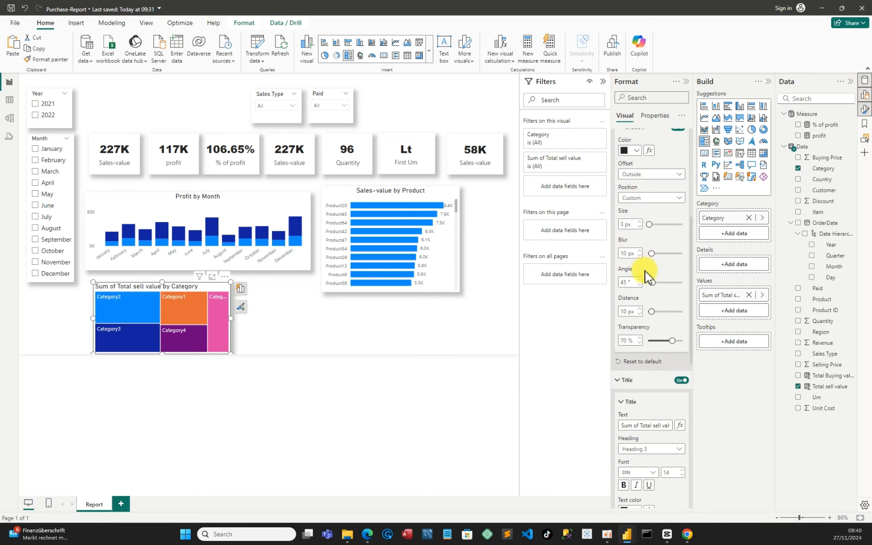
{"action": "scroll", "coordinate": [647, 308], "scroll_direction": "down", "scroll_amount": 2}
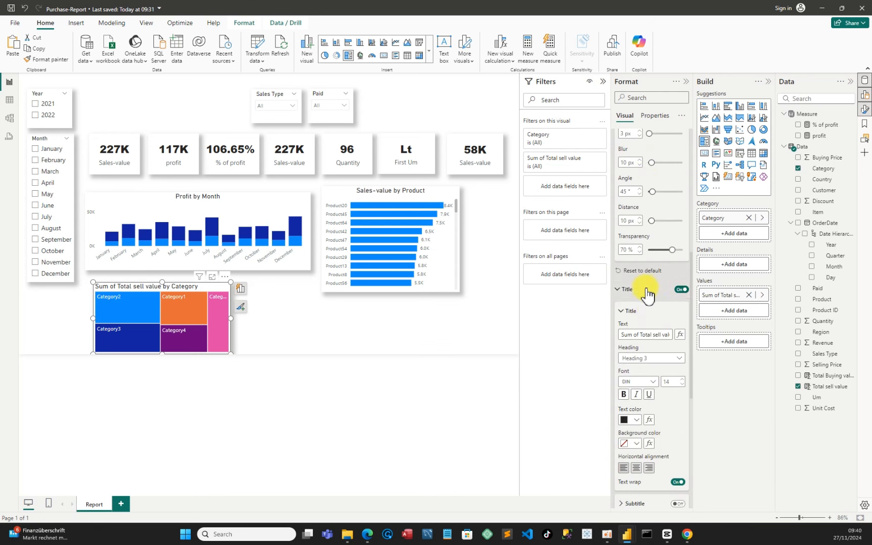
{"action": "left_click", "coordinate": [618, 290]}
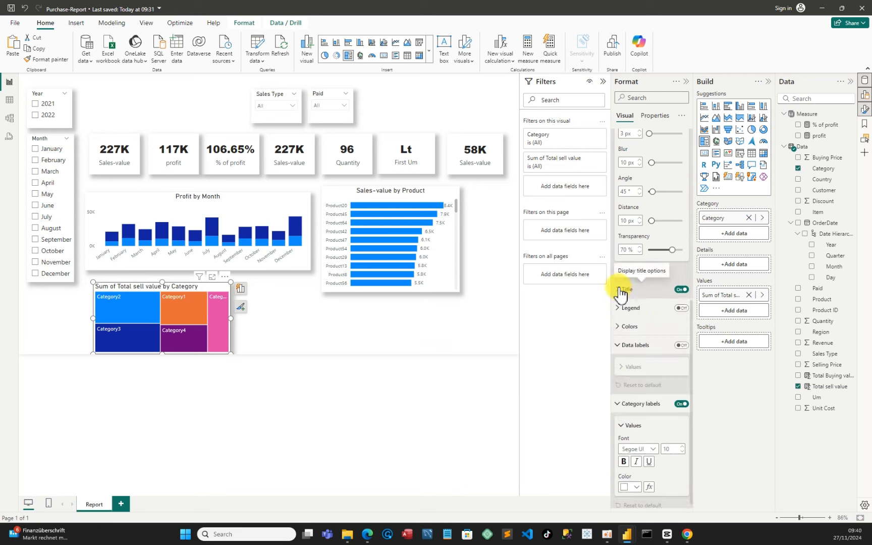
{"action": "left_click", "coordinate": [619, 290]}
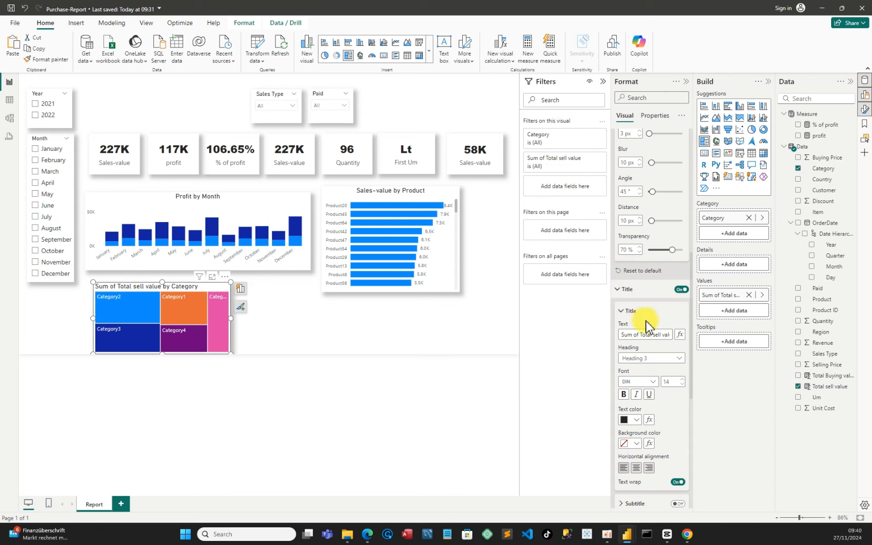
{"action": "mouse_move", "coordinate": [624, 334]}
{"action": "left_mouse_down"}
{"action": "mouse_move", "coordinate": [661, 333]}
{"action": "mouse_move", "coordinate": [634, 338]}
{"action": "left_mouse_up"}
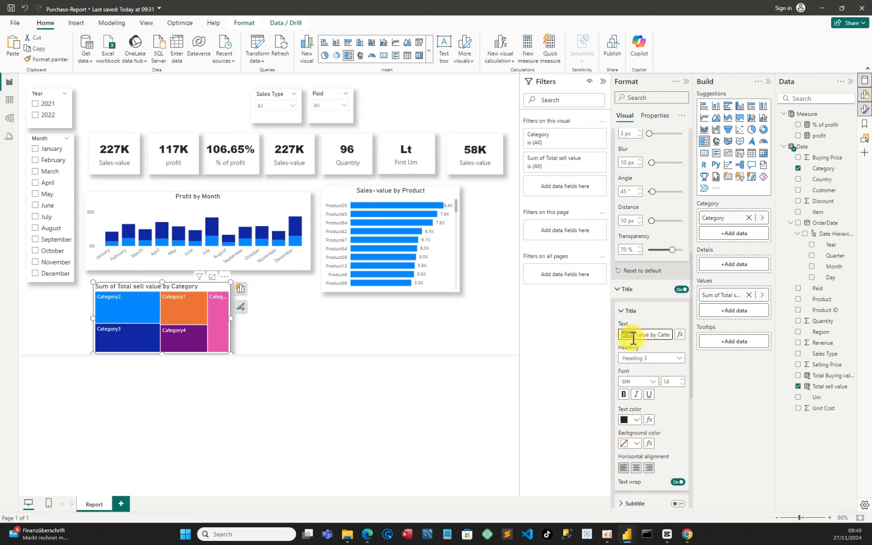
{"action": "type", "text": "Sal"}
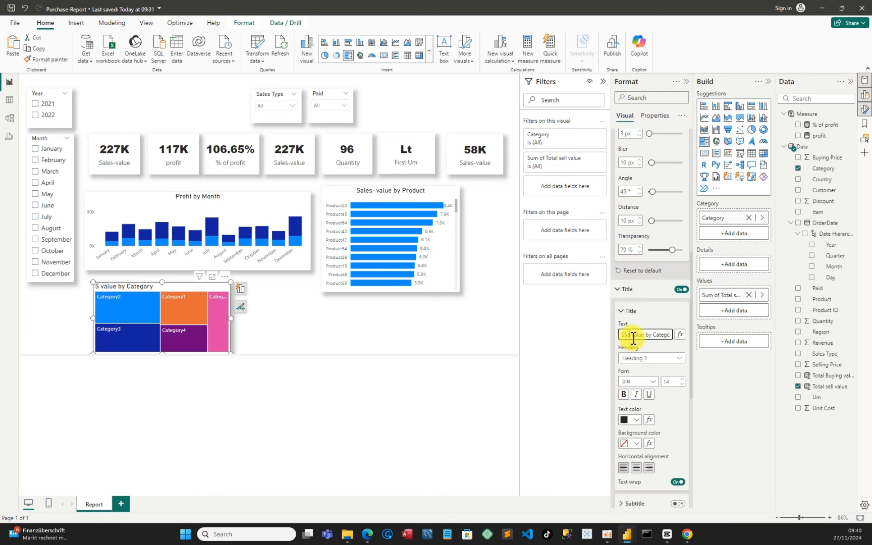
{"action": "type", "text": "es-"}
{"action": "double_click", "coordinate": [628, 336]}
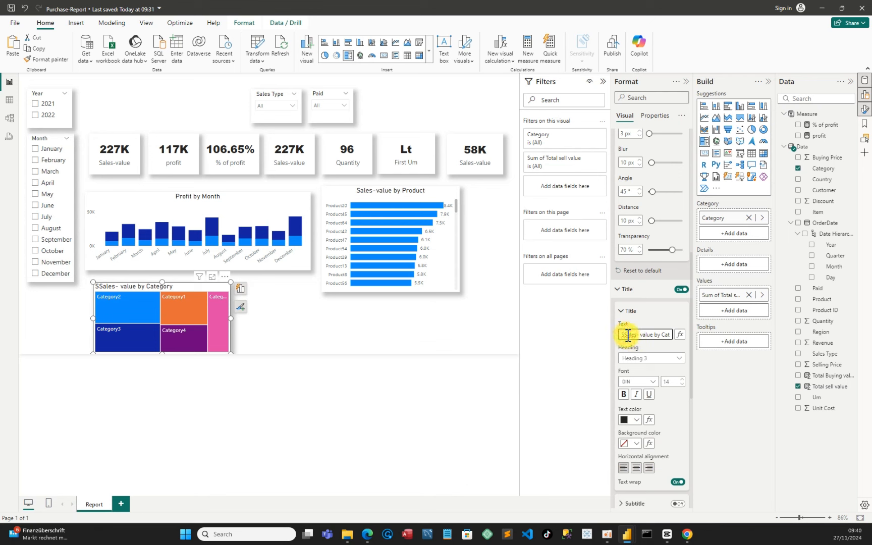
{"action": "type", "text": "Sales"}
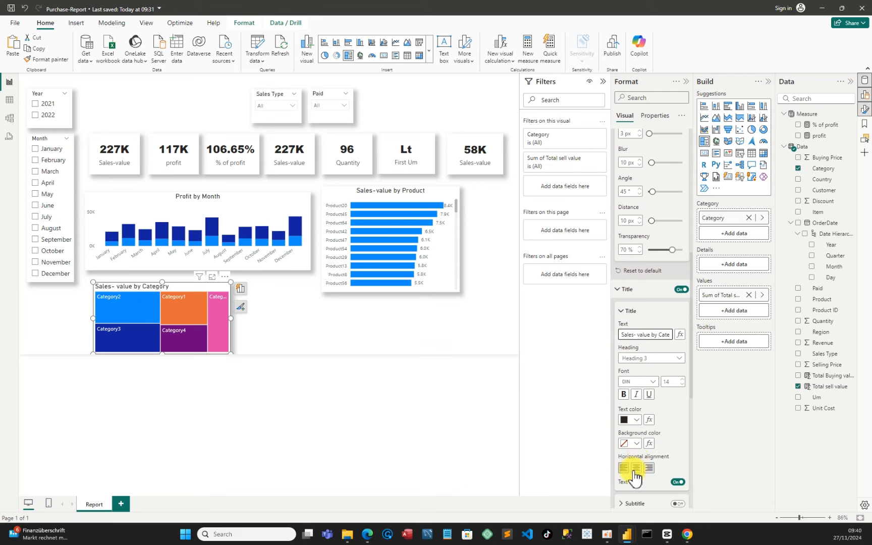
{"action": "left_click", "coordinate": [635, 469]}
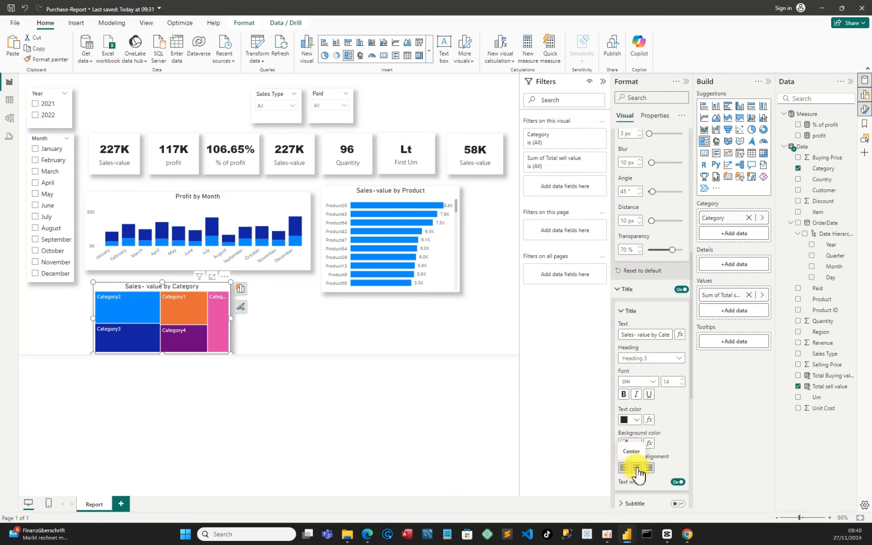
Move the treemap slightly left and up, to about horizontal 154 and vertical 514
{"action": "scroll", "coordinate": [678, 418], "scroll_direction": "down", "scroll_amount": 3}
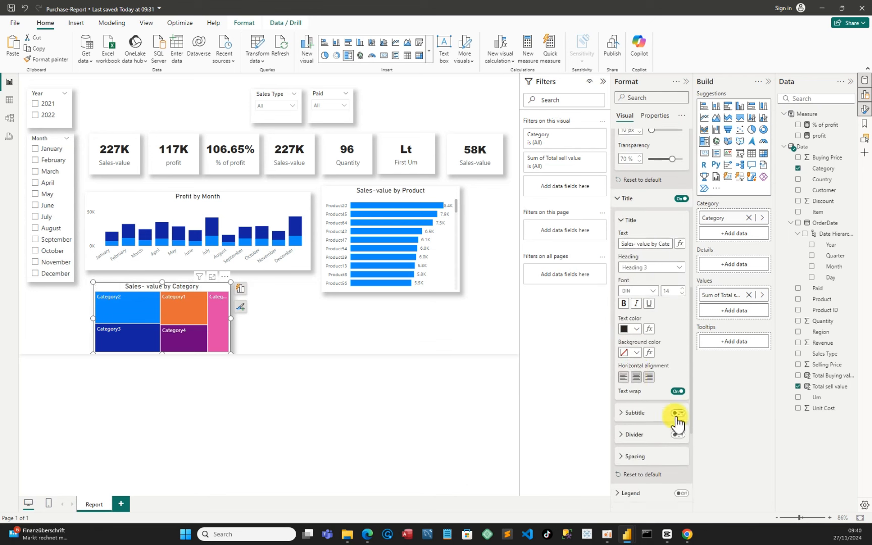
{"action": "scroll", "coordinate": [677, 423], "scroll_direction": "down", "scroll_amount": 2}
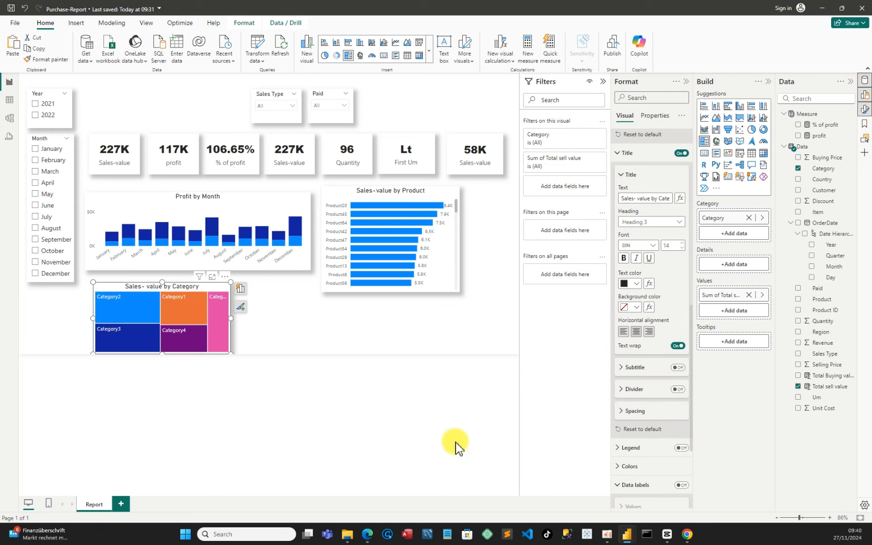
{"action": "left_click", "coordinate": [251, 327]}
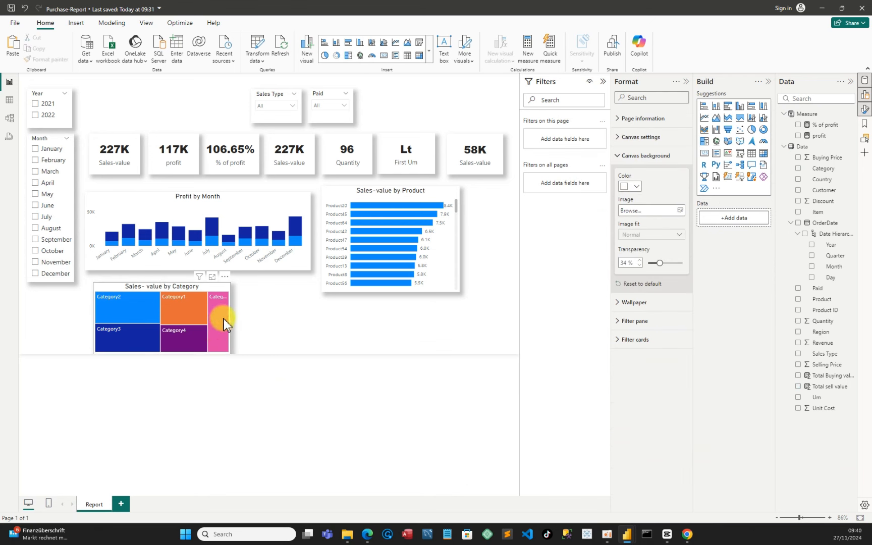
{"action": "left_click_drag", "start_coordinate": [215, 306], "coordinate": [200, 322]}
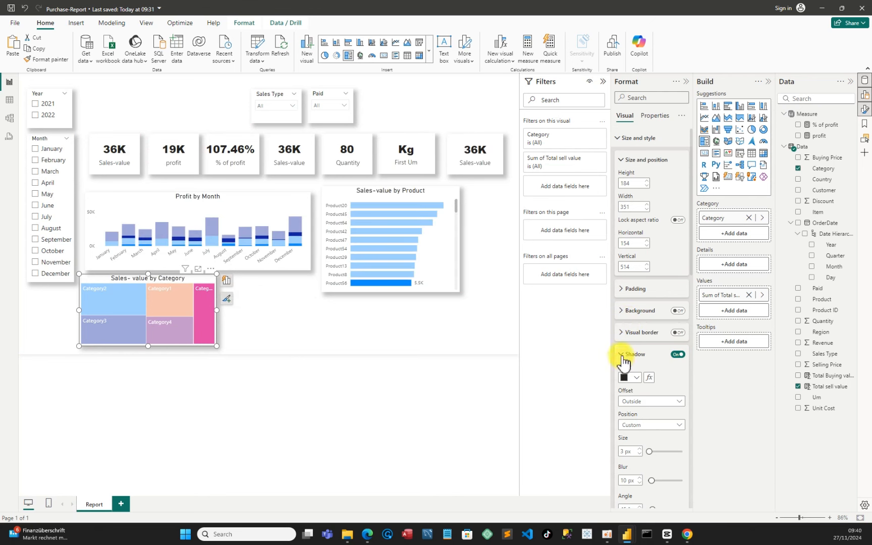
{"action": "left_click", "coordinate": [202, 323]}
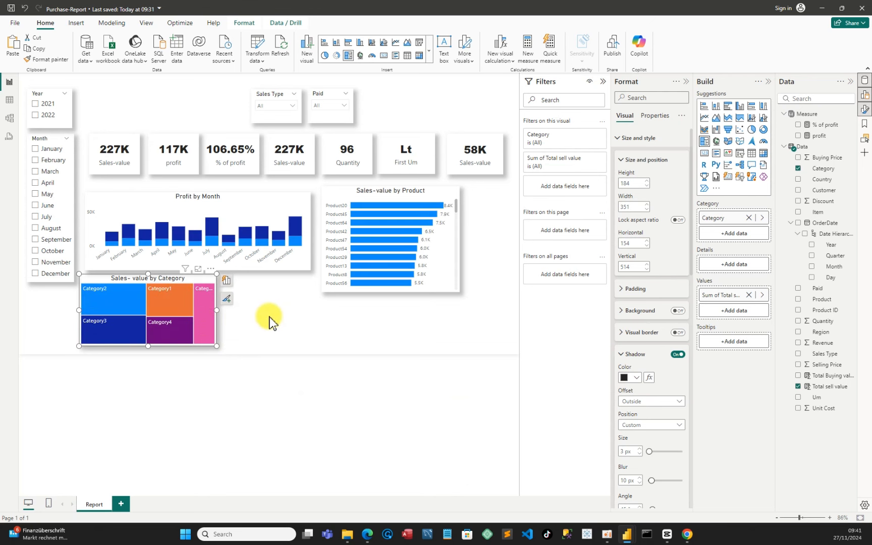
{"action": "left_click", "coordinate": [286, 329]}
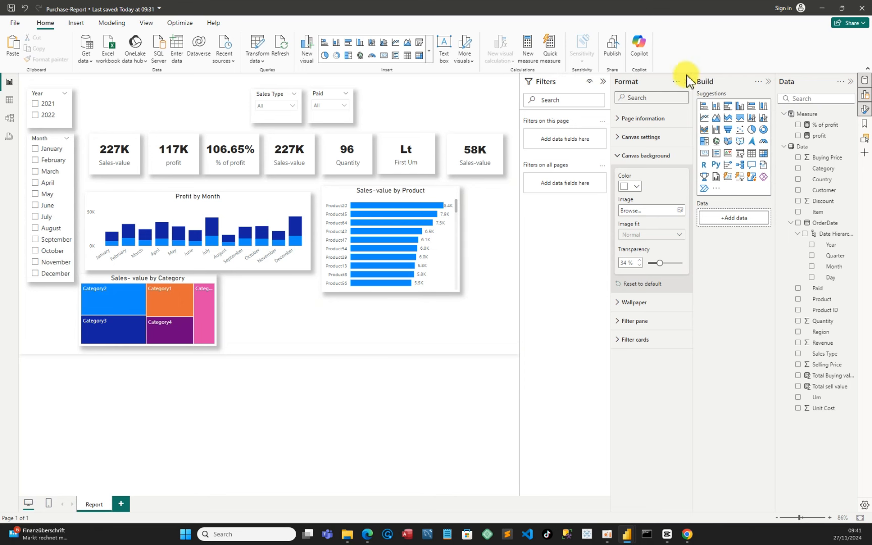
Insert an area chart of Total sell value by OrderDate Day beside the treemap, about 362 by 149 px
{"action": "left_click", "coordinate": [717, 121]}
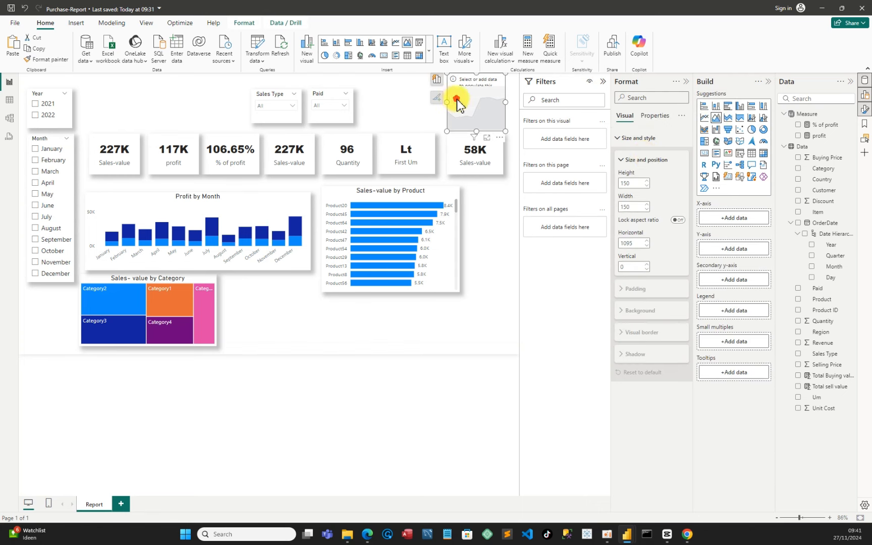
{"action": "left_click_drag", "start_coordinate": [457, 103], "coordinate": [322, 318]}
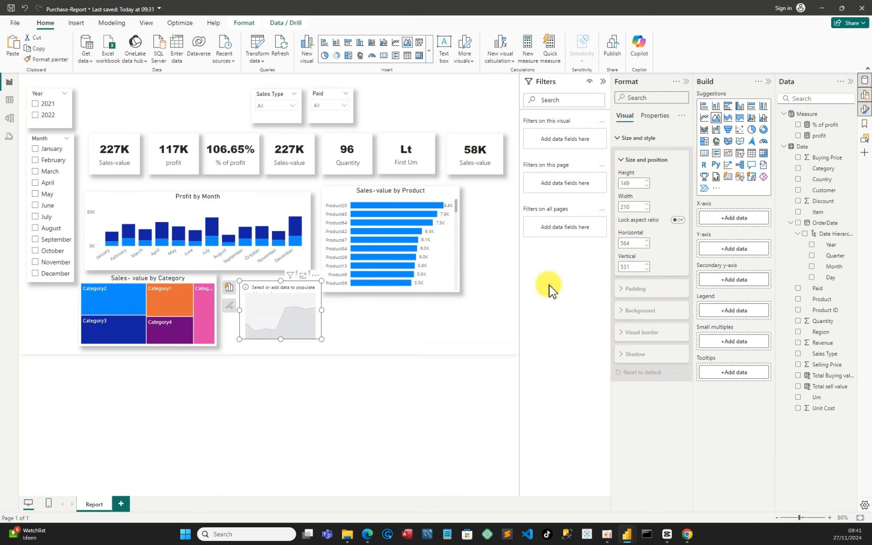
{"action": "left_click", "coordinate": [799, 387]}
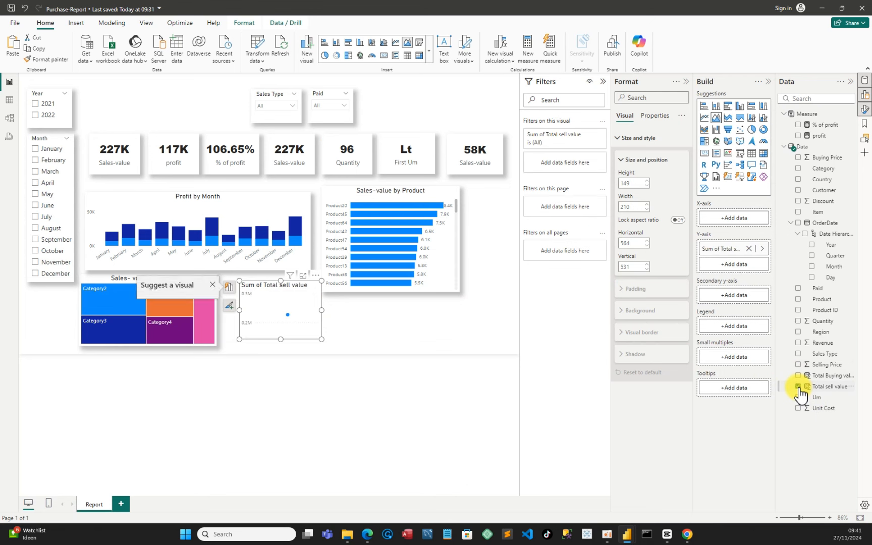
{"action": "left_click", "coordinate": [813, 279]}
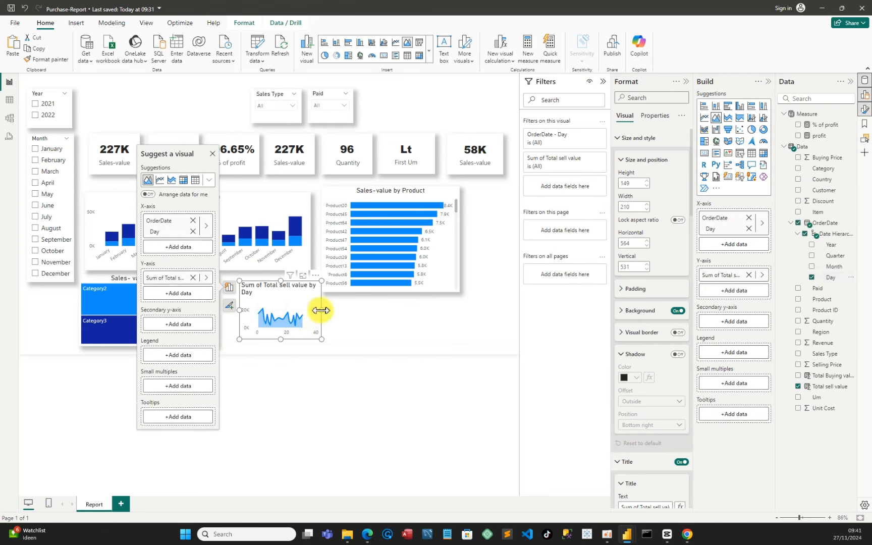
{"action": "left_click_drag", "start_coordinate": [321, 311], "coordinate": [381, 323]}
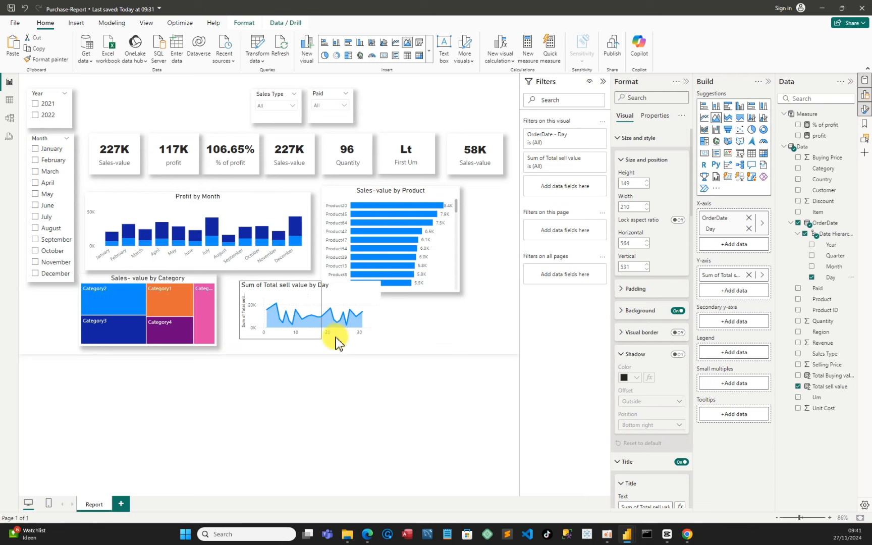
{"action": "left_click_drag", "start_coordinate": [326, 333], "coordinate": [321, 340]}
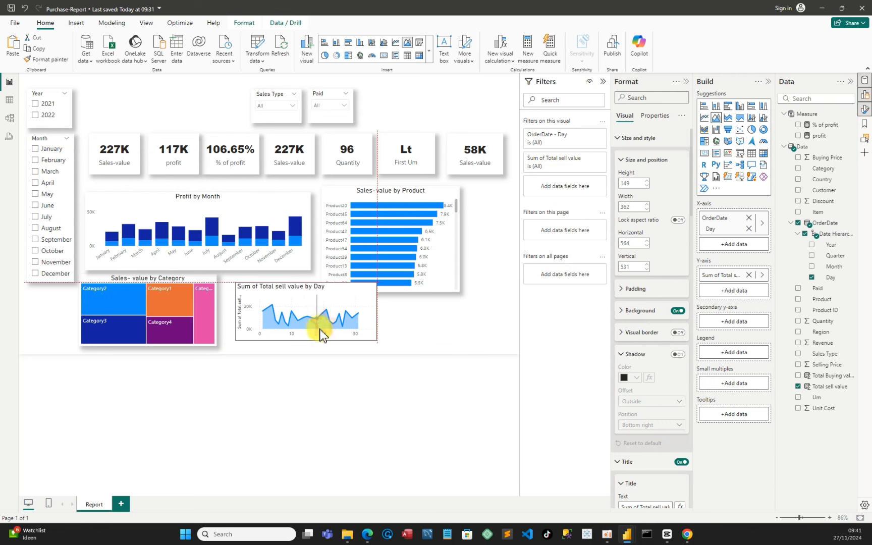
Turn off the area chart's background and turn on its shadow with a Custom position
{"action": "left_click", "coordinate": [677, 310]}
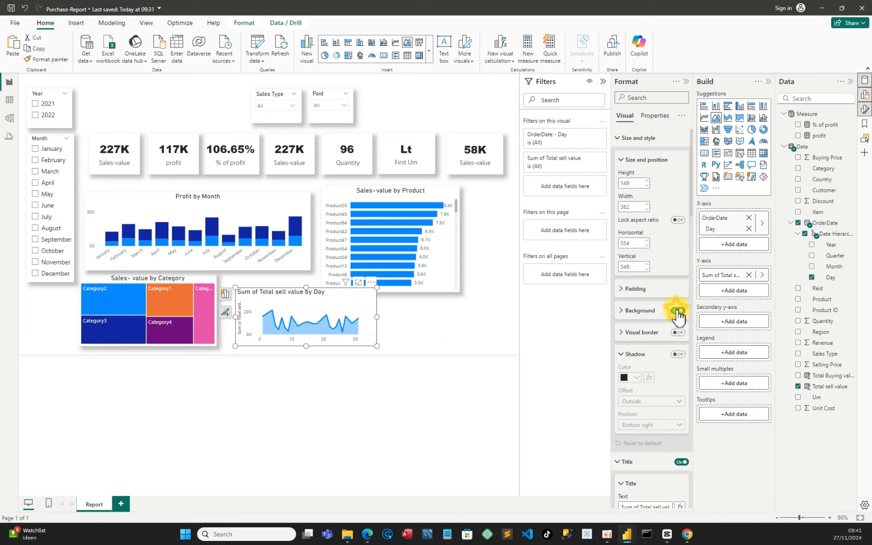
{"action": "left_click", "coordinate": [677, 355]}
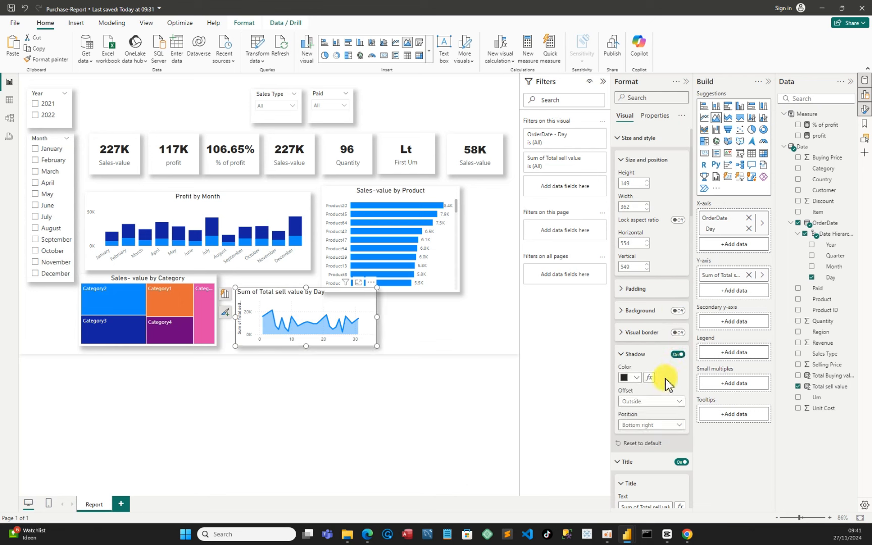
{"action": "left_click", "coordinate": [651, 425]}
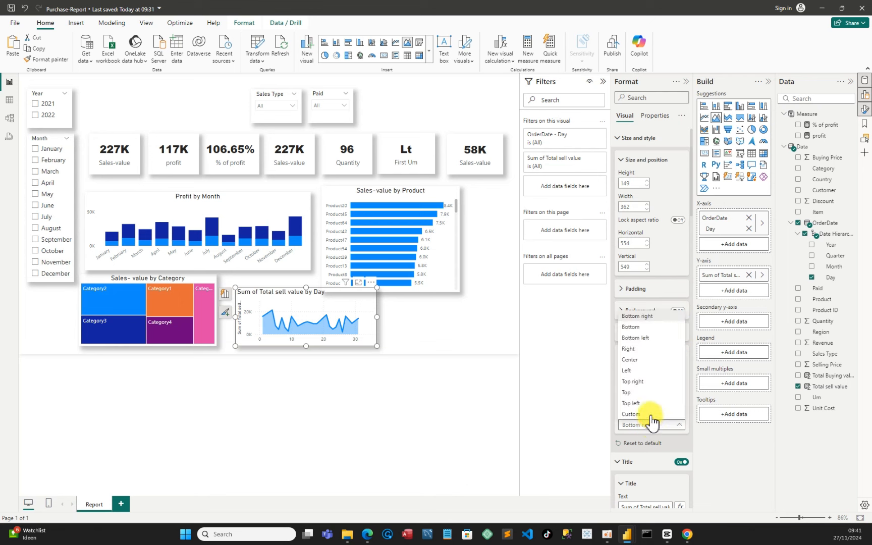
{"action": "left_click", "coordinate": [647, 419]}
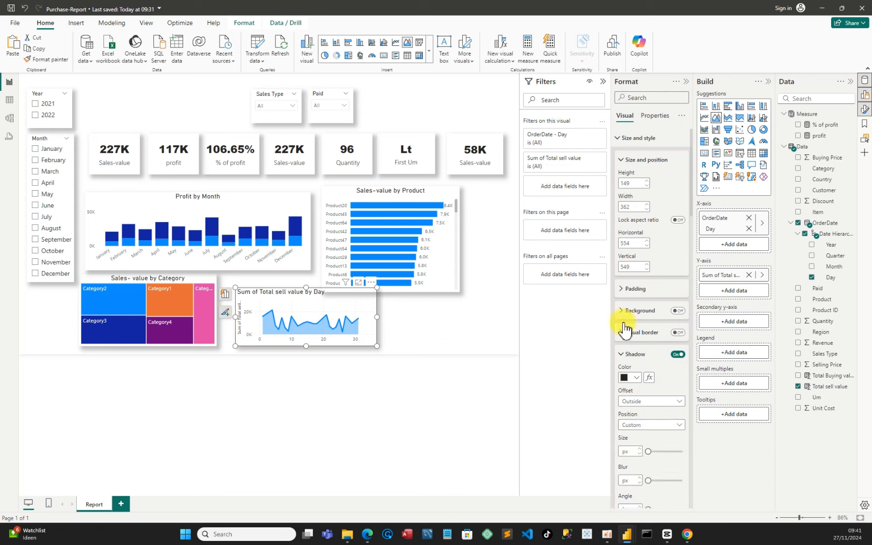
Rename the area chart's title to "Sales- value by Day"
{"action": "scroll", "coordinate": [656, 399], "scroll_direction": "down", "scroll_amount": 5}
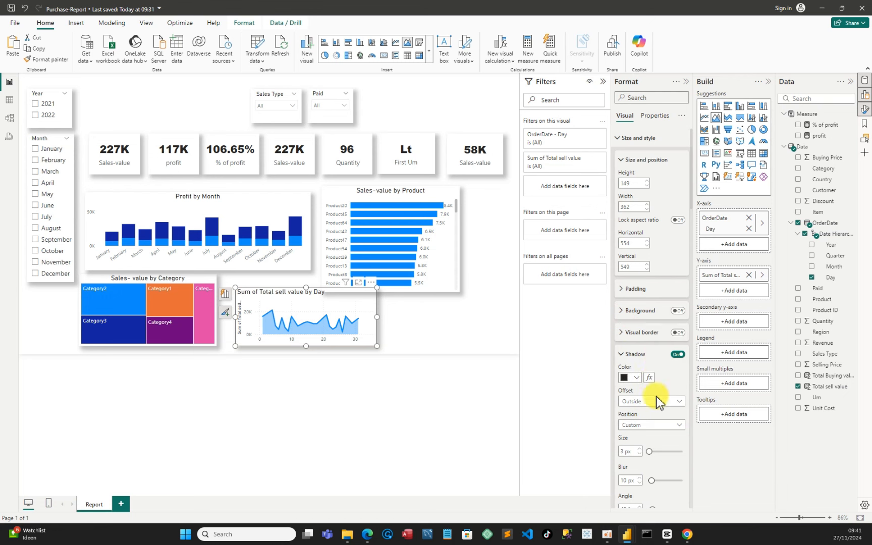
{"action": "scroll", "coordinate": [656, 411], "scroll_direction": "down", "scroll_amount": 3}
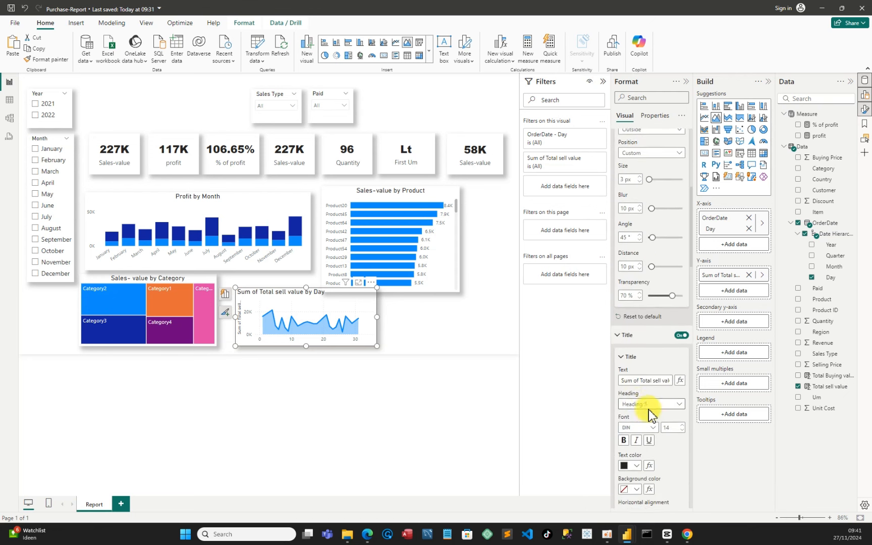
{"action": "left_click", "coordinate": [619, 336]}
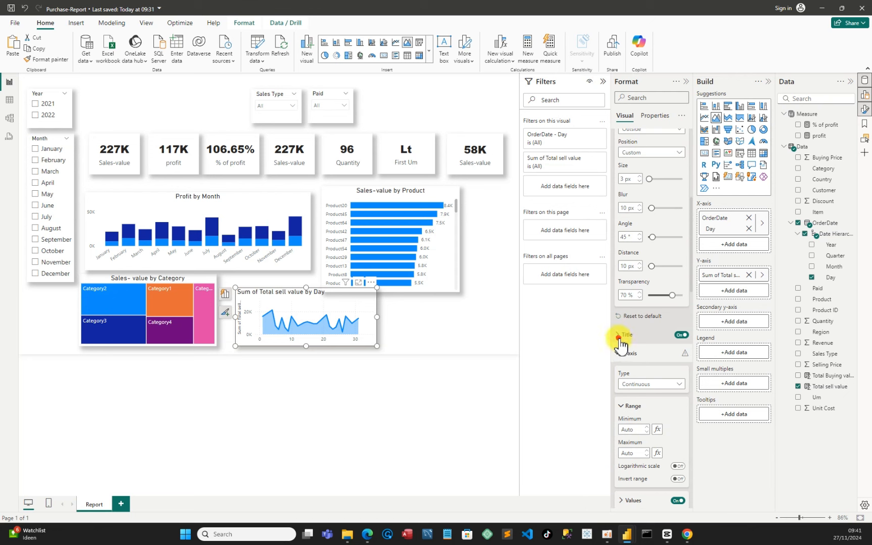
{"action": "left_click", "coordinate": [618, 334]}
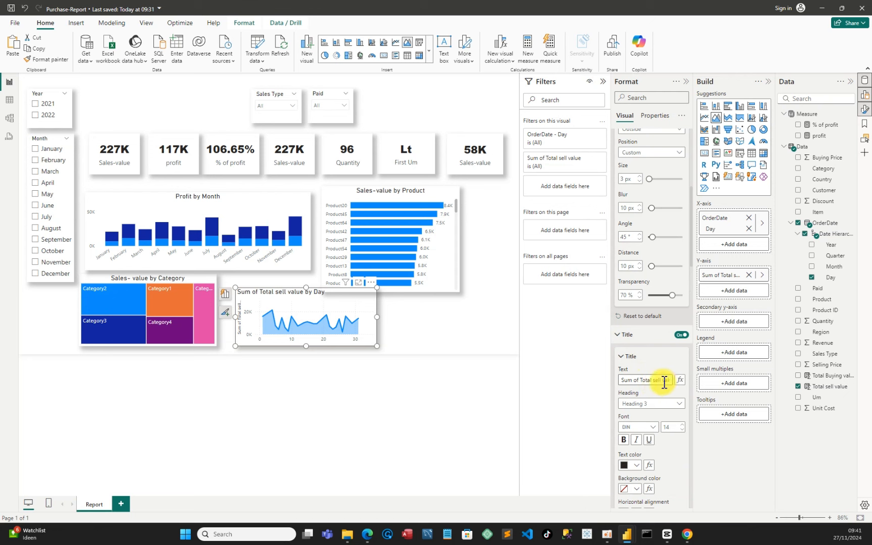
{"action": "left_click_drag", "start_coordinate": [660, 380], "coordinate": [606, 386]}
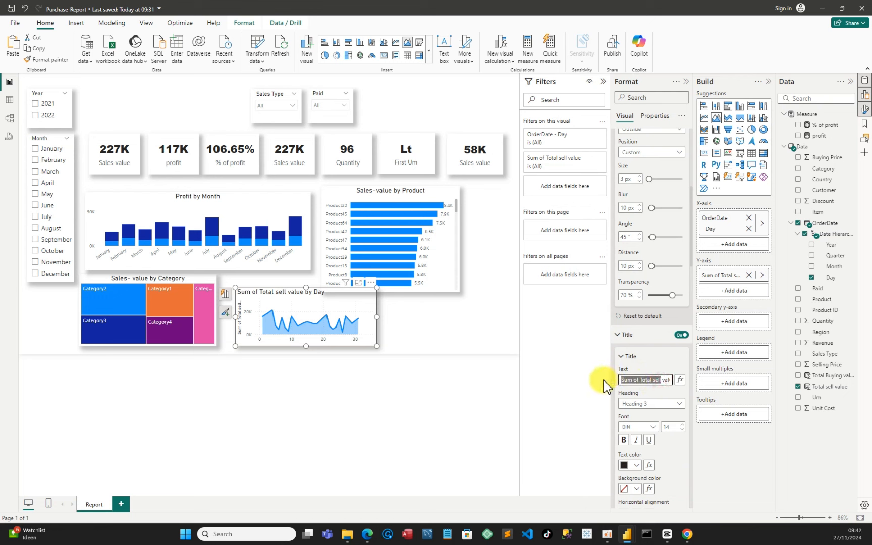
{"action": "type", "text": "Sales- value by Day"}
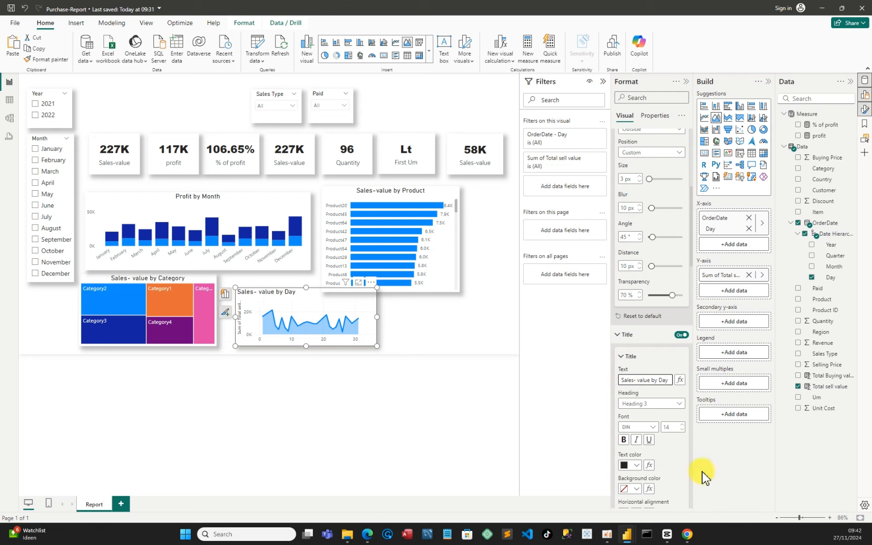
Center-align the area chart's title and nudge the chart's bottom edge slightly down
{"action": "scroll", "coordinate": [681, 467], "scroll_direction": "down", "scroll_amount": 3}
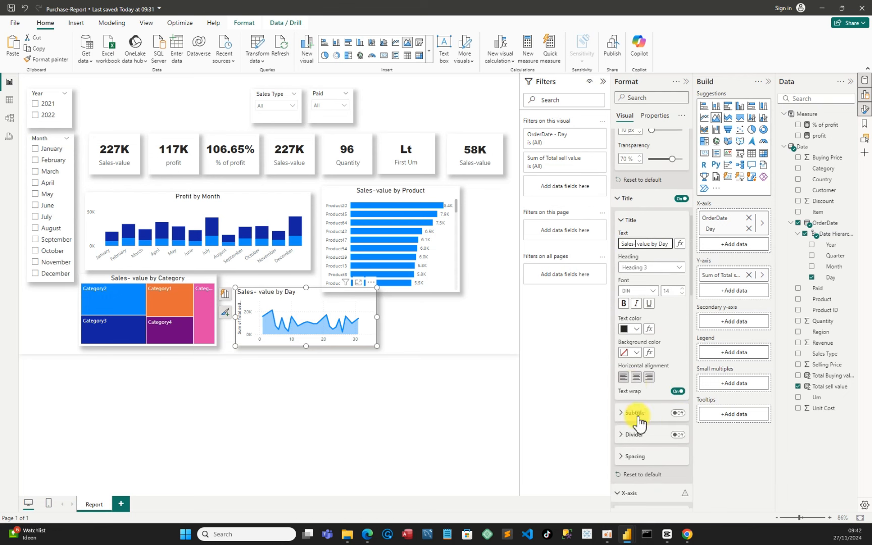
{"action": "left_click", "coordinate": [636, 377]}
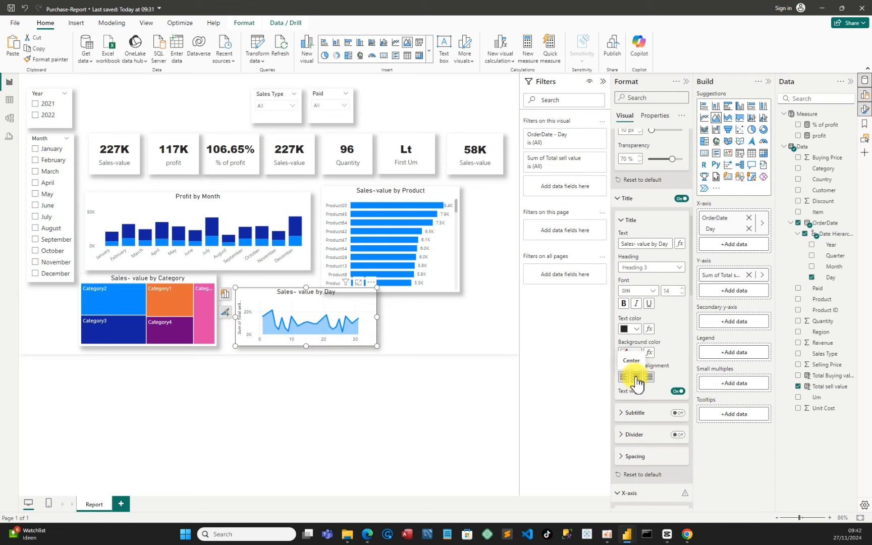
{"action": "left_click_drag", "start_coordinate": [306, 346], "coordinate": [308, 349]}
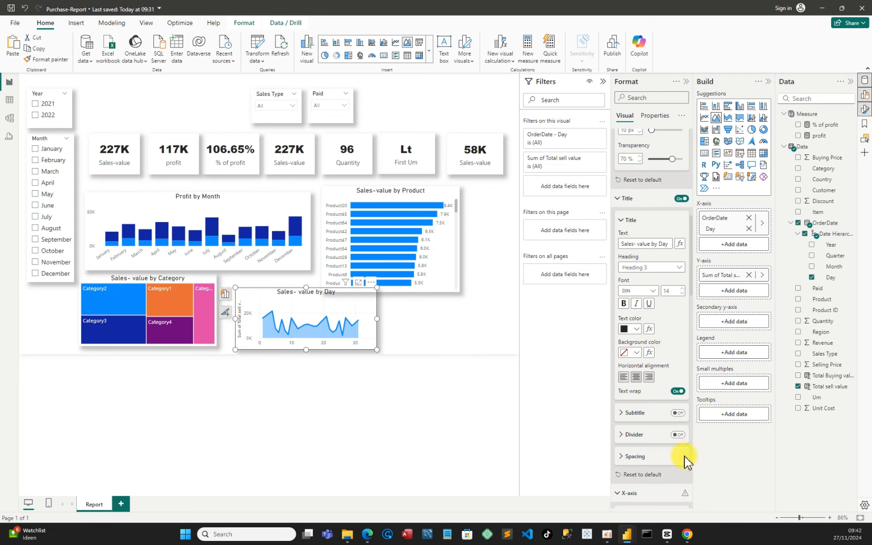
Turn off the area chart's Y-axis title
{"action": "scroll", "coordinate": [657, 287], "scroll_direction": "down", "scroll_amount": 5}
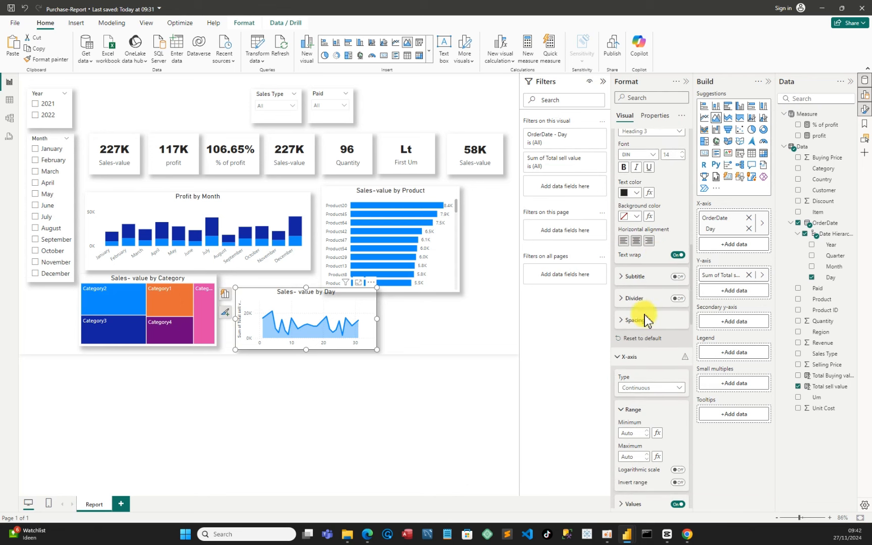
{"action": "scroll", "coordinate": [651, 426], "scroll_direction": "down", "scroll_amount": 3}
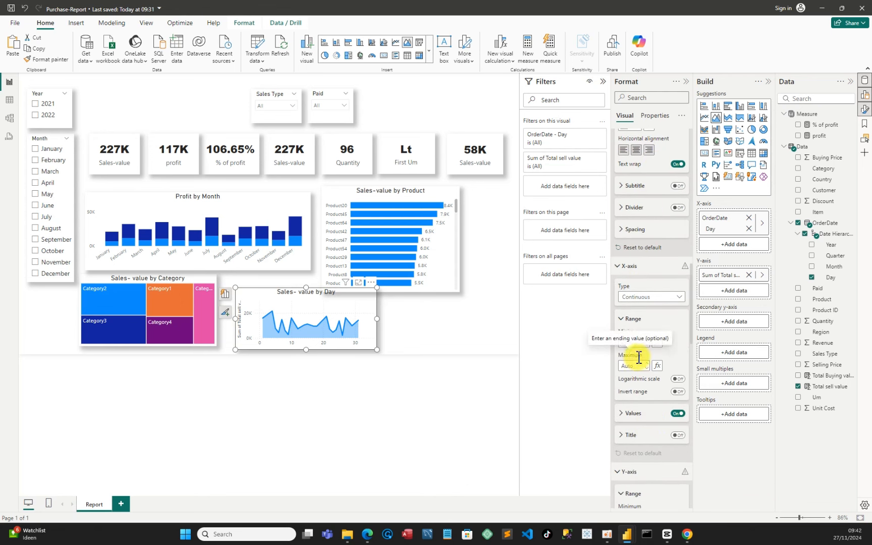
{"action": "scroll", "coordinate": [636, 359], "scroll_direction": "down", "scroll_amount": 5}
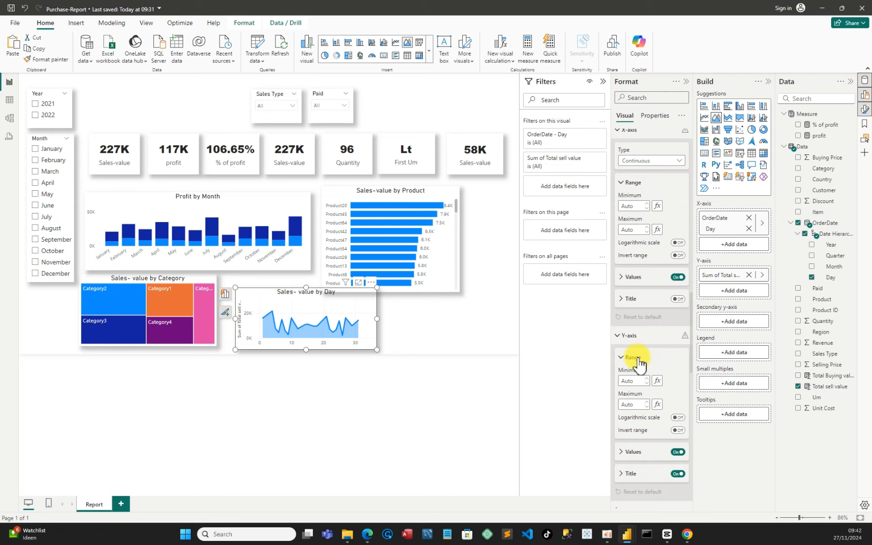
{"action": "left_click", "coordinate": [678, 473]}
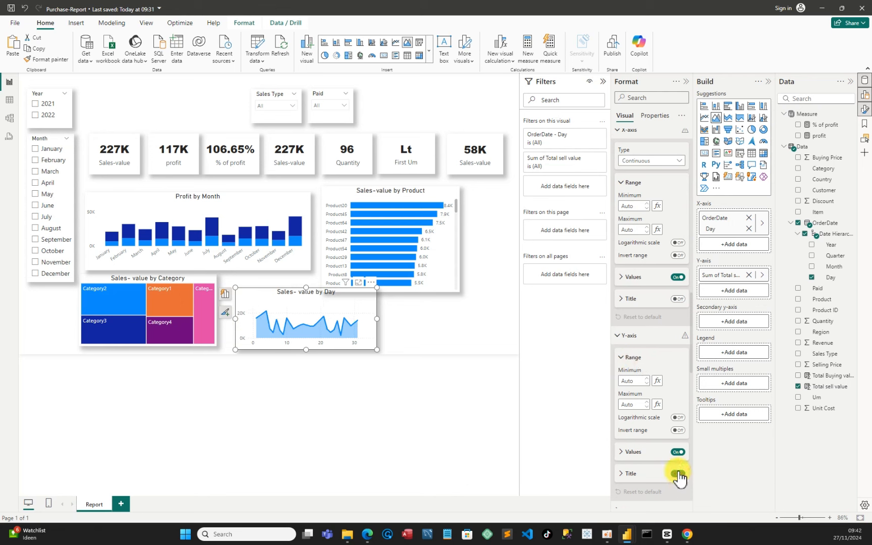
{"action": "left_click", "coordinate": [404, 331]}
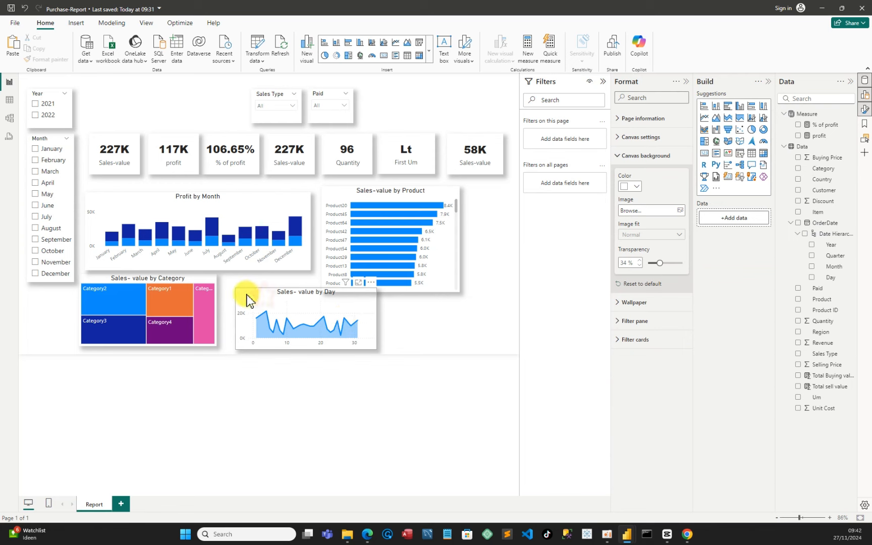
Move the area chart to the top of the page next to the Year slicer, at about horizontal 169 and vertical 10
{"action": "left_click_drag", "start_coordinate": [265, 298], "coordinate": [261, 302]}
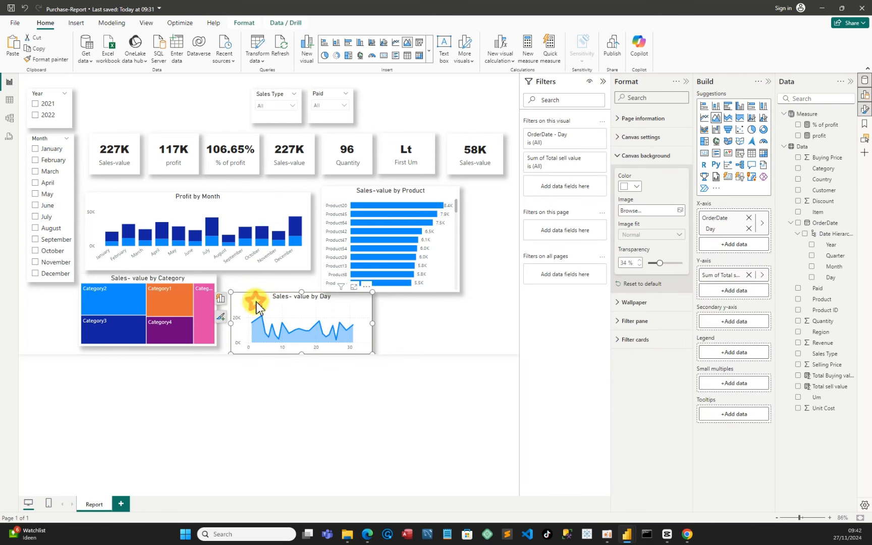
{"action": "left_click_drag", "start_coordinate": [210, 262], "coordinate": [201, 128]}
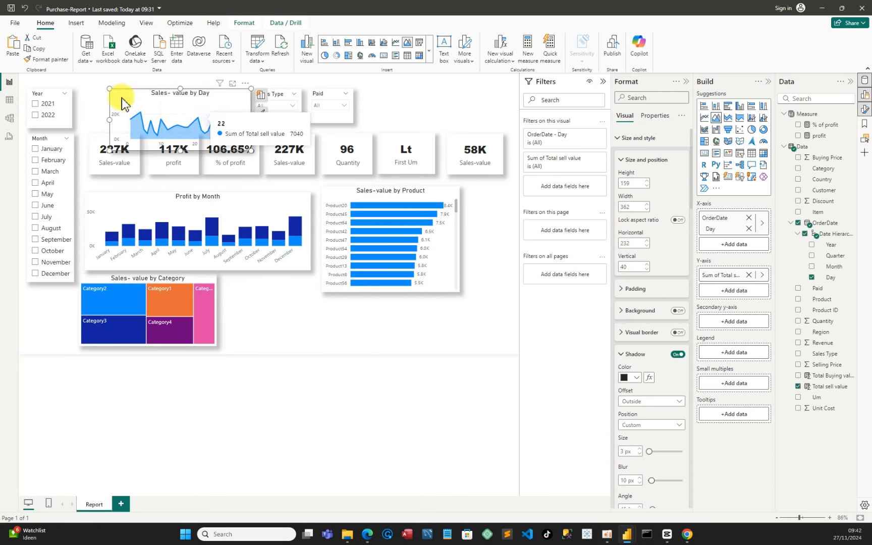
{"action": "left_click_drag", "start_coordinate": [122, 98], "coordinate": [94, 85]}
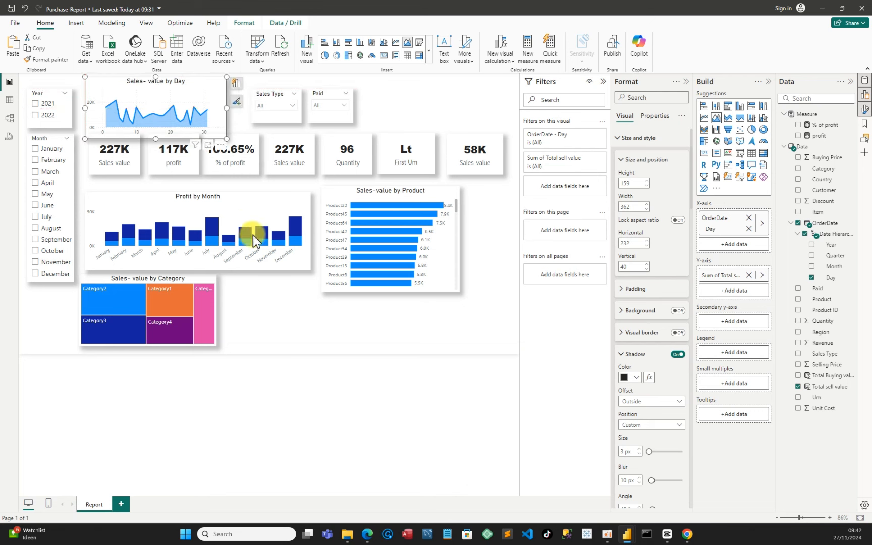
{"action": "left_click", "coordinate": [283, 316]}
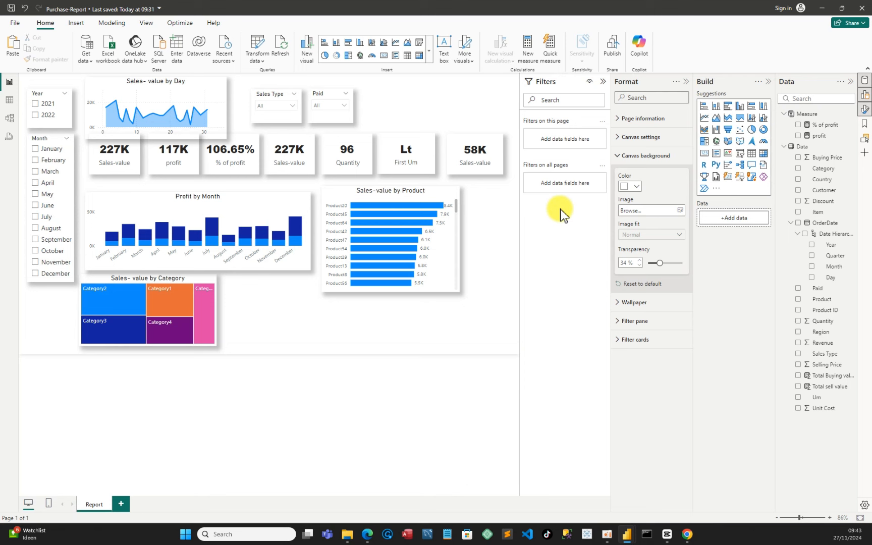
Insert a donut chart of Total sell value by Sales Type in the free space below the Sales-value by Product chart
{"action": "left_click", "coordinate": [764, 130]}
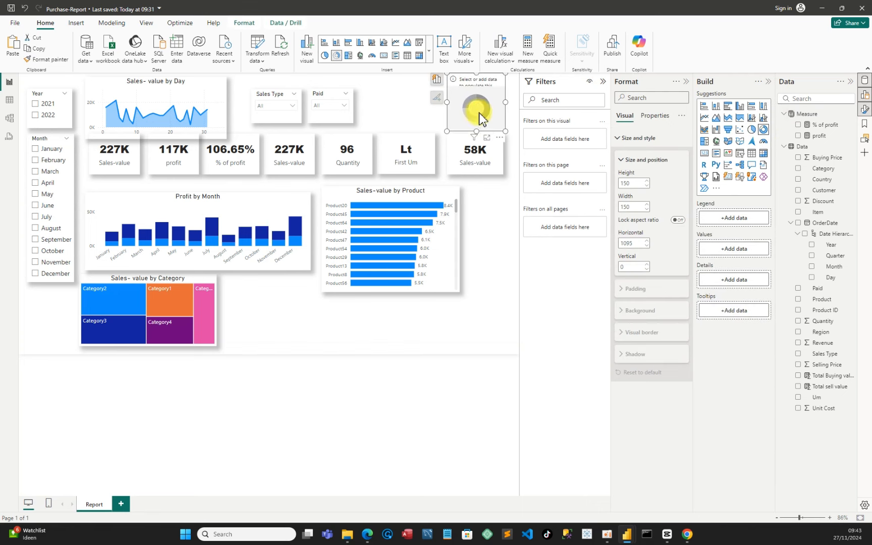
{"action": "left_click_drag", "start_coordinate": [476, 113], "coordinate": [334, 325]}
{"action": "left_click", "coordinate": [311, 318]}
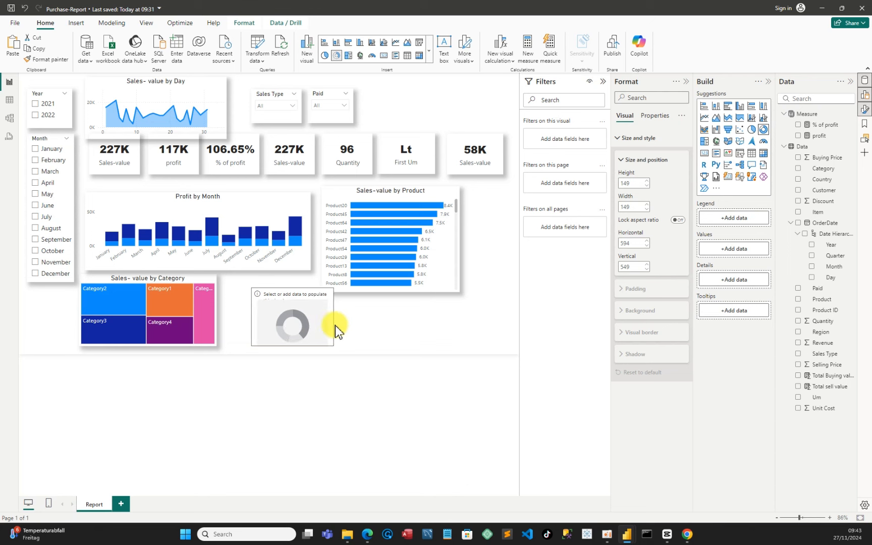
{"action": "left_click", "coordinate": [798, 387]}
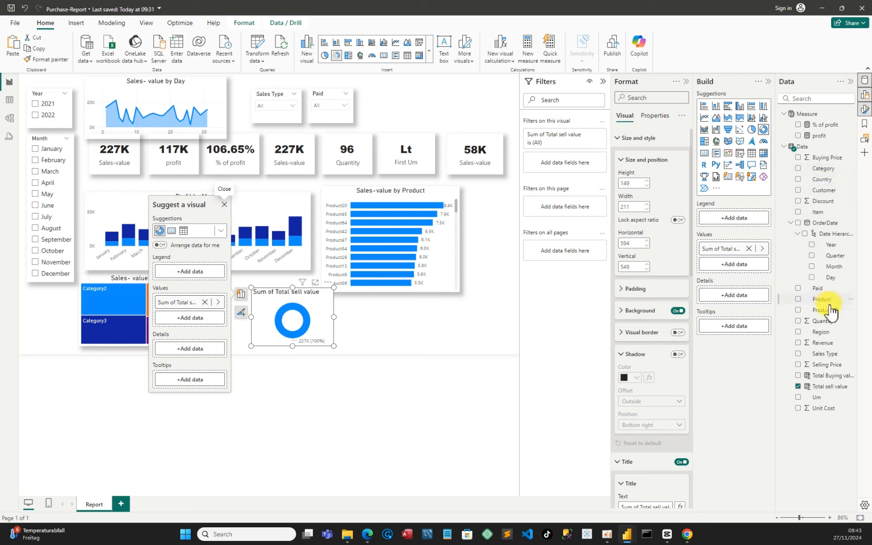
{"action": "left_click", "coordinate": [798, 354]}
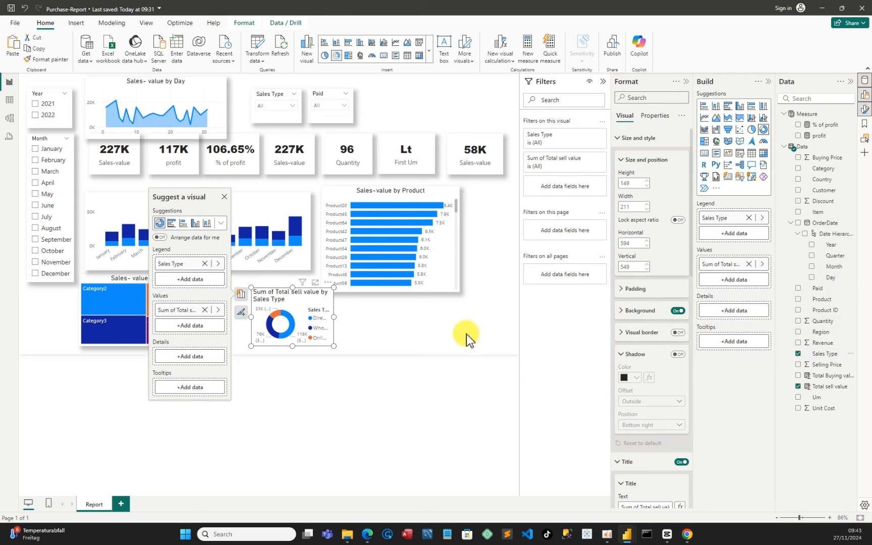
Turn off the donut chart's background and turn on its shadow with a Custom position
{"action": "left_click", "coordinate": [676, 311]}
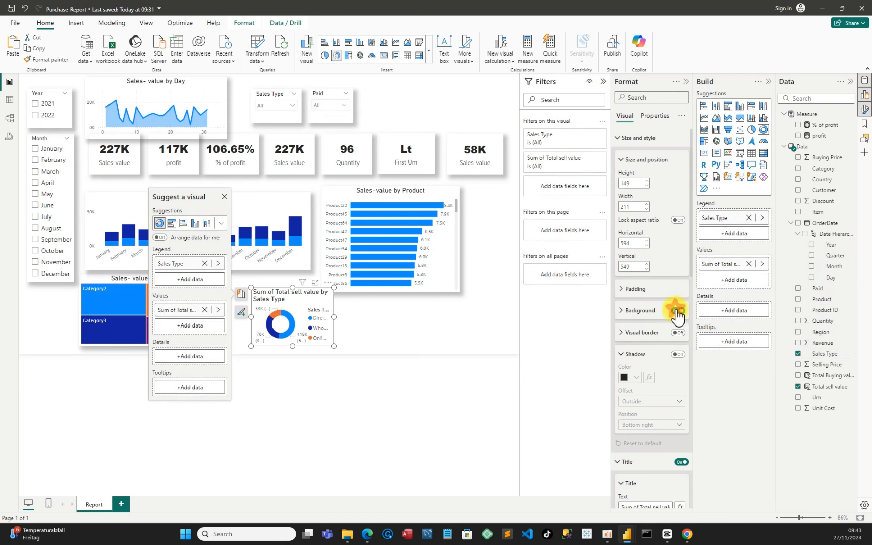
{"action": "left_click", "coordinate": [677, 355]}
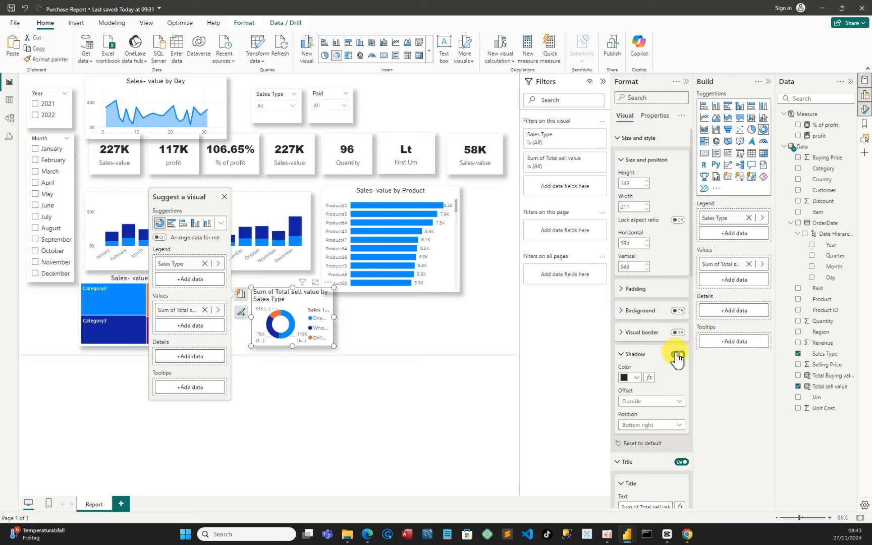
{"action": "left_click", "coordinate": [648, 425]}
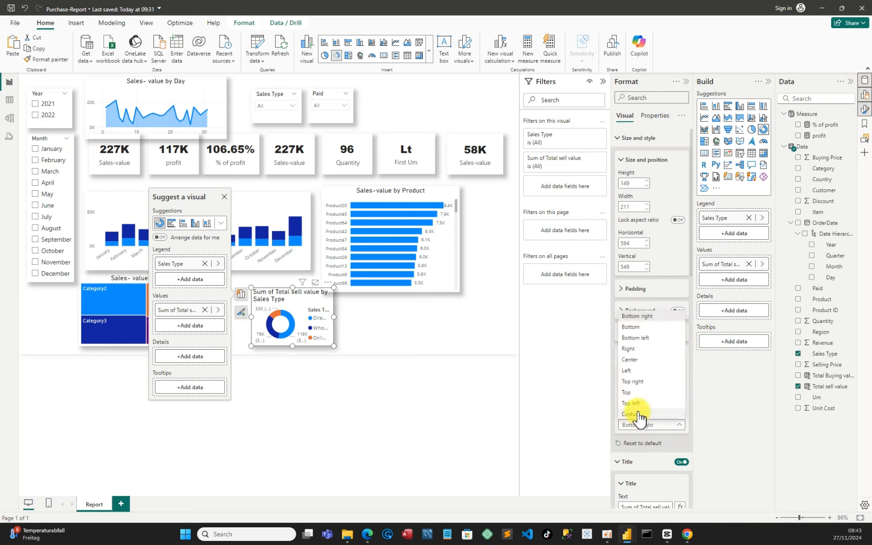
{"action": "left_click", "coordinate": [639, 417]}
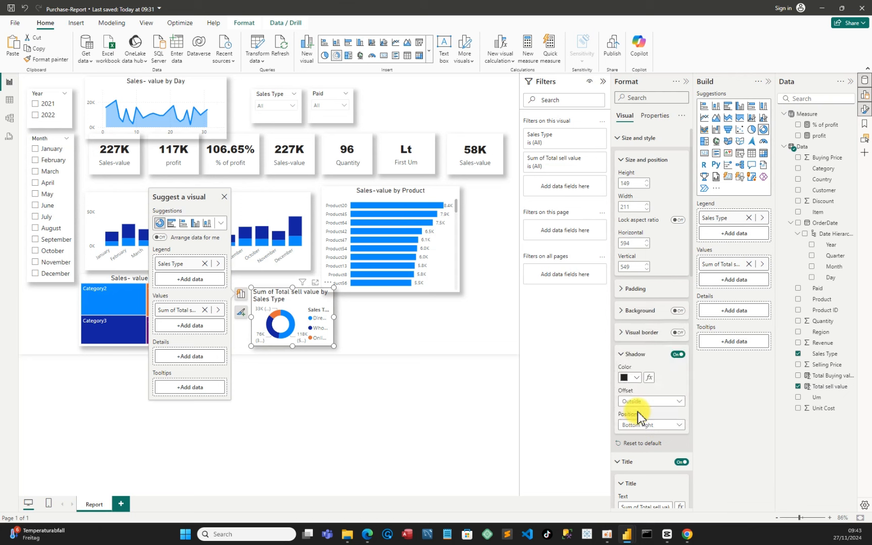
Rename the donut chart's title to "Sales- value by Sales Type"
{"action": "scroll", "coordinate": [656, 464], "scroll_direction": "down", "scroll_amount": 3}
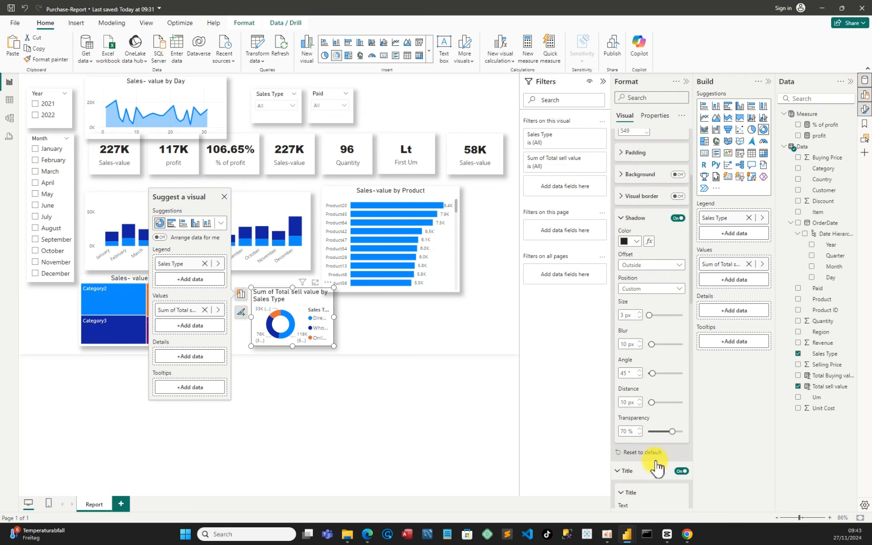
{"action": "scroll", "coordinate": [656, 464], "scroll_direction": "up", "scroll_amount": 2}
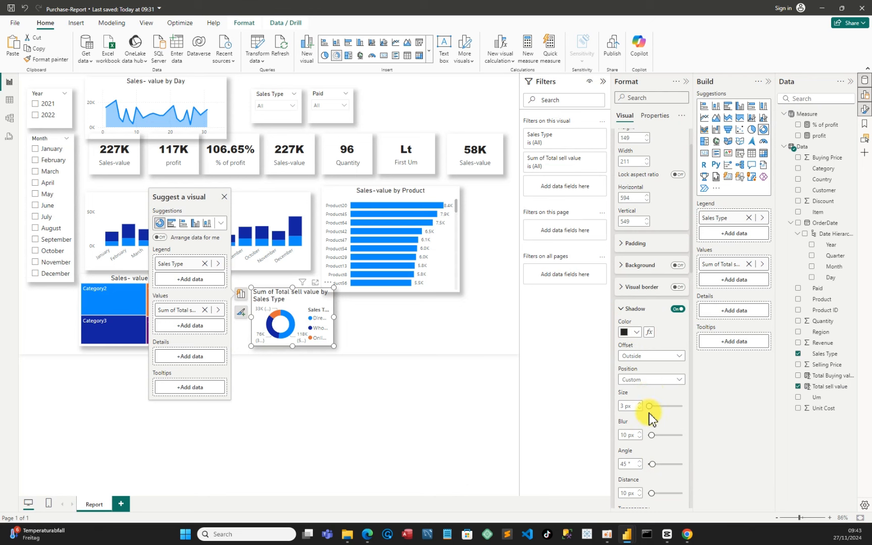
{"action": "scroll", "coordinate": [650, 414], "scroll_direction": "down", "scroll_amount": 4}
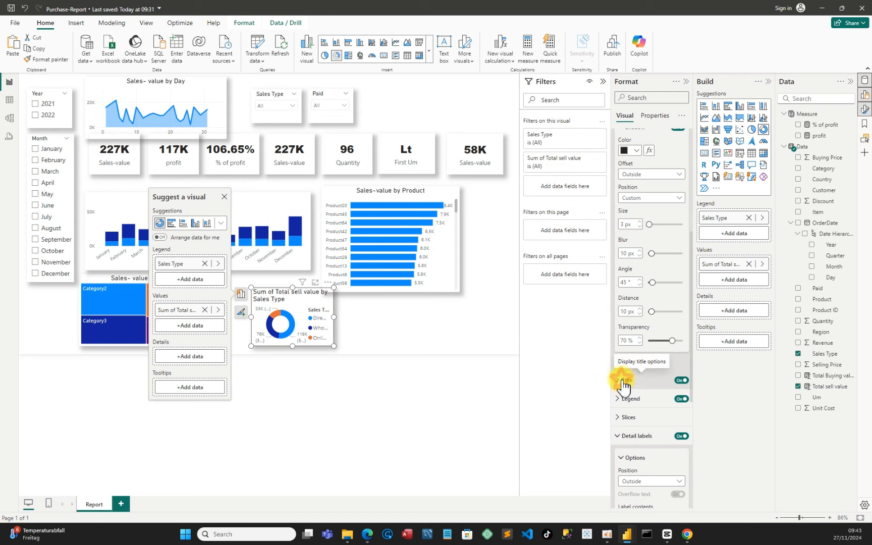
{"action": "left_click", "coordinate": [624, 386]}
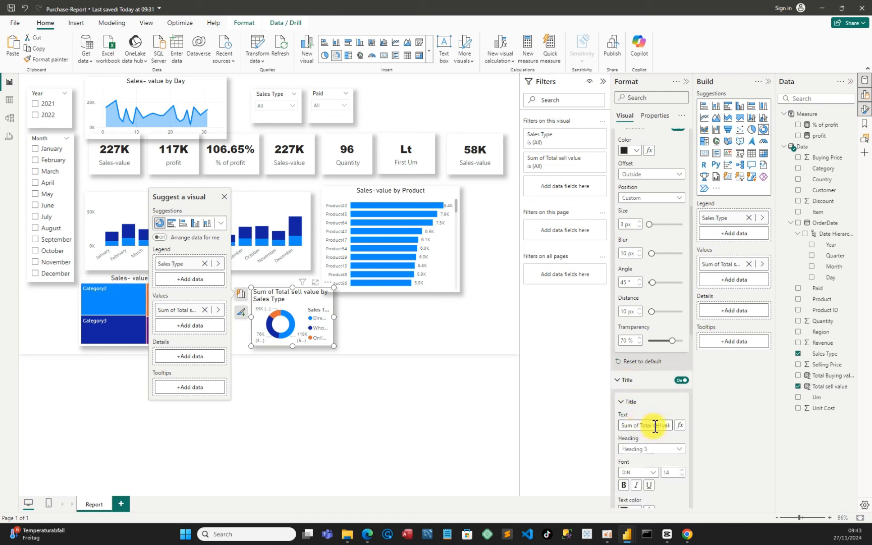
{"action": "left_click_drag", "start_coordinate": [652, 425], "coordinate": [617, 426]}
{"action": "key", "text": "BackSpace"}
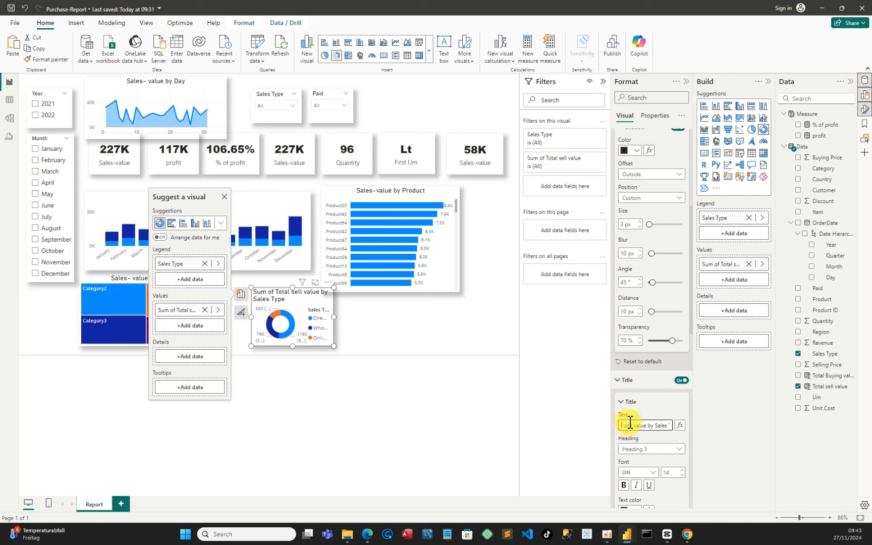
{"action": "left_click", "coordinate": [623, 424]}
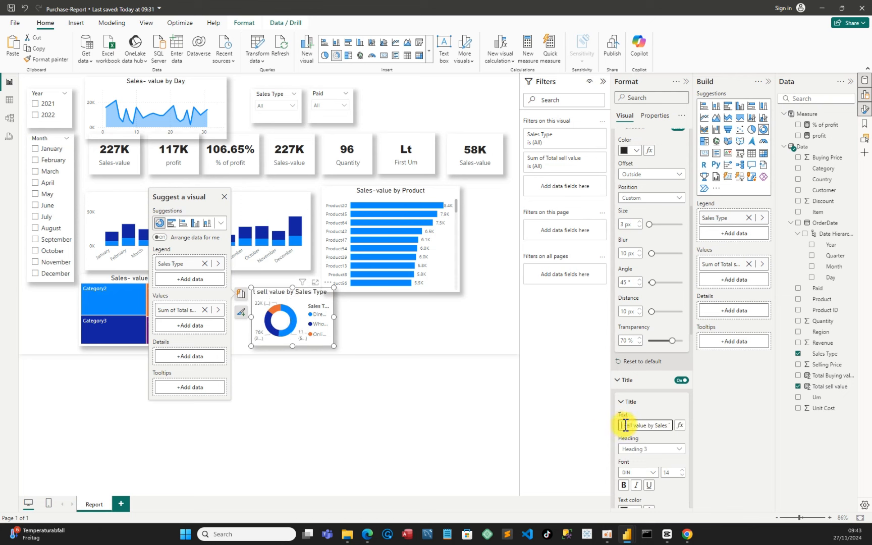
{"action": "key", "text": "BackSpace"}
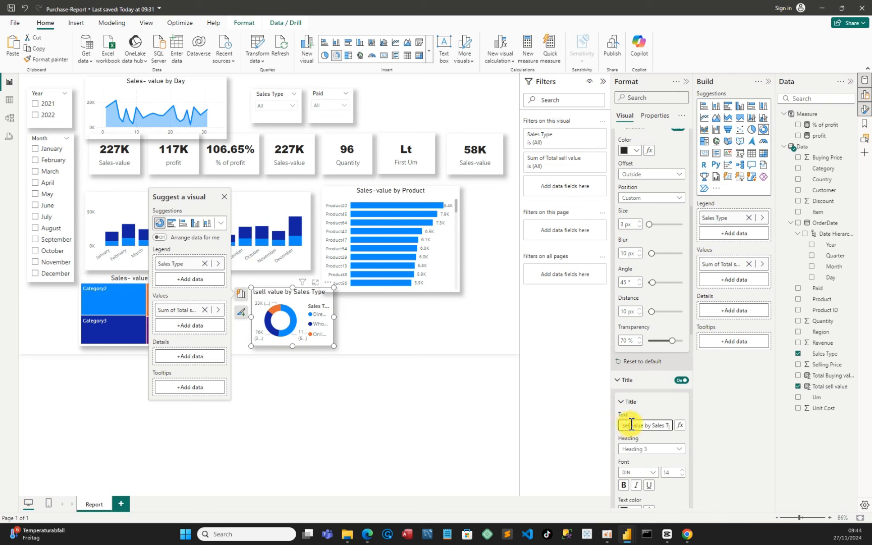
{"action": "key", "text": "BackSpace"}
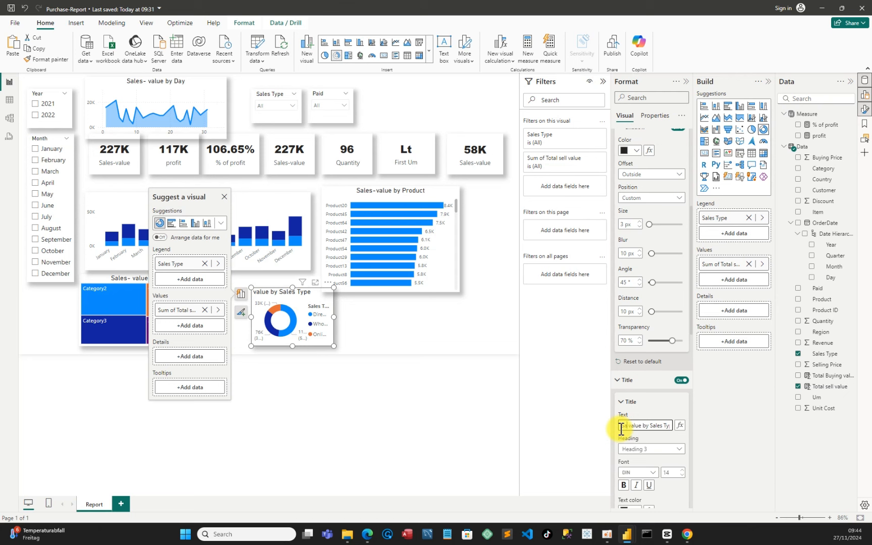
{"action": "type", "text": "Sales-"}
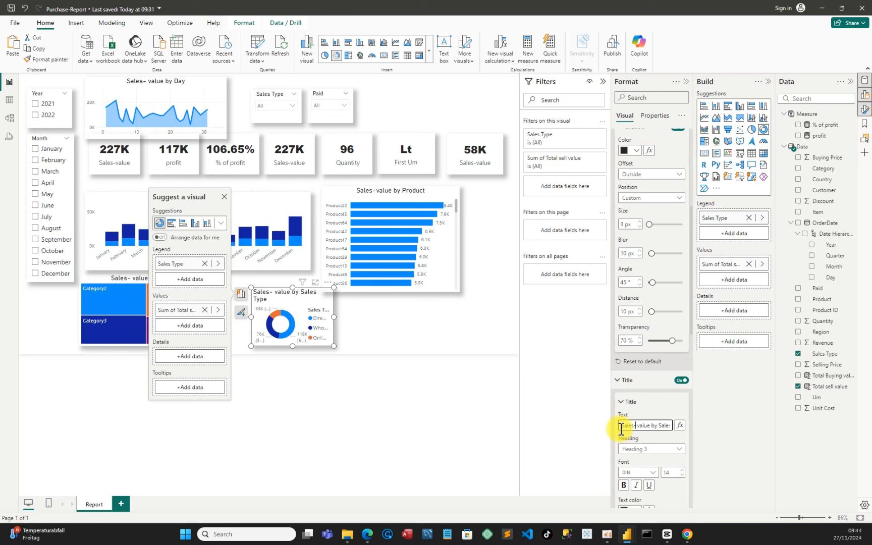
Center-align the donut chart's title and widen the chart slightly
{"action": "scroll", "coordinate": [656, 442], "scroll_direction": "down", "scroll_amount": 4}
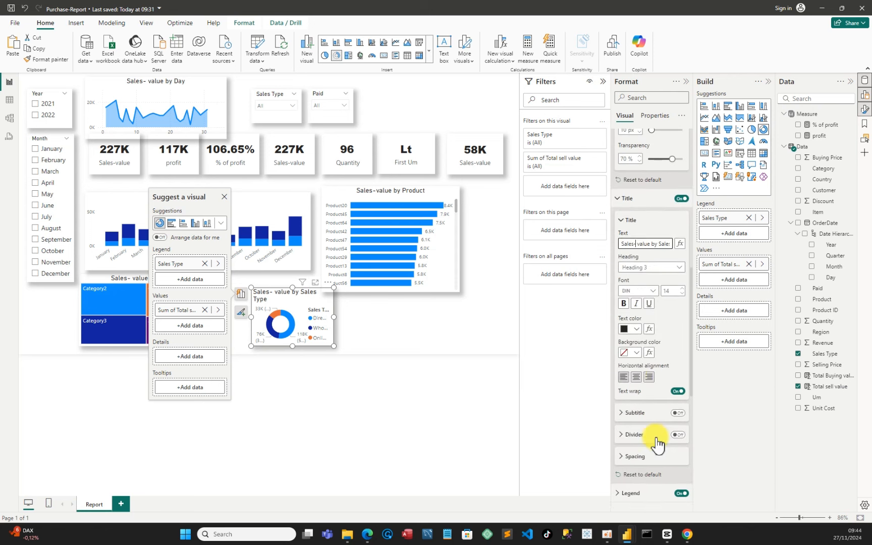
{"action": "left_click", "coordinate": [635, 377]}
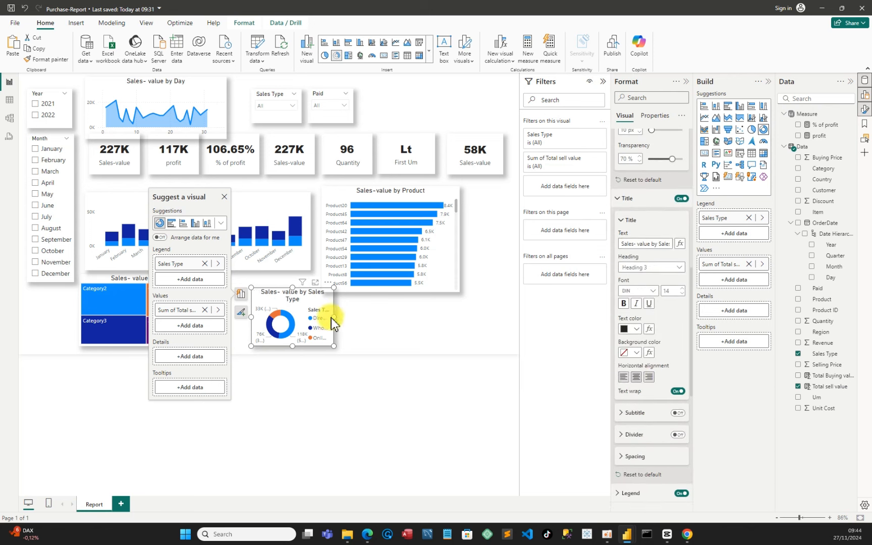
{"action": "left_click_drag", "start_coordinate": [338, 316], "coordinate": [344, 316]}
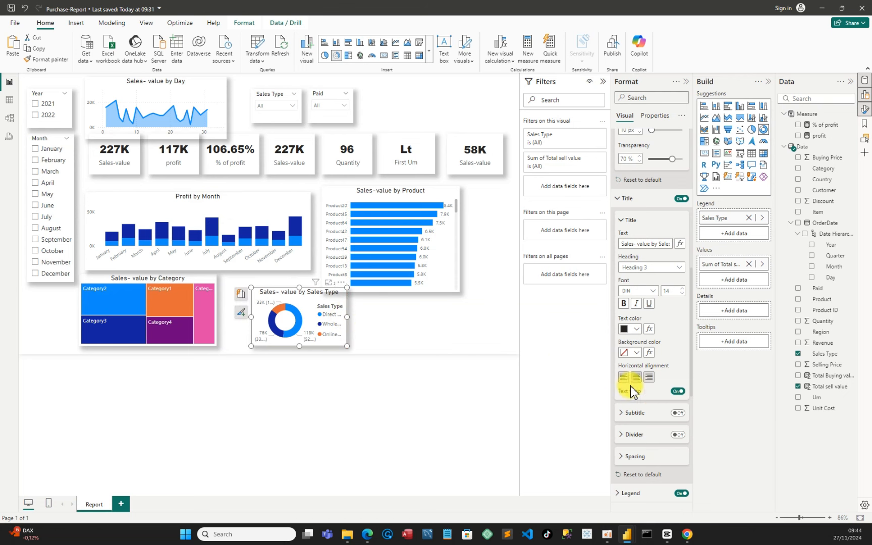
Turn off the donut chart's legend
{"action": "scroll", "coordinate": [648, 438], "scroll_direction": "down", "scroll_amount": 3}
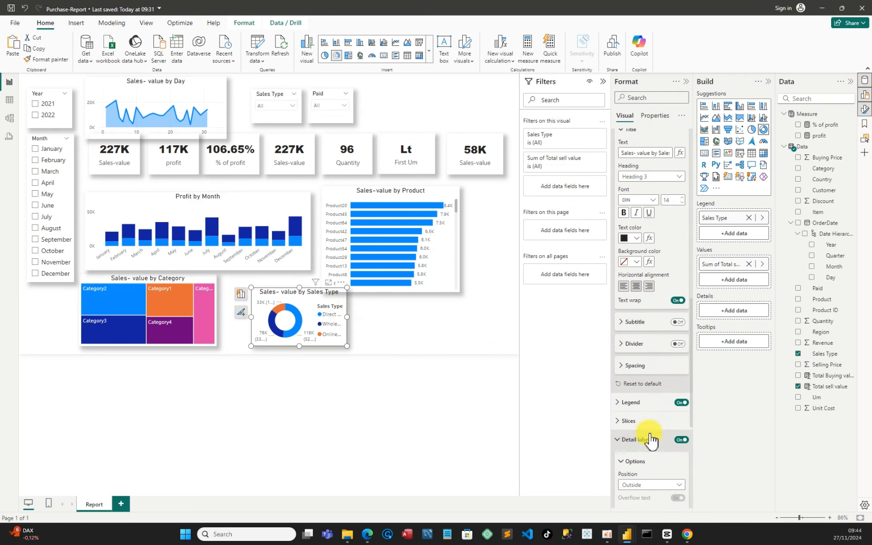
{"action": "left_click", "coordinate": [682, 402]}
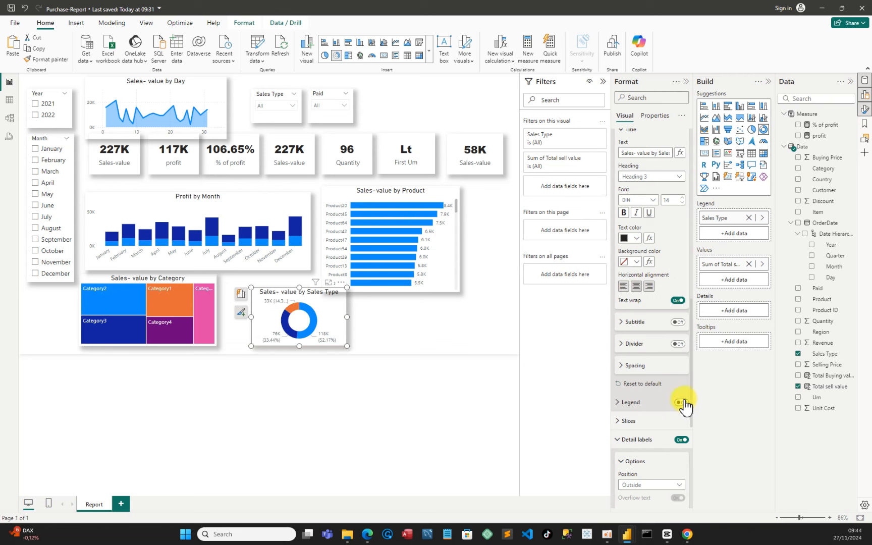
{"action": "left_click", "coordinate": [626, 443]}
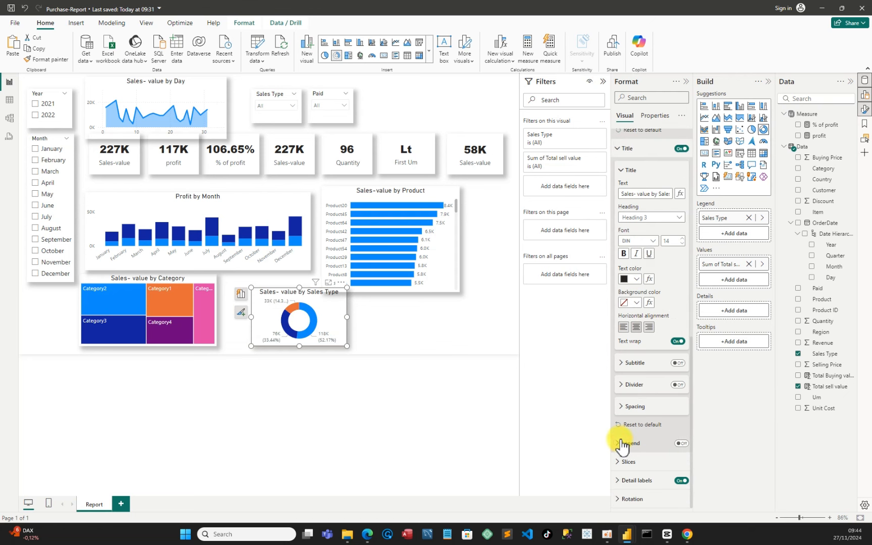
Set the donut chart's detail labels to show Category, percent of total
{"action": "left_click", "coordinate": [641, 478]}
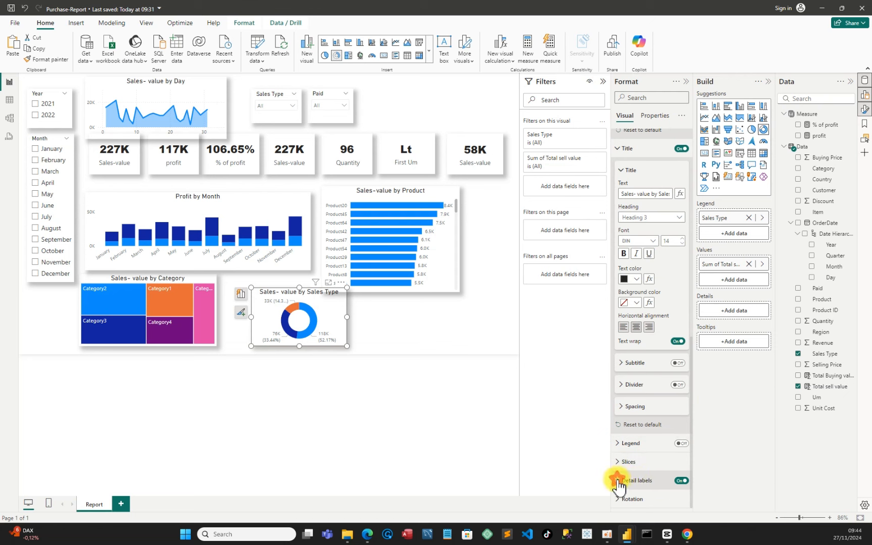
{"action": "scroll", "coordinate": [646, 482], "scroll_direction": "down", "scroll_amount": 3}
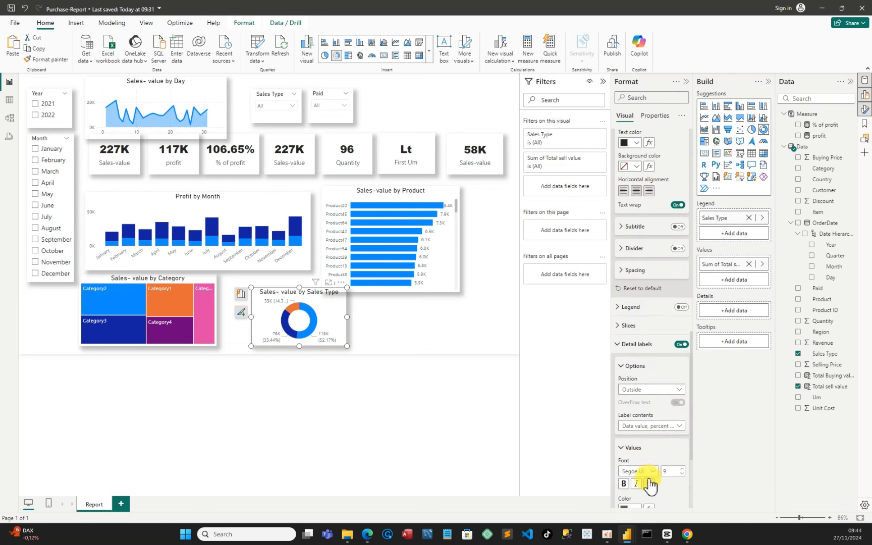
{"action": "left_click", "coordinate": [679, 427]}
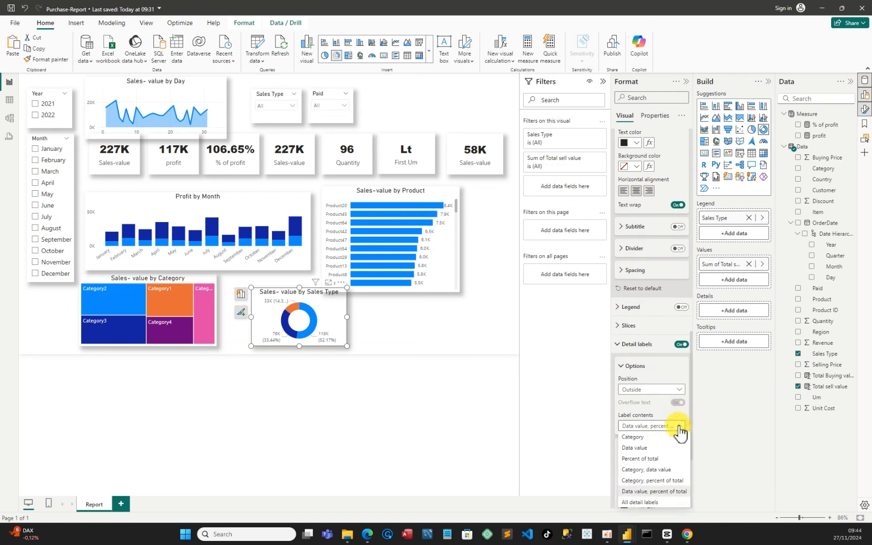
{"action": "left_click", "coordinate": [657, 490]}
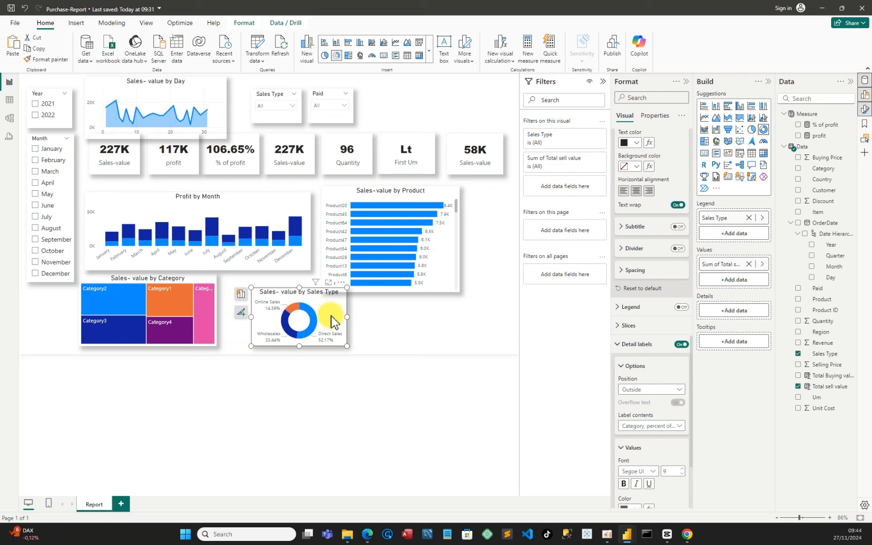
Paste a copy of the donut chart beside the original and switch its legend field from Sales Type to Paid
{"action": "key", "text": "ctrl+v"}
{"action": "left_click_drag", "start_coordinate": [331, 318], "coordinate": [466, 324]}
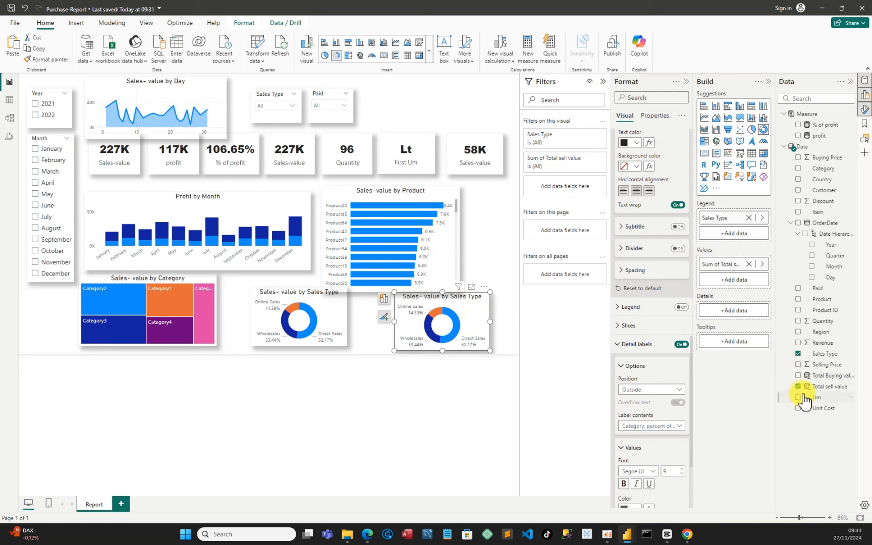
{"action": "left_click", "coordinate": [799, 353]}
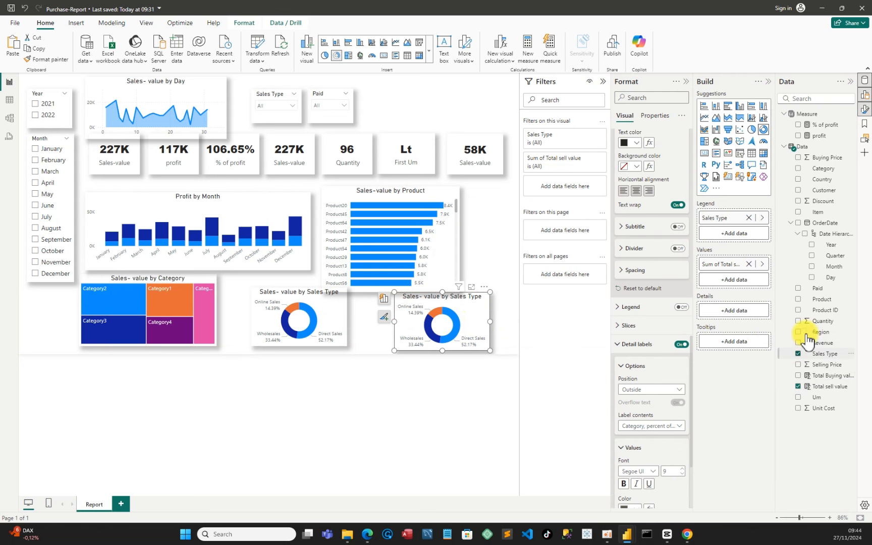
{"action": "left_click", "coordinate": [800, 289]}
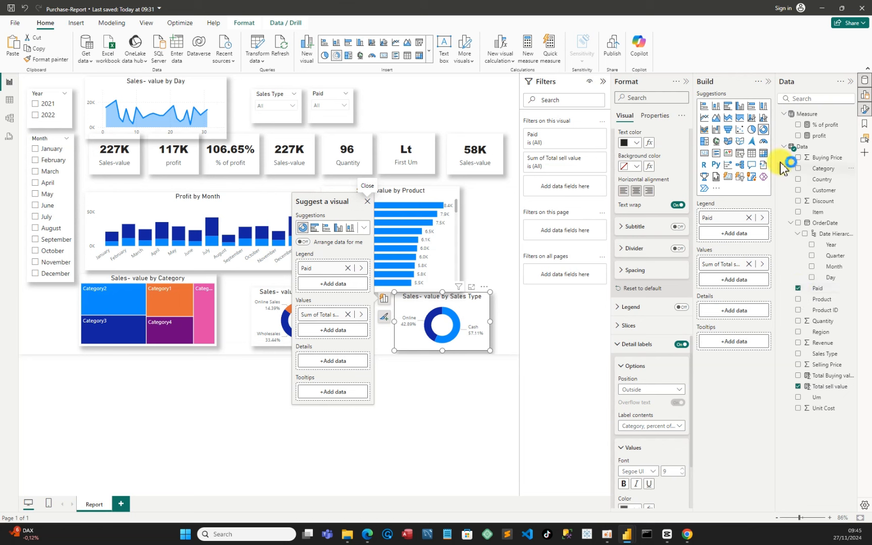
Save the report and collapse the Filters, Build, Format and Data panes
{"action": "left_click", "coordinate": [16, 8]}
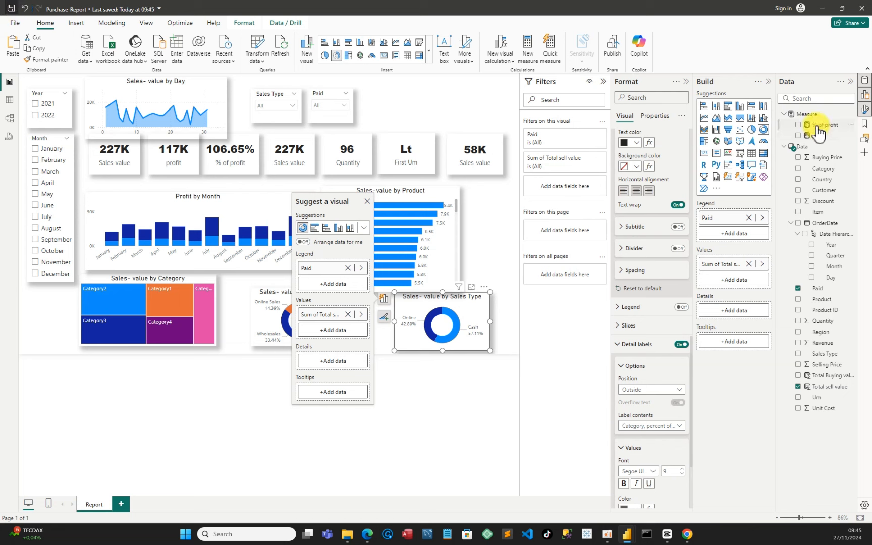
{"action": "left_click", "coordinate": [768, 85]}
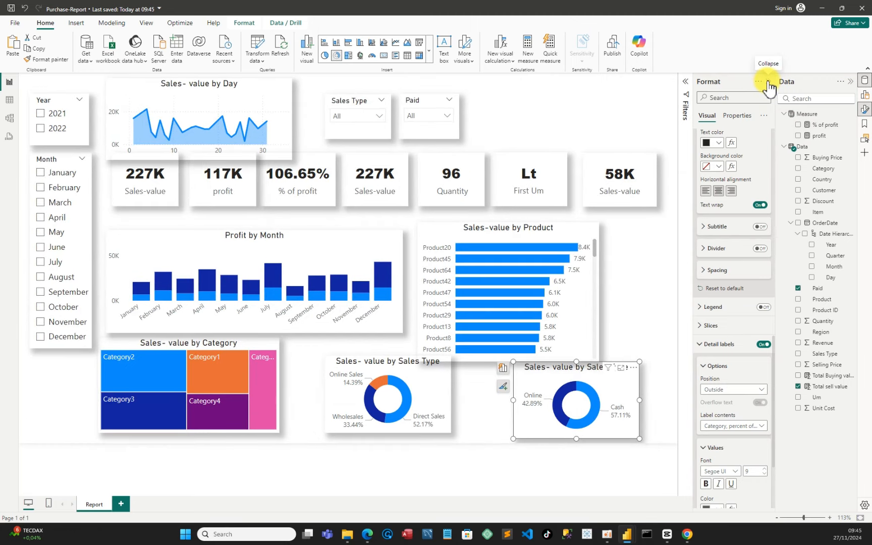
{"action": "left_click", "coordinate": [769, 82]}
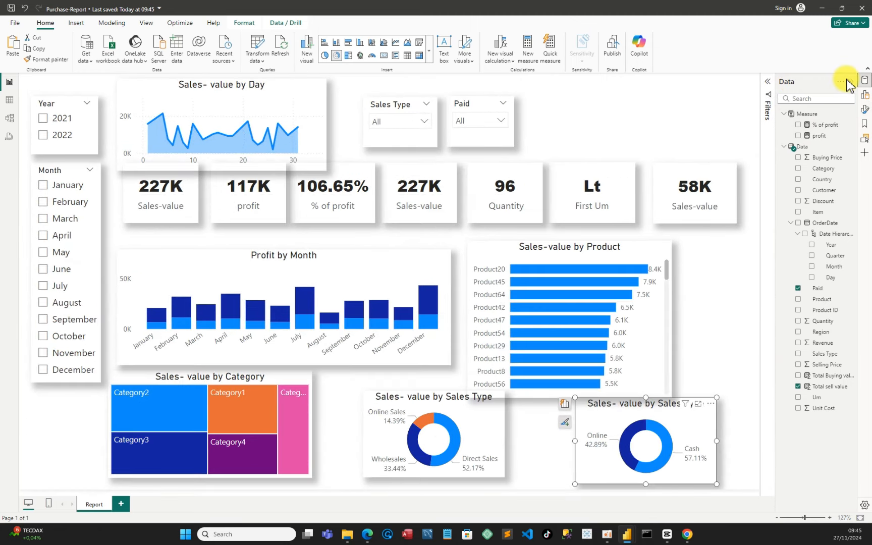
{"action": "left_click", "coordinate": [851, 85]}
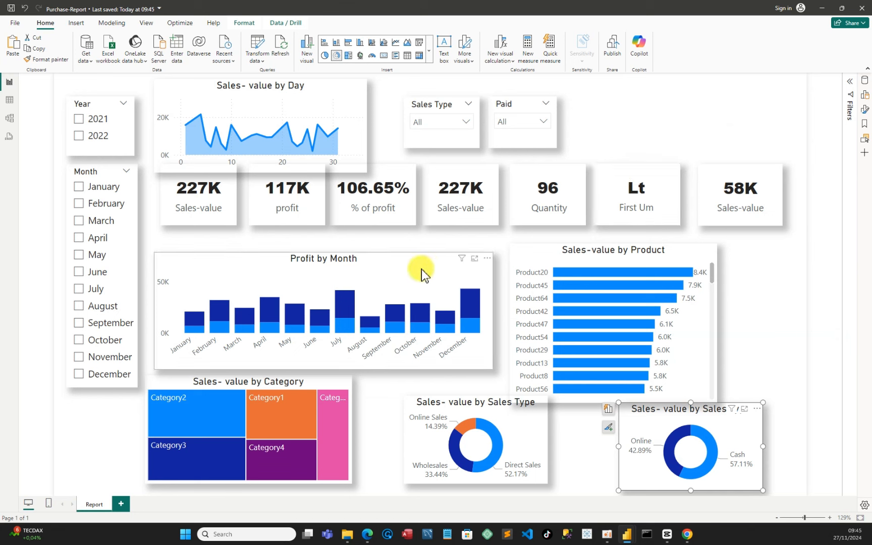
Move and resize the Profit by Month and Sales-value by Product charts into the middle row under the cards
{"action": "left_click_drag", "start_coordinate": [417, 258], "coordinate": [398, 243]}
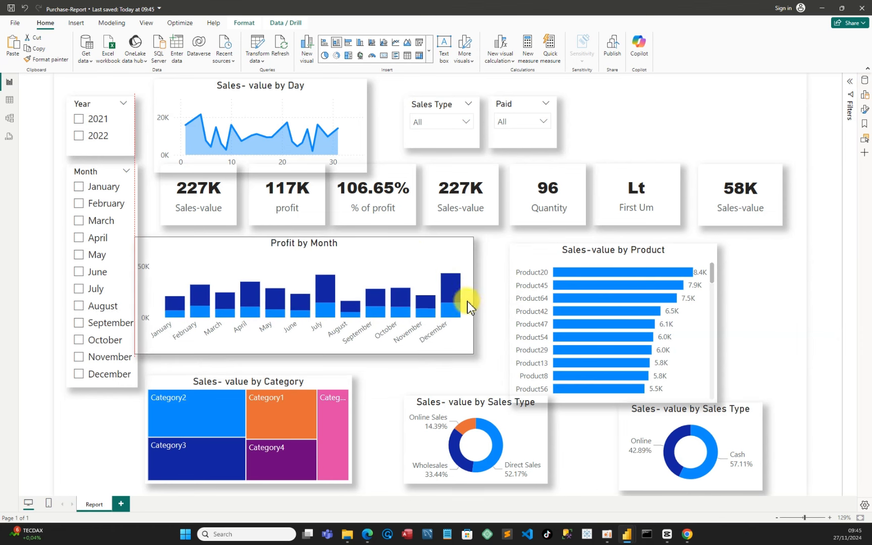
{"action": "left_click_drag", "start_coordinate": [473, 293], "coordinate": [420, 293]}
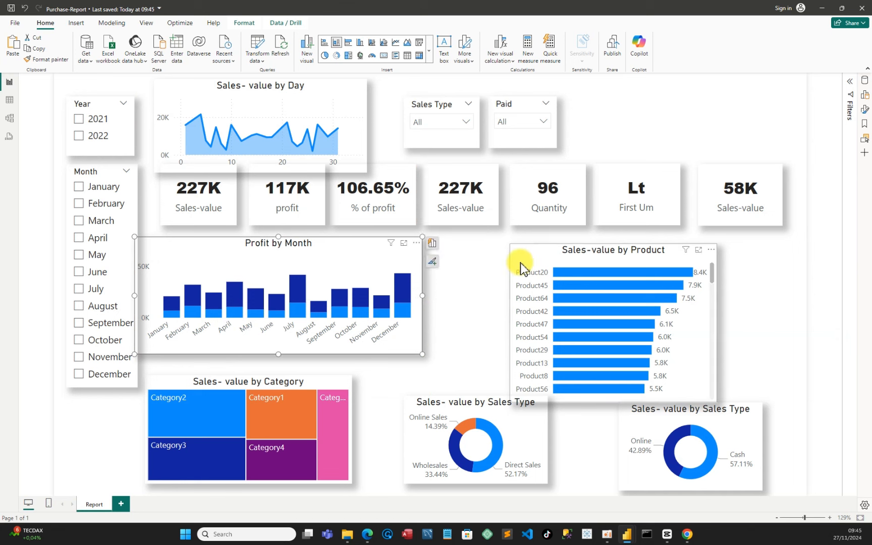
{"action": "left_click_drag", "start_coordinate": [522, 267], "coordinate": [462, 260]}
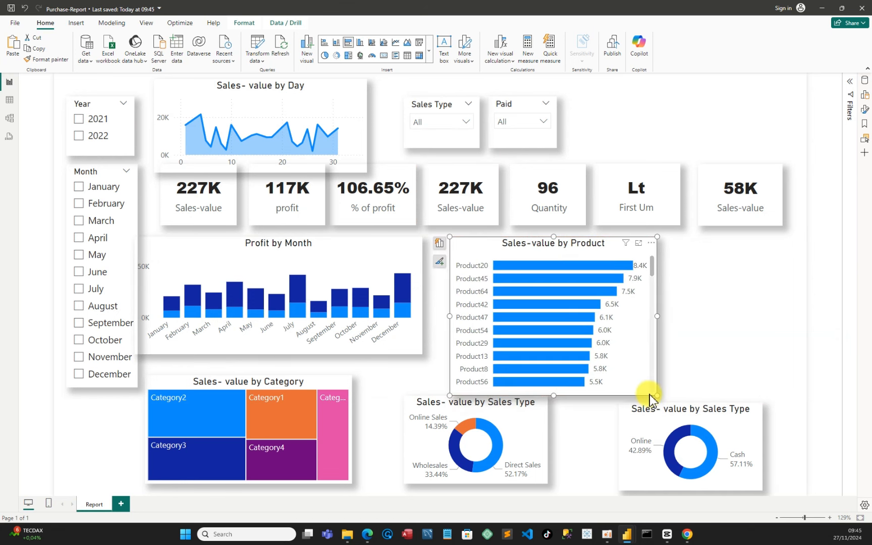
{"action": "left_click_drag", "start_coordinate": [645, 378], "coordinate": [646, 354]}
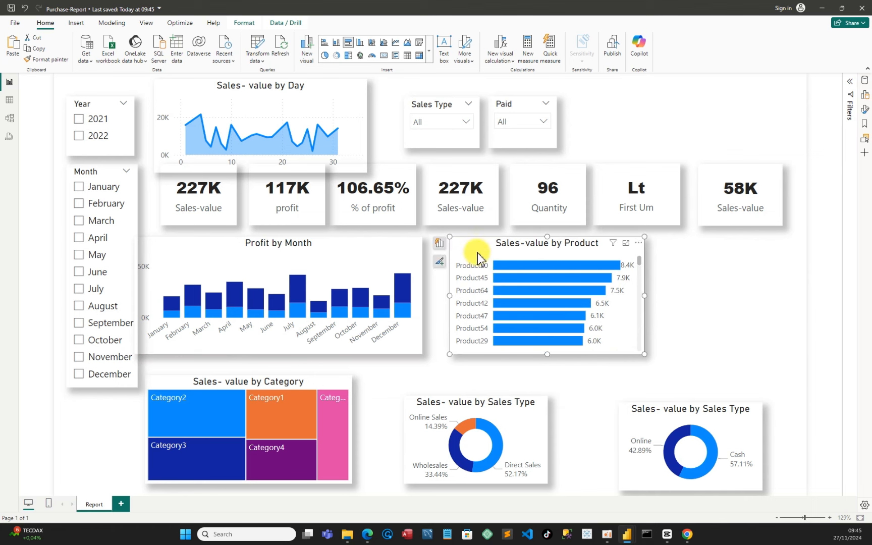
{"action": "left_click_drag", "start_coordinate": [479, 255], "coordinate": [460, 256]}
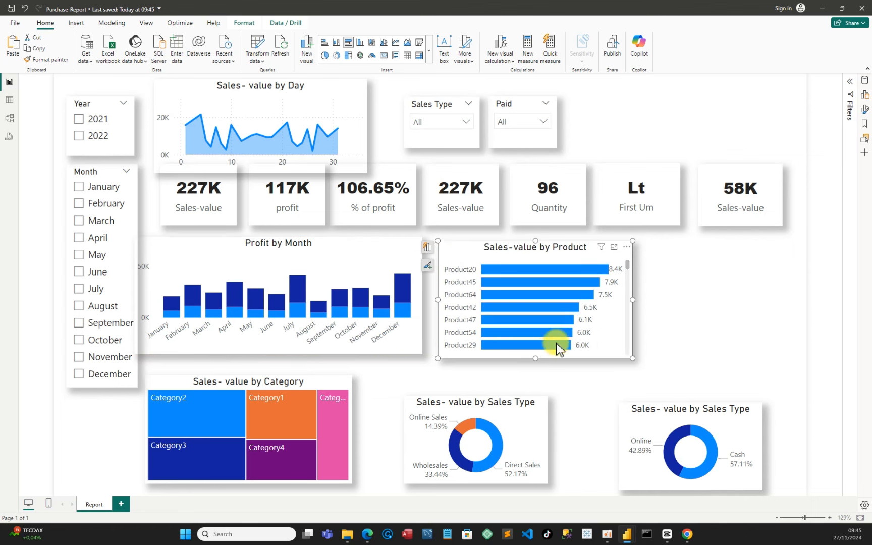
{"action": "left_click_drag", "start_coordinate": [534, 358], "coordinate": [530, 356]}
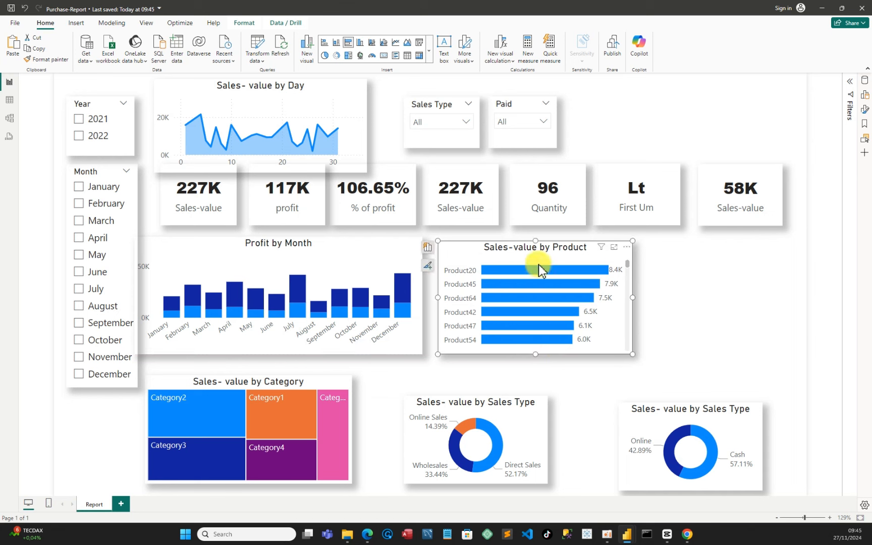
{"action": "left_click_drag", "start_coordinate": [535, 241], "coordinate": [539, 245]}
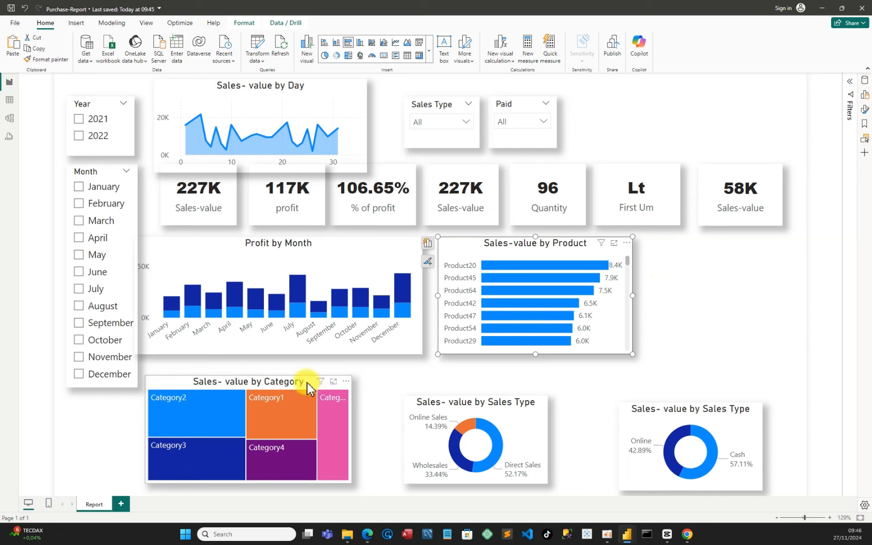
Place the Sales- value by Category treemap to the right of the product chart and narrow the middle-row charts to fit
{"action": "left_click_drag", "start_coordinate": [610, 380], "coordinate": [801, 281]}
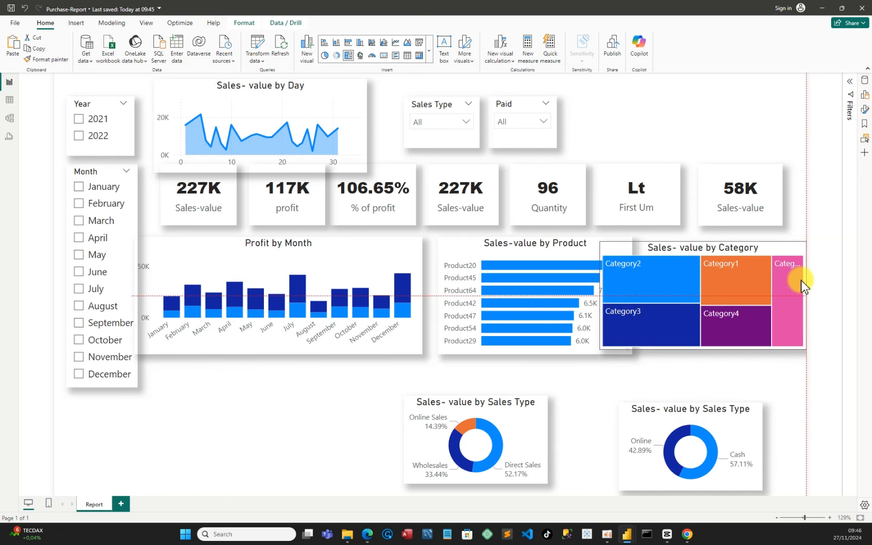
{"action": "left_click_drag", "start_coordinate": [823, 251], "coordinate": [814, 262]}
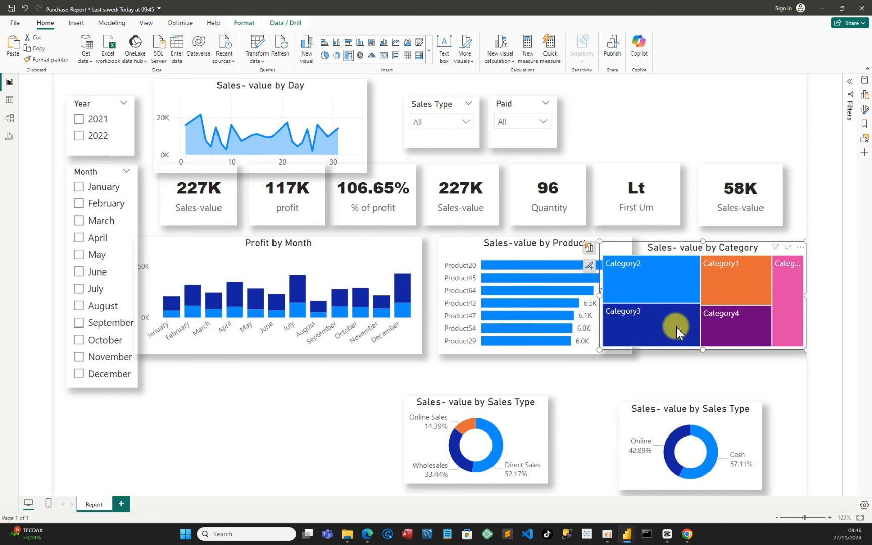
{"action": "left_click", "coordinate": [417, 288]}
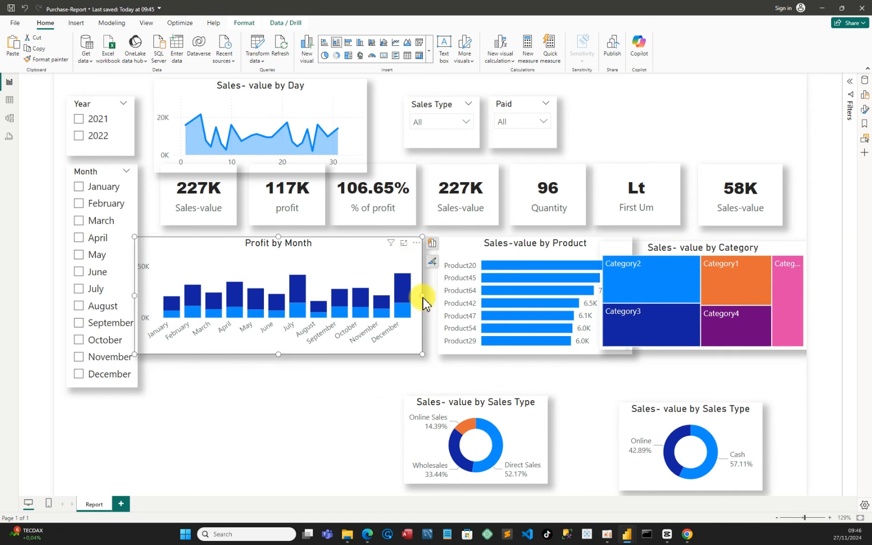
{"action": "left_click_drag", "start_coordinate": [422, 293], "coordinate": [411, 298]}
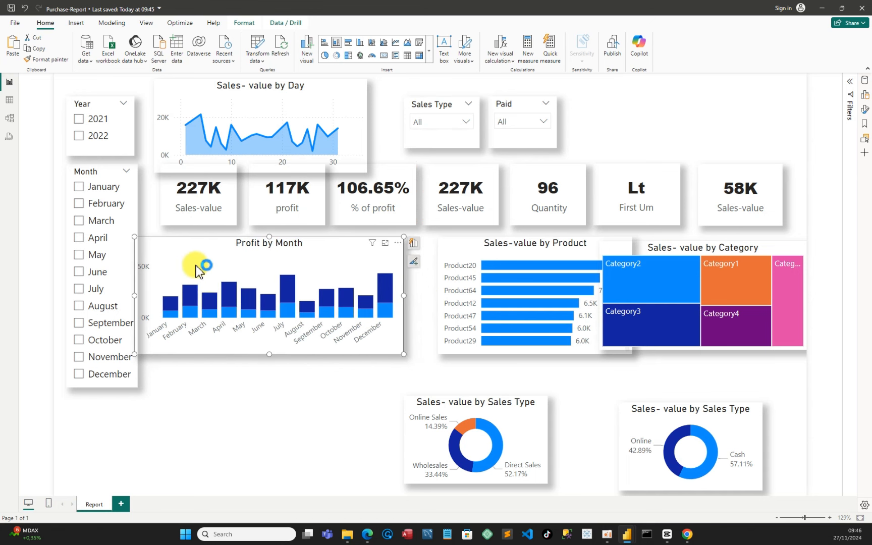
{"action": "left_click_drag", "start_coordinate": [190, 263], "coordinate": [205, 272]}
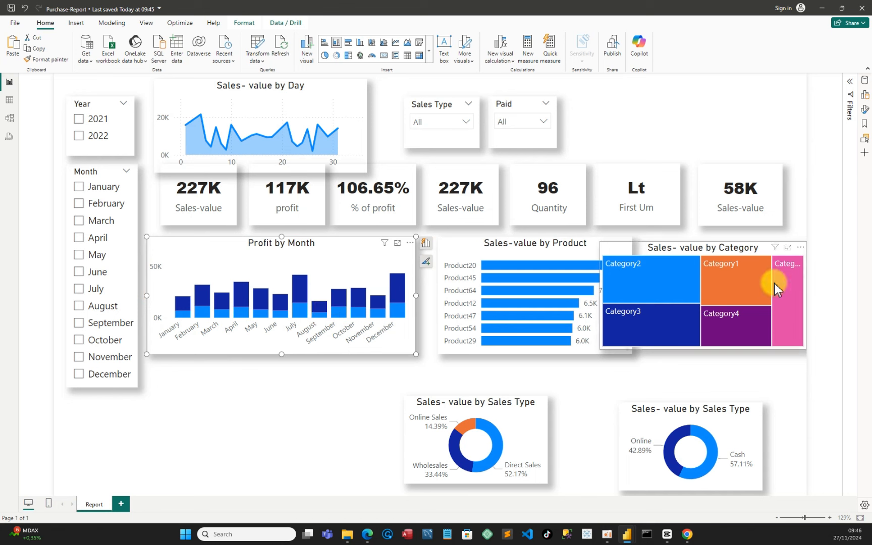
{"action": "left_click", "coordinate": [809, 293]}
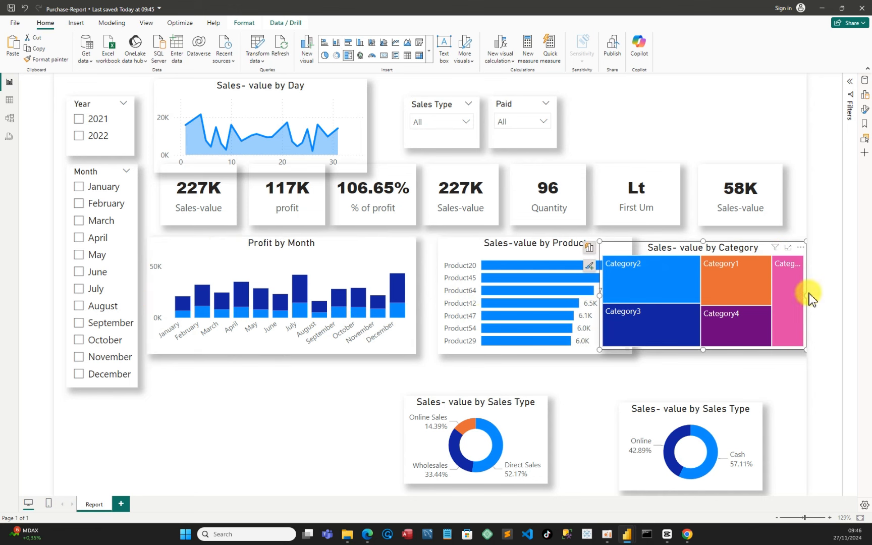
{"action": "mouse_move", "coordinate": [788, 295]}
{"action": "left_mouse_down"}
{"action": "mouse_move", "coordinate": [755, 306]}
{"action": "mouse_move", "coordinate": [781, 309]}
{"action": "left_mouse_up"}
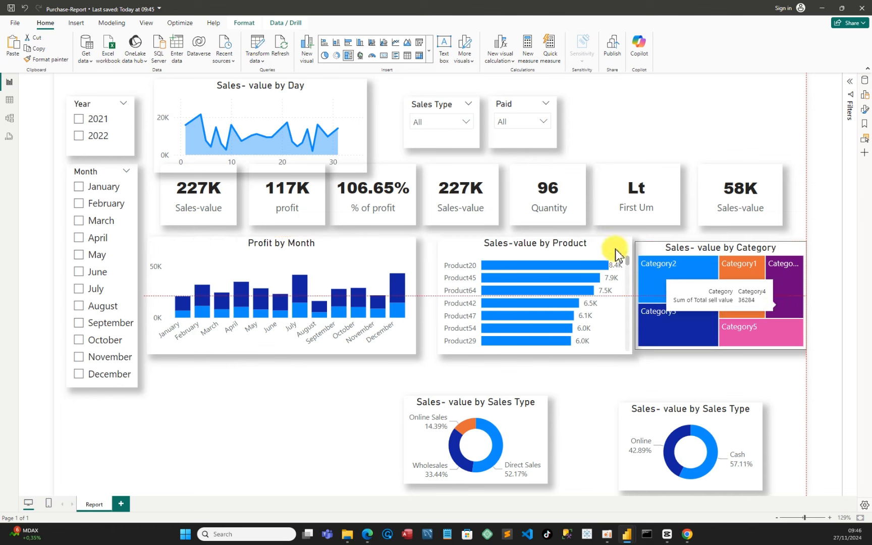
{"action": "left_click", "coordinate": [630, 351]}
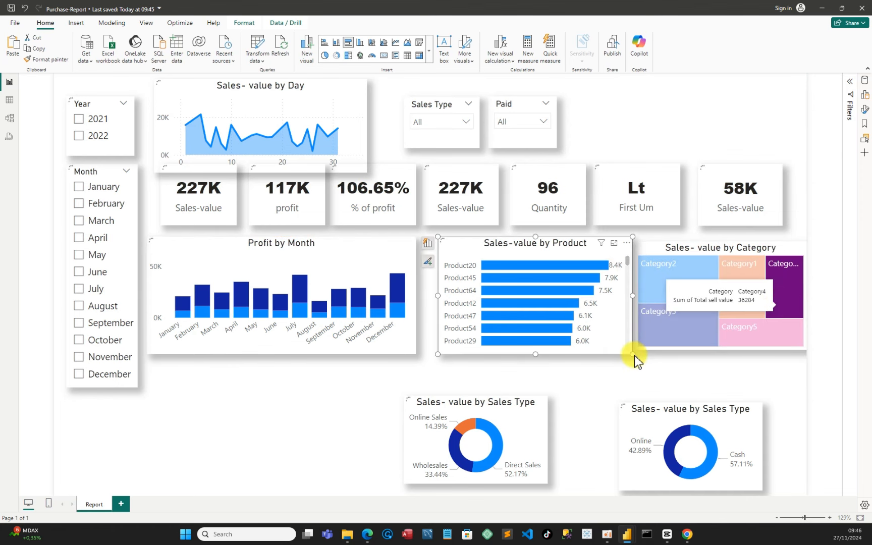
{"action": "left_click_drag", "start_coordinate": [633, 354], "coordinate": [615, 354]}
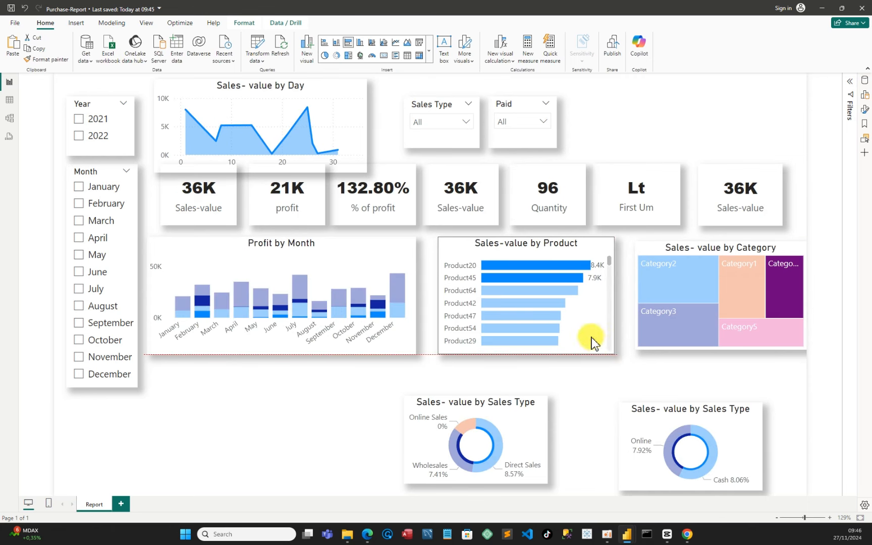
Cross-filter the report by the Product45 bar and clear the selection
{"action": "left_click", "coordinate": [545, 277]}
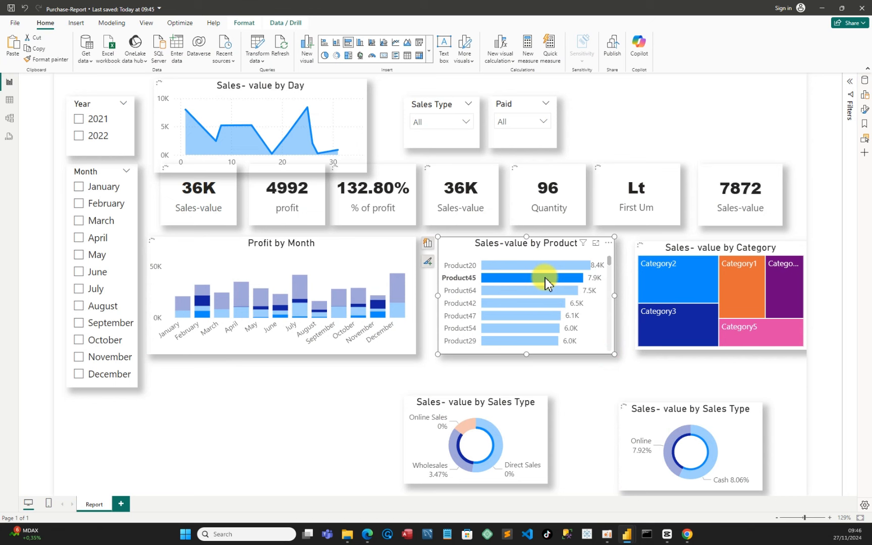
{"action": "left_click", "coordinate": [545, 277]}
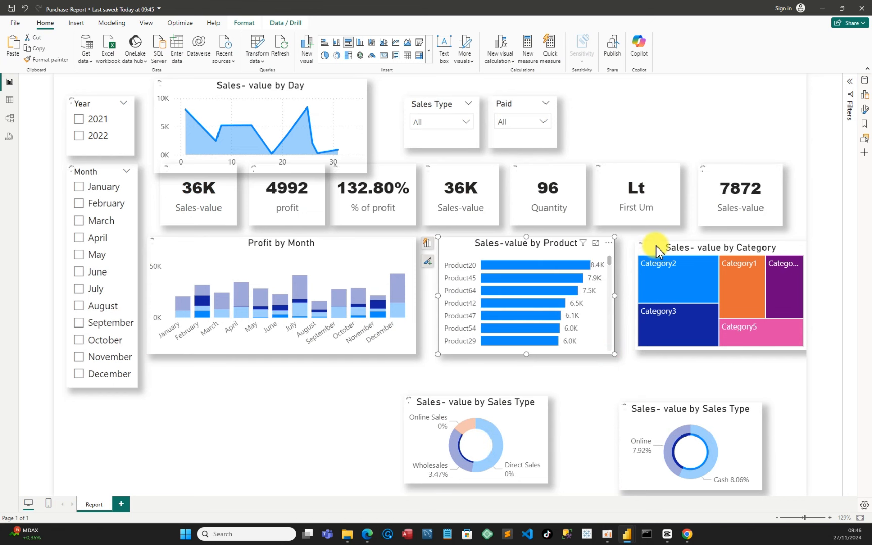
Align the treemap's top edge and height with the other middle-row charts
{"action": "mouse_move", "coordinate": [642, 245]}
{"action": "left_mouse_down"}
{"action": "mouse_move", "coordinate": [631, 237]}
{"action": "mouse_move", "coordinate": [646, 247]}
{"action": "mouse_move", "coordinate": [644, 238]}
{"action": "left_mouse_up"}
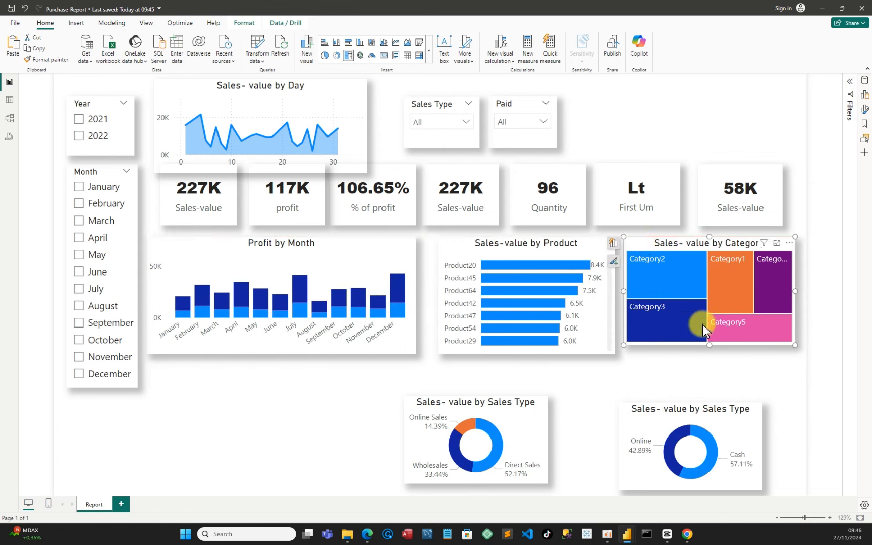
{"action": "left_click_drag", "start_coordinate": [710, 345], "coordinate": [712, 354]}
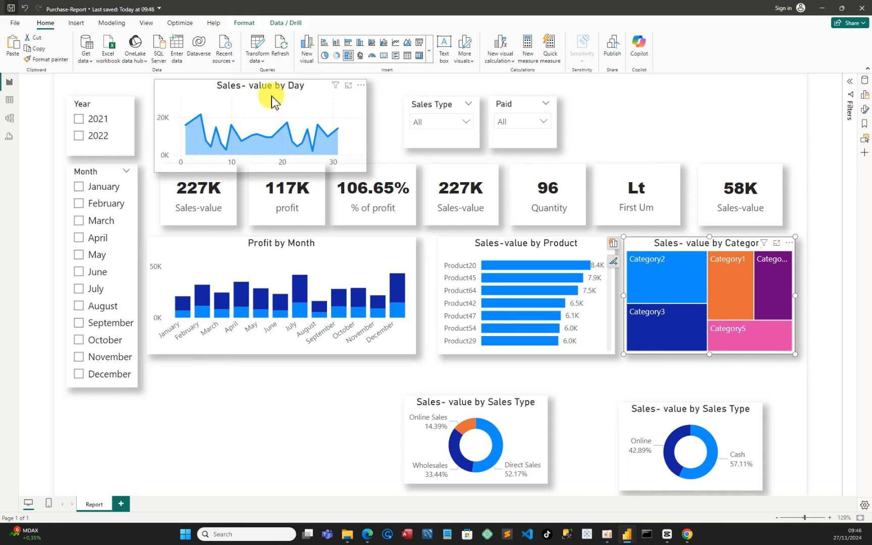
Arrange the Sales- value by Day area chart and the Sales Type donut into the bottom row, widening the area chart
{"action": "left_click_drag", "start_coordinate": [209, 115], "coordinate": [183, 369]}
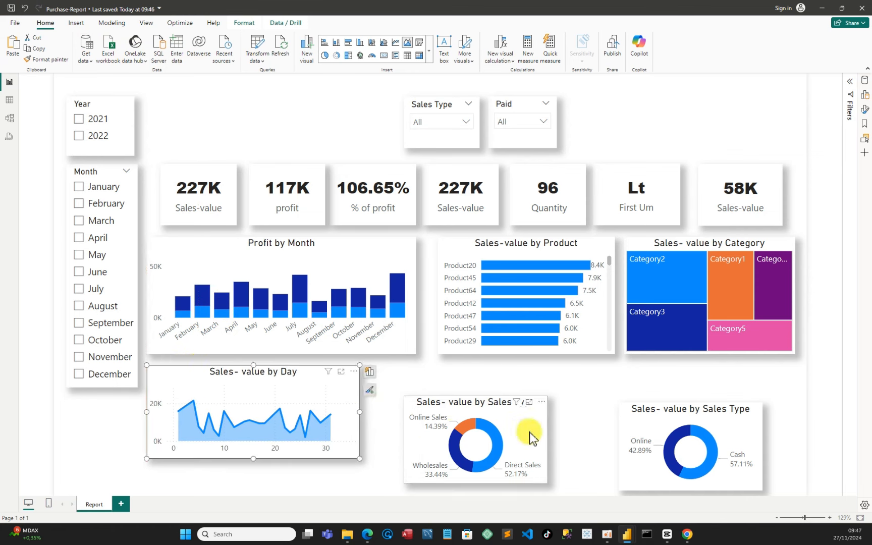
{"action": "left_click_drag", "start_coordinate": [530, 438], "coordinate": [615, 424]}
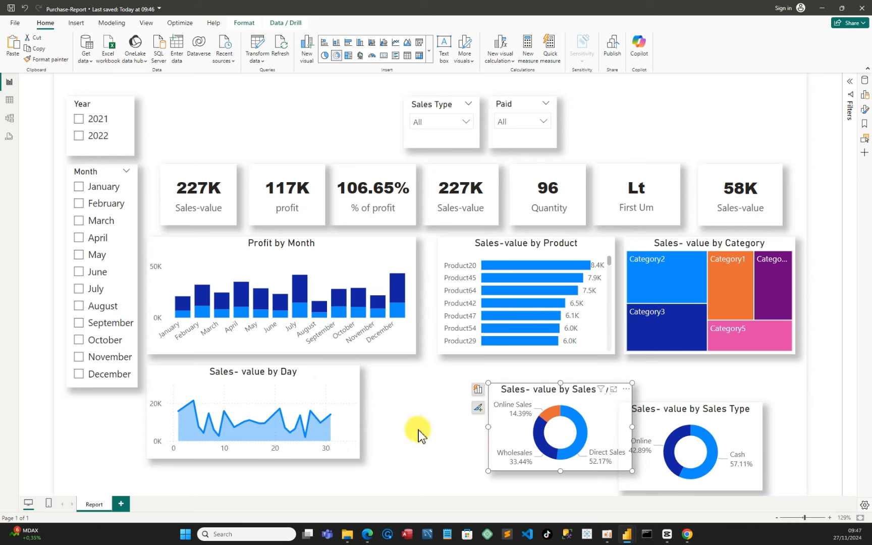
{"action": "left_click", "coordinate": [360, 420]}
{"action": "left_click_drag", "start_coordinate": [362, 418], "coordinate": [414, 408]}
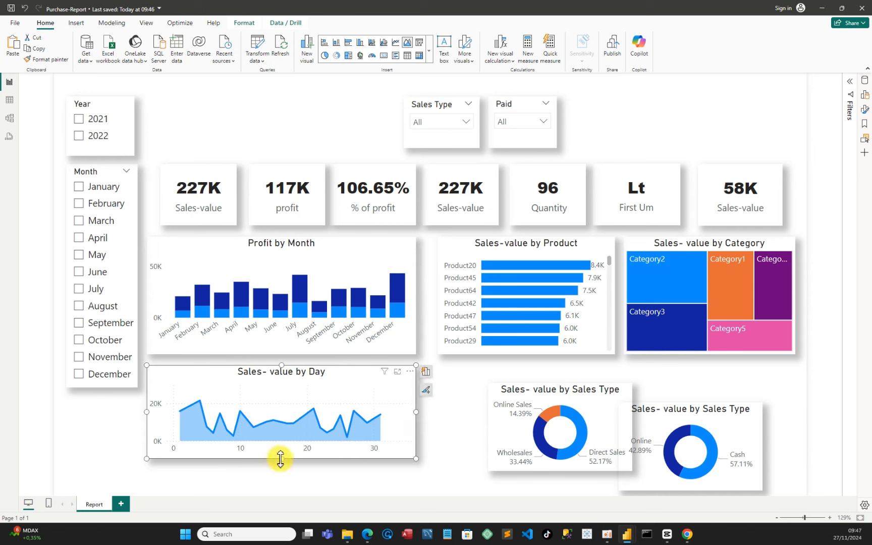
{"action": "left_click_drag", "start_coordinate": [281, 460], "coordinate": [299, 463]}
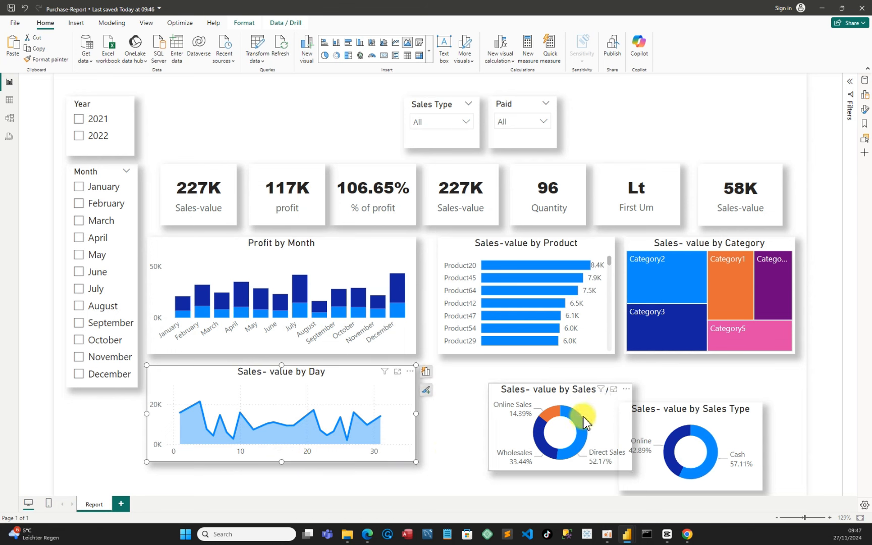
Move the first Sales Type donut beside the area chart in the bottom row and extend its height to match
{"action": "left_click_drag", "start_coordinate": [518, 401], "coordinate": [614, 409]}
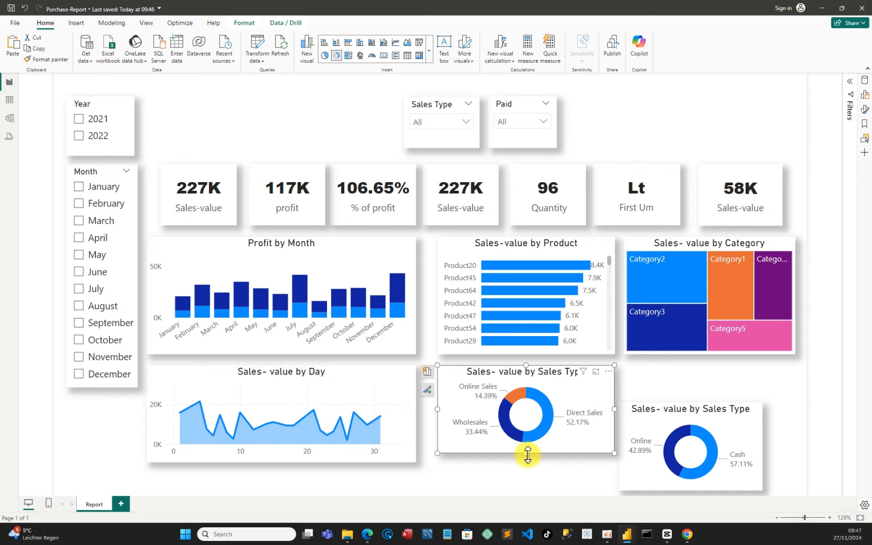
{"action": "left_click_drag", "start_coordinate": [528, 455], "coordinate": [528, 462]}
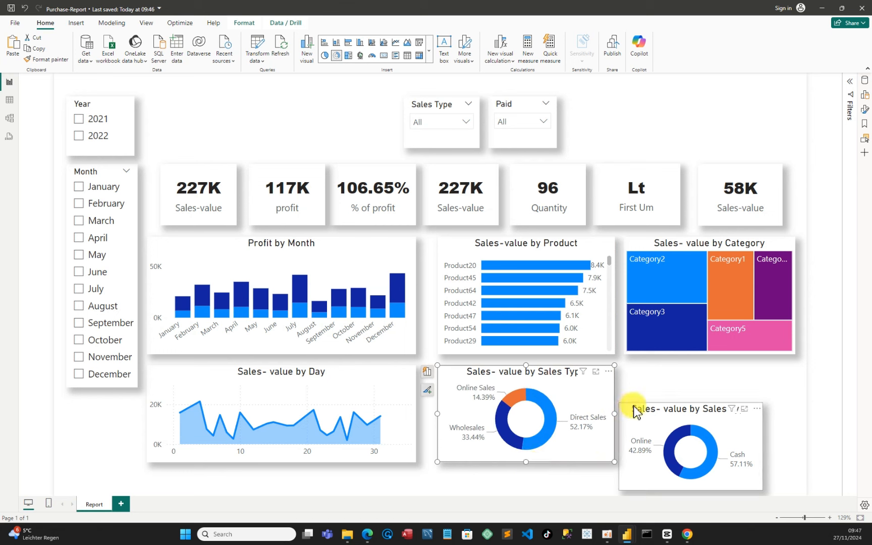
Place the second Sales Type donut at the bottom-right, aligning its right and bottom edges with the charts above, and save the report
{"action": "left_click_drag", "start_coordinate": [651, 423], "coordinate": [624, 409]}
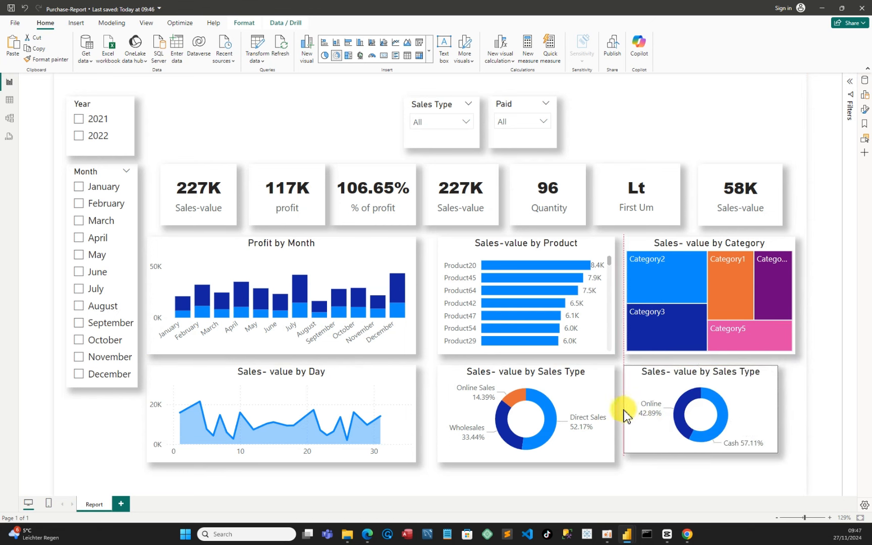
{"action": "left_click_drag", "start_coordinate": [780, 408], "coordinate": [795, 411]}
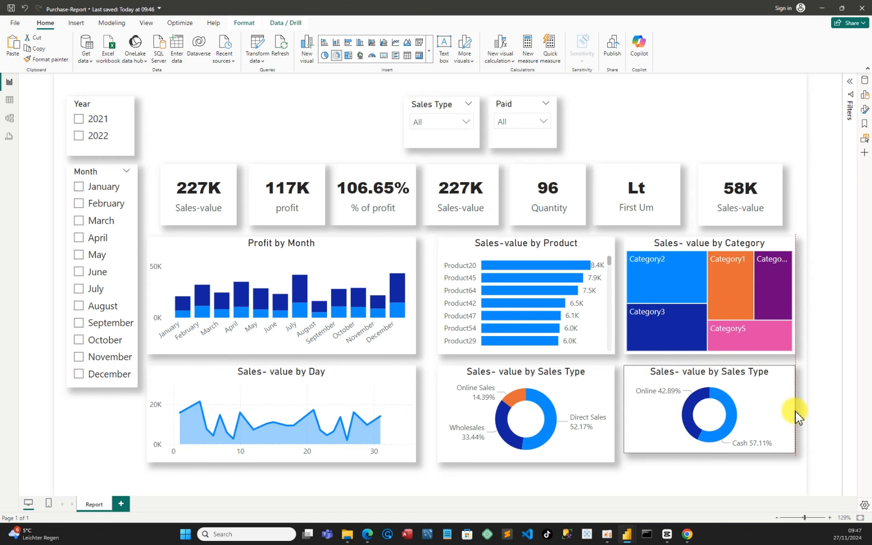
{"action": "left_click_drag", "start_coordinate": [794, 411], "coordinate": [794, 412]}
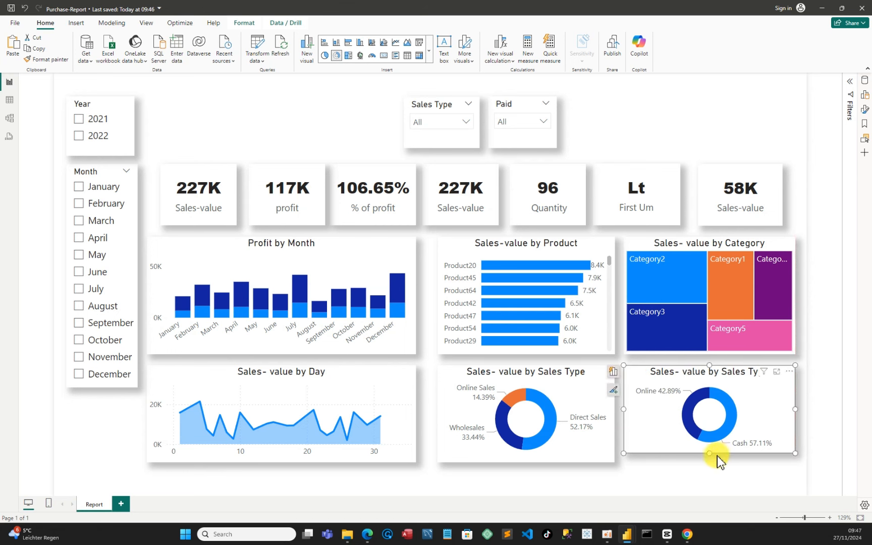
{"action": "left_click_drag", "start_coordinate": [709, 453], "coordinate": [708, 464]}
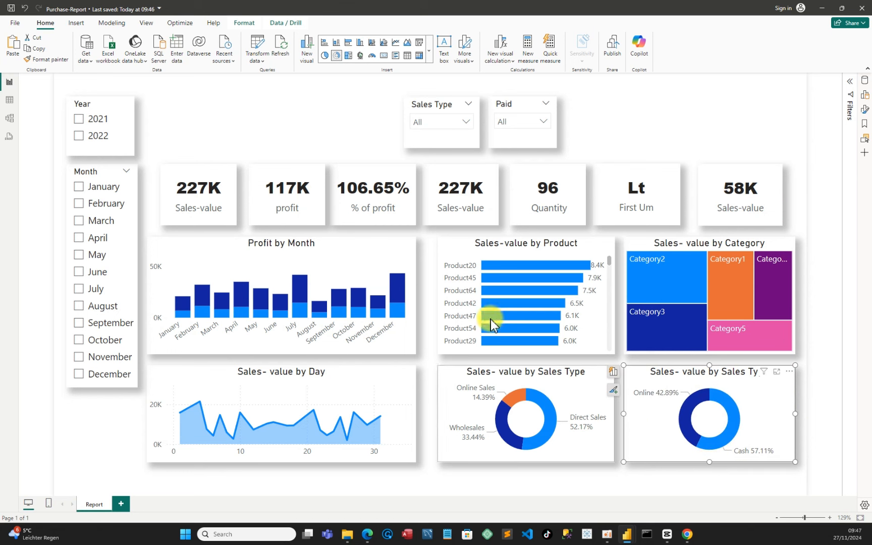
{"action": "left_click", "coordinate": [12, 9]}
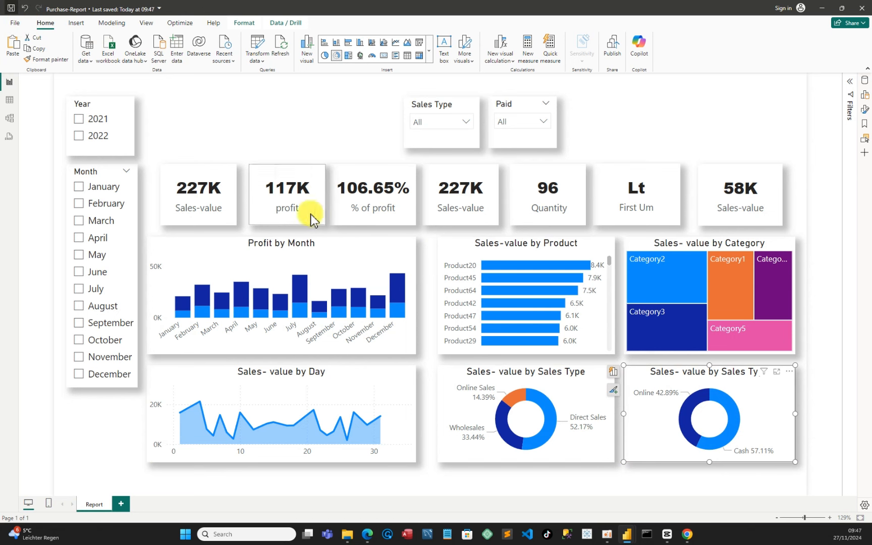
Spread the seven KPI cards evenly across the row, from the Profit by Month chart's left edge to the treemap's right edge
{"action": "left_click_drag", "start_coordinate": [184, 183], "coordinate": [161, 182]}
{"action": "left_click_drag", "start_coordinate": [769, 175], "coordinate": [775, 177]}
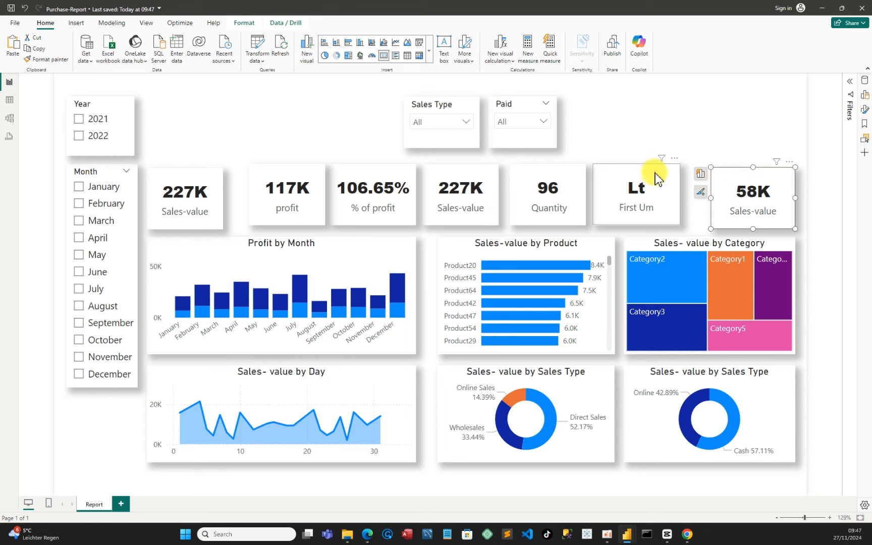
{"action": "left_click_drag", "start_coordinate": [659, 177], "coordinate": [668, 176]}
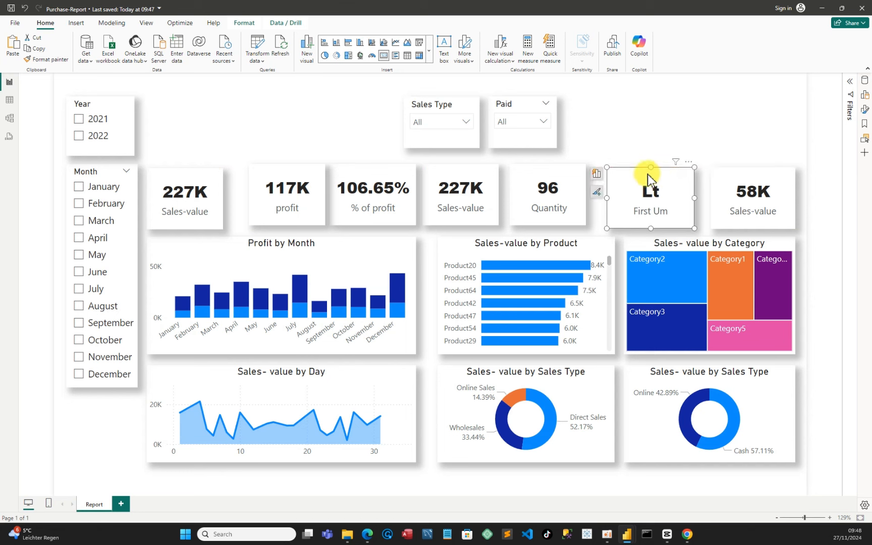
{"action": "left_click", "coordinate": [588, 202]}
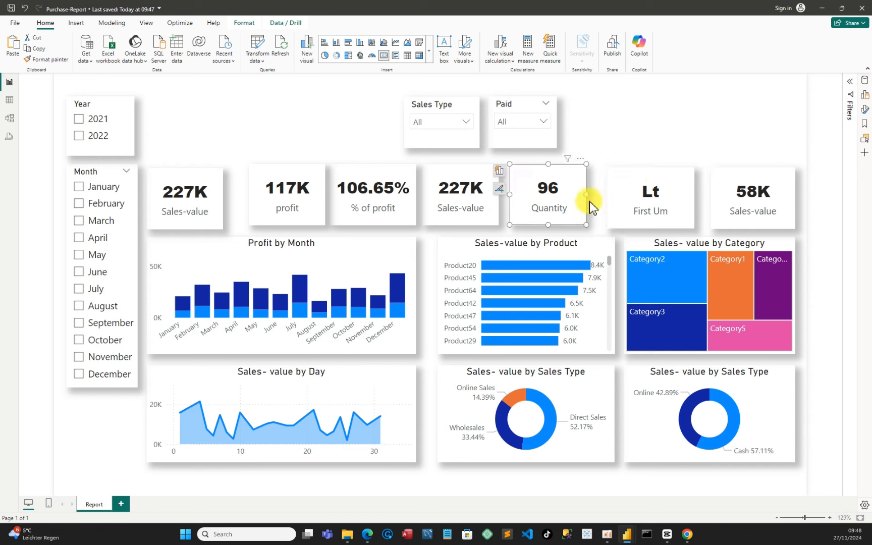
{"action": "mouse_move", "coordinate": [589, 195]}
{"action": "left_mouse_down"}
{"action": "mouse_move", "coordinate": [598, 196]}
{"action": "mouse_move", "coordinate": [588, 197]}
{"action": "left_mouse_up"}
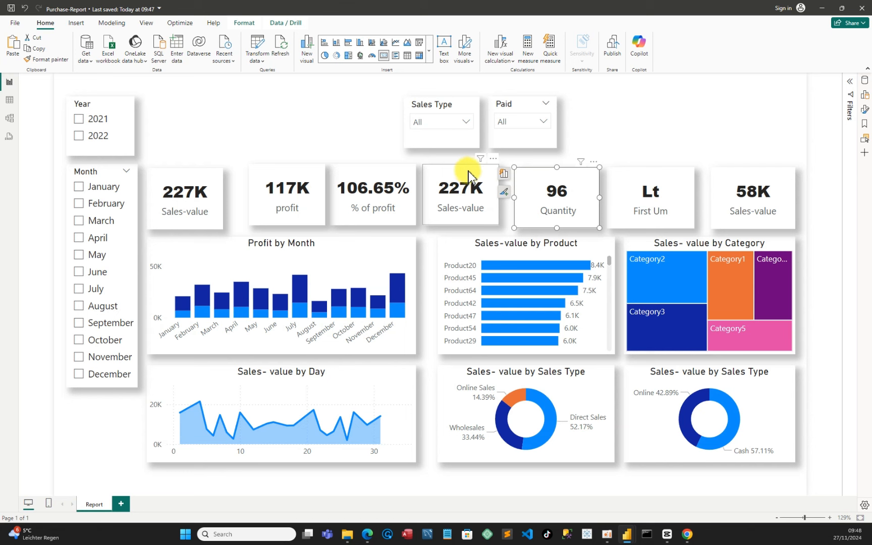
{"action": "left_click_drag", "start_coordinate": [468, 176], "coordinate": [423, 200]}
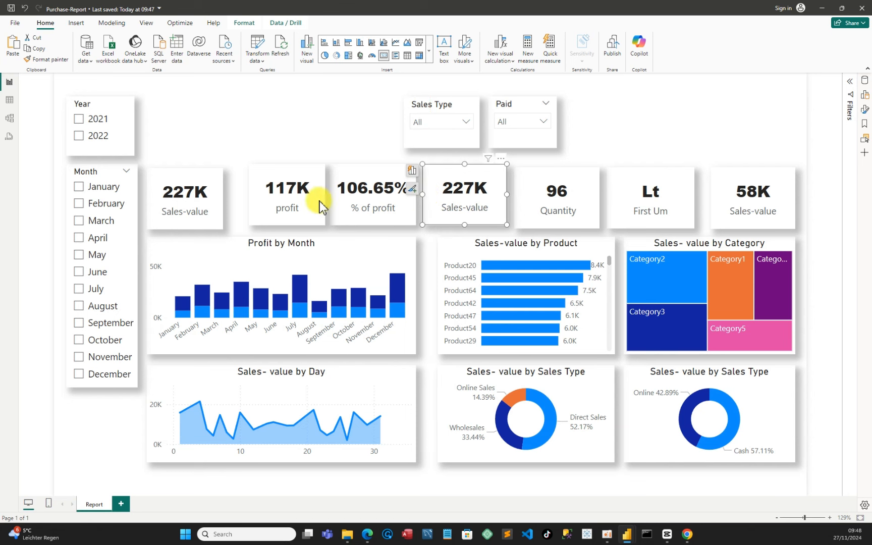
{"action": "left_click", "coordinate": [682, 196]}
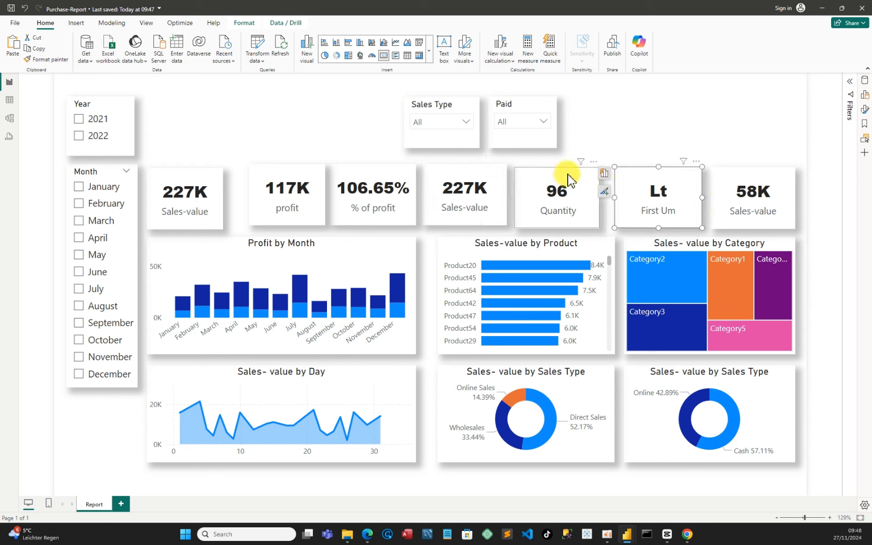
{"action": "left_click_drag", "start_coordinate": [562, 176], "coordinate": [568, 173]}
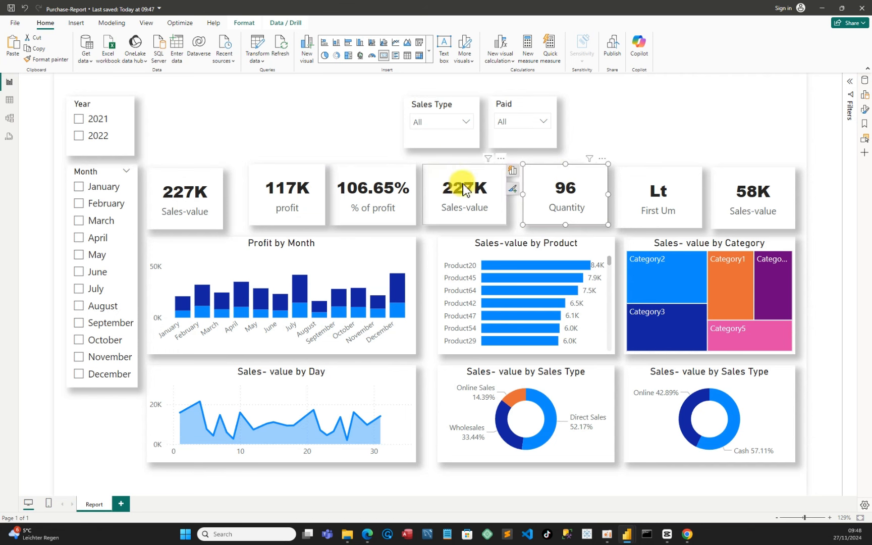
{"action": "left_click_drag", "start_coordinate": [456, 172], "coordinate": [463, 171]}
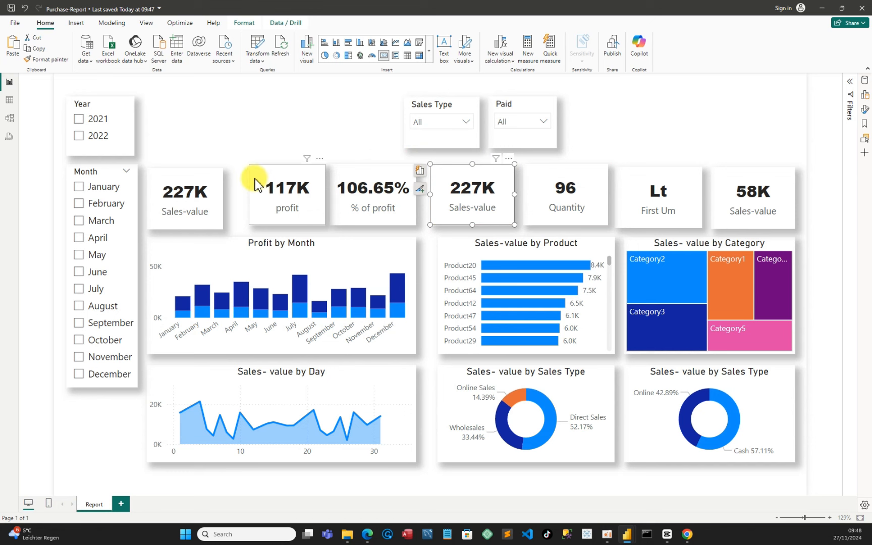
{"action": "left_click_drag", "start_coordinate": [252, 188], "coordinate": [234, 197]}
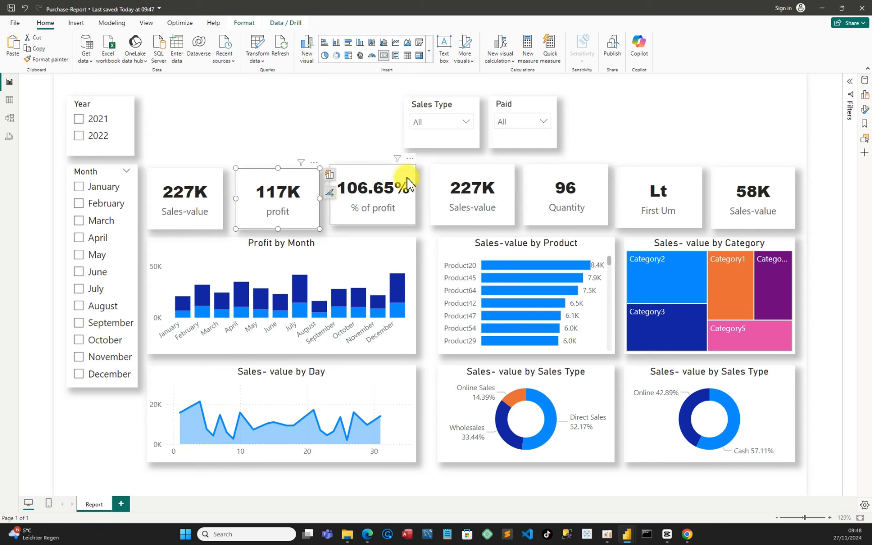
{"action": "left_click", "coordinate": [220, 199]}
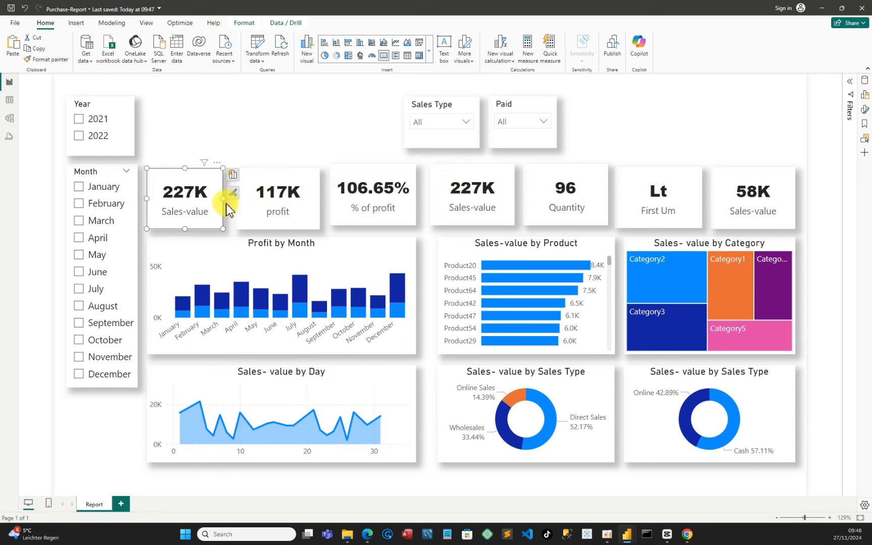
{"action": "left_click_drag", "start_coordinate": [222, 199], "coordinate": [230, 198]}
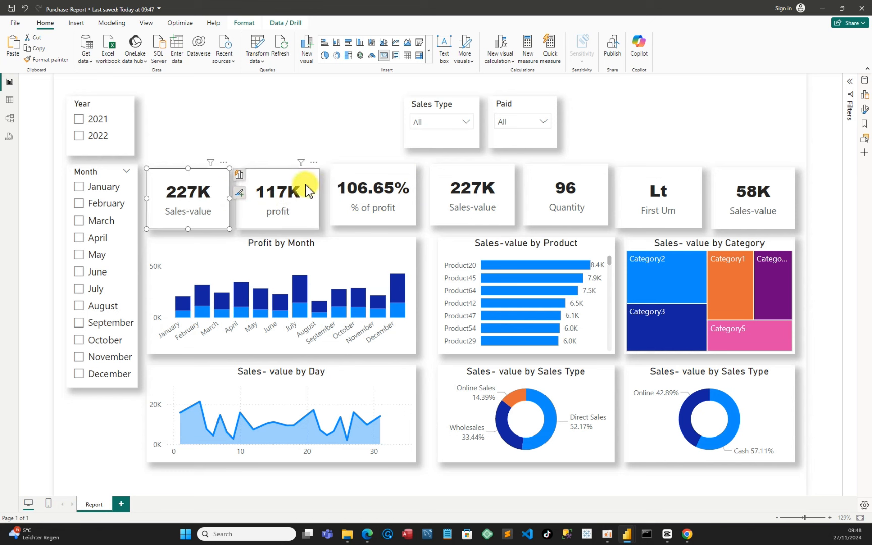
Align the tops of the KPI cards so the whole row sits at the same height
{"action": "left_click_drag", "start_coordinate": [305, 189], "coordinate": [305, 183]}
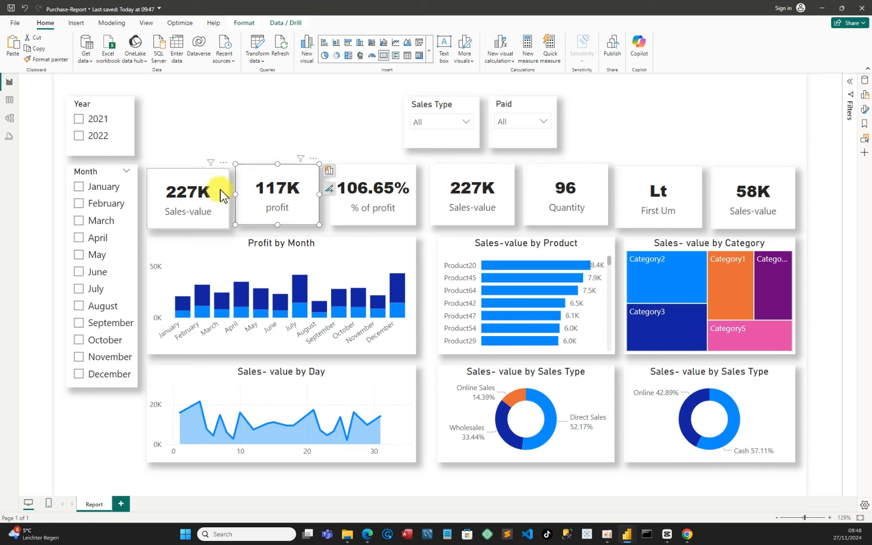
{"action": "left_click_drag", "start_coordinate": [228, 185], "coordinate": [222, 184]}
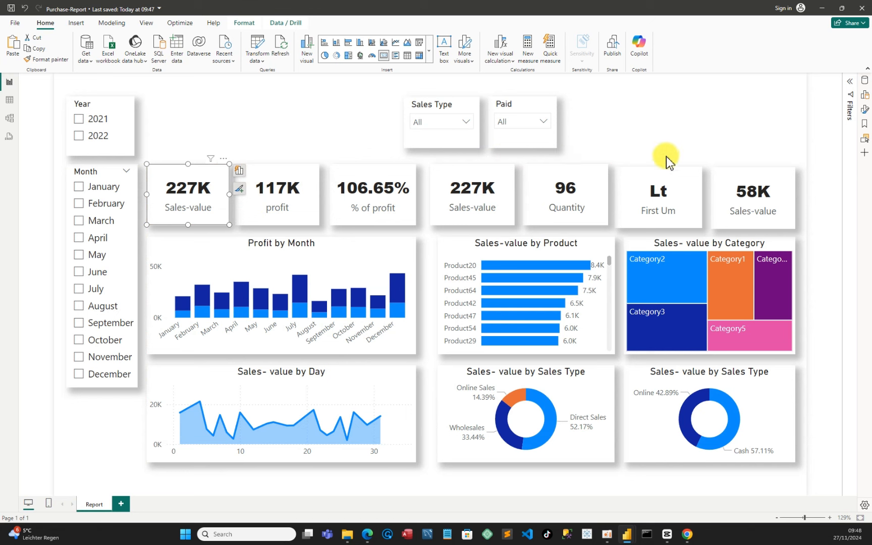
{"action": "left_click_drag", "start_coordinate": [656, 170], "coordinate": [657, 167]}
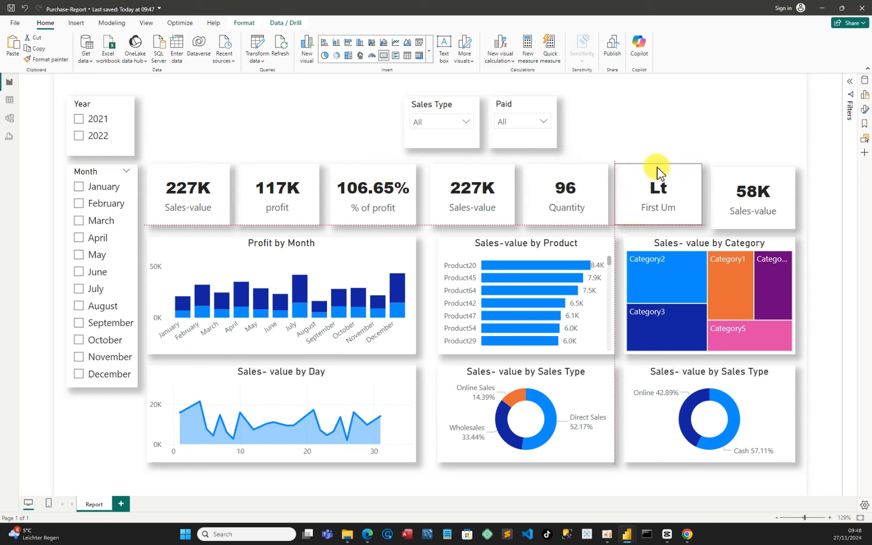
{"action": "left_click_drag", "start_coordinate": [746, 176], "coordinate": [745, 170]}
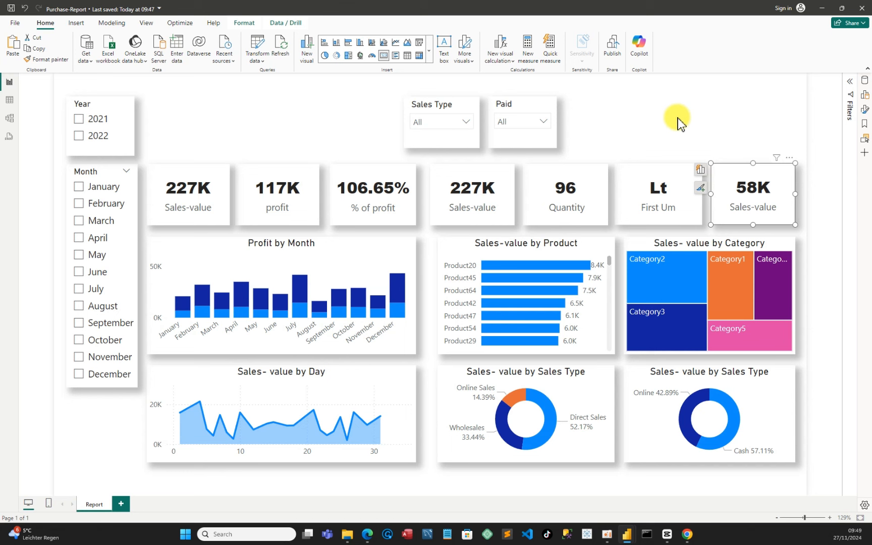
Move the Sales Type slicer next to the Year slicer and the Paid slicer to the top-right corner
{"action": "left_click", "coordinate": [678, 120]}
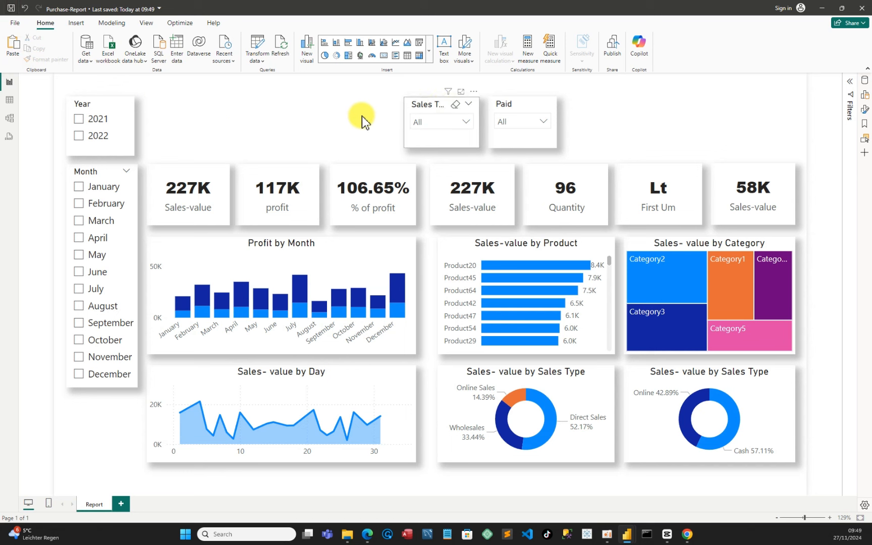
{"action": "left_click_drag", "start_coordinate": [251, 115], "coordinate": [204, 94]}
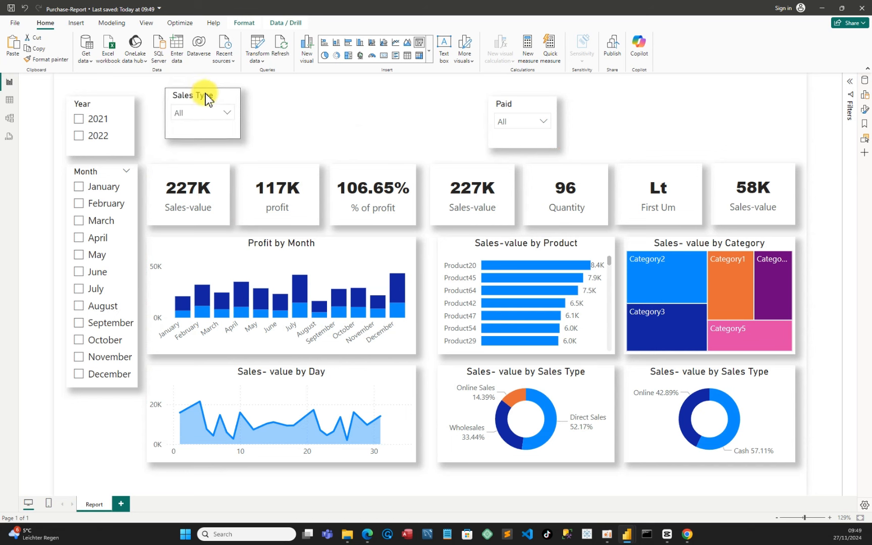
{"action": "left_click_drag", "start_coordinate": [555, 114], "coordinate": [762, 101]}
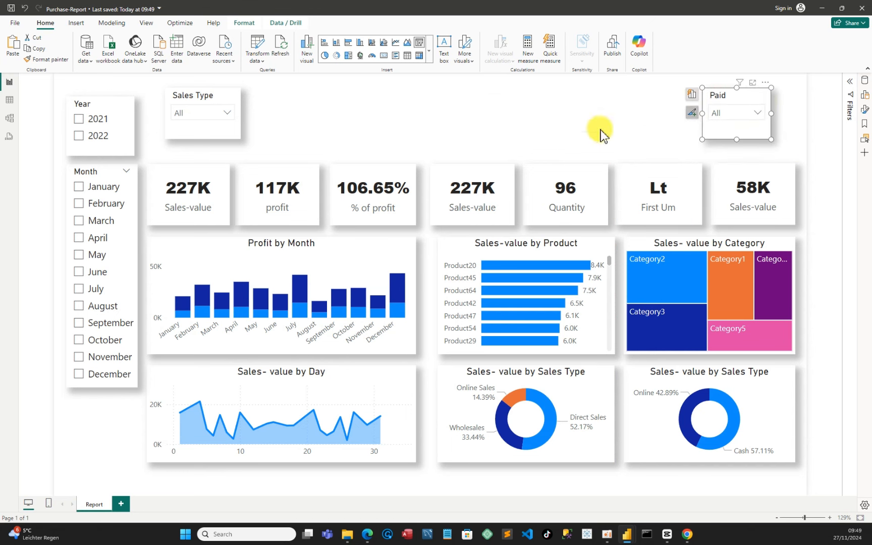
Nudge the Year slicer slightly right, filtering the report by 2022 and clearing that filter again
{"action": "left_click", "coordinate": [127, 138]}
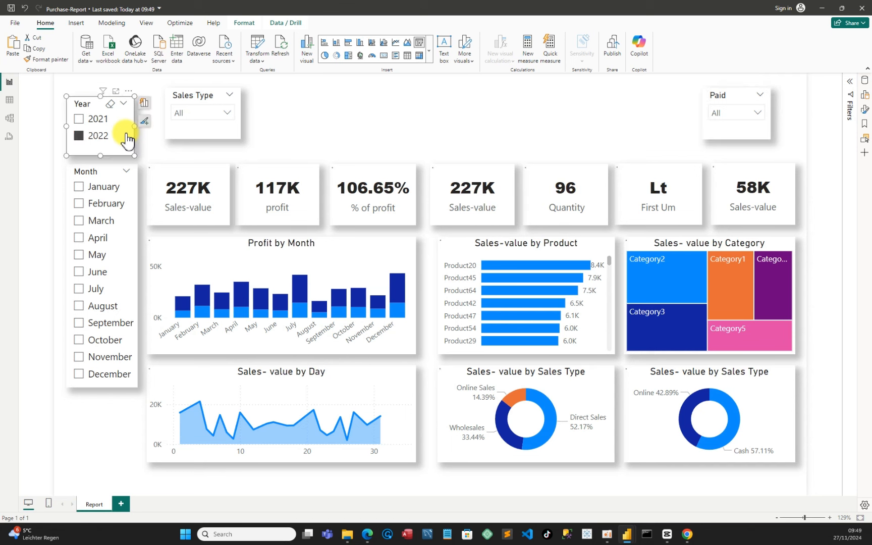
{"action": "mouse_move", "coordinate": [129, 134]}
{"action": "left_mouse_down"}
{"action": "mouse_move", "coordinate": [136, 139]}
{"action": "mouse_move", "coordinate": [129, 140]}
{"action": "left_mouse_up"}
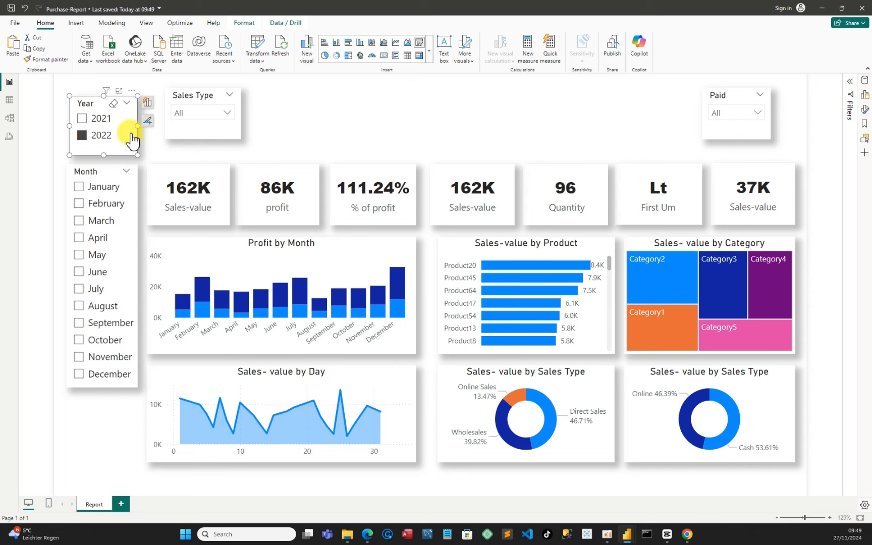
{"action": "left_click", "coordinate": [84, 141]}
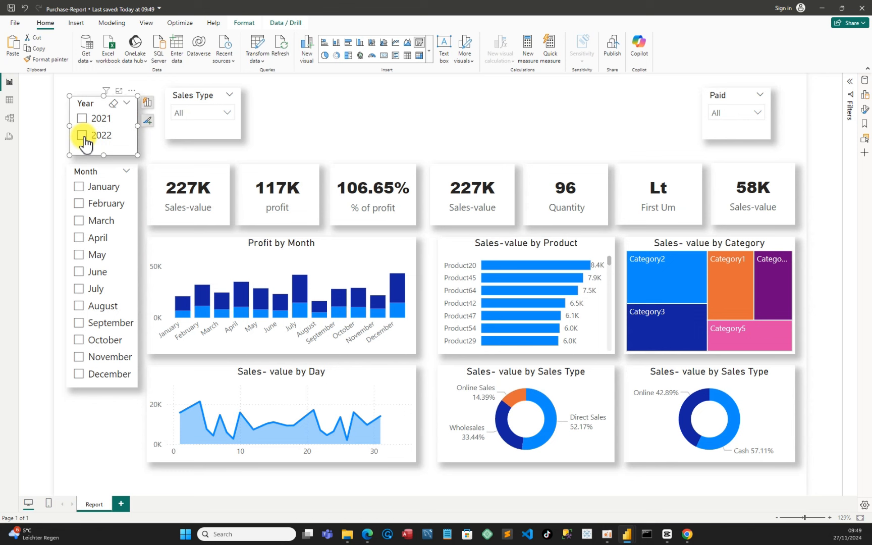
Align the Sales Type slicer beside the Year slicer and extend its height to match
{"action": "left_click", "coordinate": [371, 120]}
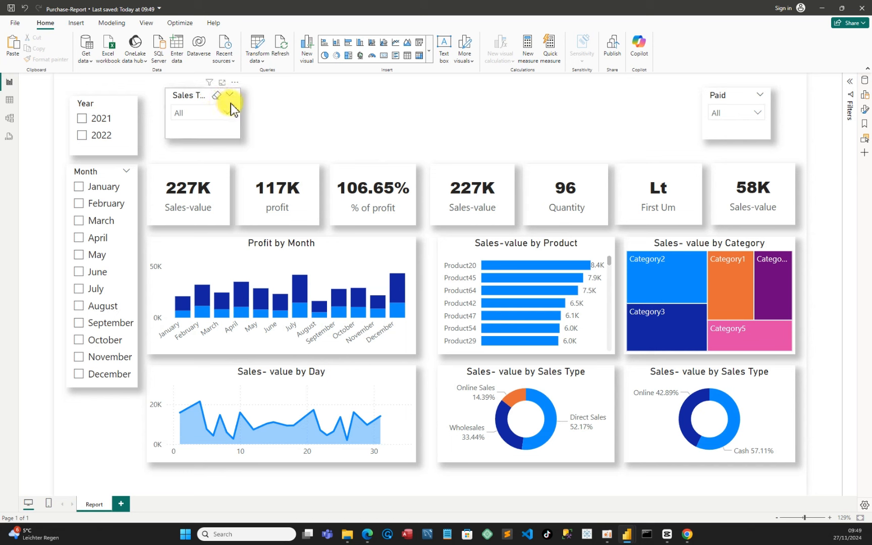
{"action": "left_click_drag", "start_coordinate": [231, 119], "coordinate": [223, 107]}
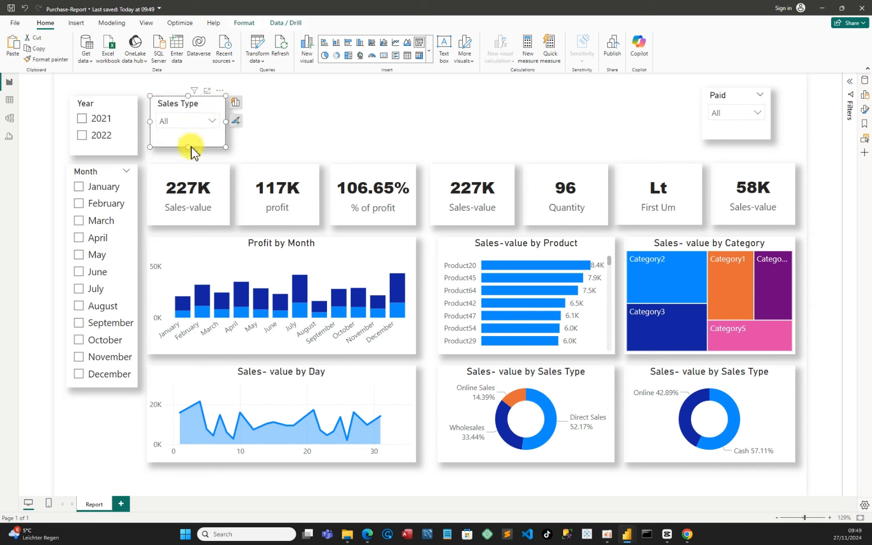
{"action": "left_click_drag", "start_coordinate": [188, 147], "coordinate": [189, 156]}
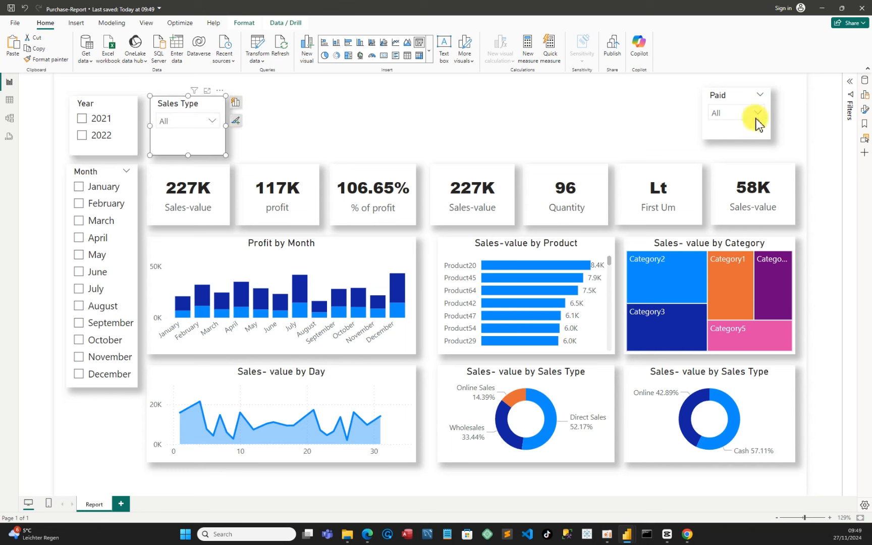
Align the Paid slicer above the 58K card, widening it to the card's width and matching the other slicers' top
{"action": "left_click", "coordinate": [769, 128]}
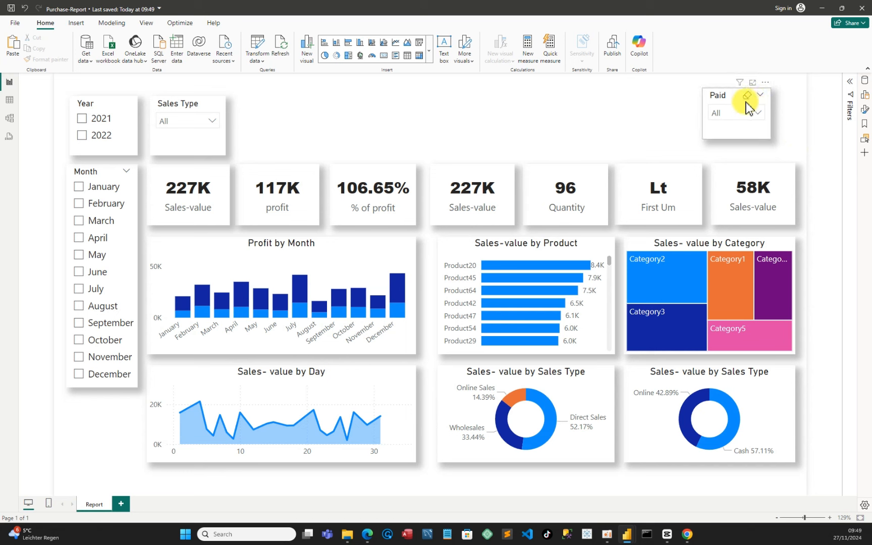
{"action": "mouse_move", "coordinate": [766, 114]}
{"action": "left_mouse_down"}
{"action": "mouse_move", "coordinate": [775, 116]}
{"action": "mouse_move", "coordinate": [760, 108]}
{"action": "left_mouse_up"}
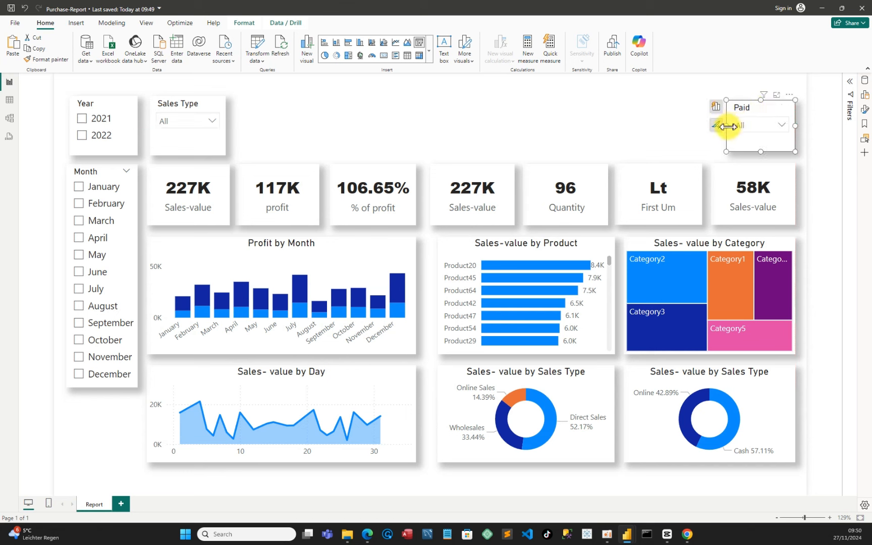
{"action": "left_click_drag", "start_coordinate": [725, 127], "coordinate": [711, 130]}
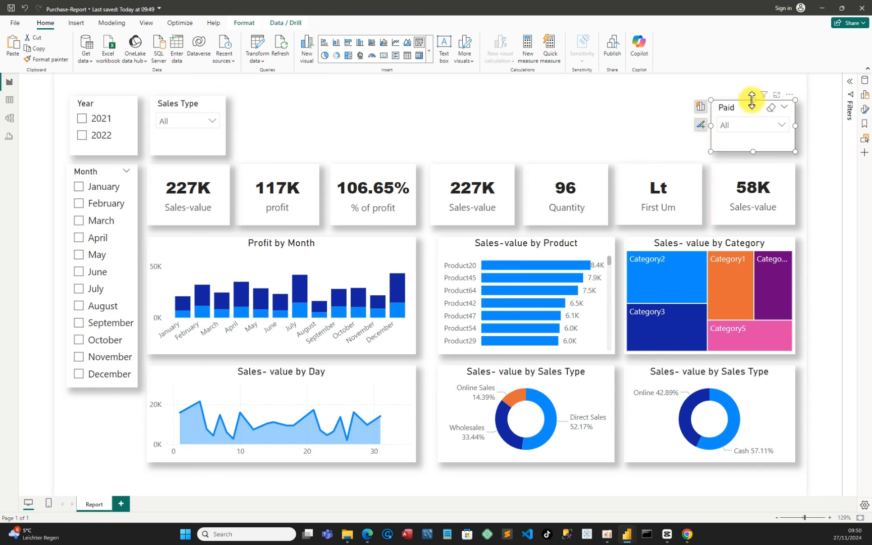
{"action": "left_click_drag", "start_coordinate": [752, 98], "coordinate": [753, 95]}
{"action": "left_click", "coordinate": [601, 126]}
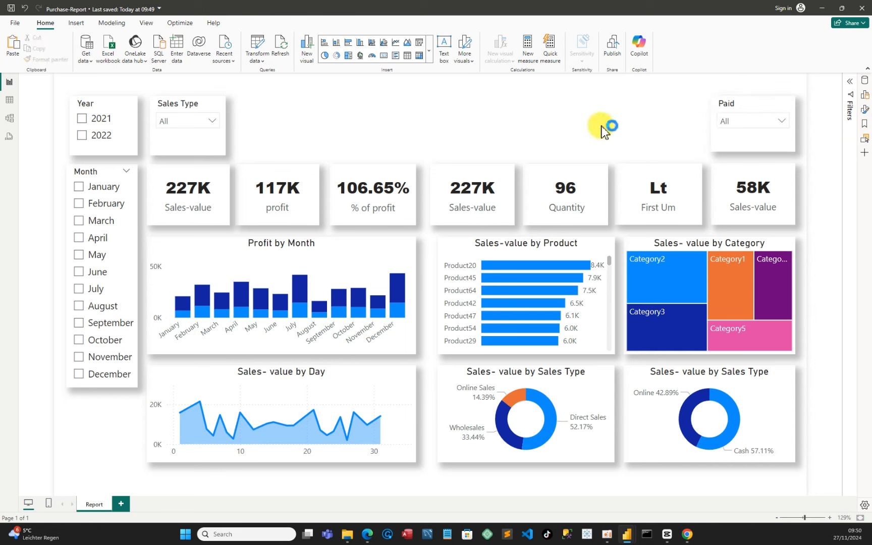
Test the Paid slicer by filtering Cash and then Online, clearing each selection, and save the report
{"action": "left_click", "coordinate": [784, 121]}
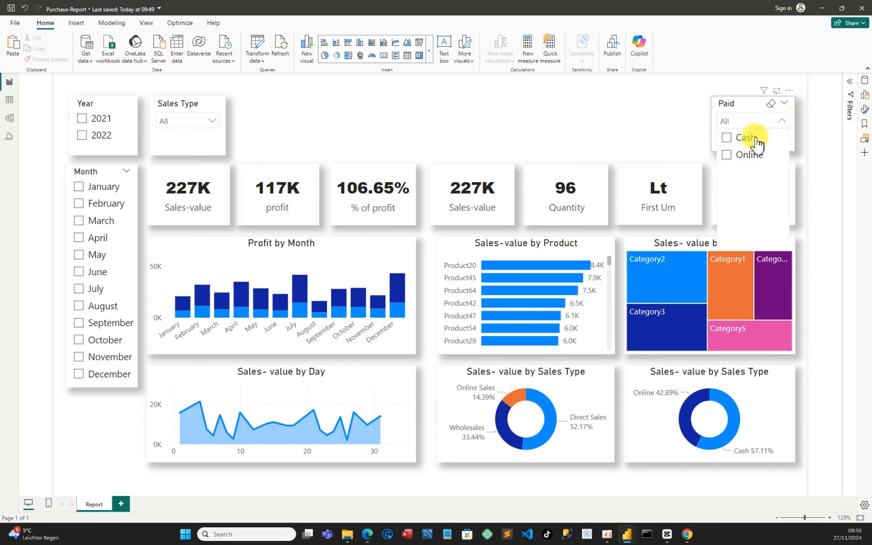
{"action": "left_click", "coordinate": [732, 141]}
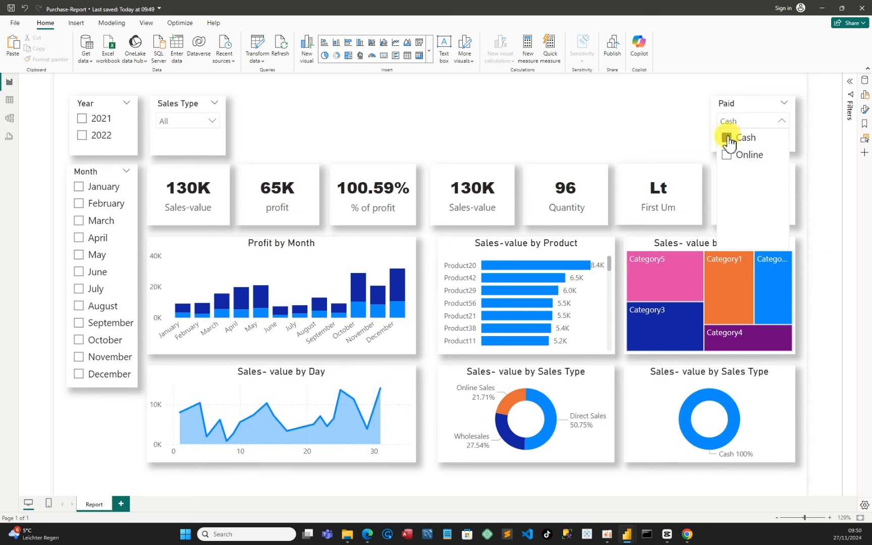
{"action": "left_click", "coordinate": [728, 138]}
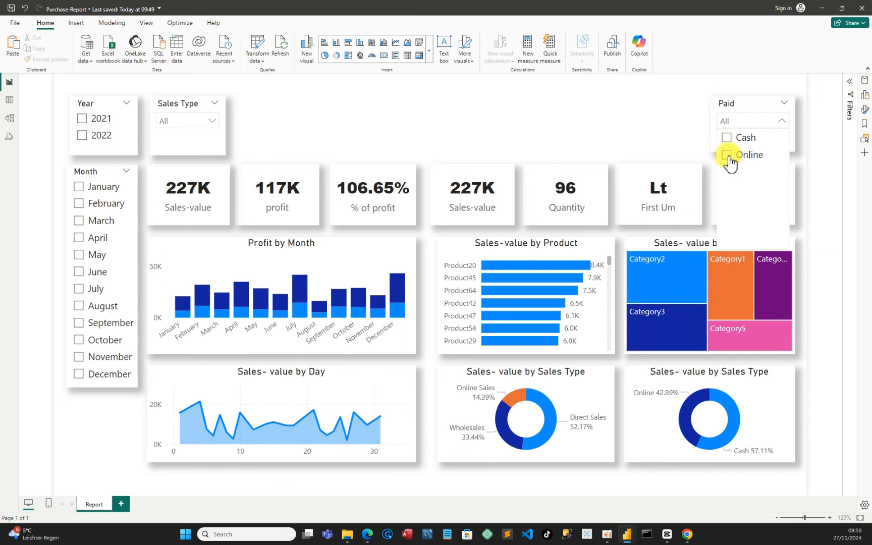
{"action": "left_click", "coordinate": [728, 155]}
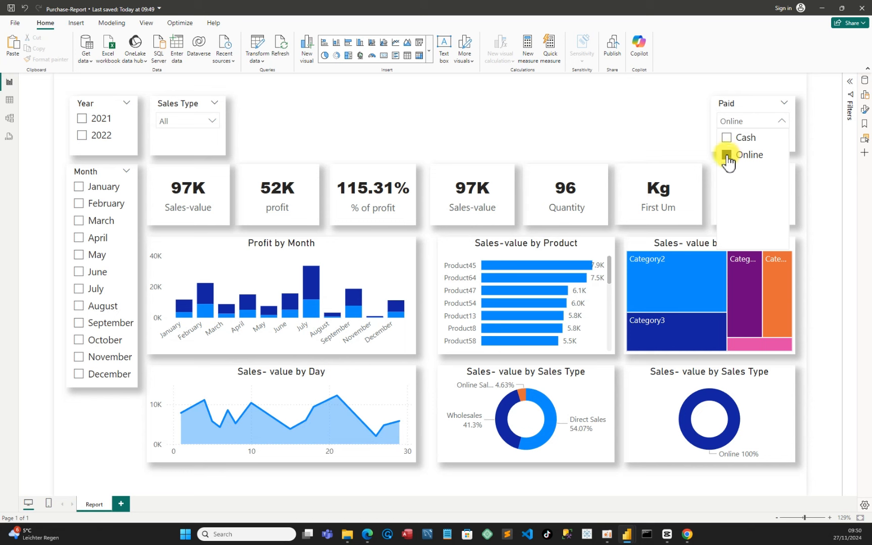
{"action": "left_click", "coordinate": [727, 155]}
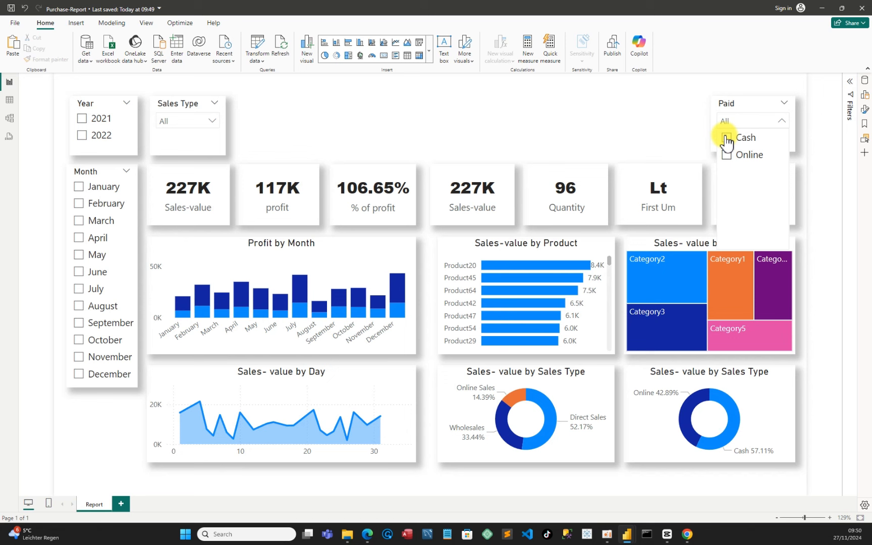
{"action": "left_click", "coordinate": [727, 139]}
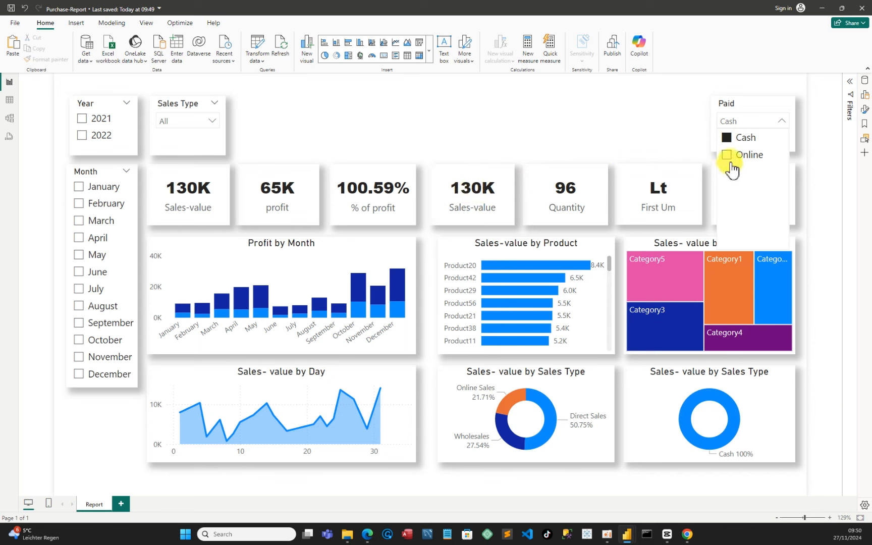
{"action": "left_click", "coordinate": [728, 138]}
{"action": "left_click", "coordinate": [727, 154]}
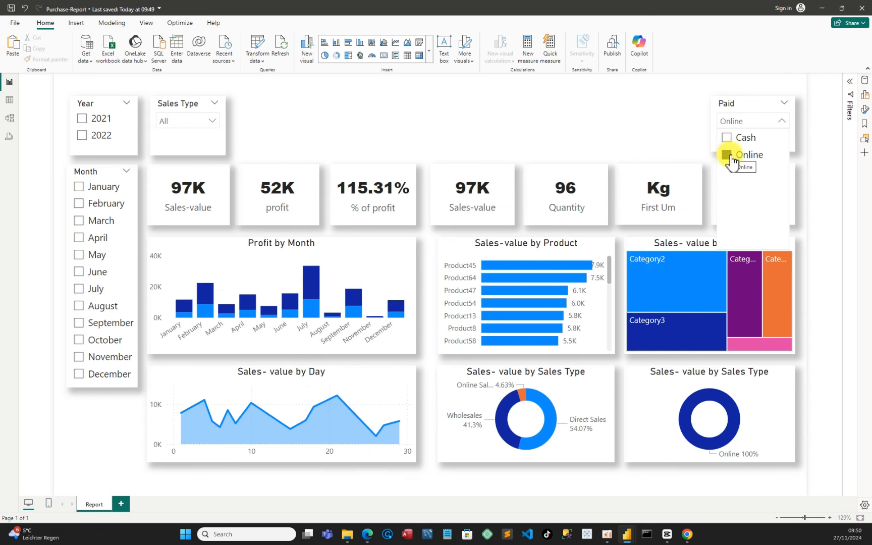
{"action": "left_click", "coordinate": [728, 155]}
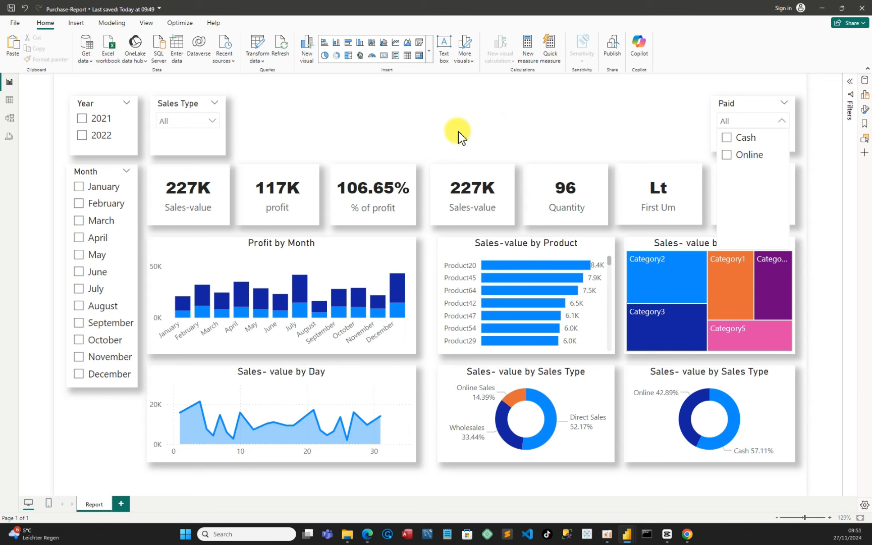
{"action": "left_click", "coordinate": [11, 9]}
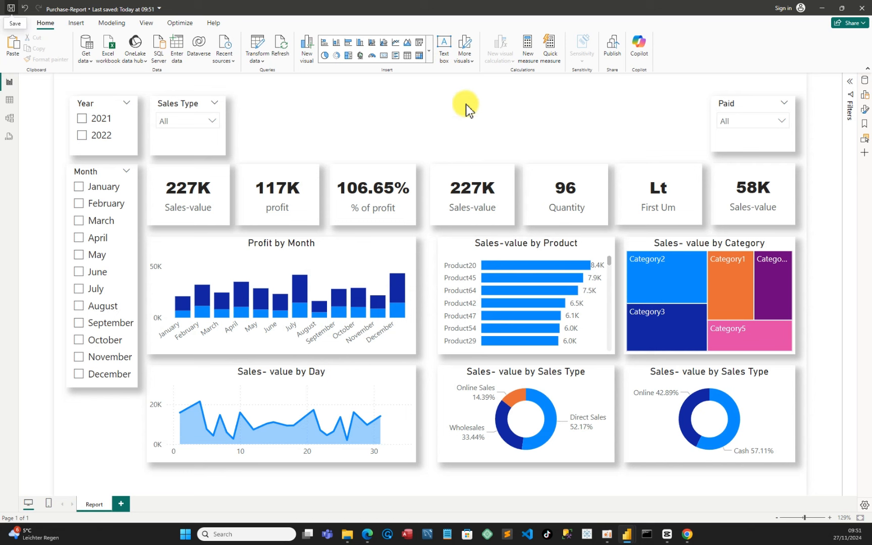
Insert a text box at the top centre of the canvas and enter the title "Purchase Report Dashboard"
{"action": "left_click", "coordinate": [444, 49]}
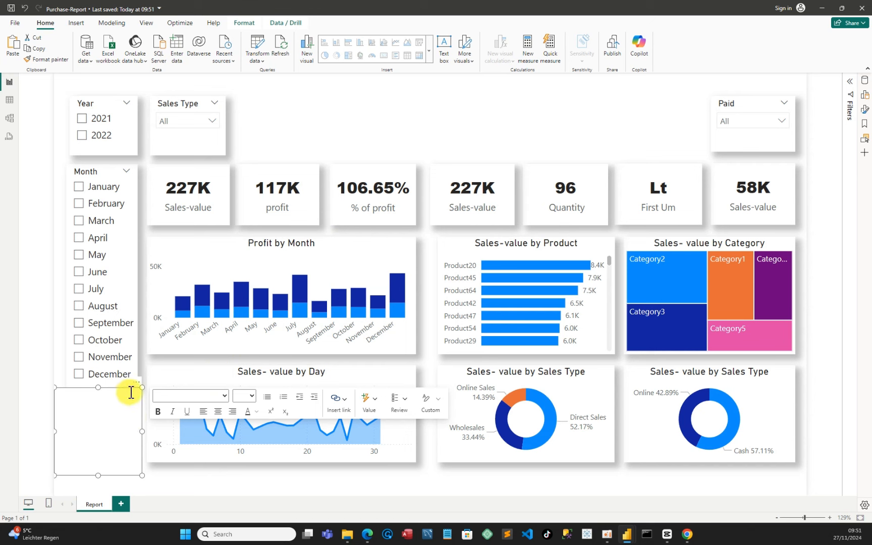
{"action": "left_click_drag", "start_coordinate": [135, 391], "coordinate": [479, 86]}
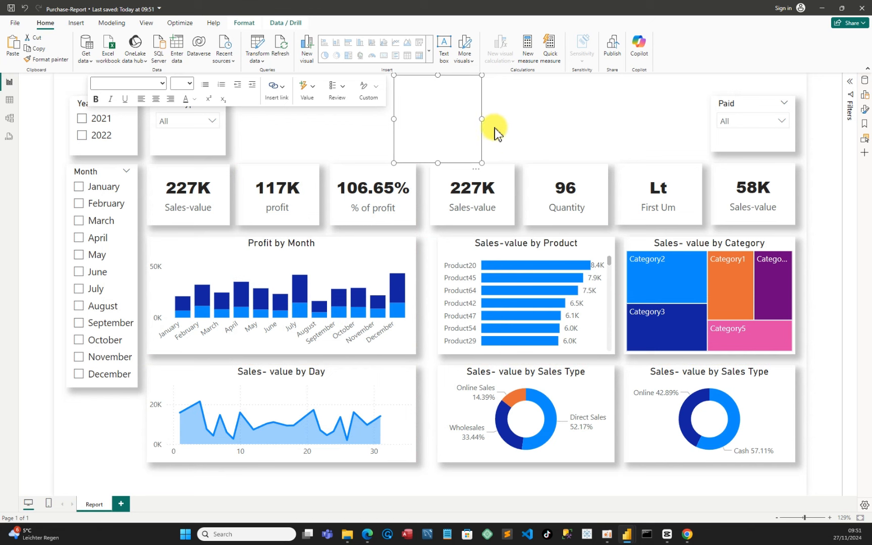
{"action": "left_click_drag", "start_coordinate": [481, 119], "coordinate": [558, 130]}
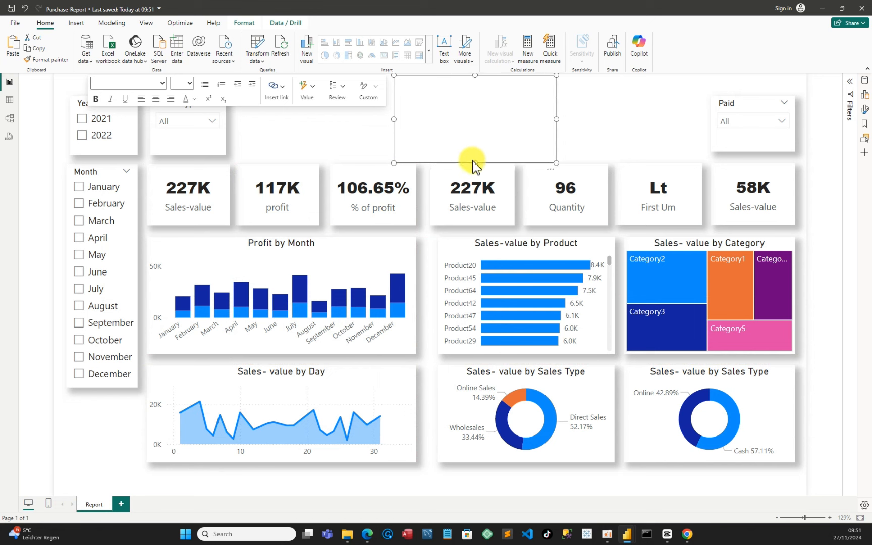
{"action": "left_click_drag", "start_coordinate": [473, 162], "coordinate": [472, 131]}
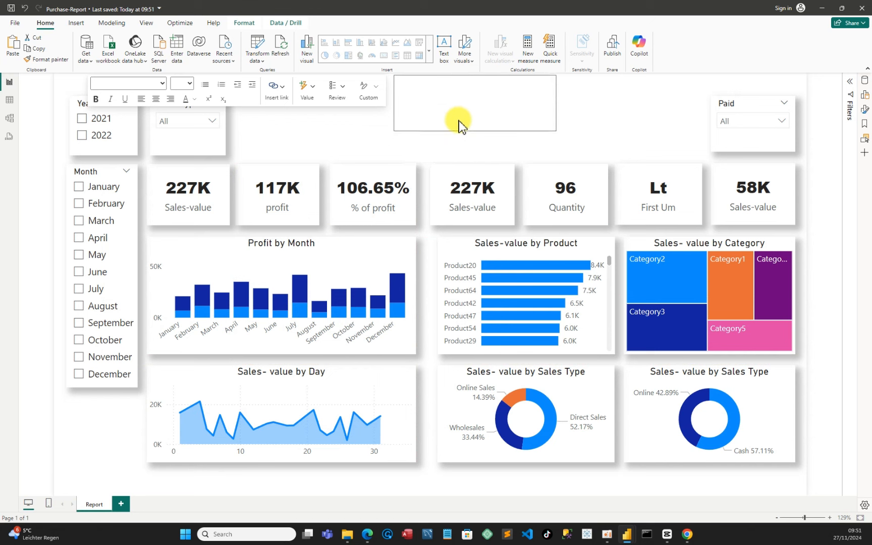
{"action": "left_click", "coordinate": [439, 99]}
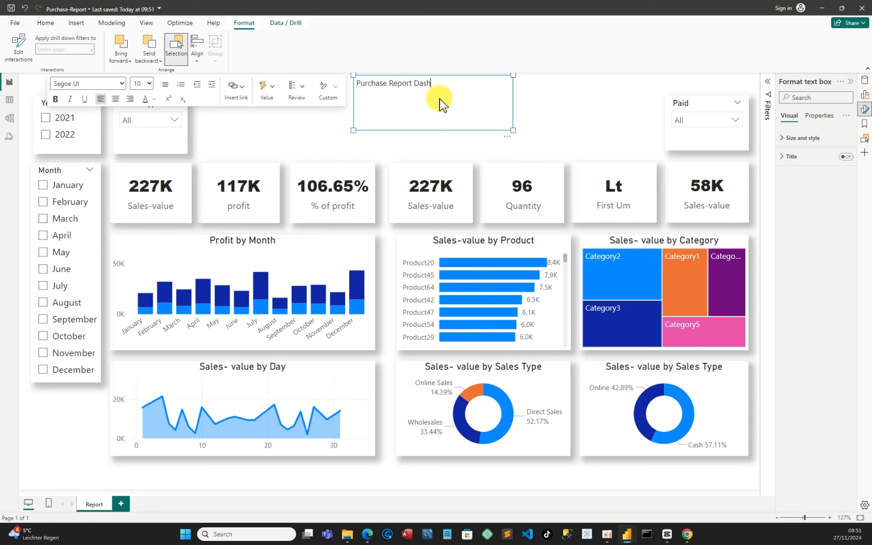
{"action": "type", "text": "oard"}
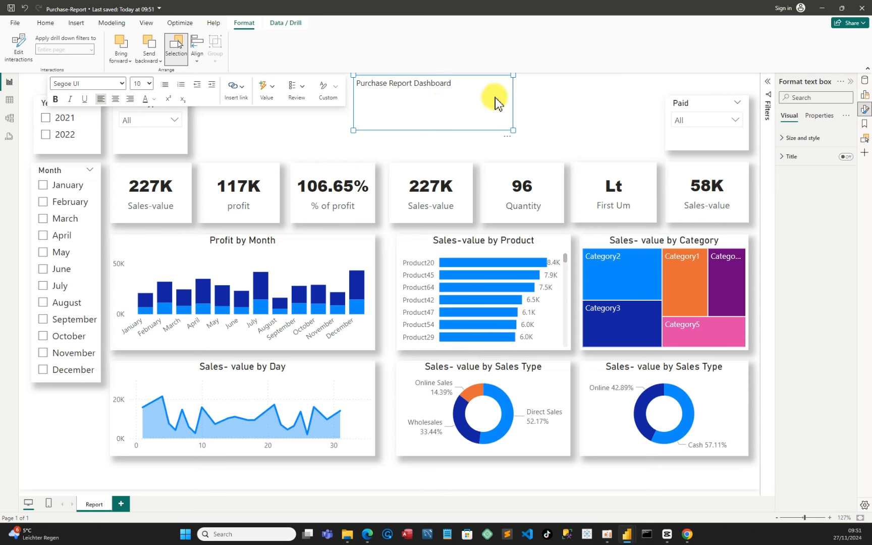
Shrink the title text box to about 240 by 53 px
{"action": "left_click", "coordinate": [507, 137]}
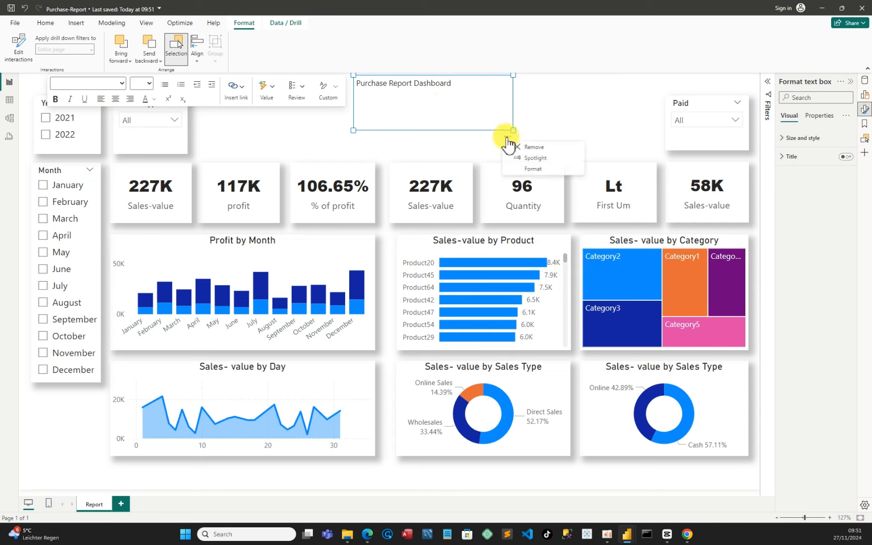
{"action": "left_click", "coordinate": [538, 168]}
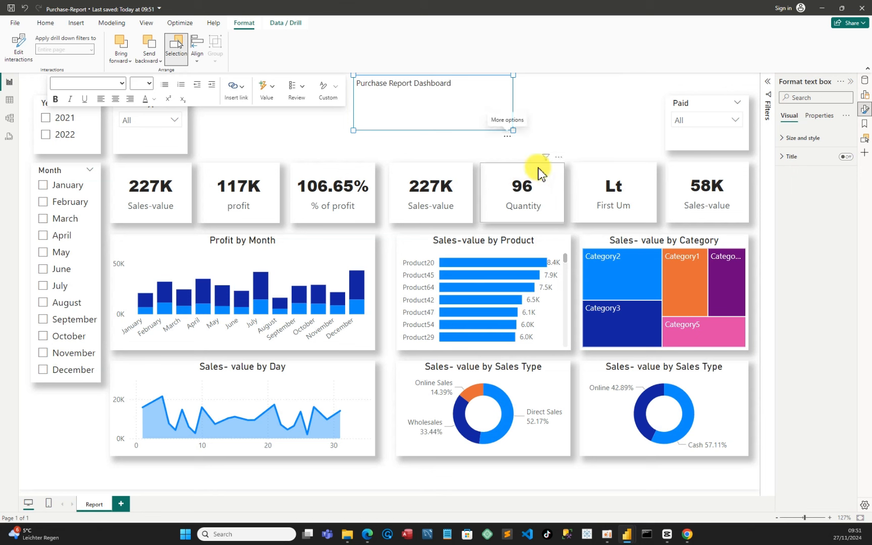
{"action": "left_click", "coordinate": [786, 138]}
{"action": "left_click", "coordinate": [841, 311]}
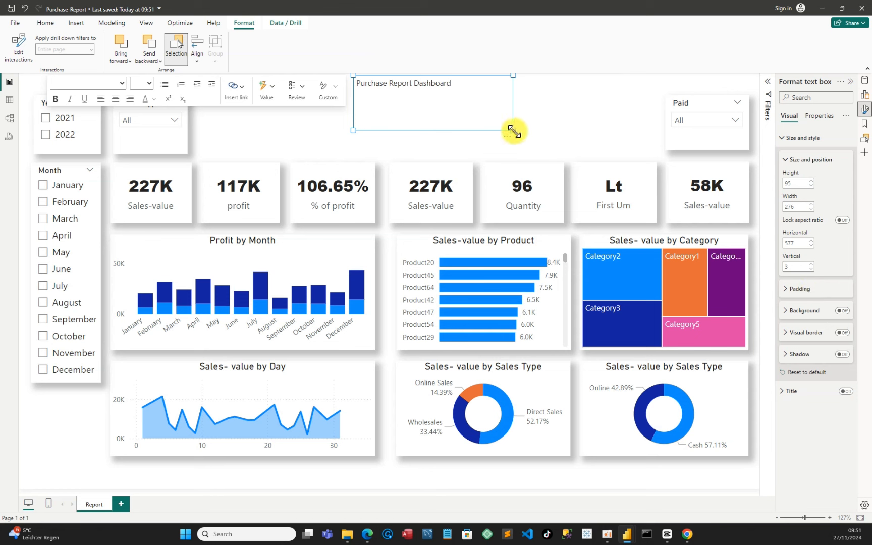
{"action": "left_click_drag", "start_coordinate": [512, 131], "coordinate": [492, 105]}
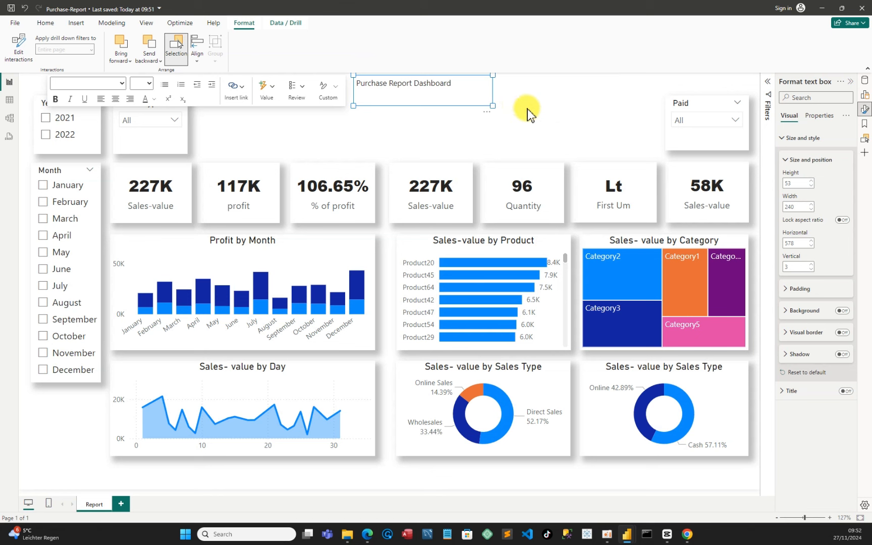
Set the title text to font size 18 and widen its box to about 347 px so it fits on one line
{"action": "left_click_drag", "start_coordinate": [469, 87], "coordinate": [356, 84]}
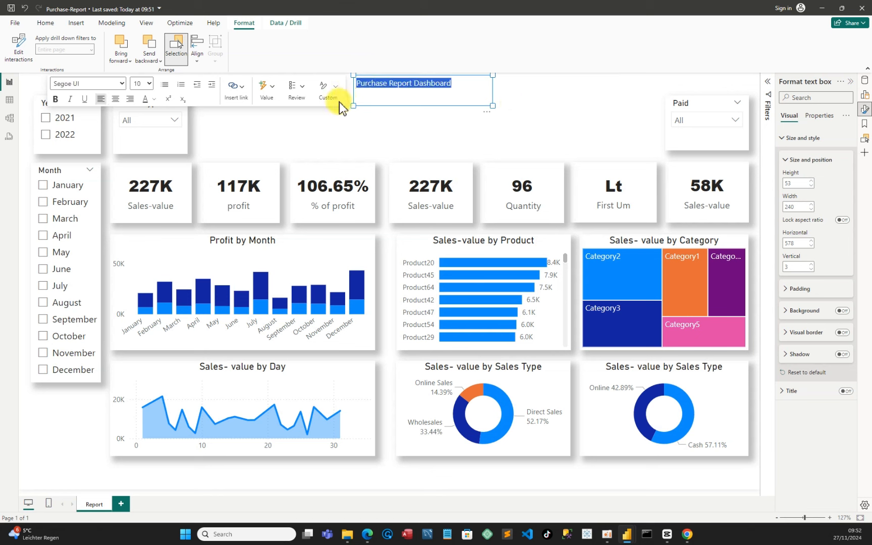
{"action": "left_click", "coordinate": [149, 84]}
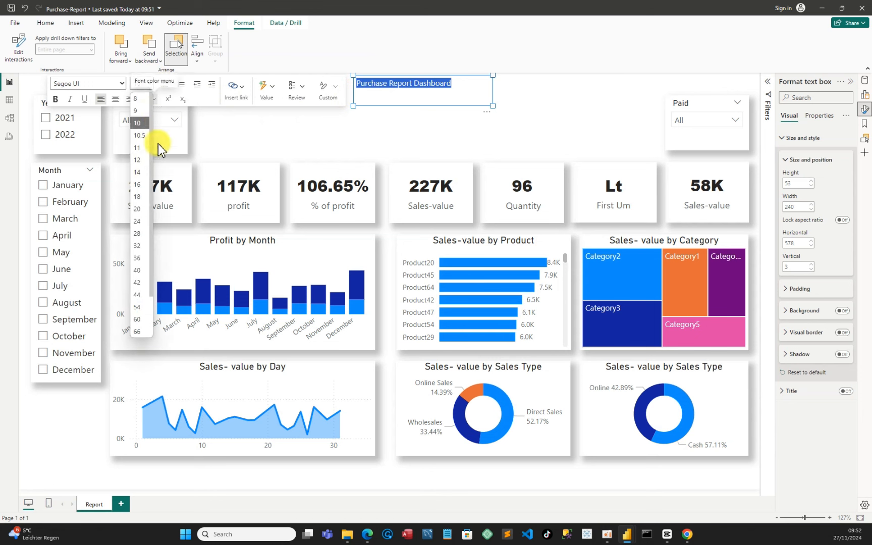
{"action": "left_click", "coordinate": [143, 198]}
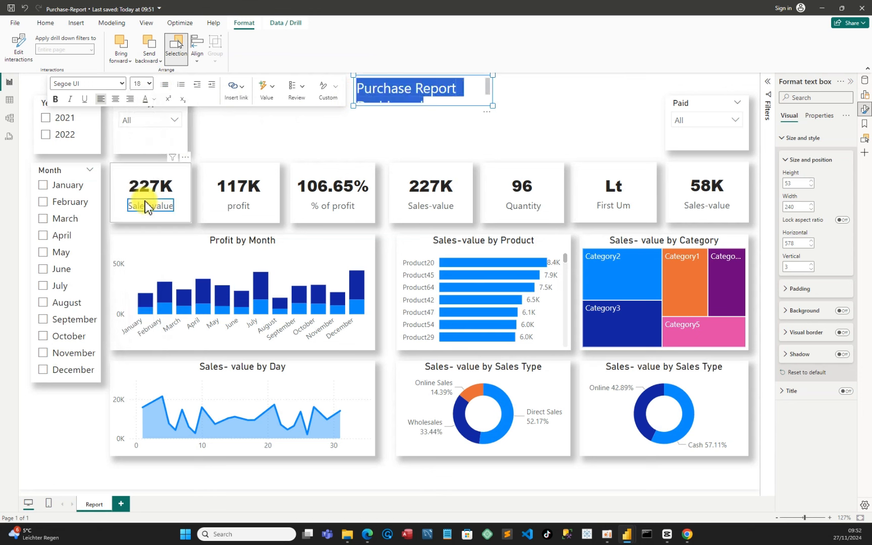
{"action": "left_click_drag", "start_coordinate": [489, 103], "coordinate": [555, 106]}
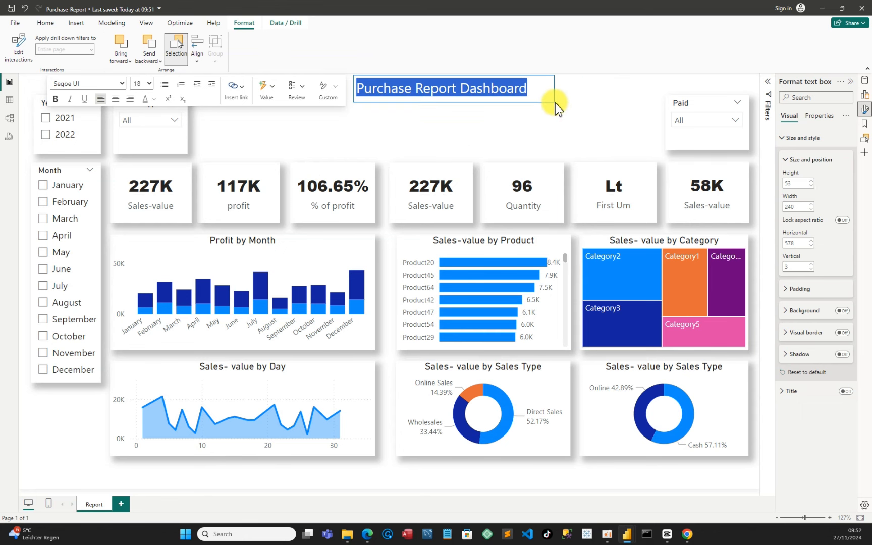
Move the title text box left and up so its top lines up with the slicers
{"action": "left_click", "coordinate": [597, 130]}
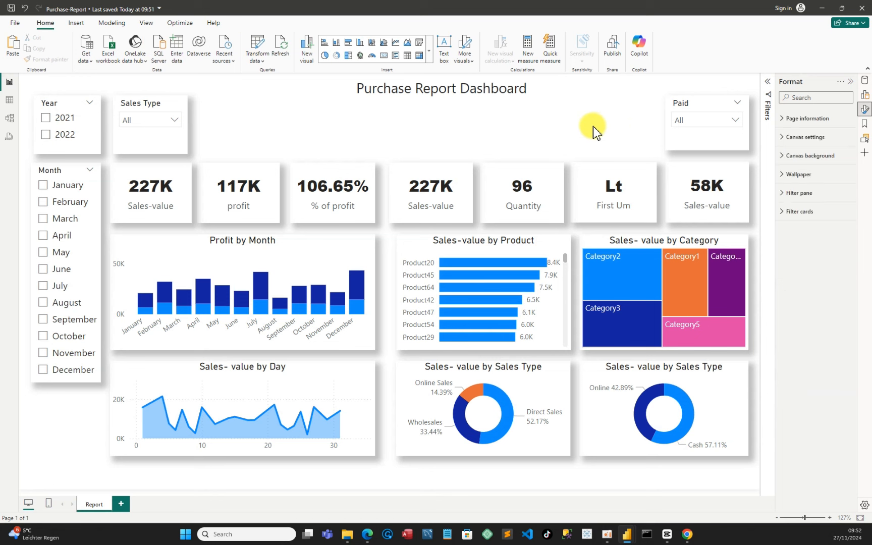
{"action": "left_click", "coordinate": [438, 93]}
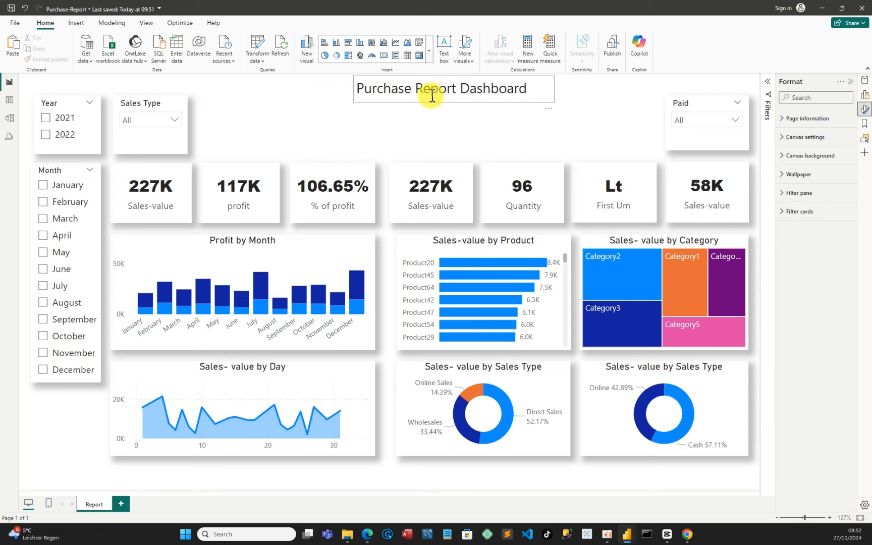
{"action": "mouse_move", "coordinate": [432, 96]}
{"action": "left_mouse_down"}
{"action": "mouse_move", "coordinate": [404, 93]}
{"action": "mouse_move", "coordinate": [419, 98]}
{"action": "left_mouse_up"}
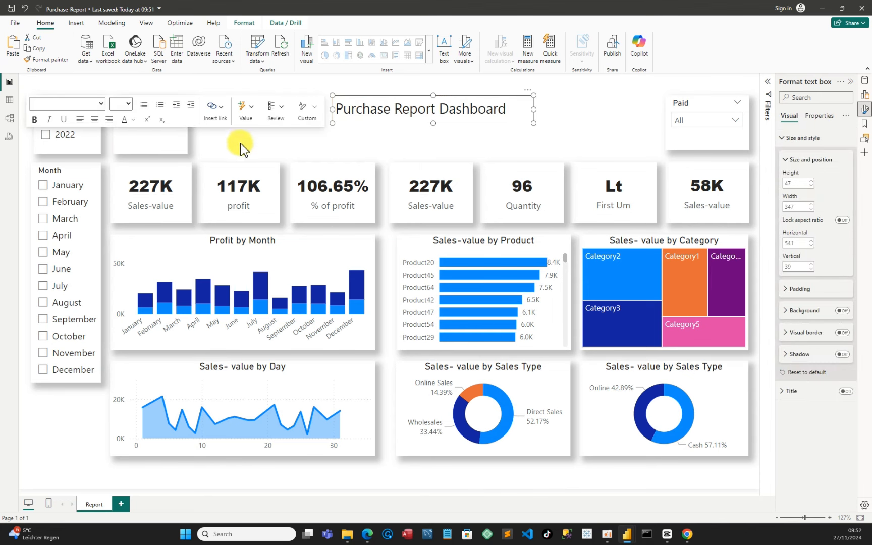
{"action": "left_click", "coordinate": [207, 147]}
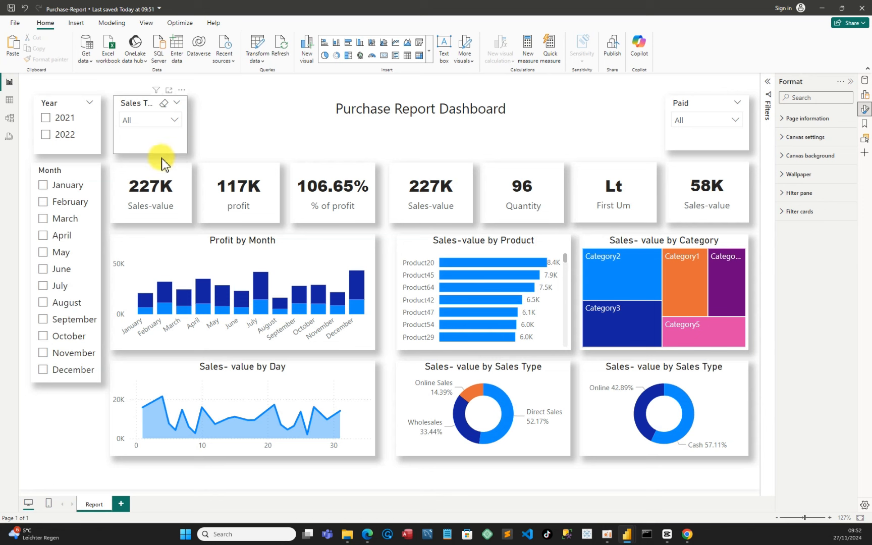
{"action": "left_click", "coordinate": [162, 161]}
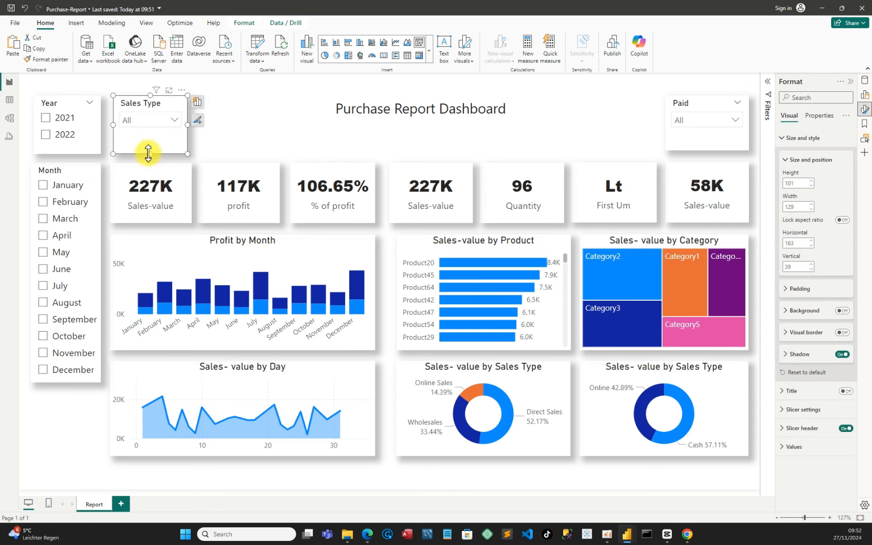
{"action": "left_click_drag", "start_coordinate": [148, 153], "coordinate": [148, 155]}
{"action": "left_click", "coordinate": [256, 135]}
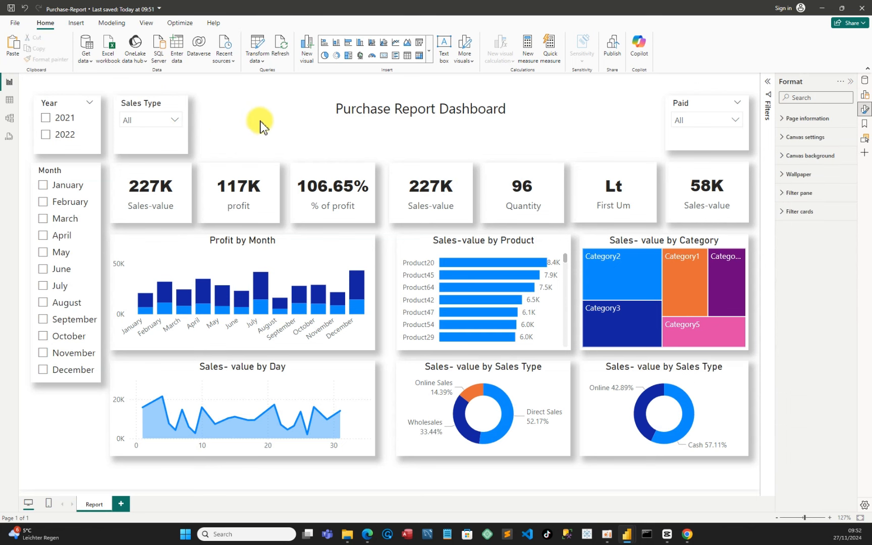
Give the canvas background a light grey colour at 45% transparency and save the report
{"action": "left_click", "coordinate": [14, 12]}
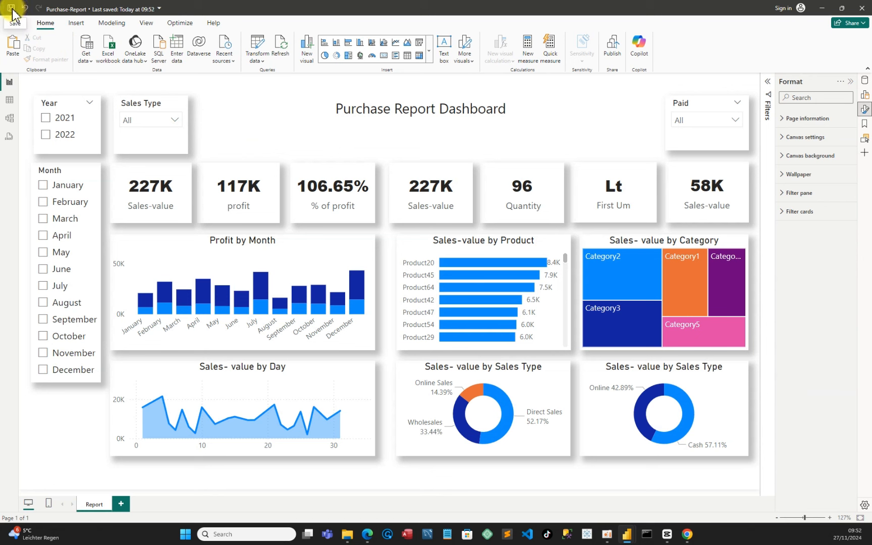
{"action": "left_click", "coordinate": [785, 161]}
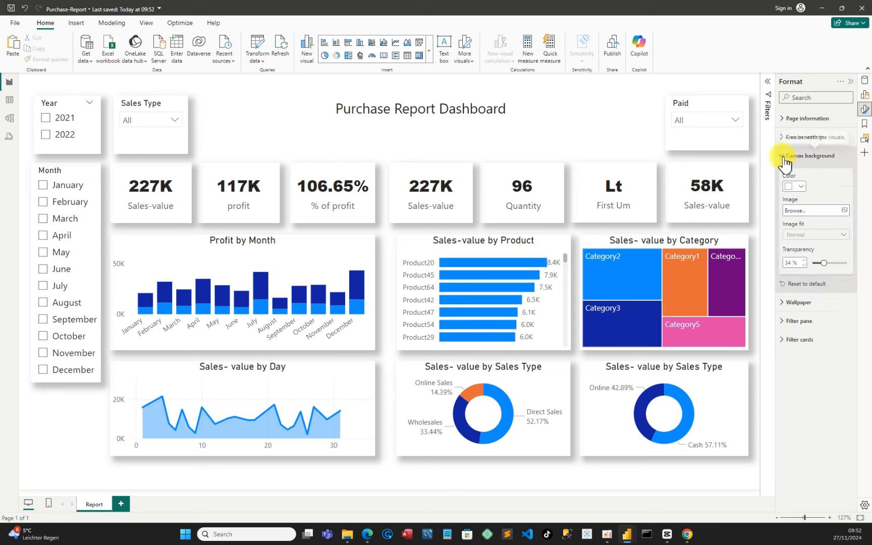
{"action": "left_click", "coordinate": [802, 187]}
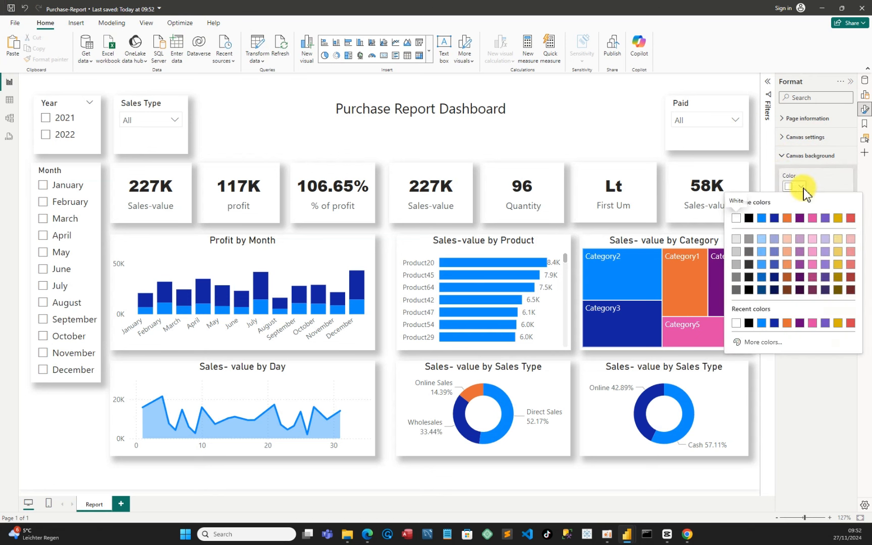
{"action": "left_click", "coordinate": [737, 252]}
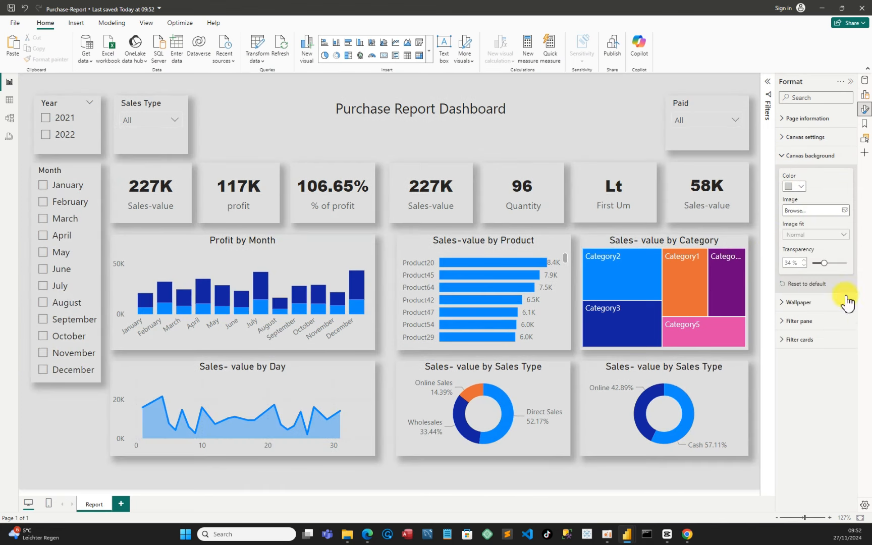
{"action": "left_click_drag", "start_coordinate": [826, 263], "coordinate": [835, 266]}
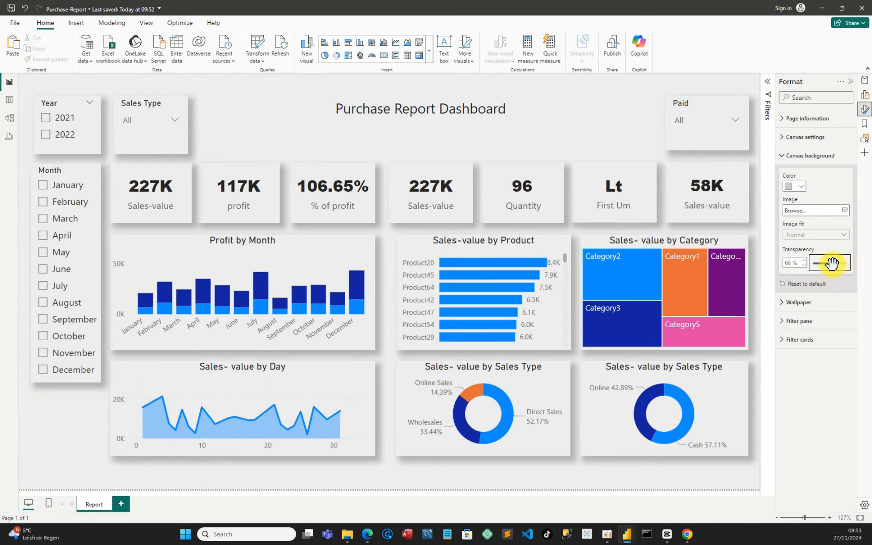
{"action": "left_click_drag", "start_coordinate": [831, 263], "coordinate": [815, 264]}
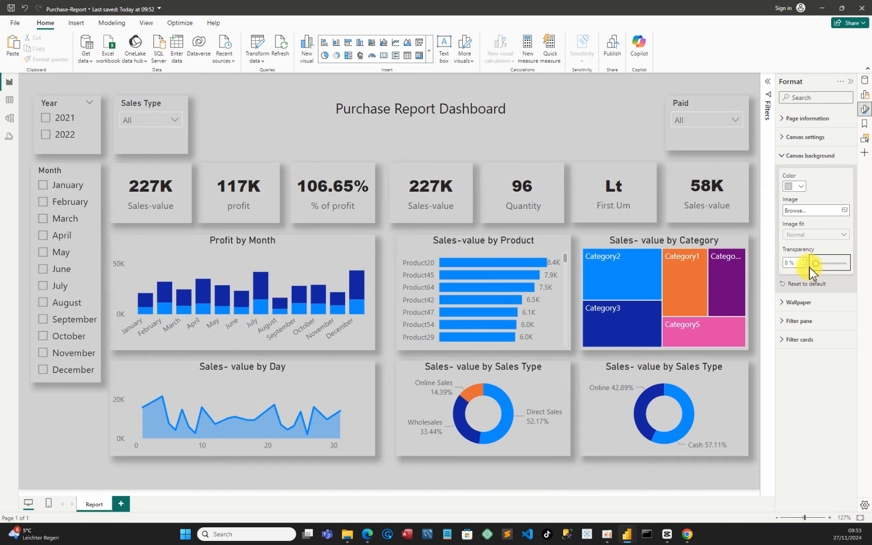
{"action": "left_click_drag", "start_coordinate": [816, 263], "coordinate": [828, 264]}
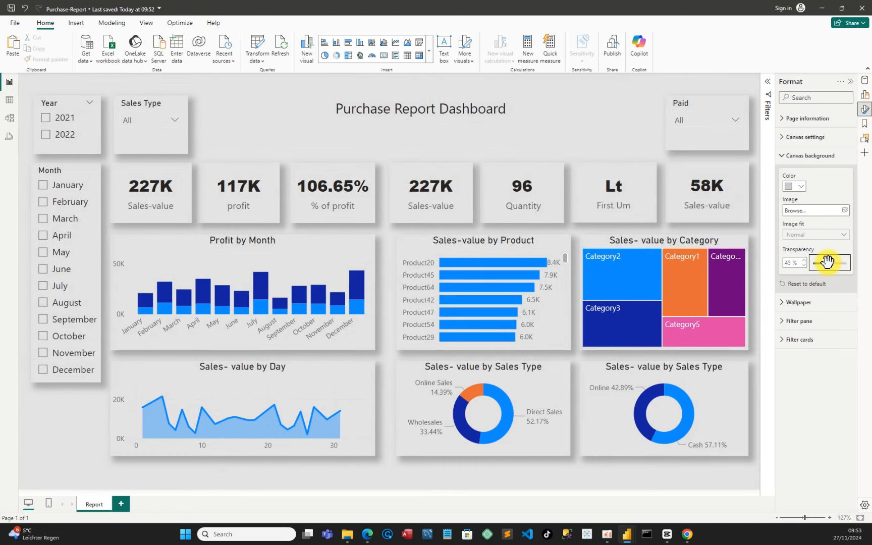
{"action": "left_click", "coordinate": [850, 81]}
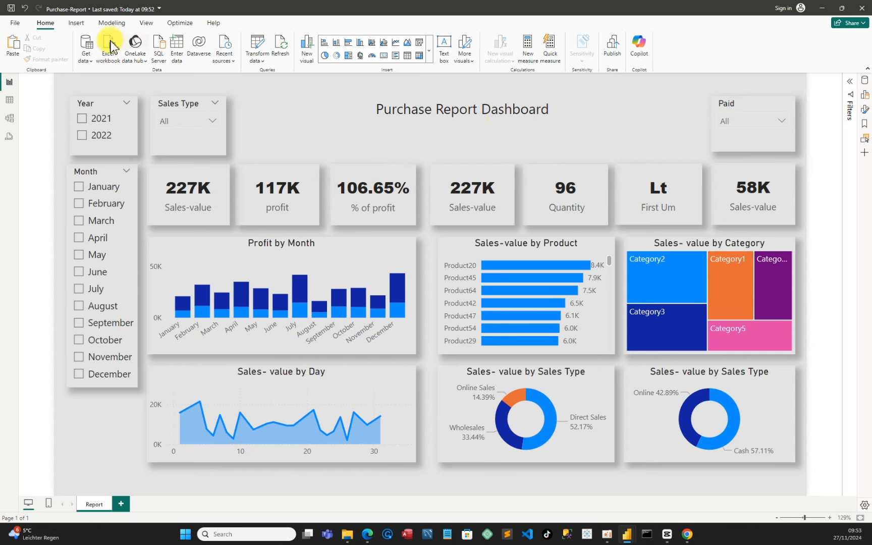
{"action": "left_click", "coordinate": [11, 8]}
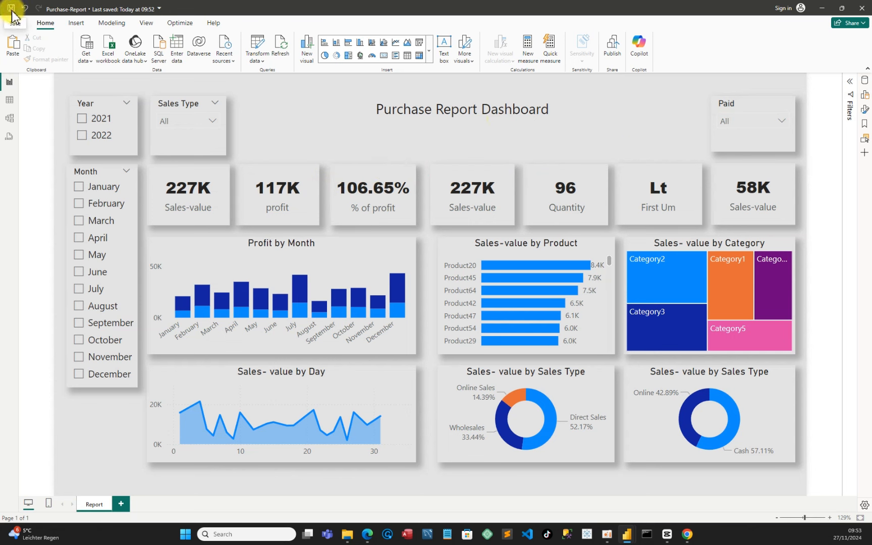